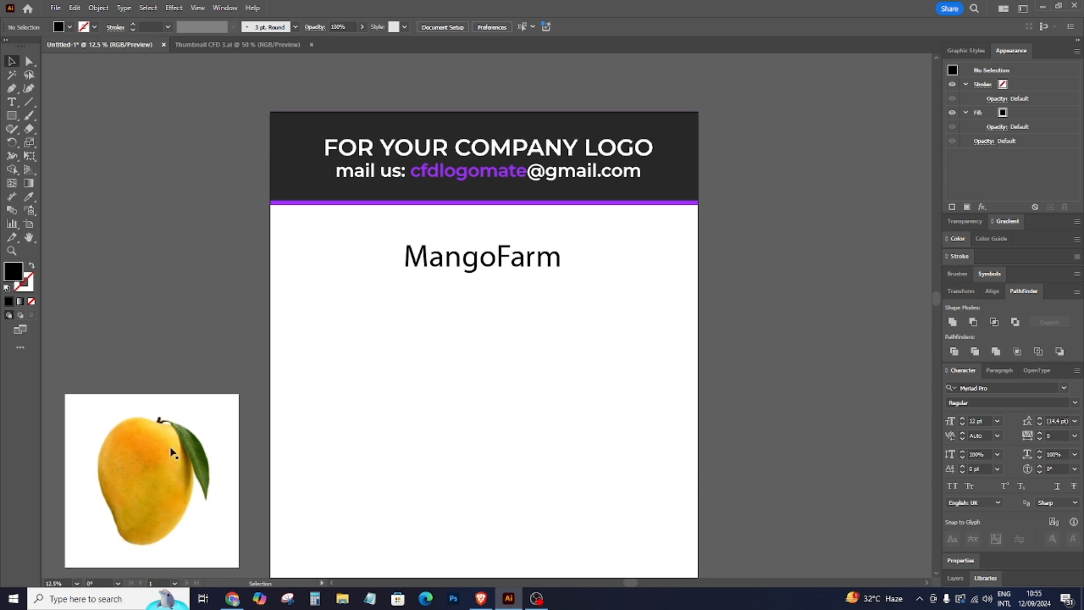
Place a copy of the mango photo below the MangoFarm text and reflect it across the vertical axis.
{"action": "left_click_drag", "start_coordinate": [172, 487], "coordinate": [506, 375]}
{"action": "key", "text": "a"}
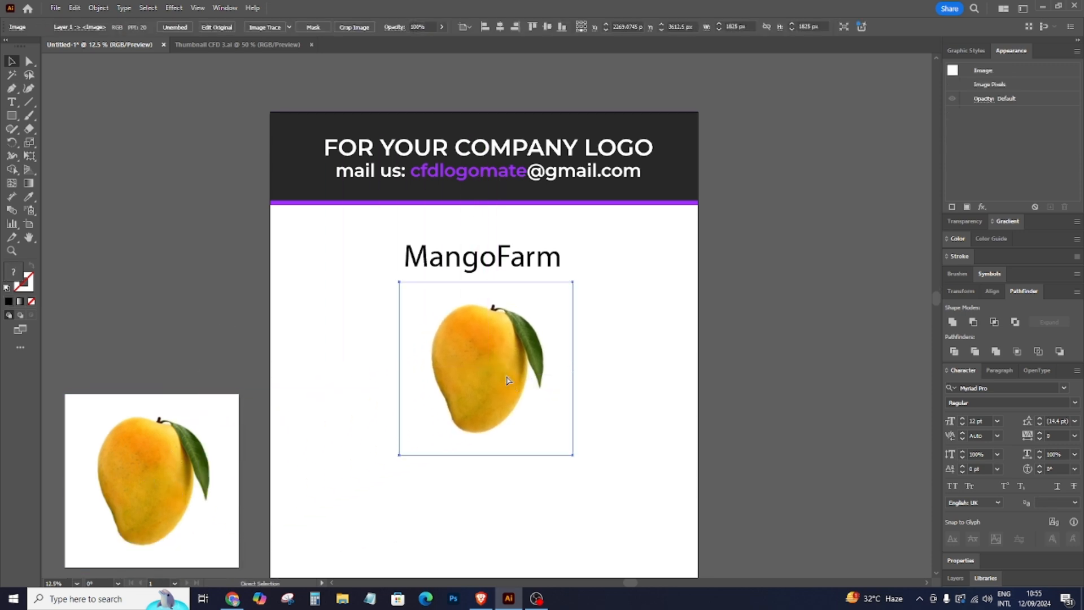
{"action": "key", "text": "ctrl+plus"}
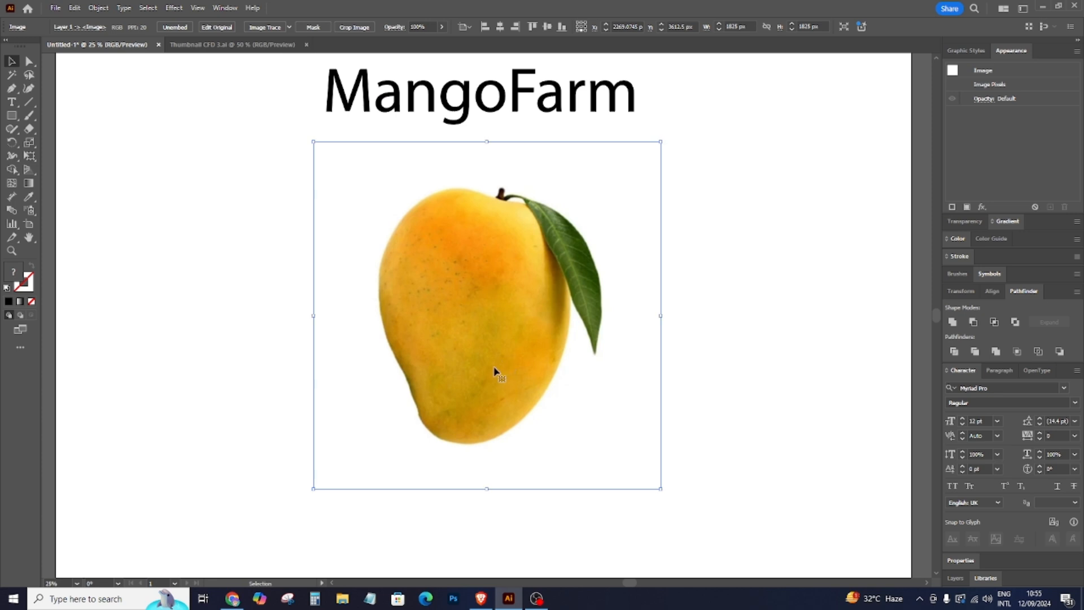
{"action": "right_click", "coordinate": [475, 371]}
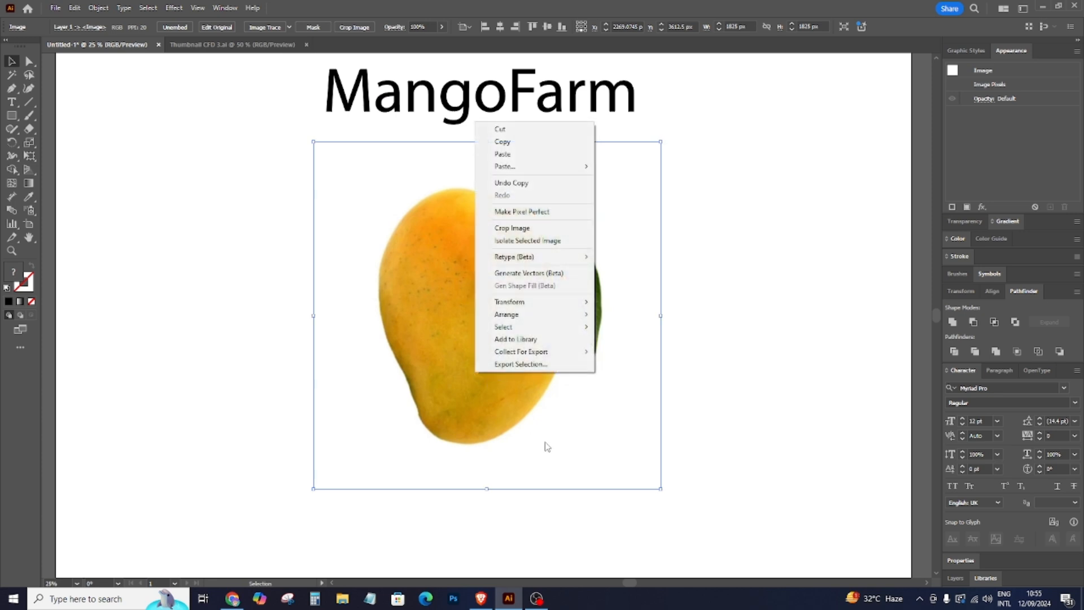
{"action": "mouse_move", "coordinate": [562, 308]}
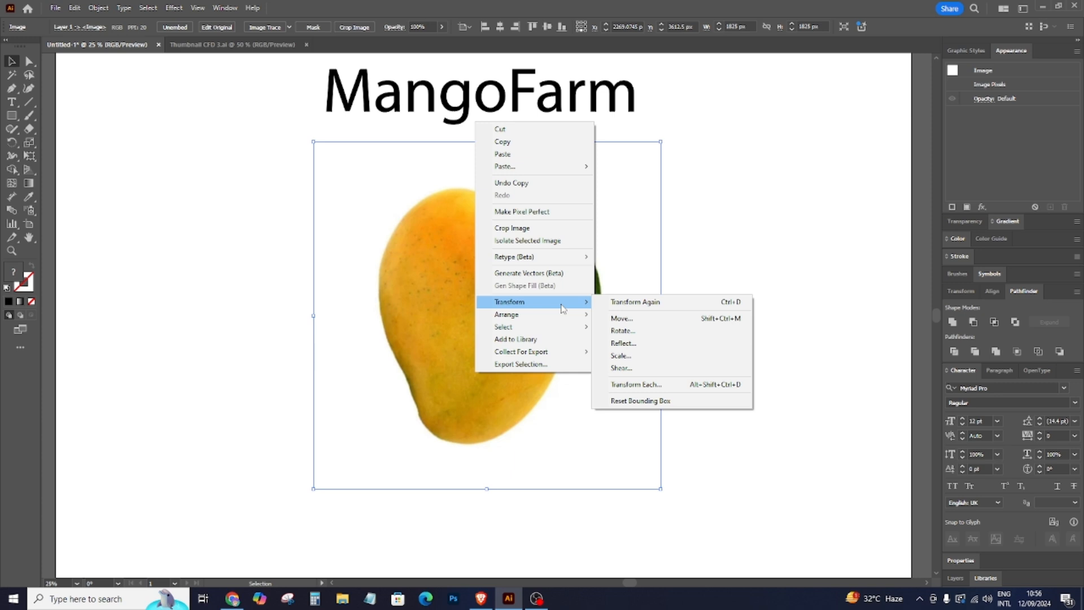
{"action": "left_click", "coordinate": [661, 346]}
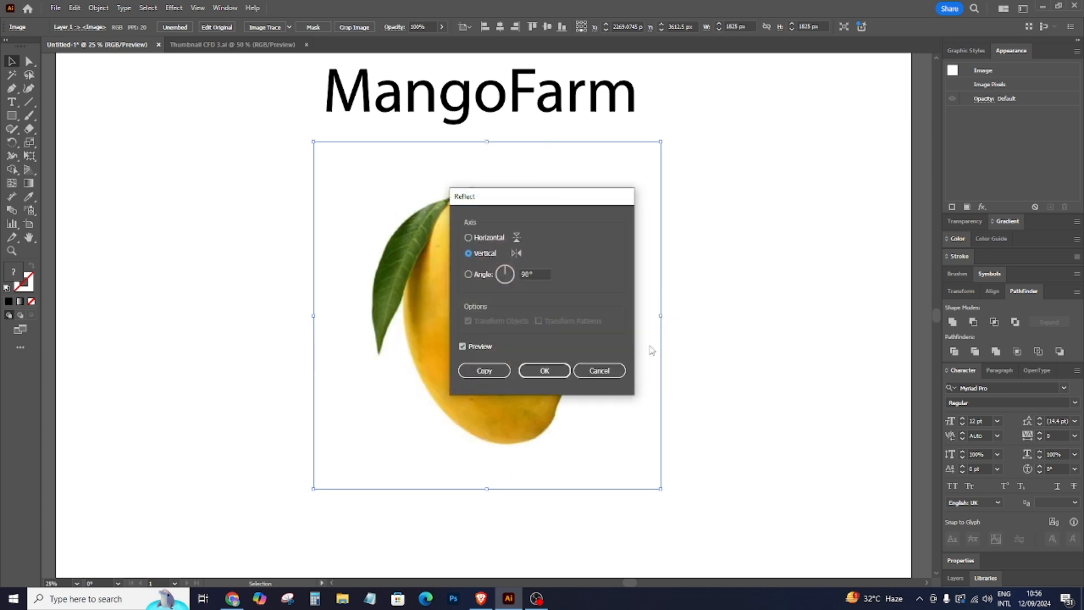
{"action": "left_click", "coordinate": [543, 373]}
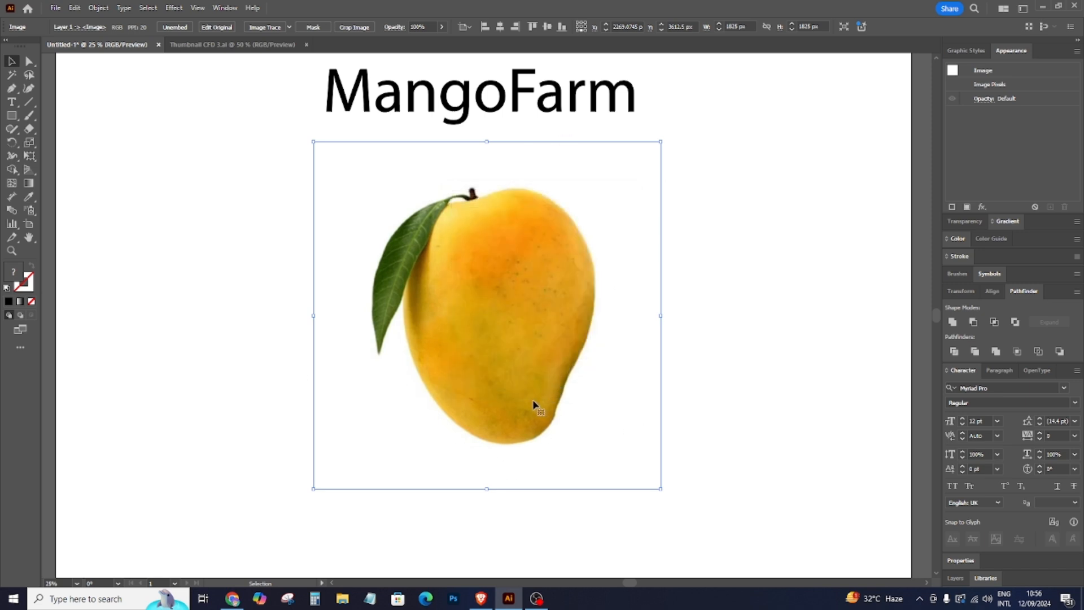
{"action": "key", "text": "ctrl+shift+a"}
Cover the mango photo's body with overlapping black circles, making the lower one about 707 px in diameter.
{"action": "key", "text": "l"}
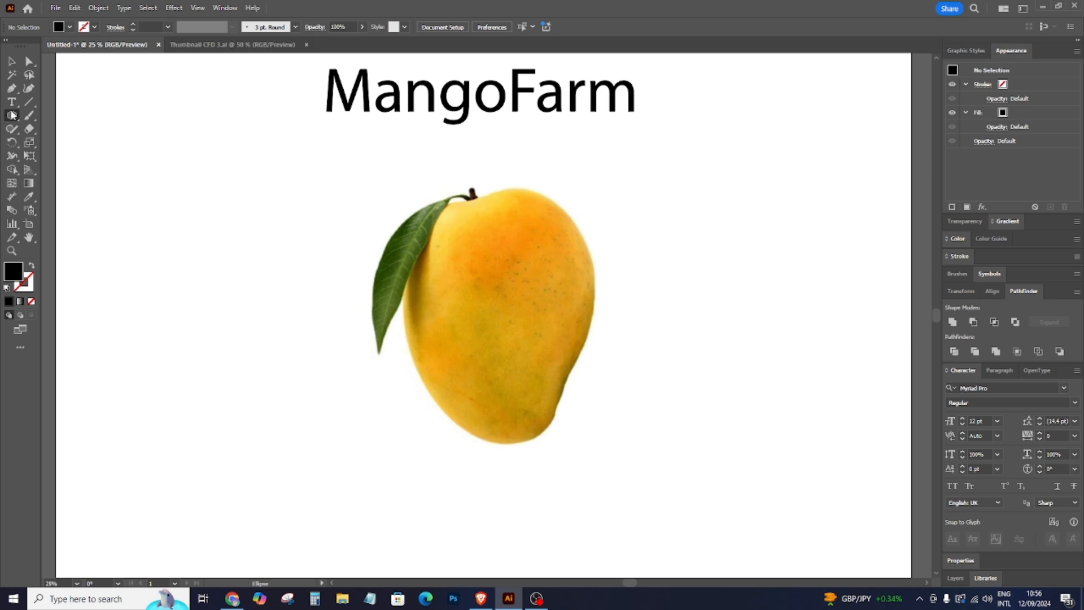
{"action": "left_click", "coordinate": [12, 61]}
{"action": "scroll", "coordinate": [300, 230], "scroll_direction": "up", "scroll_amount": 1}
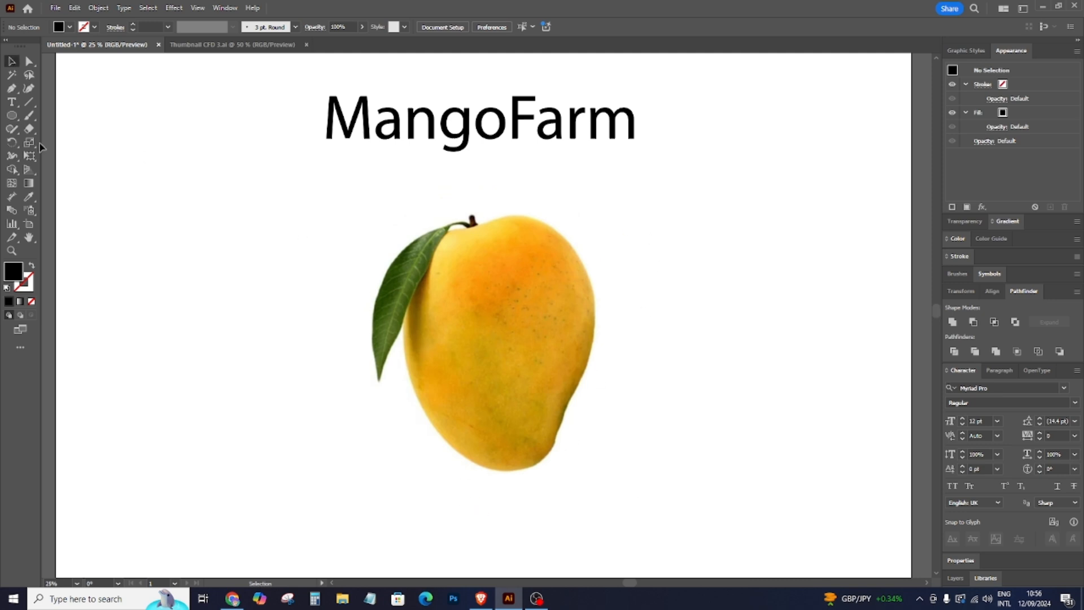
{"action": "left_click", "coordinate": [12, 115]}
{"action": "left_click_drag", "start_coordinate": [478, 224], "coordinate": [623, 371]}
{"action": "left_click", "coordinate": [12, 61]}
{"action": "left_click_drag", "start_coordinate": [593, 284], "coordinate": [557, 278]}
{"action": "left_click_drag", "start_coordinate": [564, 323], "coordinate": [557, 416]}
{"action": "left_click_drag", "start_coordinate": [580, 322], "coordinate": [568, 319]}
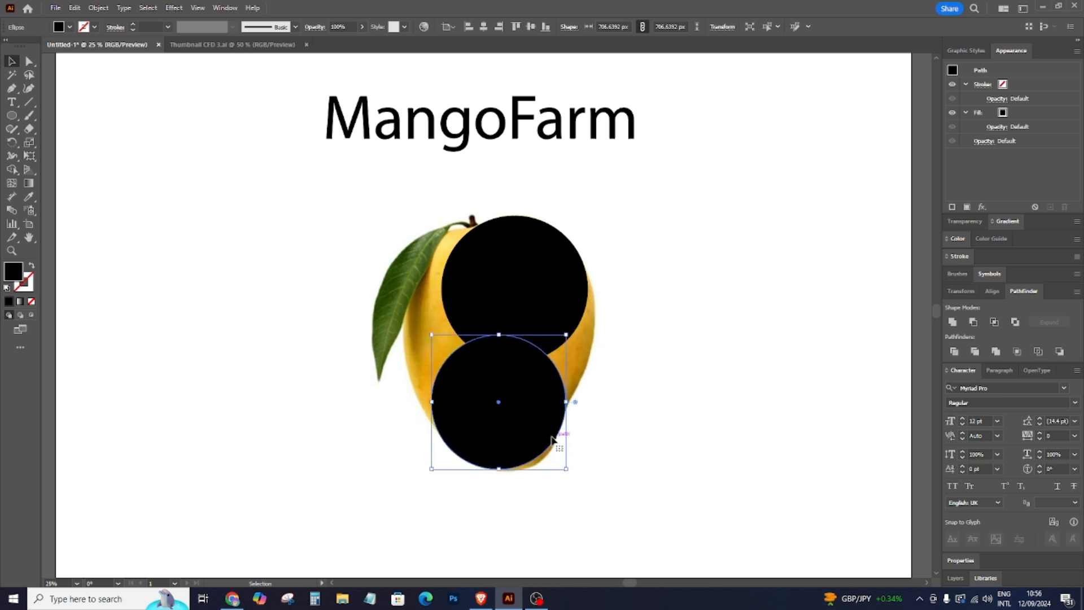
Copy the lower circle beside the mango's lower-right edge and subtract it with Shape Builder to carve the notch.
{"action": "left_click_drag", "start_coordinate": [545, 430], "coordinate": [671, 464]}
{"action": "left_click_drag", "start_coordinate": [309, 187], "coordinate": [758, 525]}
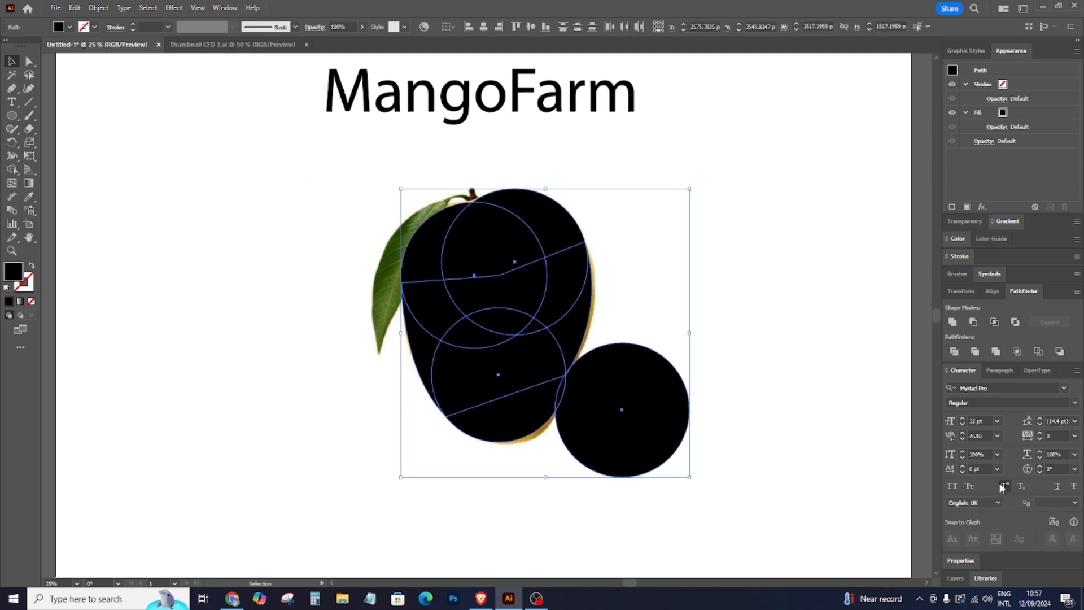
{"action": "left_click", "coordinate": [13, 169]}
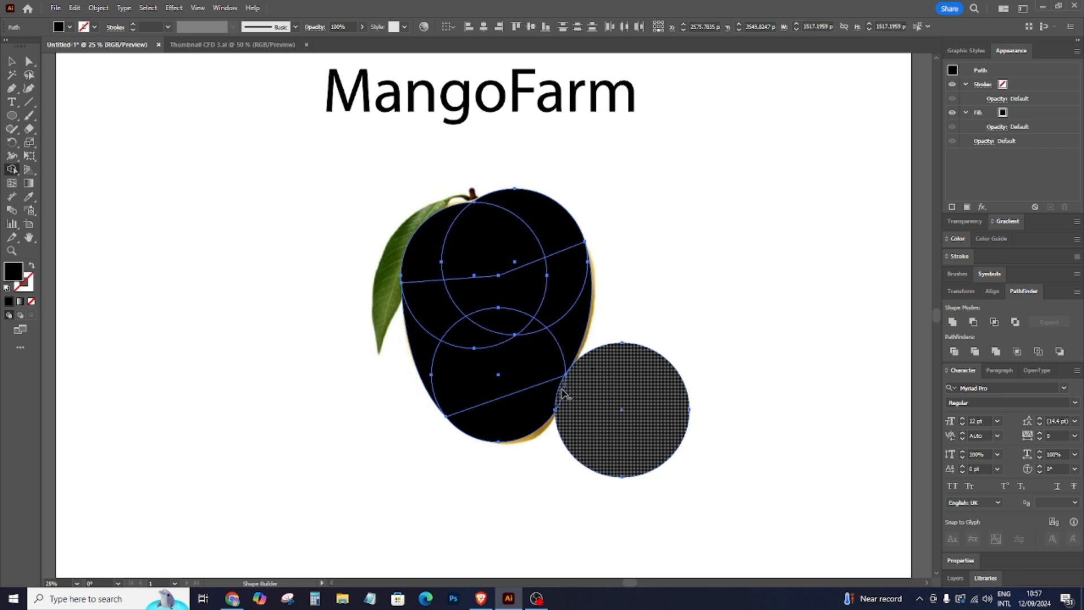
{"action": "left_click", "coordinate": [569, 394], "text": "alt"}
{"action": "left_click", "coordinate": [12, 61]}
{"action": "left_click", "coordinate": [333, 190]}
{"action": "left_click_drag", "start_coordinate": [484, 370], "coordinate": [801, 413]}
{"action": "key", "text": "ctrl+z"}
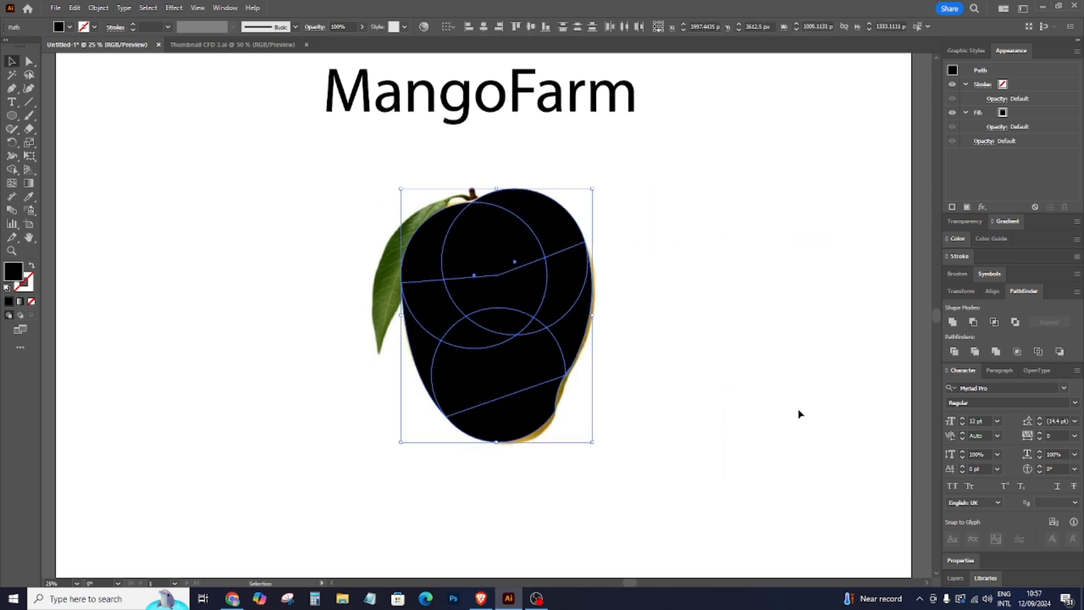
{"action": "left_click_drag", "start_coordinate": [470, 294], "coordinate": [659, 352]}
{"action": "key", "text": "ctrl+z"}
Unite the overlapping black shapes into one mango silhouette and move it to the right, partly off the photo.
{"action": "left_click", "coordinate": [951, 322]}
{"action": "left_click_drag", "start_coordinate": [542, 365], "coordinate": [653, 346]}
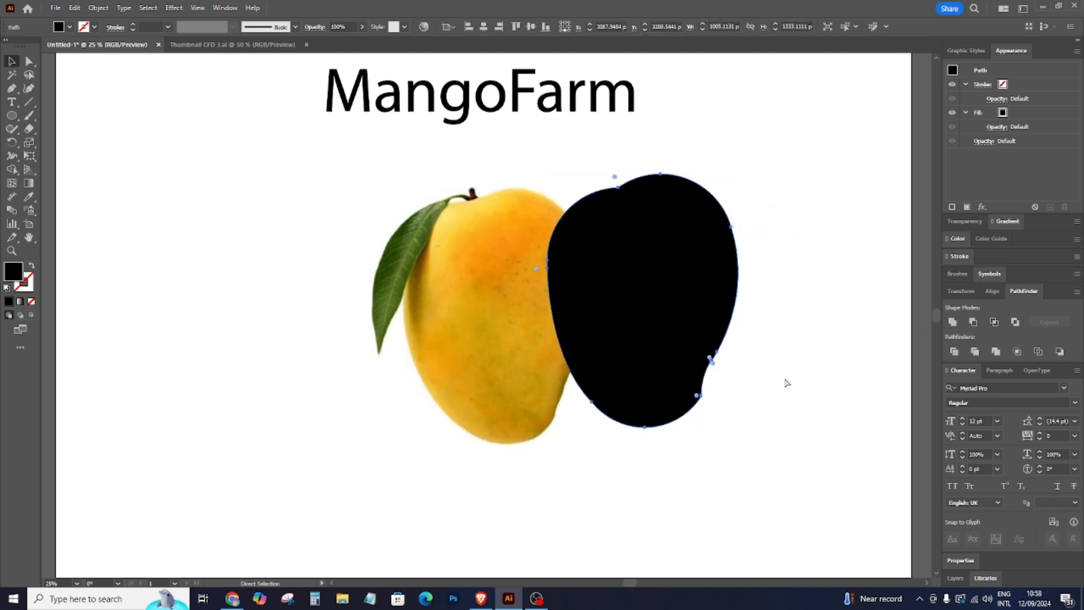
Examine the silhouette's anchor points around the lower-right notch and along its left edge.
{"action": "key", "text": "ctrl+plus"}
{"action": "left_click", "coordinate": [637, 445]}
{"action": "left_click", "coordinate": [612, 418]}
{"action": "left_click", "coordinate": [693, 469]}
{"action": "left_click", "coordinate": [28, 60]}
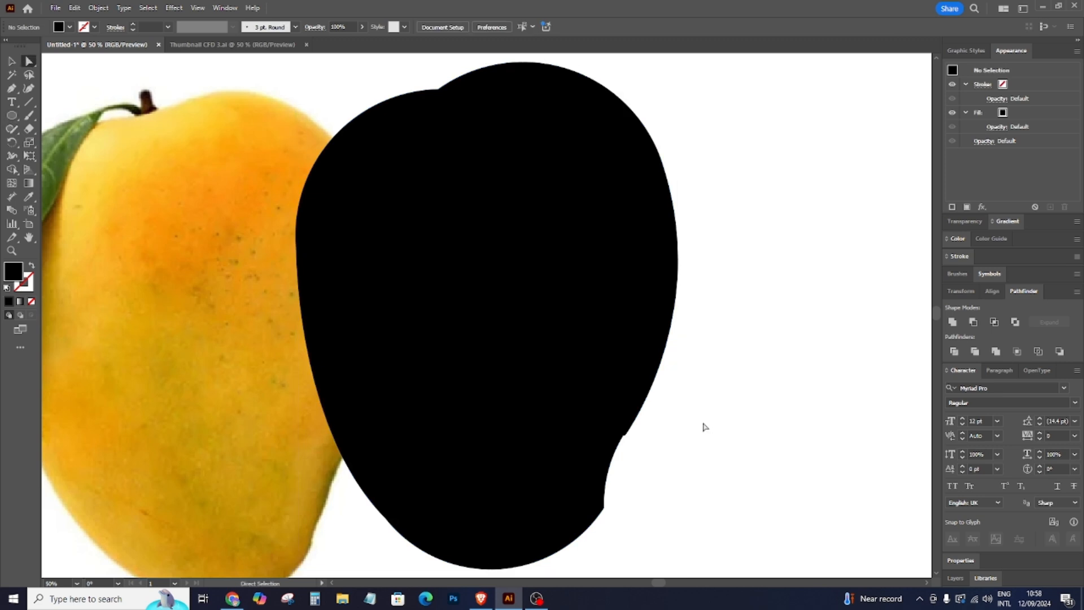
{"action": "left_click", "coordinate": [623, 434]}
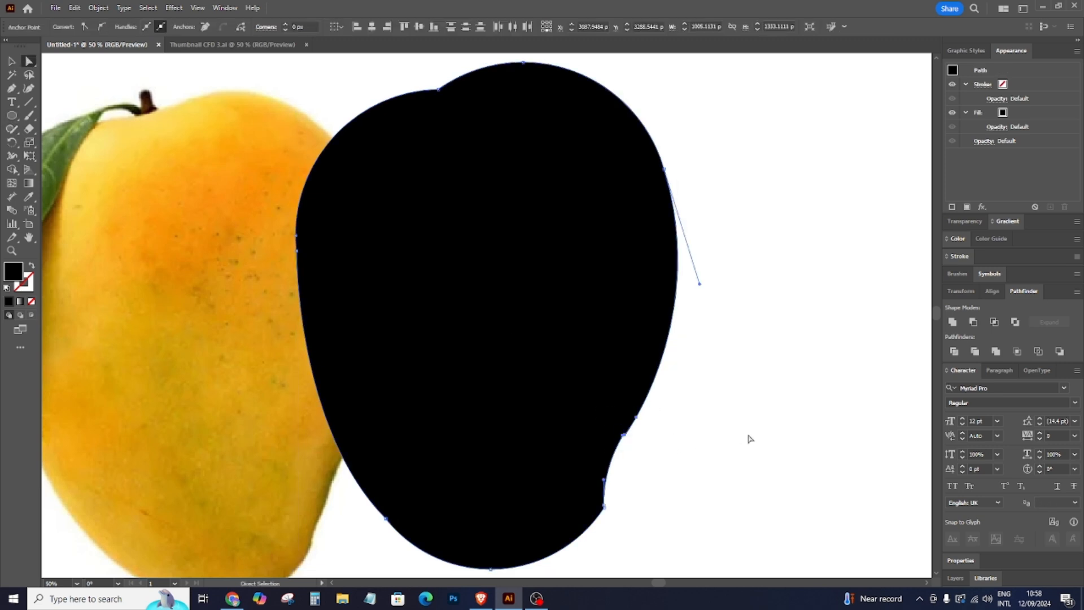
{"action": "left_click", "coordinate": [672, 428]}
{"action": "scroll", "coordinate": [672, 428], "scroll_direction": "up", "scroll_amount": 1}
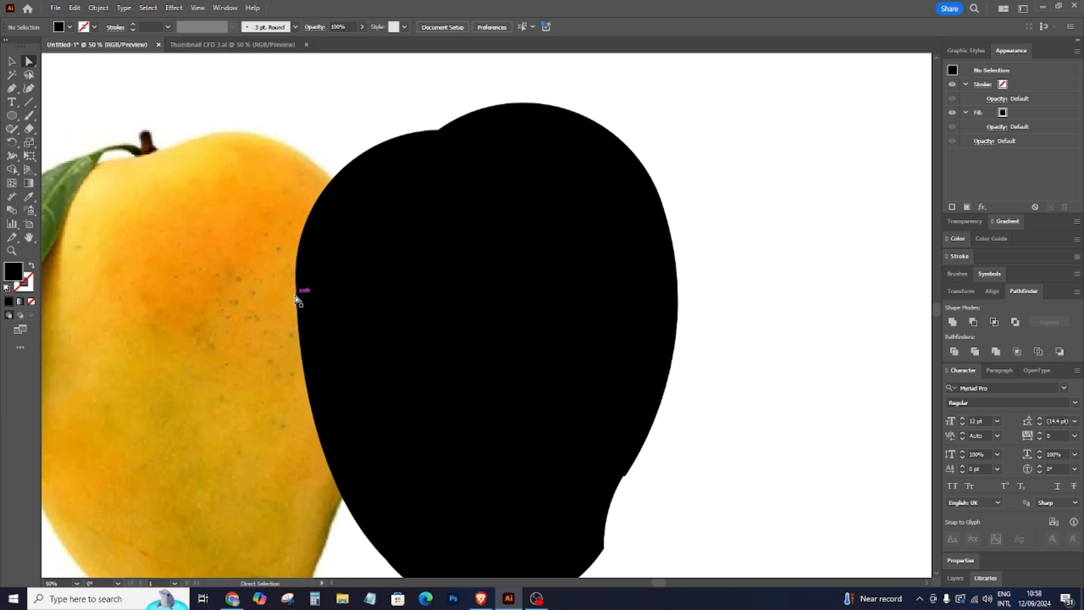
{"action": "left_click", "coordinate": [296, 289]}
{"action": "left_click", "coordinate": [11, 60]}
{"action": "left_click", "coordinate": [68, 78]}
Simplify the black mango silhouette's path to 6 points.
{"action": "left_click", "coordinate": [387, 283]}
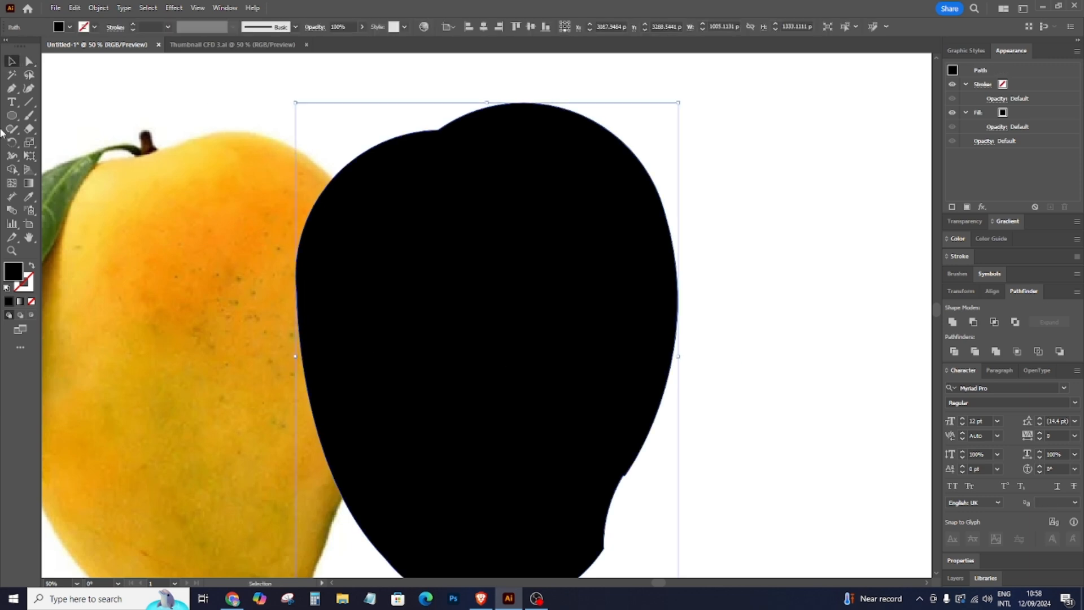
{"action": "right_click", "coordinate": [535, 288]}
{"action": "left_click", "coordinate": [567, 385]}
{"action": "scroll", "coordinate": [543, 332], "scroll_direction": "down", "scroll_amount": 3}
{"action": "mouse_move", "coordinate": [483, 330]}
{"action": "left_mouse_down"}
{"action": "mouse_move", "coordinate": [460, 331]}
{"action": "mouse_move", "coordinate": [498, 330]}
{"action": "mouse_move", "coordinate": [472, 330]}
{"action": "left_mouse_up"}
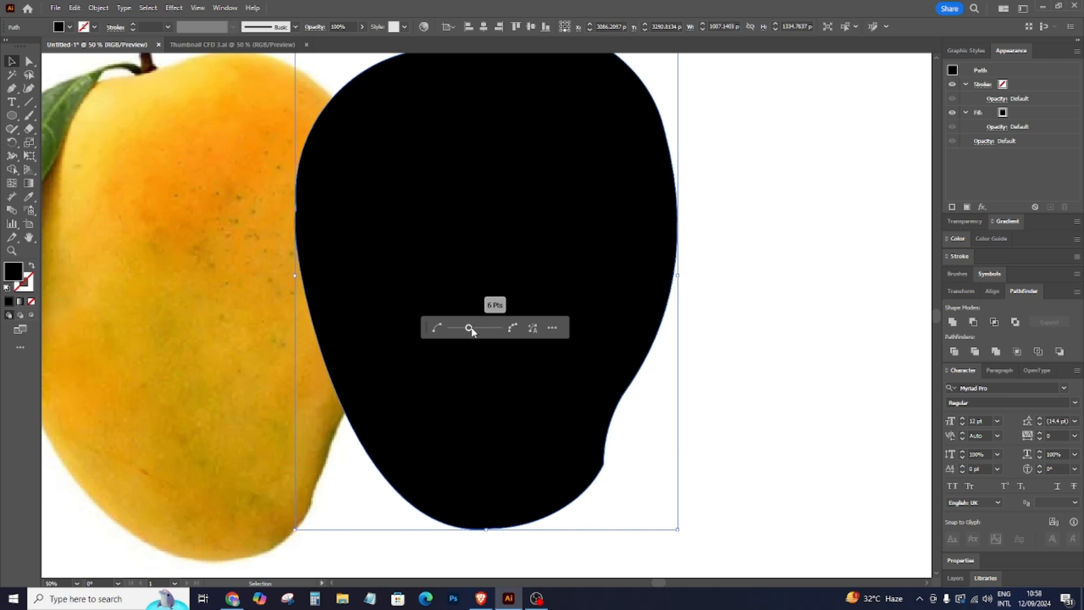
{"action": "left_click", "coordinate": [761, 406]}
Smooth out the bump on the silhouette's left edge with the Smooth tool.
{"action": "scroll", "coordinate": [755, 399], "scroll_direction": "down", "scroll_amount": 1}
{"action": "key", "text": "ctrl+minus"}
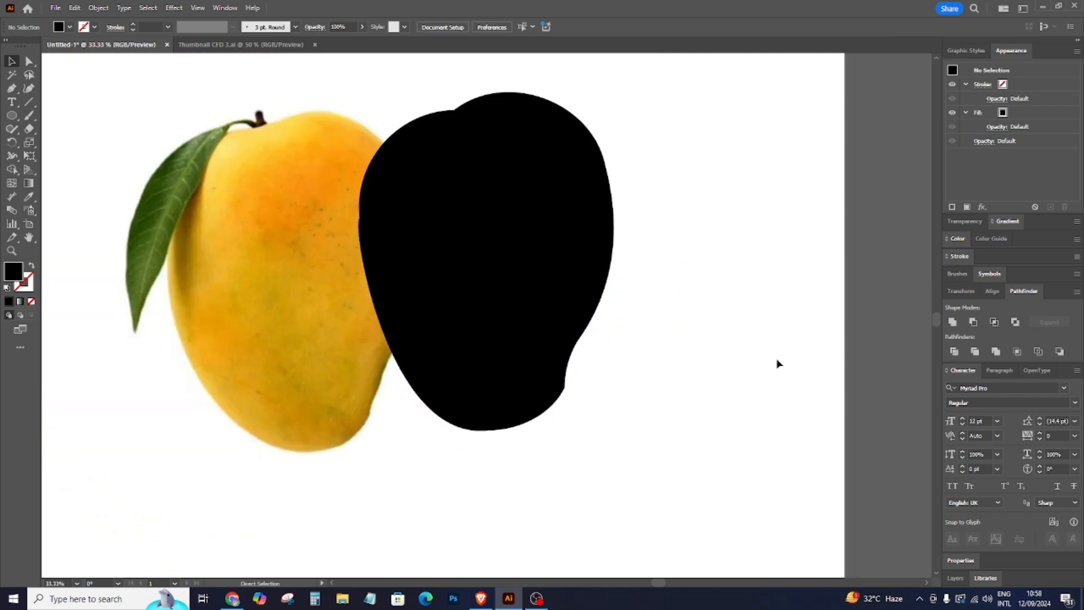
{"action": "left_click", "coordinate": [431, 261]}
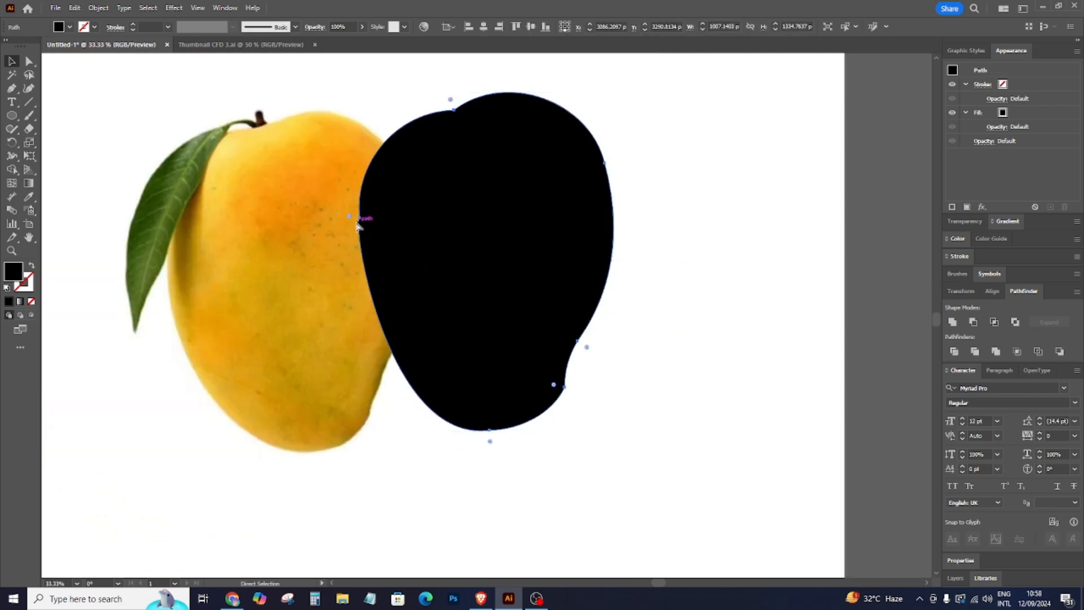
{"action": "key", "text": "ctrl+plus"}
{"action": "key", "text": "ctrl+plus"}
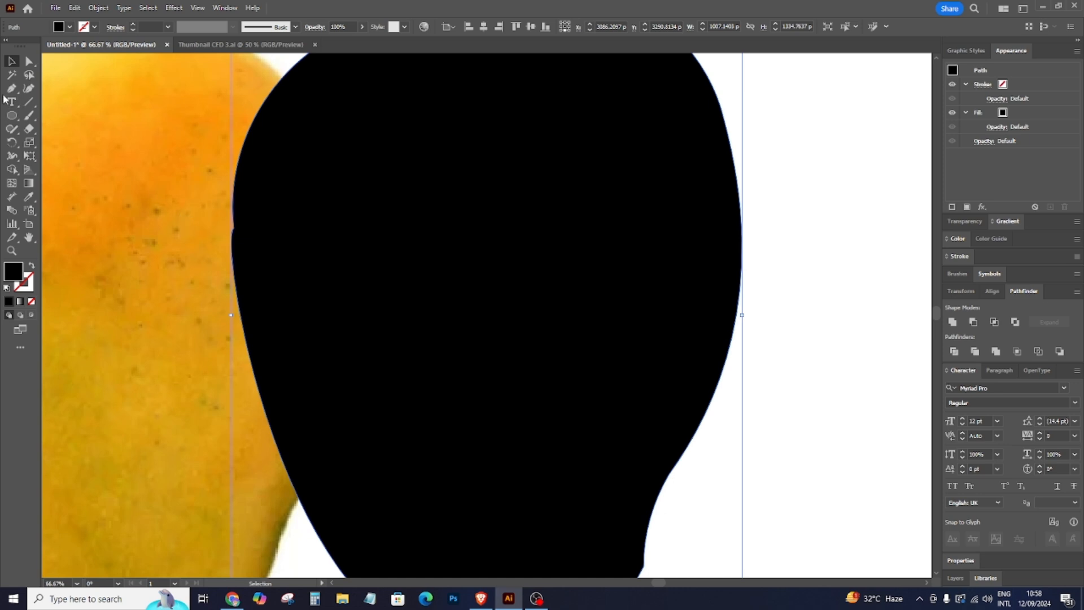
{"action": "left_click", "coordinate": [12, 128]}
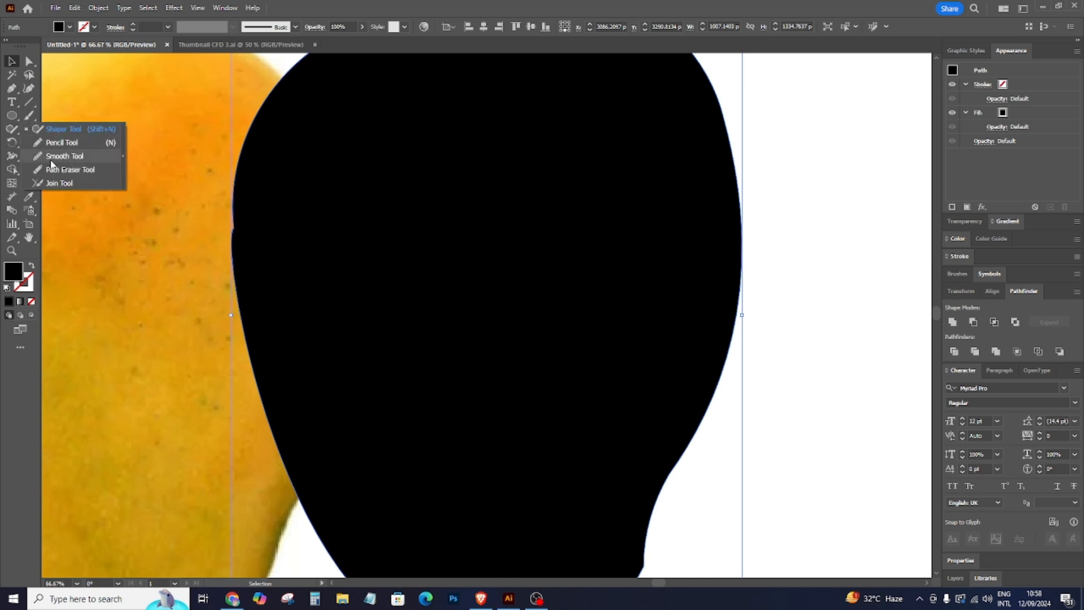
{"action": "left_click", "coordinate": [51, 161]}
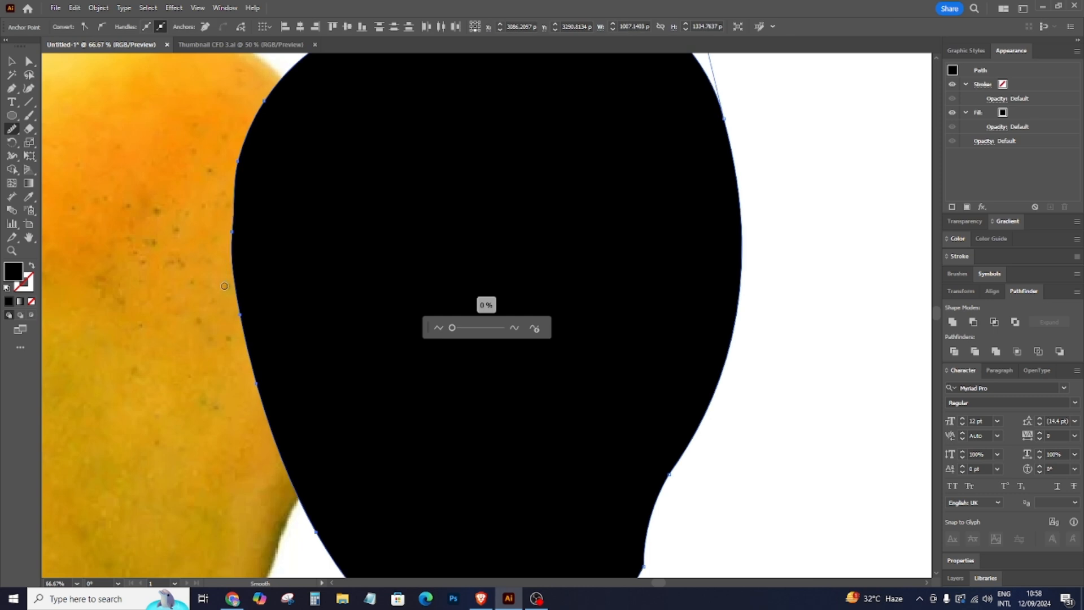
{"action": "left_click_drag", "start_coordinate": [232, 230], "coordinate": [232, 175]}
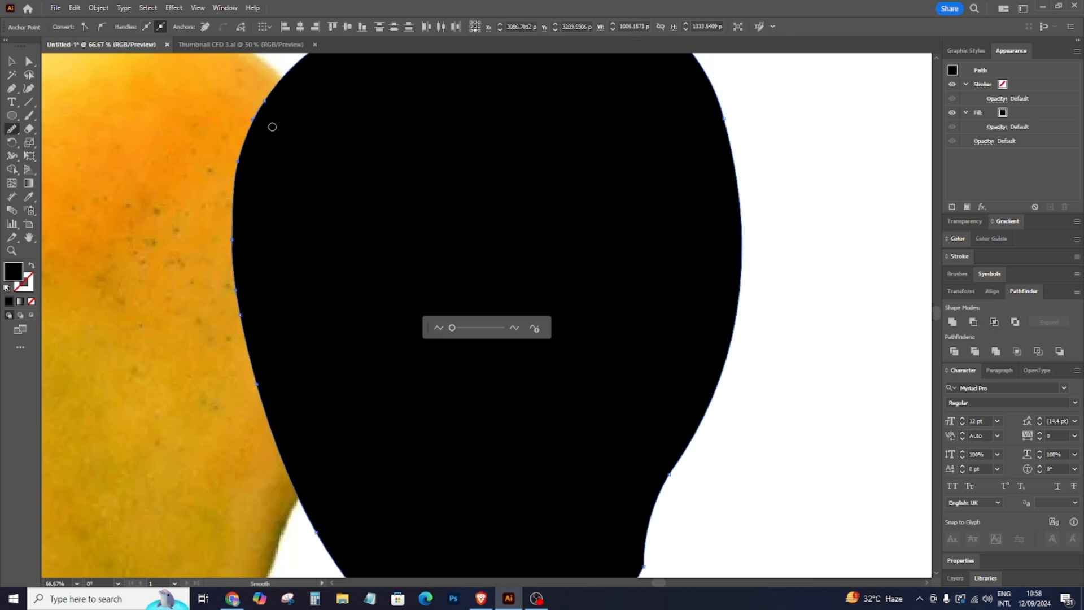
Soften the dip at the silhouette's top by adjusting its anchor points and pulling the curve handle further right.
{"action": "key", "text": "ctrl+minus"}
{"action": "key", "text": "ctrl+minus"}
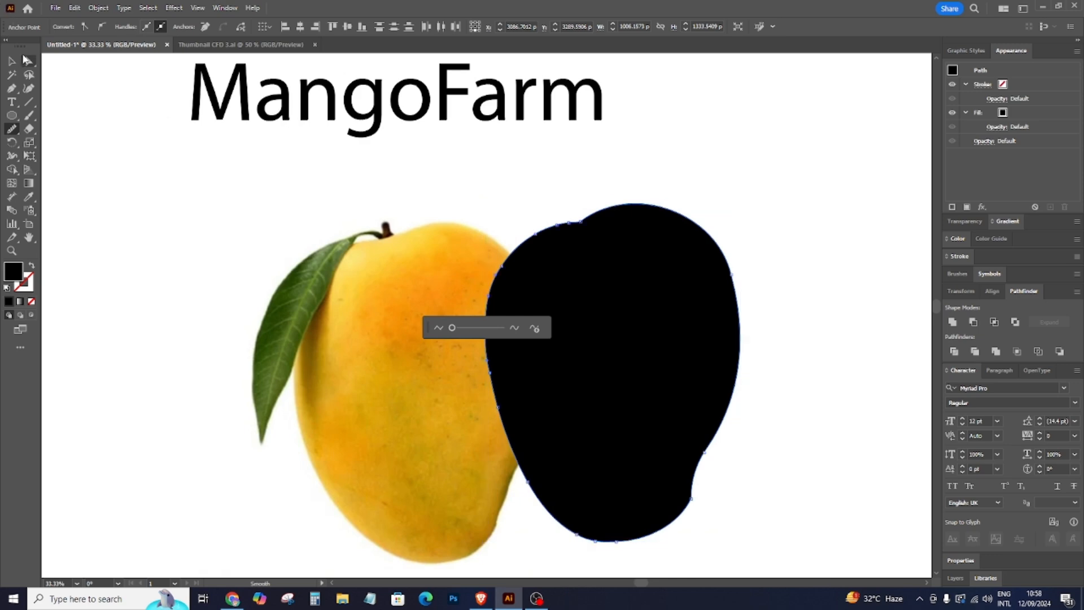
{"action": "left_click", "coordinate": [25, 59]}
{"action": "left_click", "coordinate": [580, 221]}
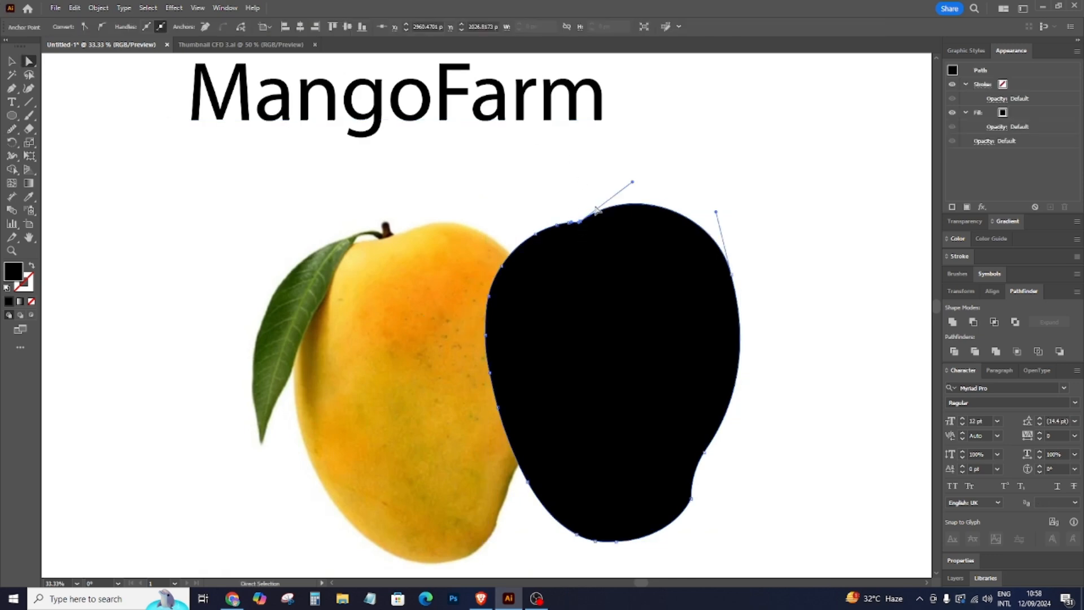
{"action": "key", "text": "ctrl+plus"}
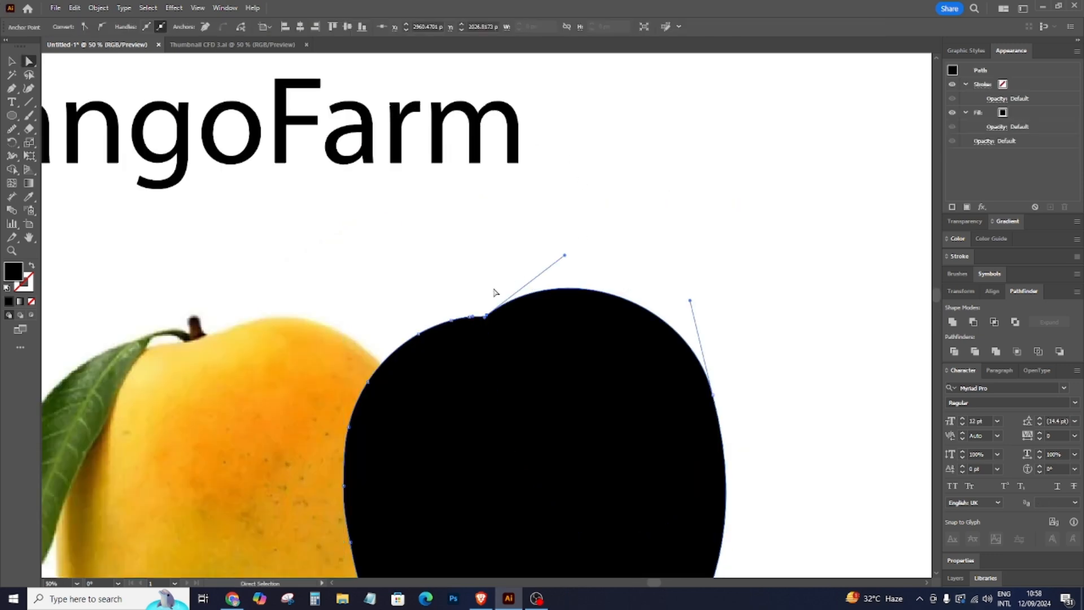
{"action": "left_click_drag", "start_coordinate": [489, 316], "coordinate": [481, 323]}
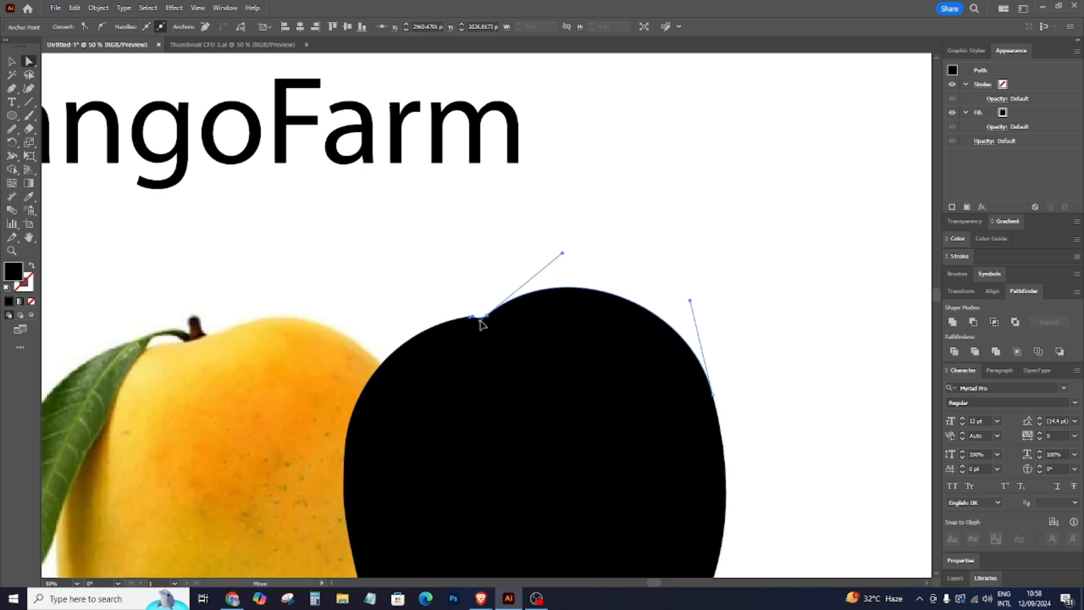
{"action": "left_click_drag", "start_coordinate": [562, 253], "coordinate": [591, 259]}
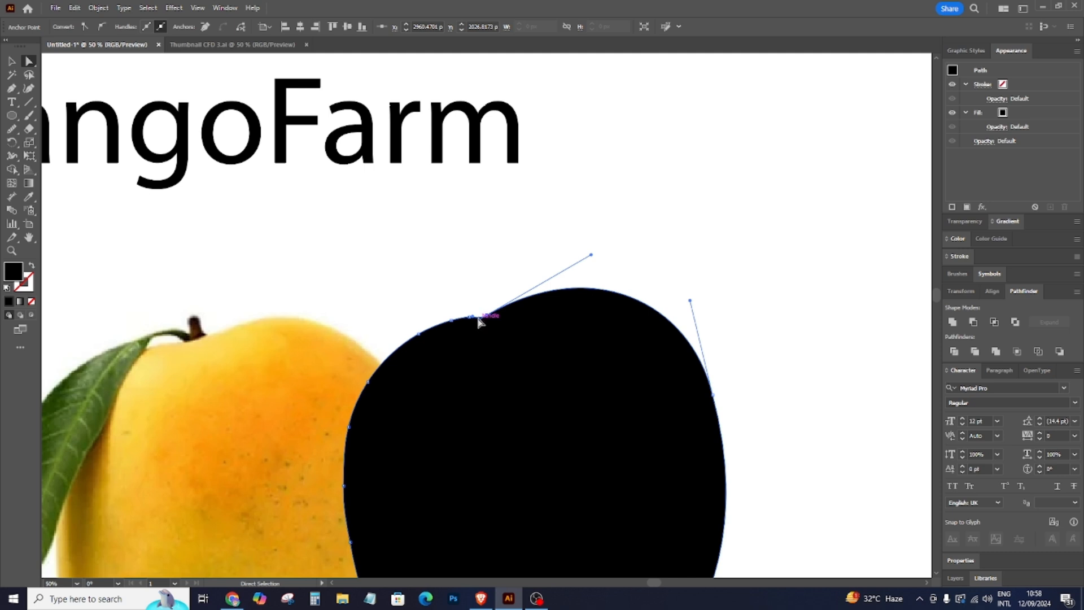
{"action": "left_click_drag", "start_coordinate": [480, 323], "coordinate": [475, 324]}
{"action": "left_click", "coordinate": [11, 60]}
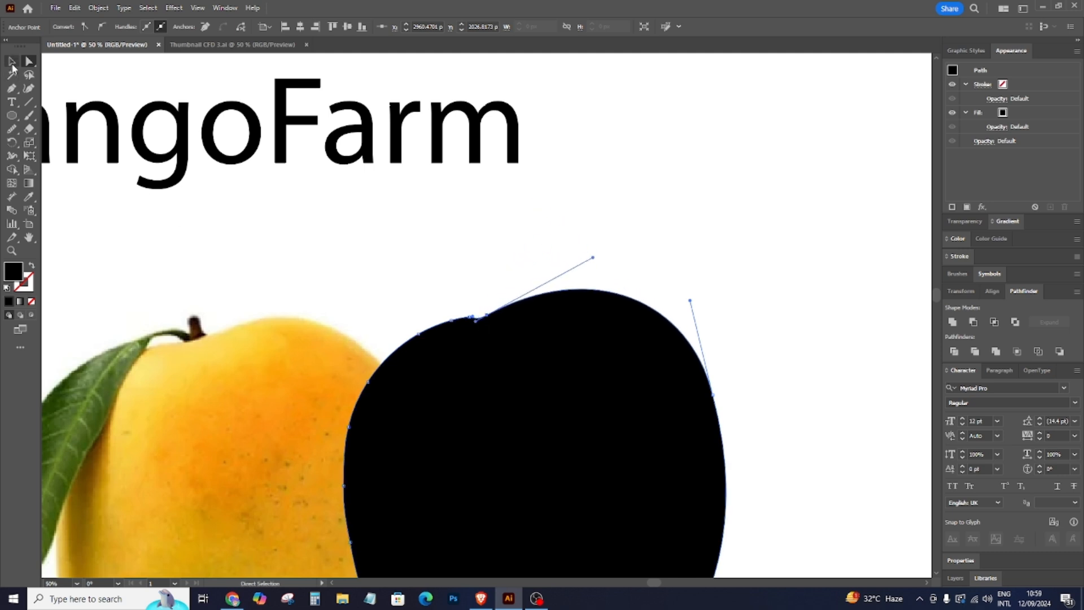
{"action": "left_click", "coordinate": [772, 224]}
{"action": "key", "text": "ctrl+minus"}
{"action": "key", "text": "ctrl+minus"}
{"action": "key", "text": "ctrl+minus"}
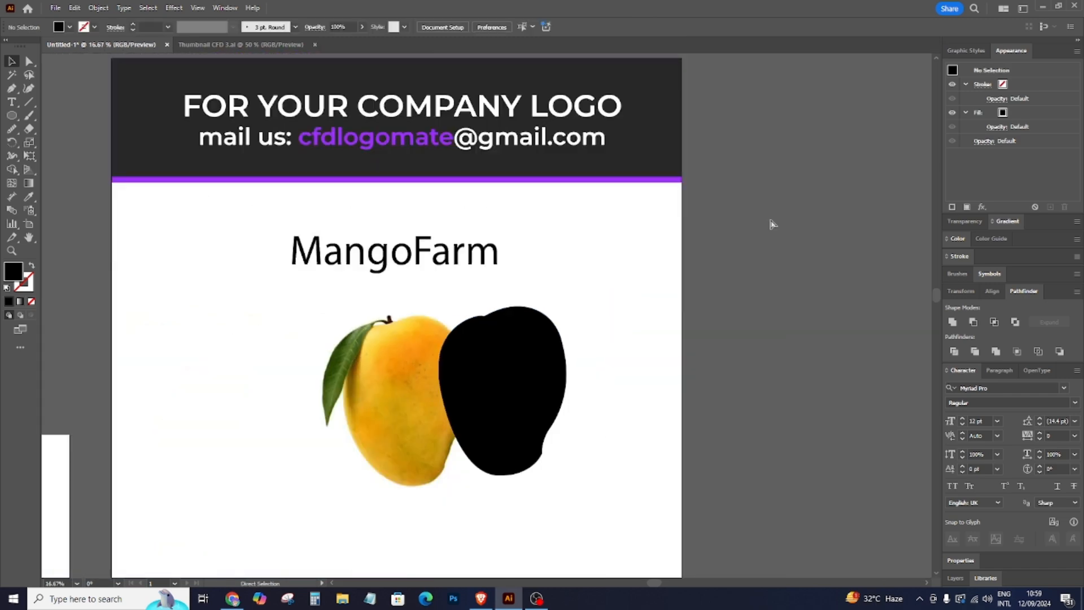
{"action": "key", "text": "ctrl+plus"}
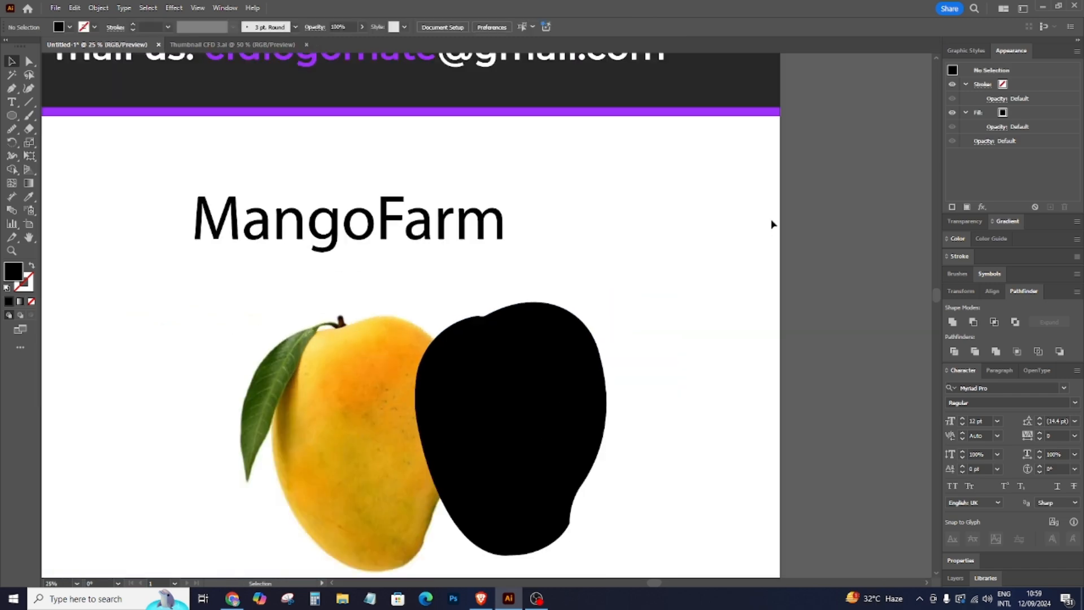
{"action": "key", "text": "ctrl+s"}
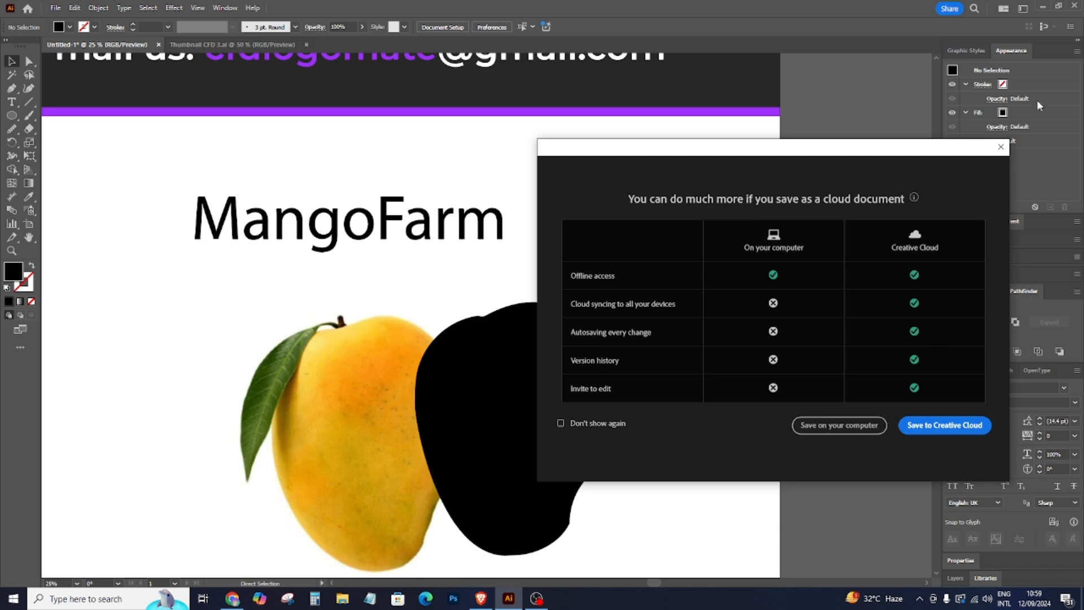
{"action": "left_click", "coordinate": [1001, 148]}
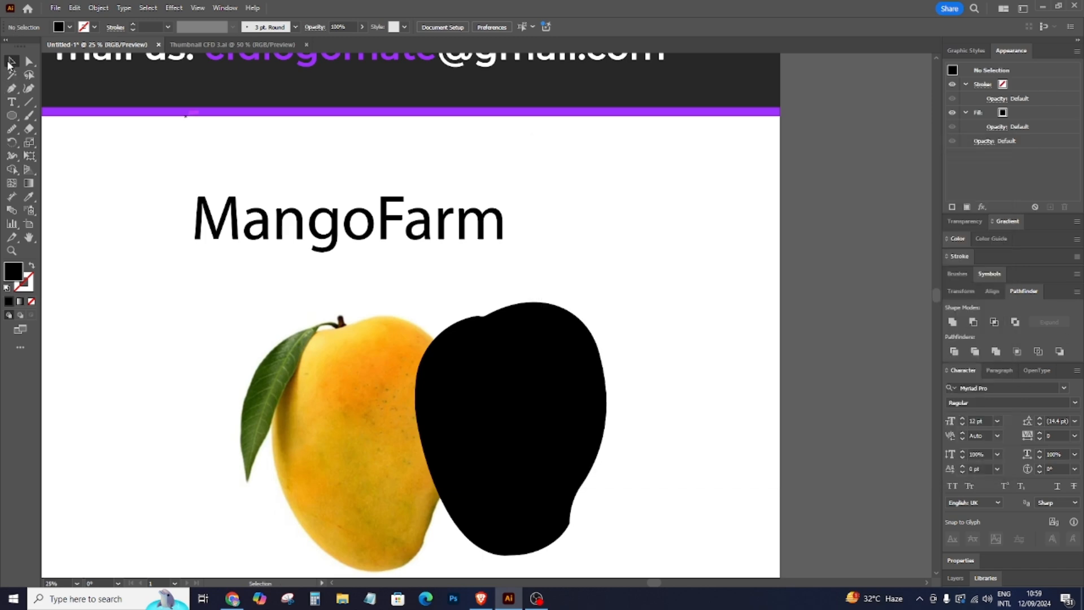
Move the black mango silhouette further right so it stands clear of the mango photo.
{"action": "left_click_drag", "start_coordinate": [490, 441], "coordinate": [603, 386]}
{"action": "scroll", "coordinate": [774, 406], "scroll_direction": "down", "scroll_amount": 1}
{"action": "key", "text": "a"}
{"action": "key", "text": "v"}
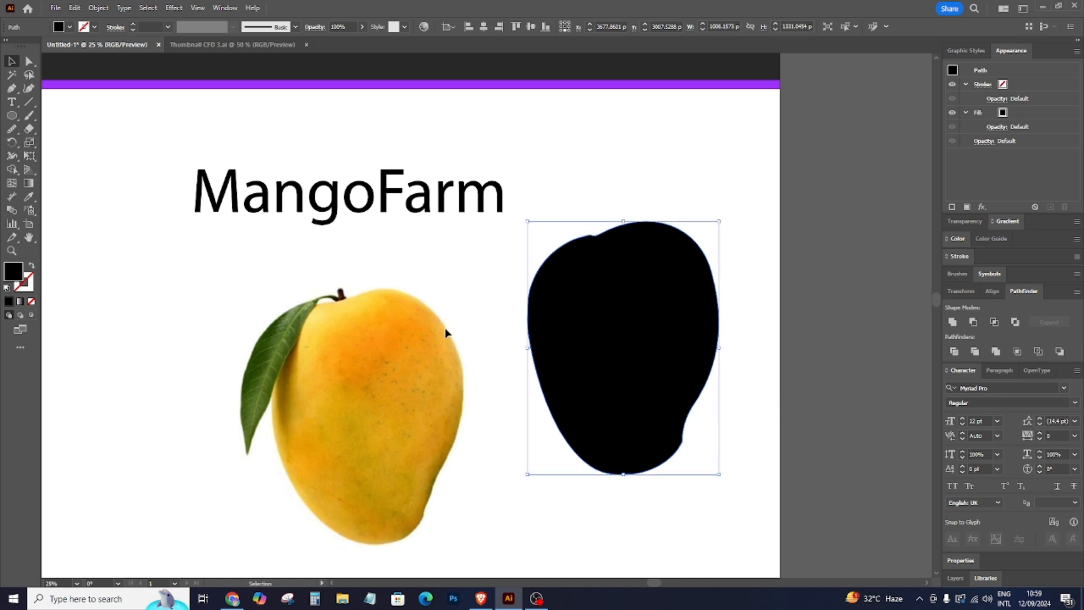
Recolour the black silhouette by sampling yellow from the mango photo and shifting it to a saturated orange with a 32° hue.
{"action": "left_click", "coordinate": [28, 196]}
{"action": "left_click", "coordinate": [359, 432]}
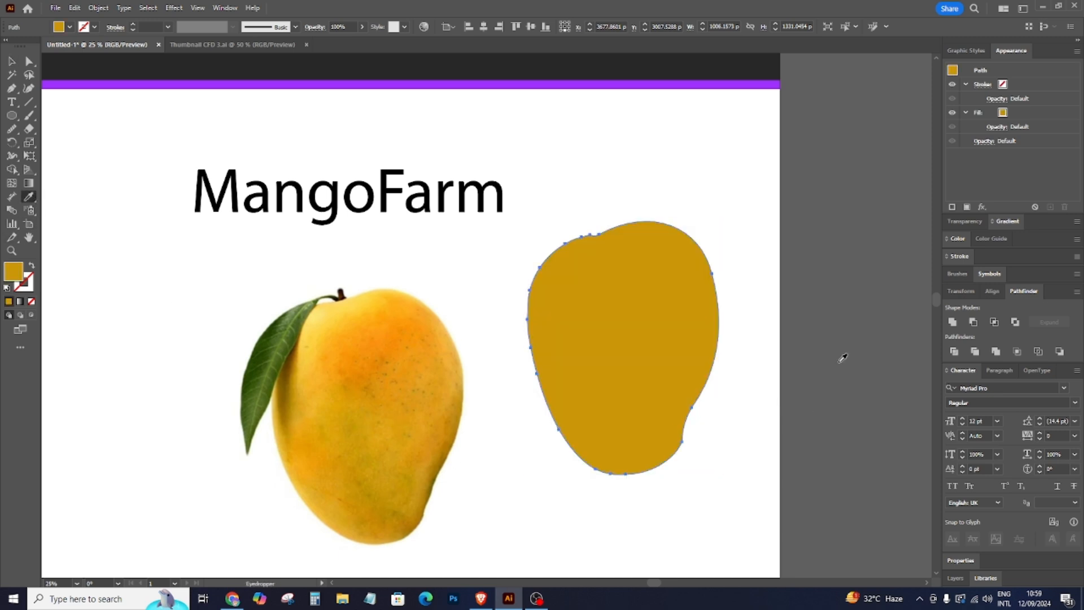
{"action": "left_click", "coordinate": [367, 316]}
{"action": "left_click", "coordinate": [11, 61]}
{"action": "left_click", "coordinate": [305, 203]}
{"action": "left_click", "coordinate": [673, 363]}
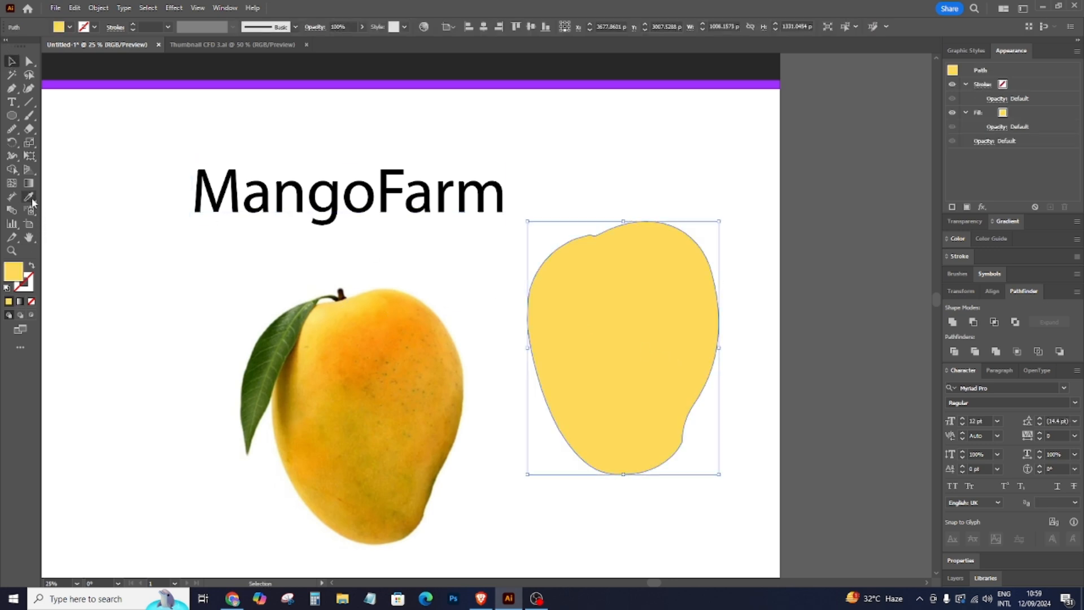
{"action": "double_click", "coordinate": [8, 275]}
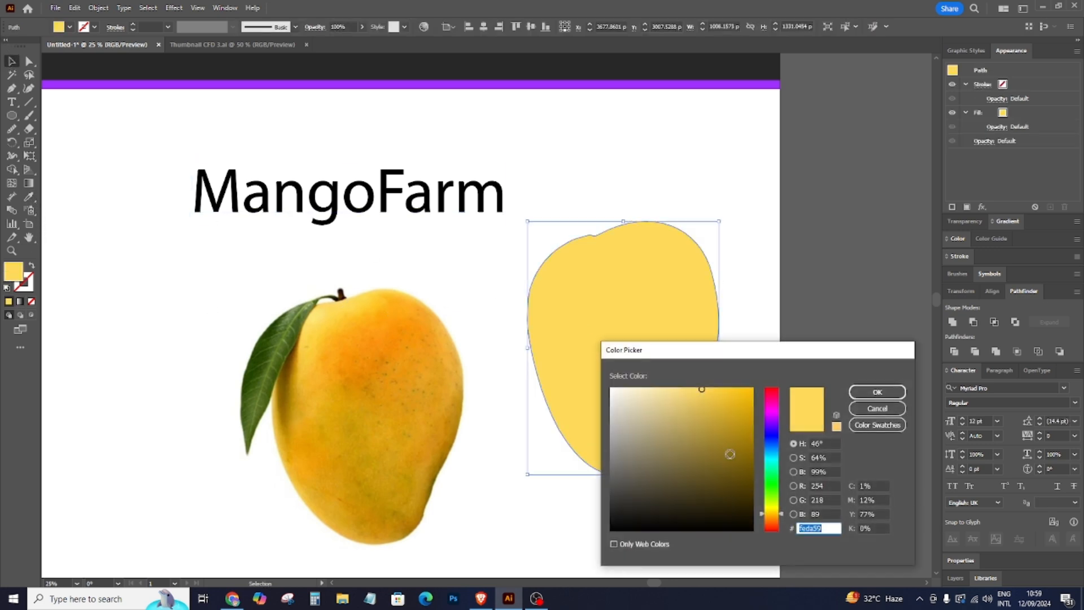
{"action": "left_click_drag", "start_coordinate": [775, 522], "coordinate": [774, 523]}
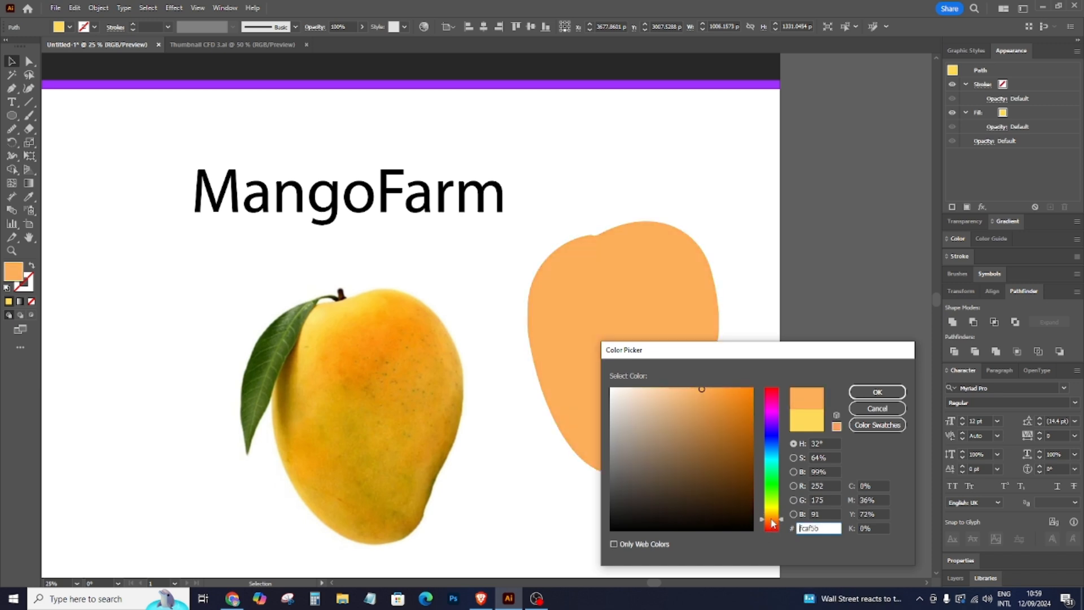
{"action": "left_click_drag", "start_coordinate": [731, 394], "coordinate": [760, 386]}
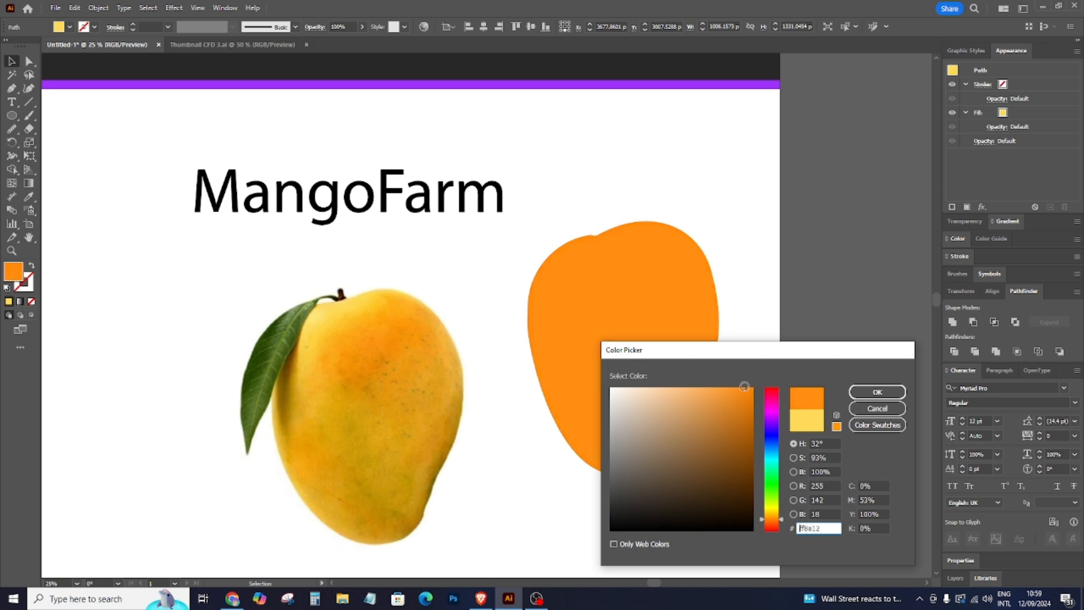
{"action": "left_click", "coordinate": [870, 391]}
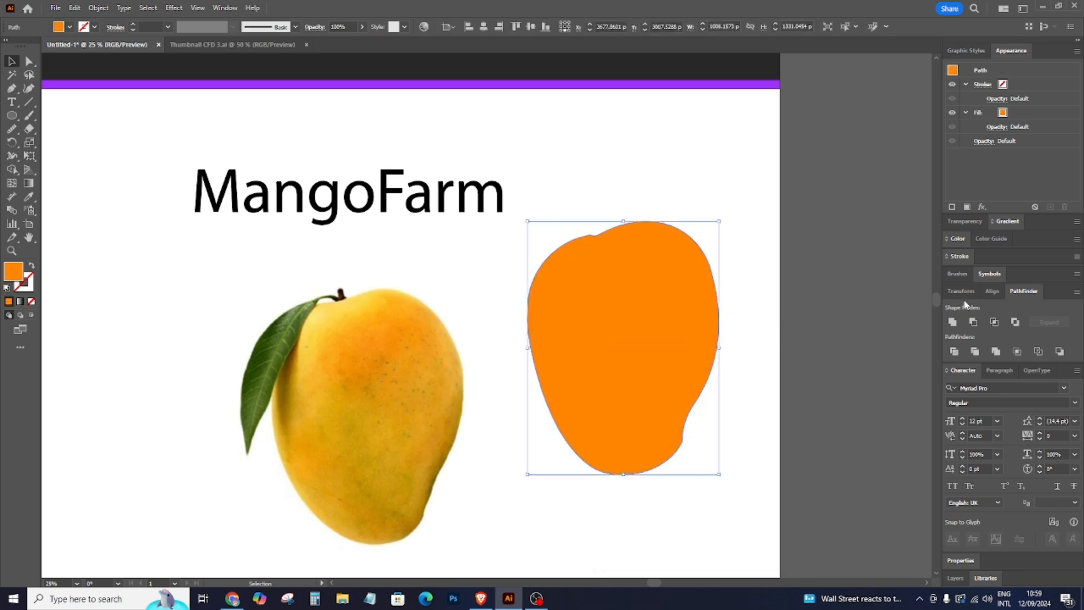
Draw an open S-shaped curve down the mango photo with the Pen tool and remove its fill.
{"action": "left_click", "coordinate": [12, 88]}
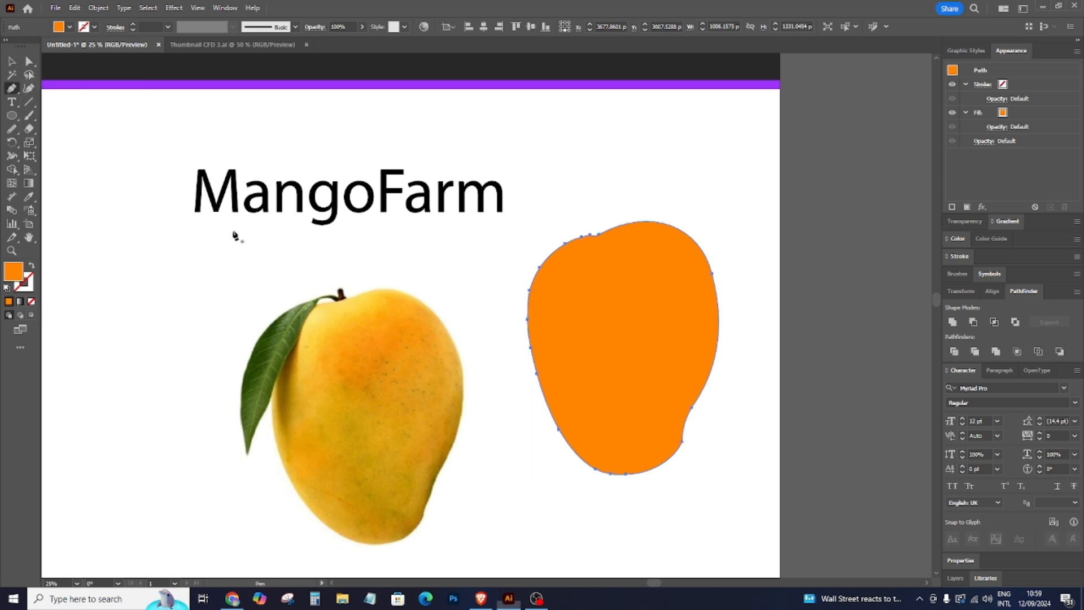
{"action": "left_click", "coordinate": [444, 284]}
{"action": "left_click_drag", "start_coordinate": [359, 310], "coordinate": [320, 311]}
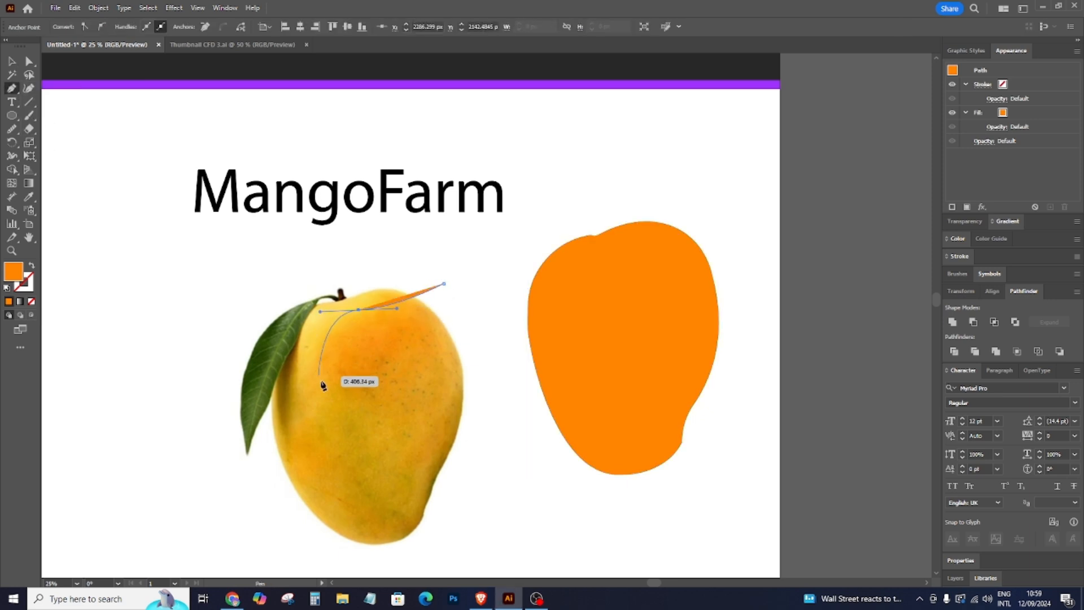
{"action": "left_click_drag", "start_coordinate": [337, 448], "coordinate": [382, 481]}
{"action": "left_click_drag", "start_coordinate": [428, 544], "coordinate": [432, 573]}
{"action": "left_click", "coordinate": [31, 301]}
{"action": "left_click", "coordinate": [12, 60]}
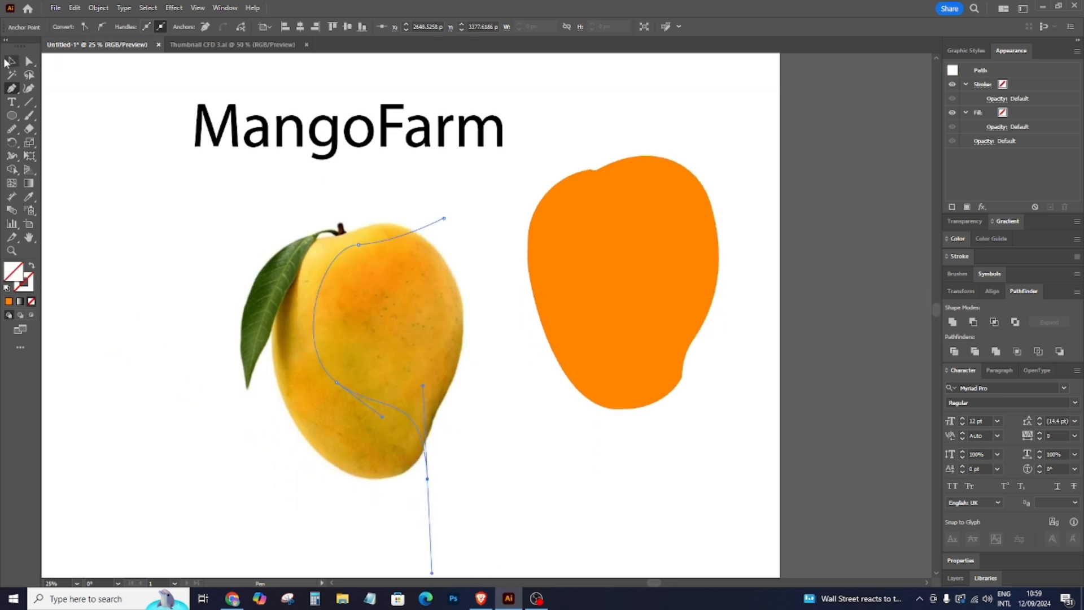
{"action": "left_click", "coordinate": [119, 172]}
{"action": "left_click", "coordinate": [11, 88]}
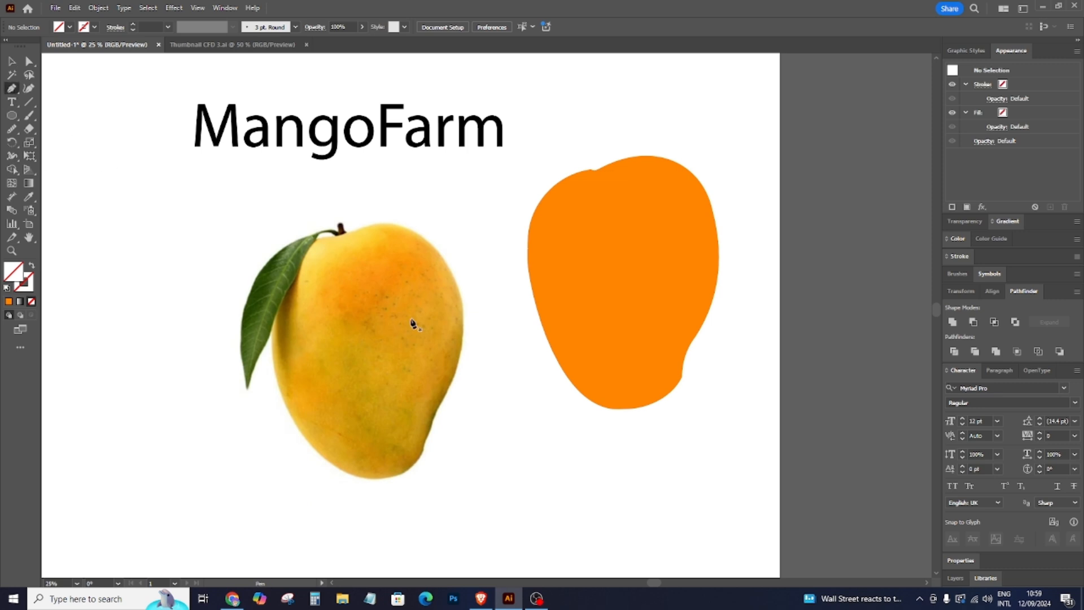
{"action": "mouse_move", "coordinate": [458, 269]}
{"action": "left_mouse_down"}
{"action": "mouse_move", "coordinate": [416, 330]}
{"action": "mouse_move", "coordinate": [430, 356]}
{"action": "left_mouse_up"}
{"action": "key", "text": "ctrl+z"}
Move the S-shaped curve onto the orange silhouette and divide the silhouette along it into two separate pieces.
{"action": "key", "text": "v"}
{"action": "left_click_drag", "start_coordinate": [363, 395], "coordinate": [628, 333]}
{"action": "left_click", "coordinate": [683, 310], "text": "shift"}
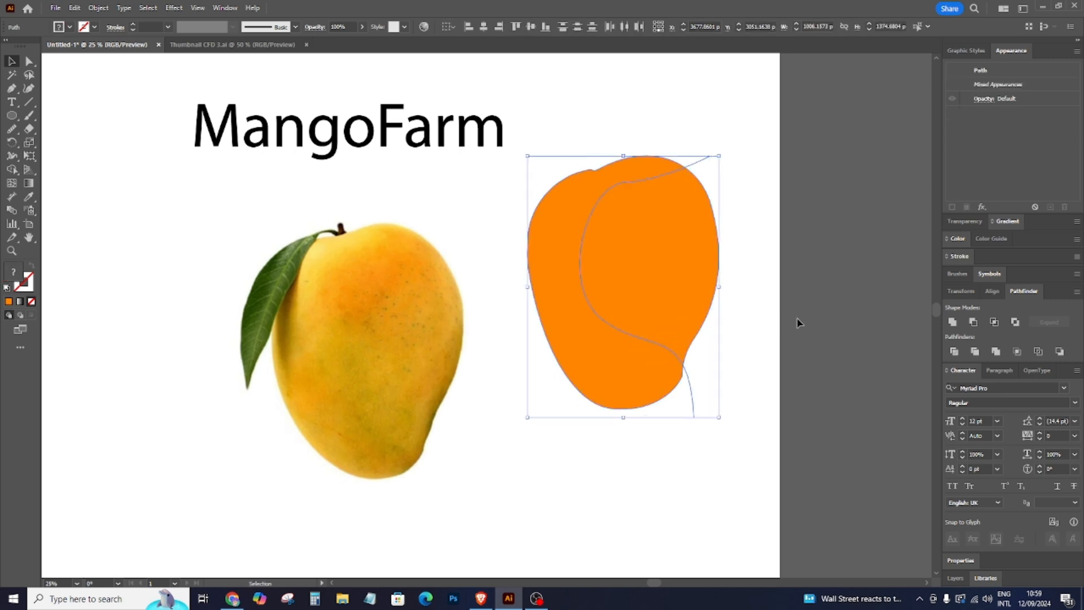
{"action": "left_click", "coordinate": [813, 324]}
{"action": "left_click_drag", "start_coordinate": [678, 500], "coordinate": [621, 350]}
{"action": "left_click", "coordinate": [954, 351]}
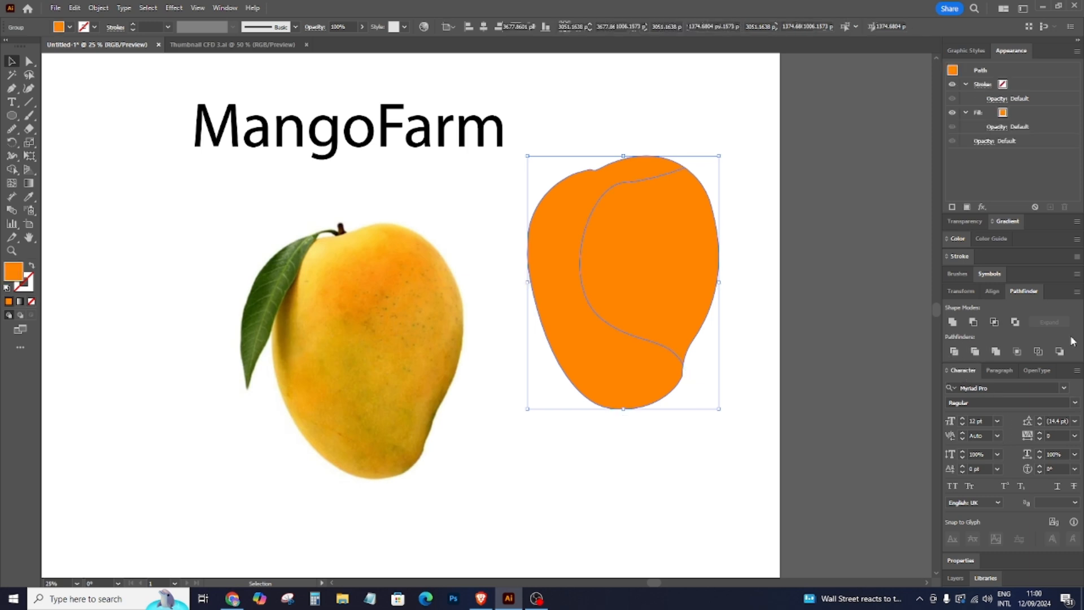
{"action": "left_click", "coordinate": [798, 295]}
Recolour the silhouette's left crescent piece by sampling the photo's yellow and shifting it to a fully saturated golden yellow.
{"action": "left_click", "coordinate": [603, 394]}
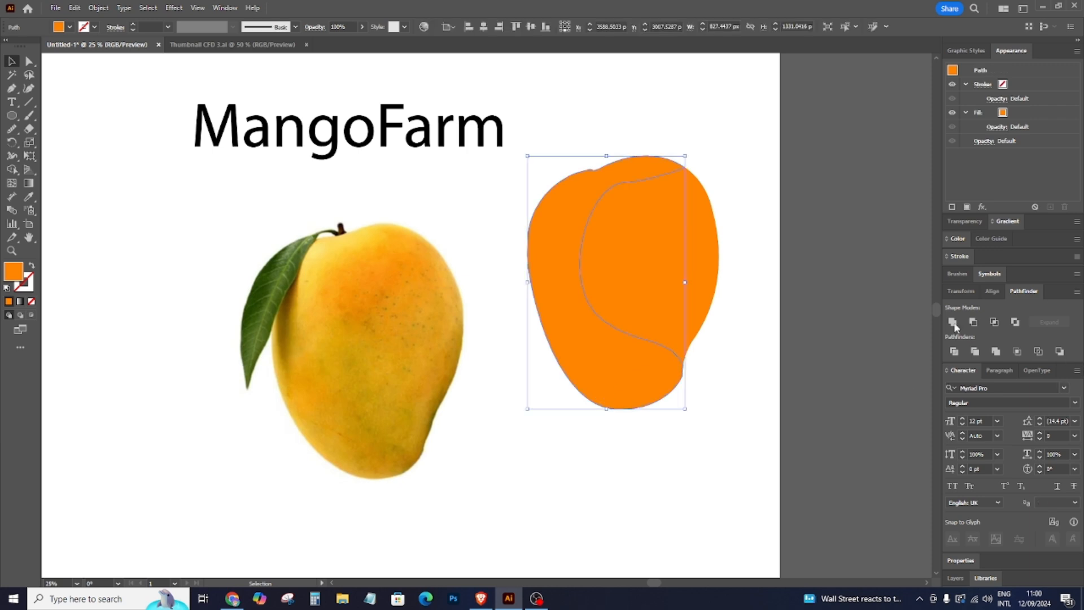
{"action": "left_click", "coordinate": [28, 197]}
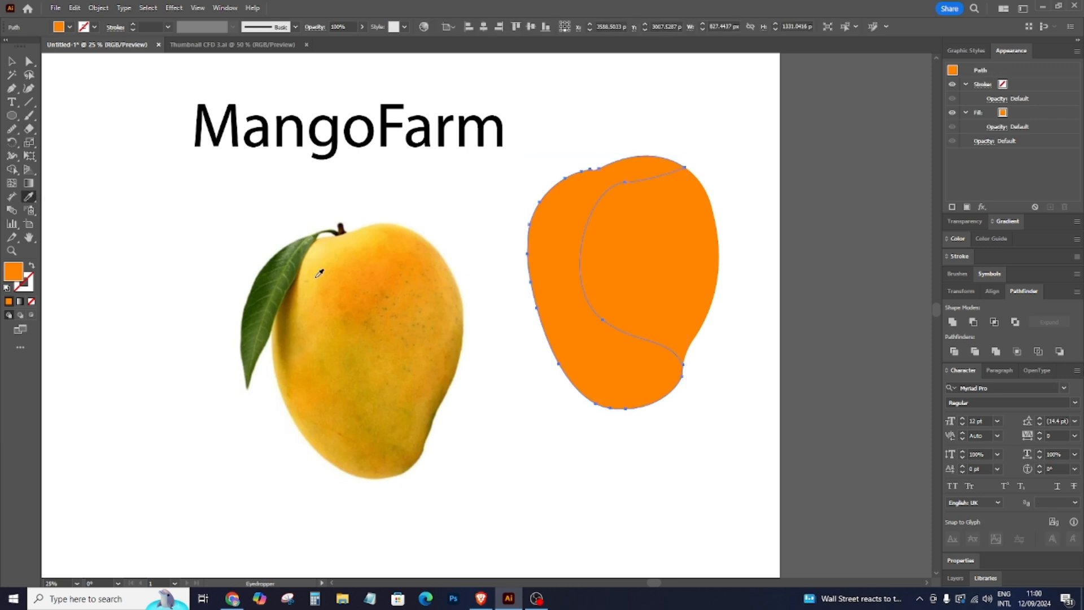
{"action": "left_click", "coordinate": [315, 255]}
{"action": "double_click", "coordinate": [21, 278]}
{"action": "left_click_drag", "start_coordinate": [742, 411], "coordinate": [755, 384]}
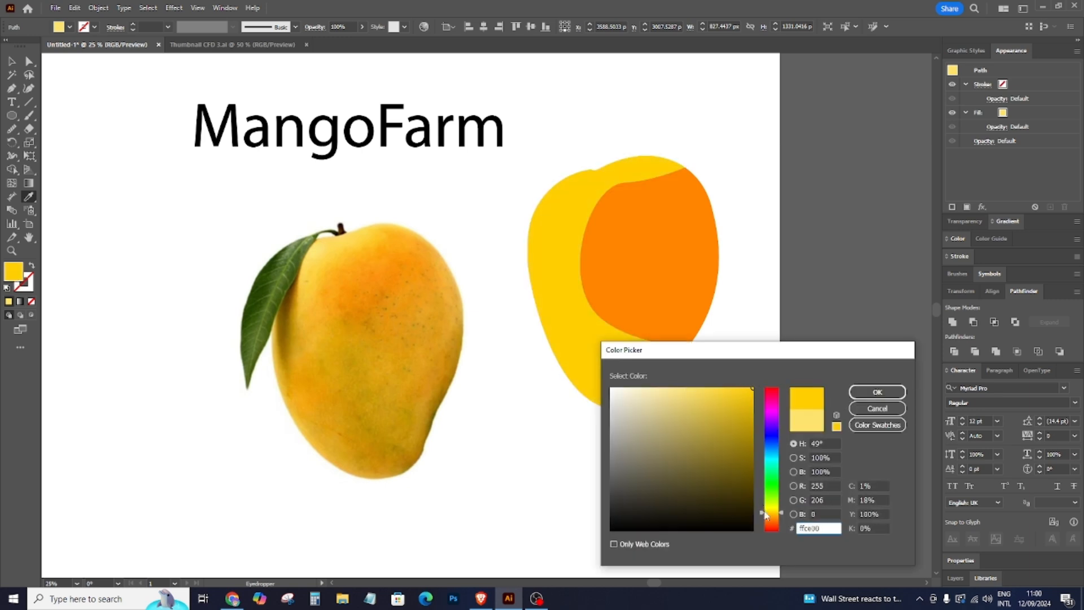
{"action": "left_click_drag", "start_coordinate": [777, 517], "coordinate": [777, 518]}
{"action": "left_click", "coordinate": [885, 393]}
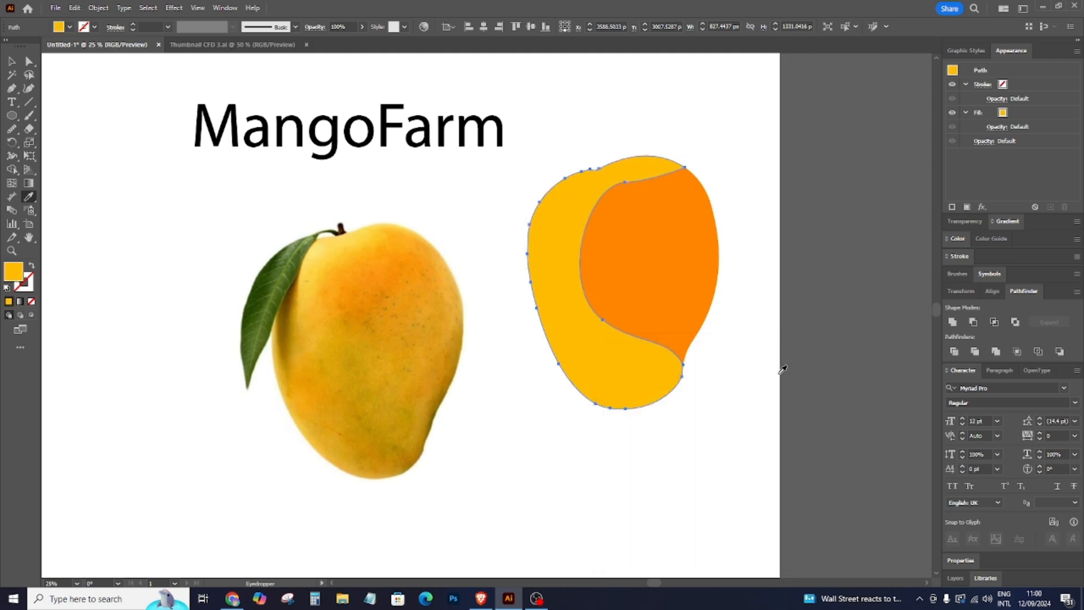
{"action": "left_click", "coordinate": [11, 63]}
{"action": "left_click", "coordinate": [290, 206]}
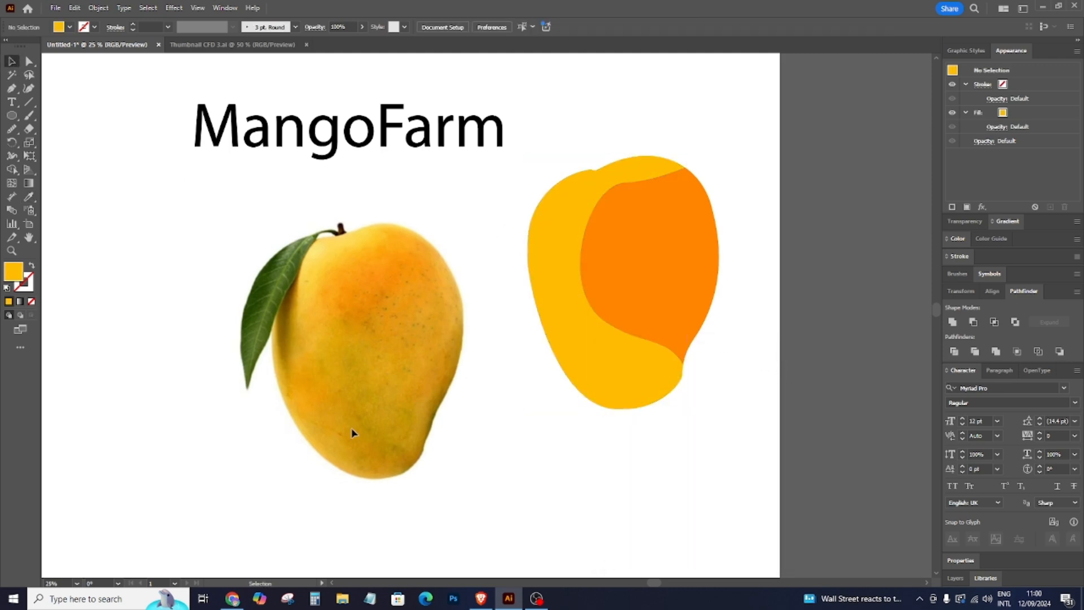
{"action": "scroll", "coordinate": [743, 244], "scroll_direction": "down", "scroll_amount": 2}
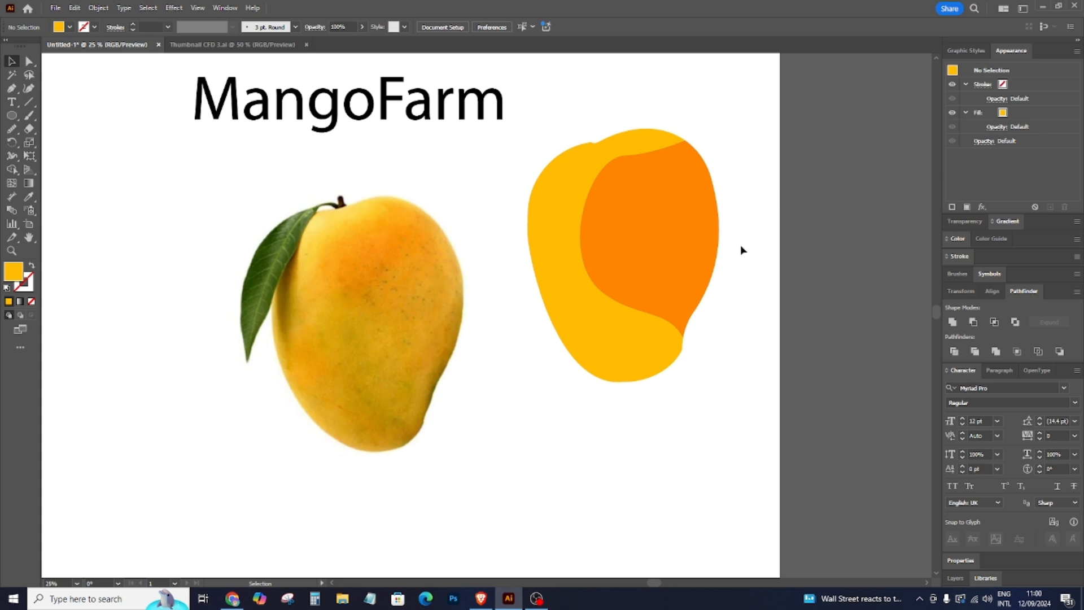
{"action": "left_click_drag", "start_coordinate": [753, 183], "coordinate": [552, 375]}
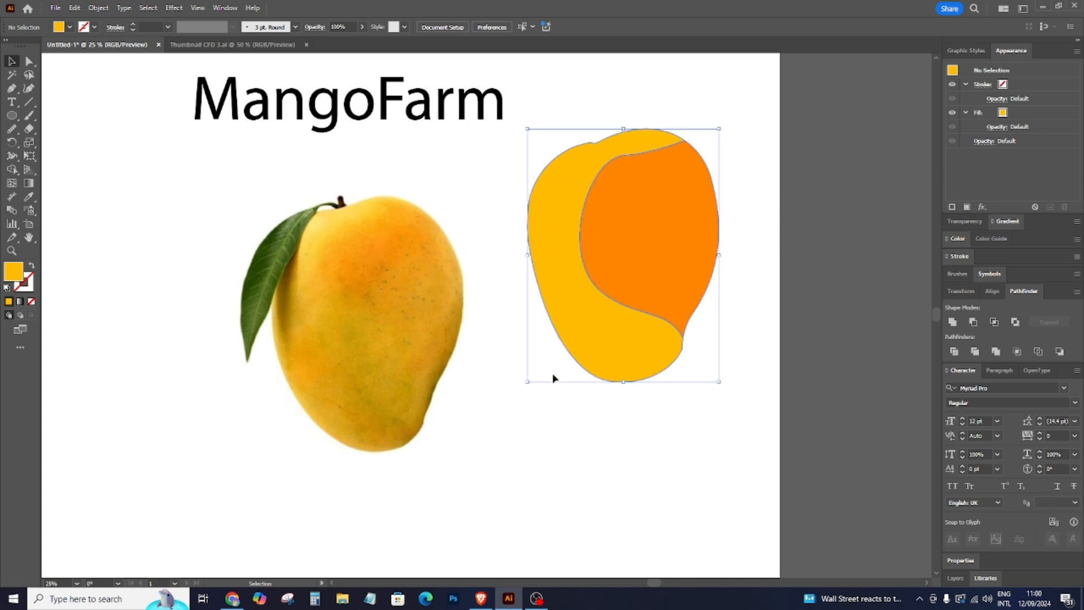
{"action": "left_click", "coordinate": [771, 332]}
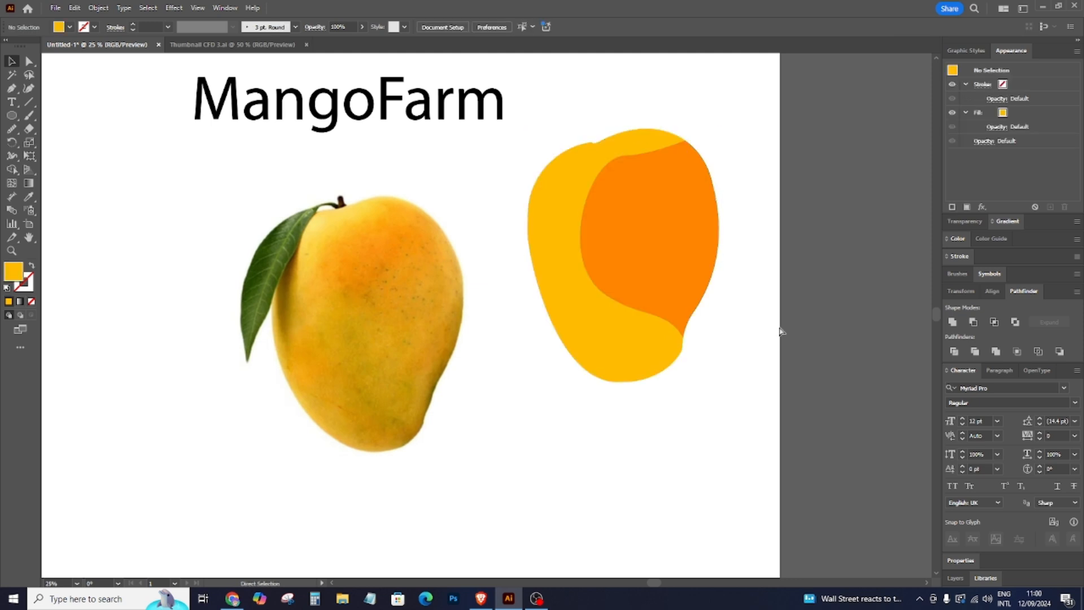
{"action": "key", "text": "ctrl+minus"}
{"action": "key", "text": "ctrl+minus"}
{"action": "key", "text": "ctrl+plus"}
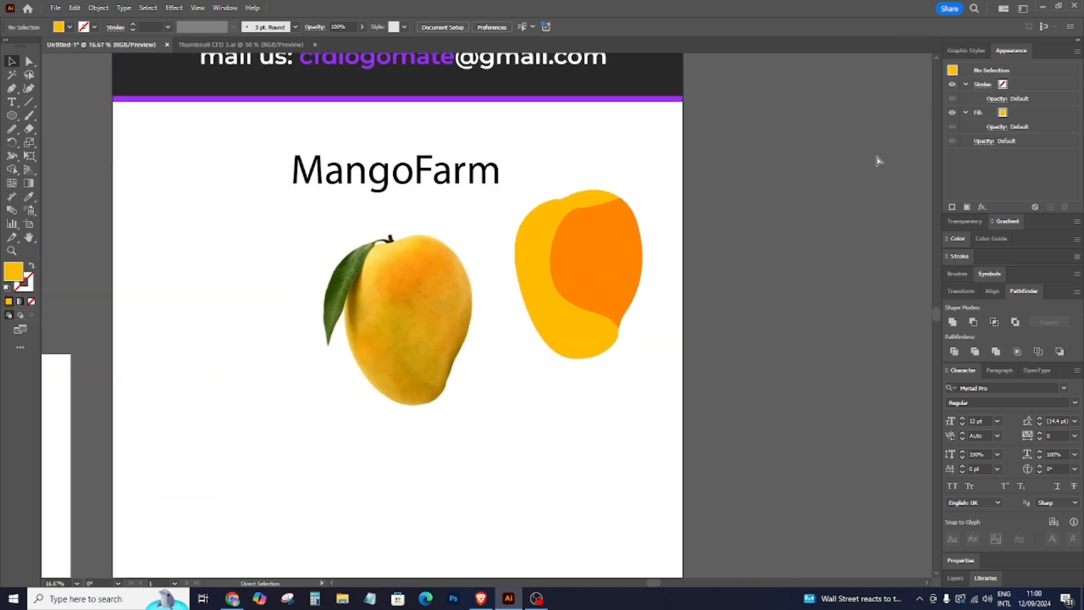
{"action": "scroll", "coordinate": [882, 160], "scroll_direction": "up", "scroll_amount": 1}
Trace the short stem on top of the mango photo as a small closed shape with the Pen tool.
{"action": "left_click", "coordinate": [11, 88]}
{"action": "key", "text": "ctrl+plus"}
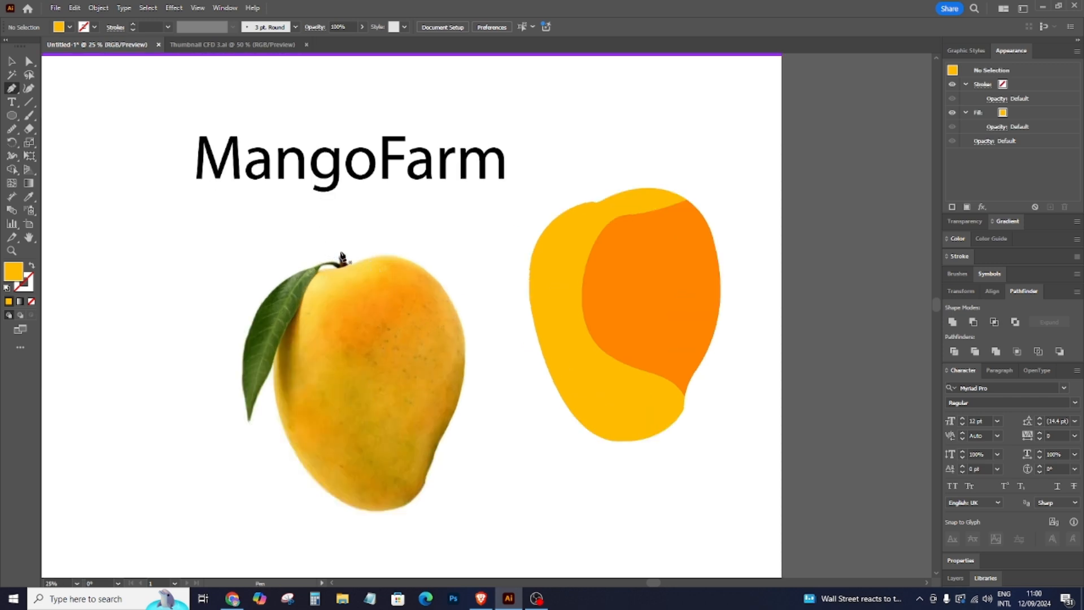
{"action": "left_click_drag", "start_coordinate": [341, 258], "coordinate": [341, 263]}
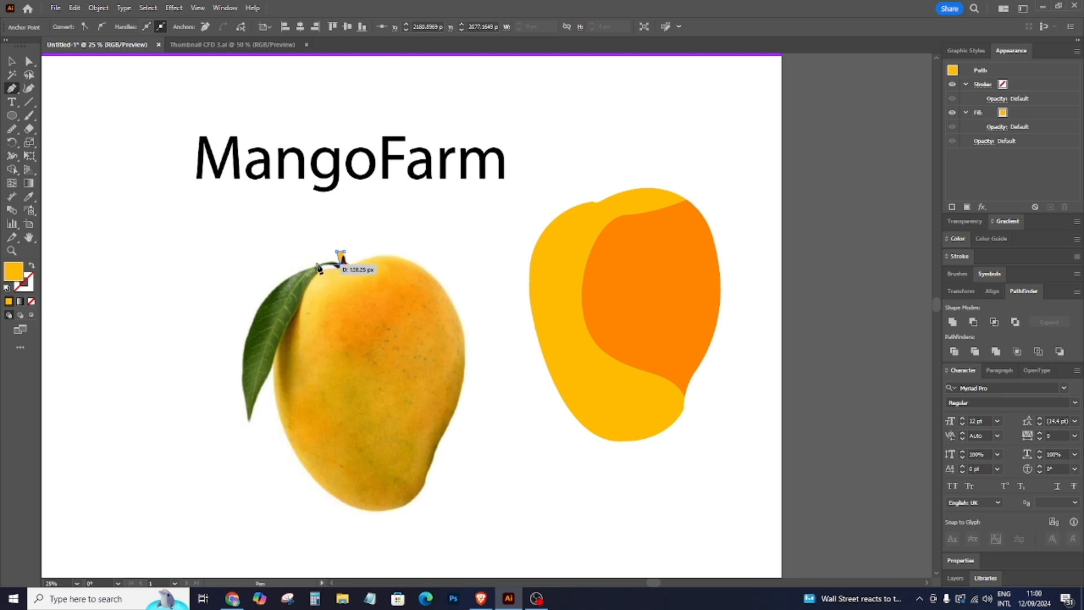
{"action": "key", "text": "ctrl+z"}
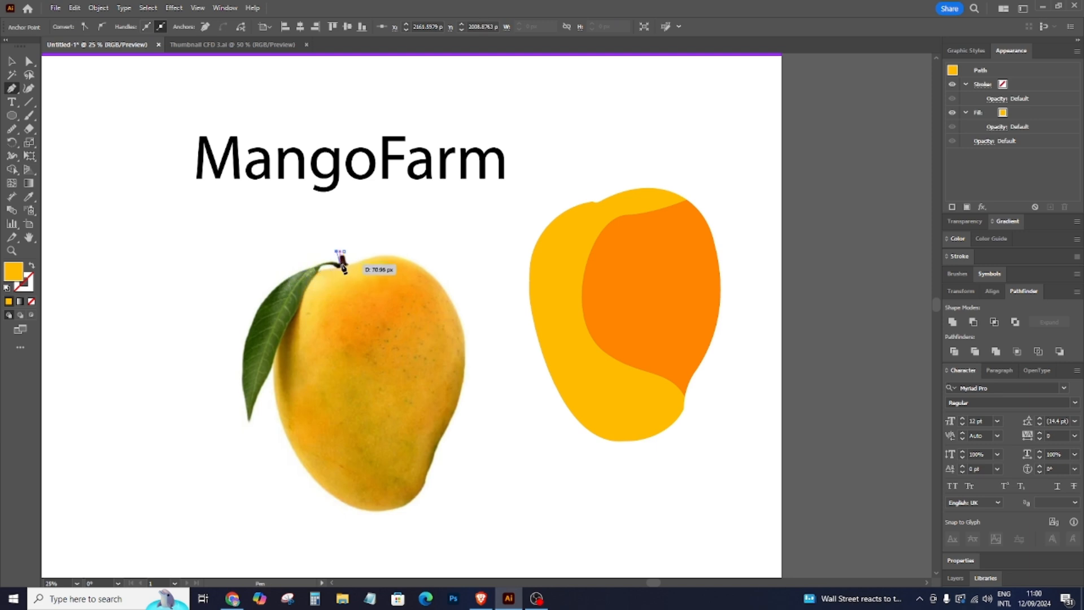
{"action": "left_click_drag", "start_coordinate": [345, 268], "coordinate": [344, 249]}
{"action": "left_click", "coordinate": [11, 61]}
{"action": "left_click", "coordinate": [204, 165]}
Move the traced stem onto the notch at the silhouette's top and fill it with the dark brown of the photo's stem.
{"action": "mouse_move", "coordinate": [339, 262]}
{"action": "left_mouse_down"}
{"action": "mouse_move", "coordinate": [571, 228]}
{"action": "mouse_move", "coordinate": [612, 199]}
{"action": "mouse_move", "coordinate": [593, 199]}
{"action": "left_mouse_up"}
{"action": "left_click", "coordinate": [29, 196]}
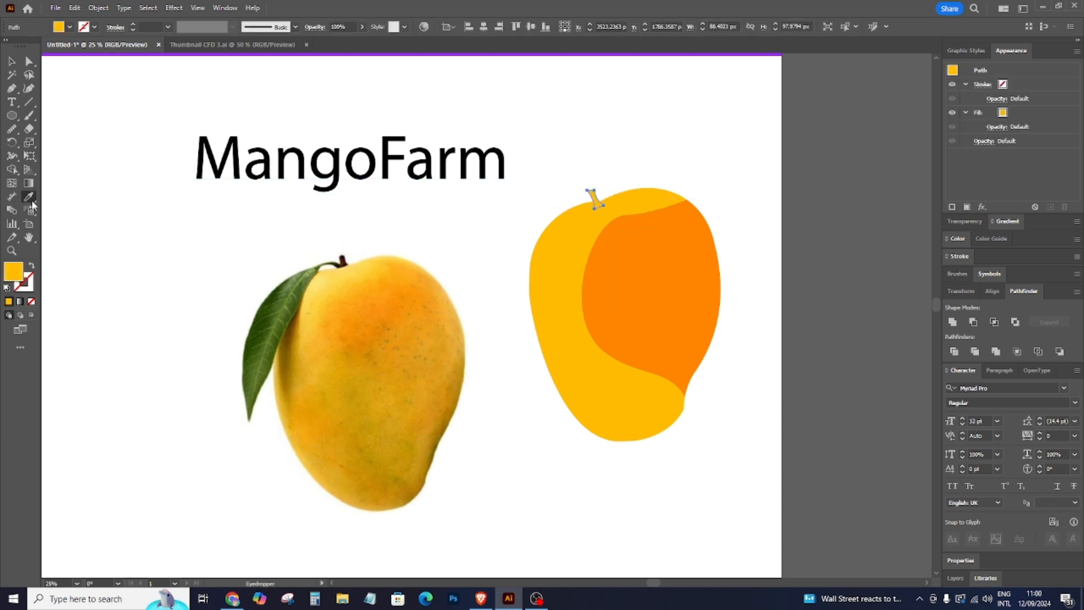
{"action": "left_click", "coordinate": [345, 253]}
{"action": "key", "text": "v"}
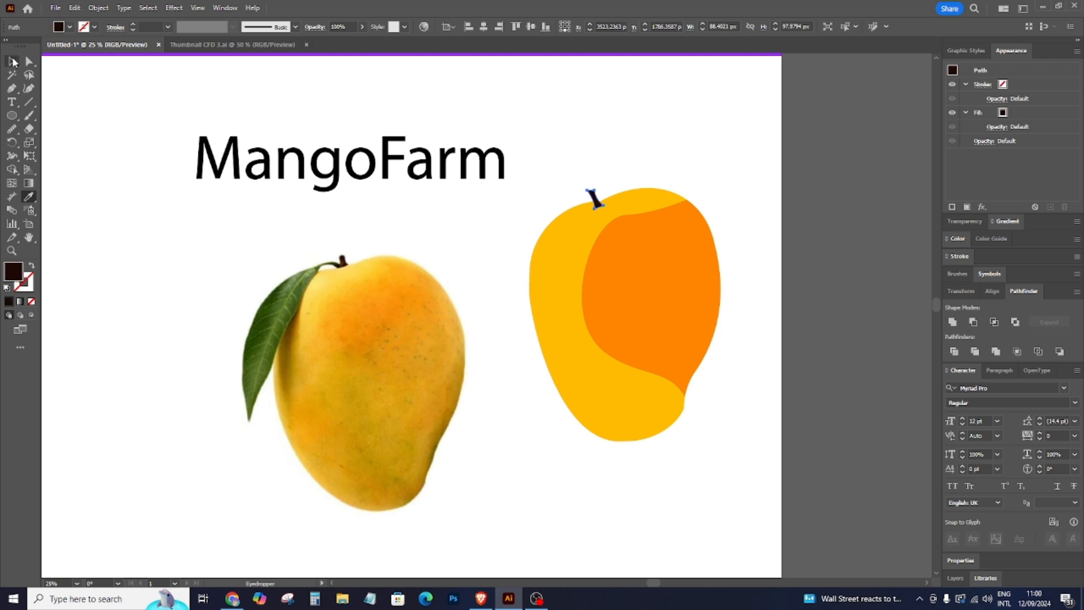
{"action": "left_click", "coordinate": [757, 160]}
Draw a flat, slightly tilted ellipse about 140 px wide and 44 px high and place it at the stem's base.
{"action": "scroll", "coordinate": [720, 215], "scroll_direction": "up", "scroll_amount": 2}
{"action": "left_click", "coordinate": [687, 396]}
{"action": "left_click", "coordinate": [778, 522]}
{"action": "key", "text": "ctrl+equal"}
{"action": "scroll", "coordinate": [740, 510], "scroll_direction": "up", "scroll_amount": 1}
{"action": "left_click", "coordinate": [11, 115]}
{"action": "mouse_move", "coordinate": [621, 268]}
{"action": "left_mouse_down"}
{"action": "mouse_move", "coordinate": [678, 278]}
{"action": "mouse_move", "coordinate": [658, 277]}
{"action": "left_mouse_up"}
{"action": "key", "text": "ctrl+equal"}
{"action": "key", "text": "ctrl+equal"}
{"action": "left_click", "coordinate": [12, 61]}
{"action": "mouse_move", "coordinate": [486, 310]}
{"action": "left_mouse_down"}
{"action": "mouse_move", "coordinate": [543, 319]}
{"action": "mouse_move", "coordinate": [483, 301]}
{"action": "left_mouse_up"}
{"action": "left_click", "coordinate": [612, 184]}
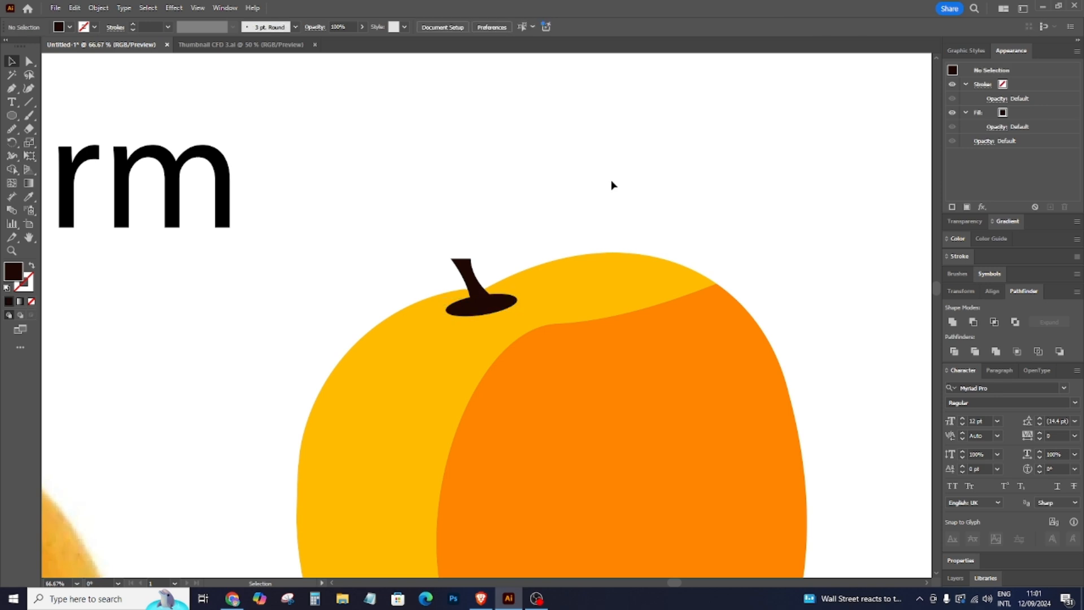
Fill the ellipse at the stem's base with the orange of the mango's right piece.
{"action": "key", "text": "ctrl+minus"}
{"action": "key", "text": "ctrl+minus"}
{"action": "key", "text": "ctrl+minus"}
{"action": "key", "text": "ctrl+plus"}
{"action": "key", "text": "ctrl+plus"}
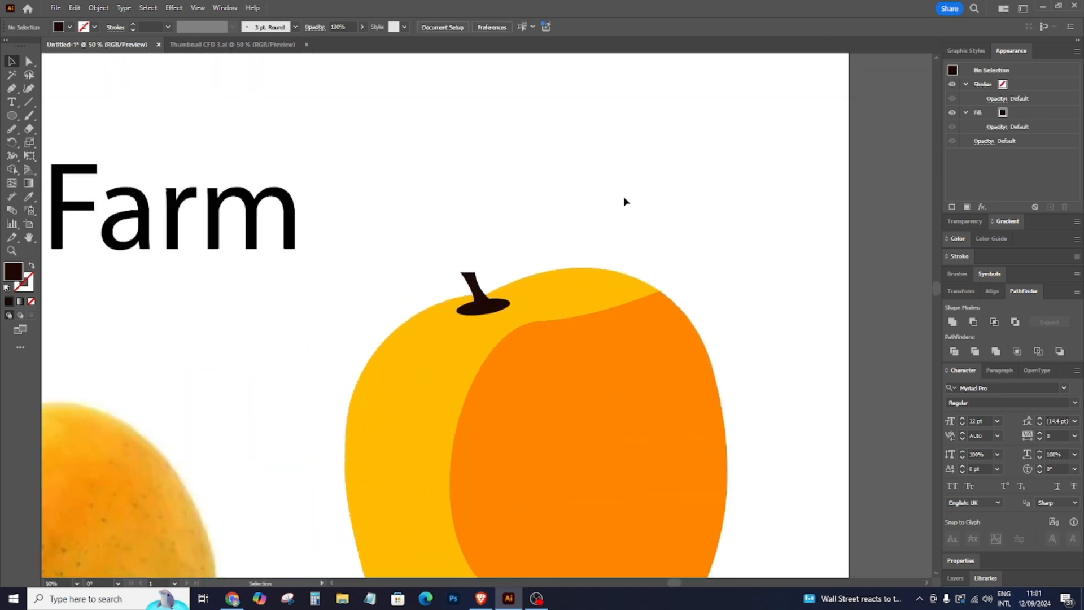
{"action": "left_click", "coordinate": [499, 307]}
{"action": "left_click", "coordinate": [29, 197]}
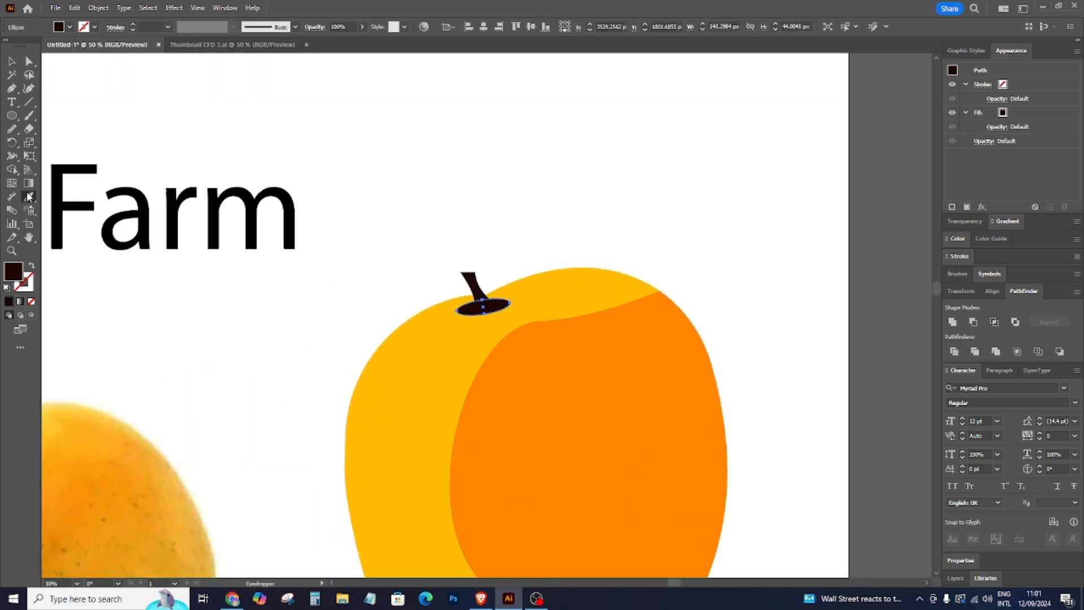
{"action": "left_click", "coordinate": [530, 455]}
{"action": "left_click", "coordinate": [11, 61]}
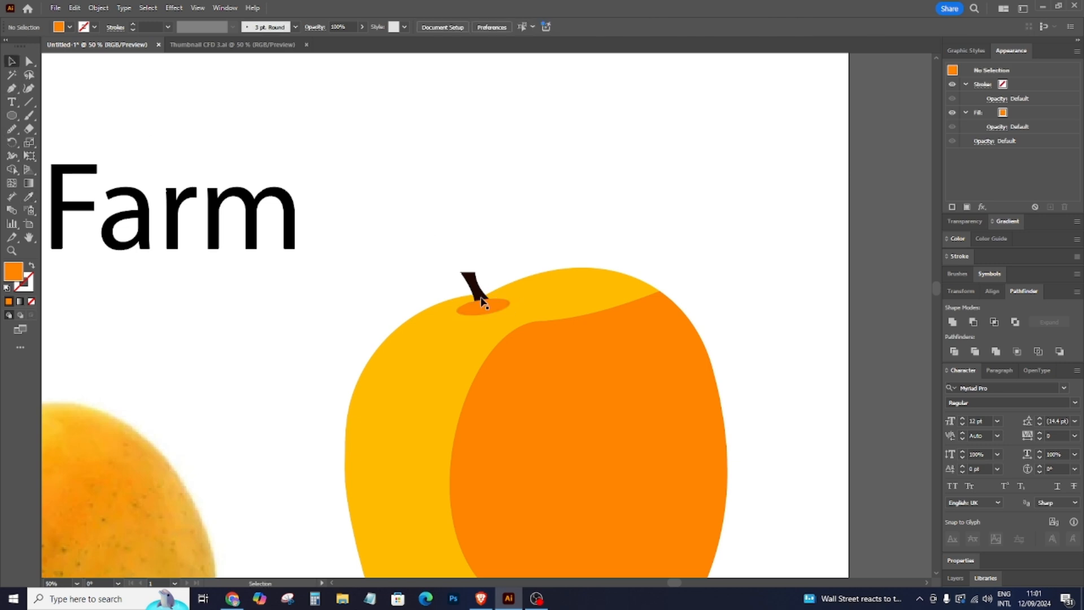
Bring the dark stem in front of the ellipse at its base.
{"action": "left_click", "coordinate": [473, 284]}
{"action": "key", "text": "ctrl+shift+bracketright"}
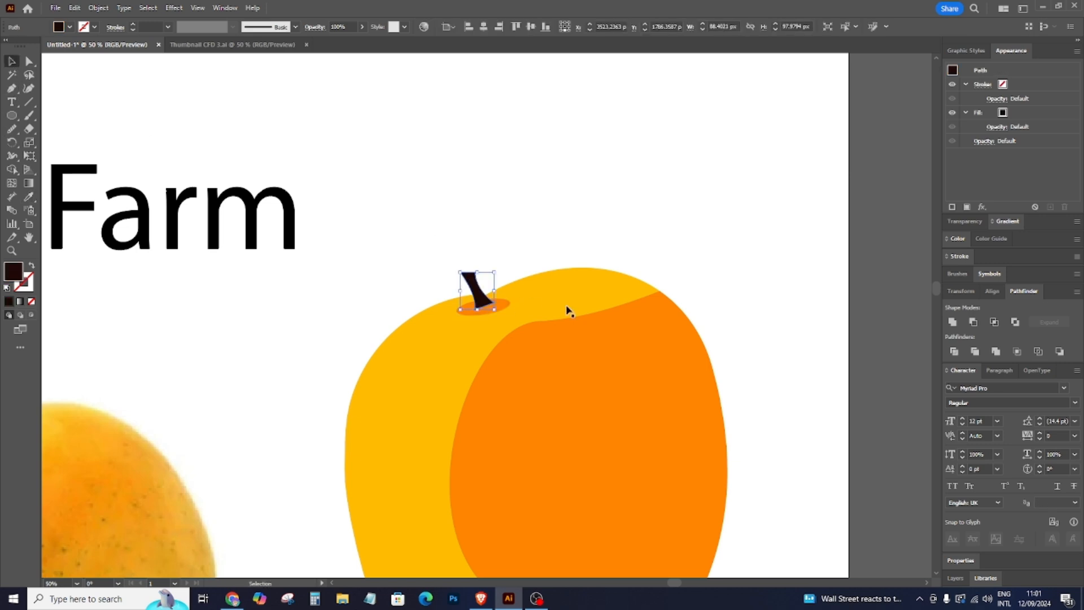
{"action": "left_click", "coordinate": [624, 234]}
Examine the two-tone mango illustration and its pieces against the photo and the MangoFarm text.
{"action": "key", "text": "ctrl+minus"}
{"action": "key", "text": "ctrl+minus"}
{"action": "key", "text": "ctrl+minus"}
{"action": "key", "text": "ctrl+minus"}
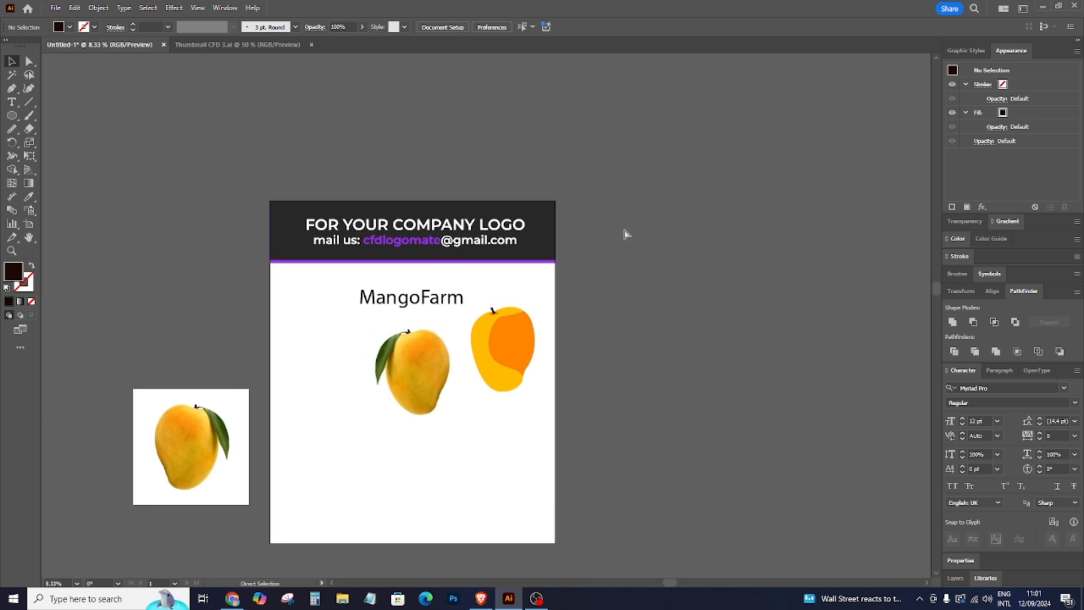
{"action": "key", "text": "ctrl+plus"}
{"action": "key", "text": "ctrl+plus"}
{"action": "key", "text": "ctrl+plus"}
{"action": "scroll", "coordinate": [624, 235], "scroll_direction": "down", "scroll_amount": 2}
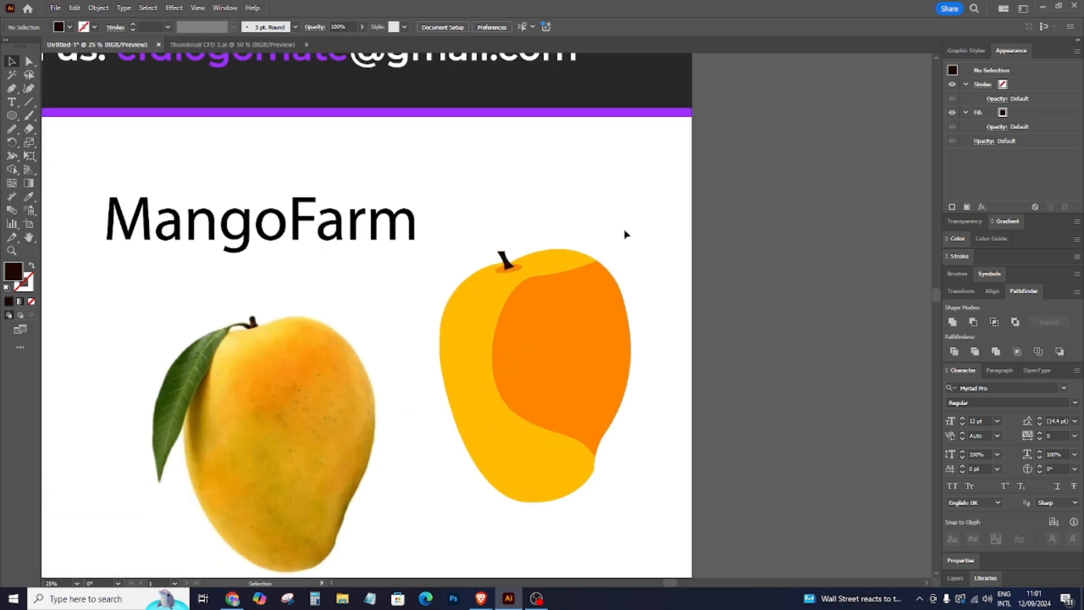
{"action": "left_click_drag", "start_coordinate": [505, 382], "coordinate": [452, 240]}
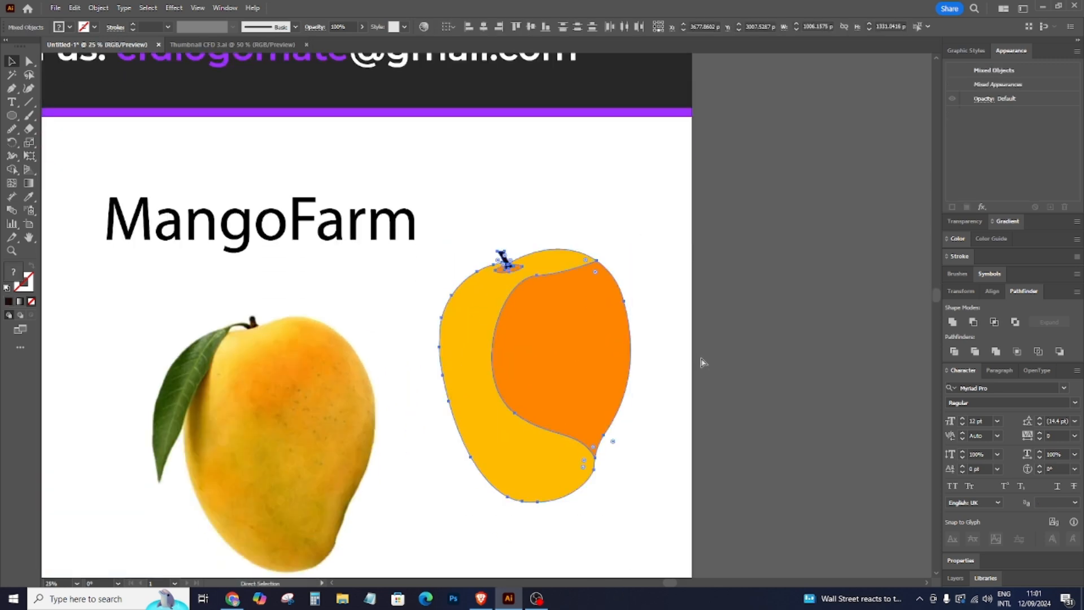
{"action": "left_click", "coordinate": [709, 346]}
{"action": "scroll", "coordinate": [709, 345], "scroll_direction": "down", "scroll_amount": 1}
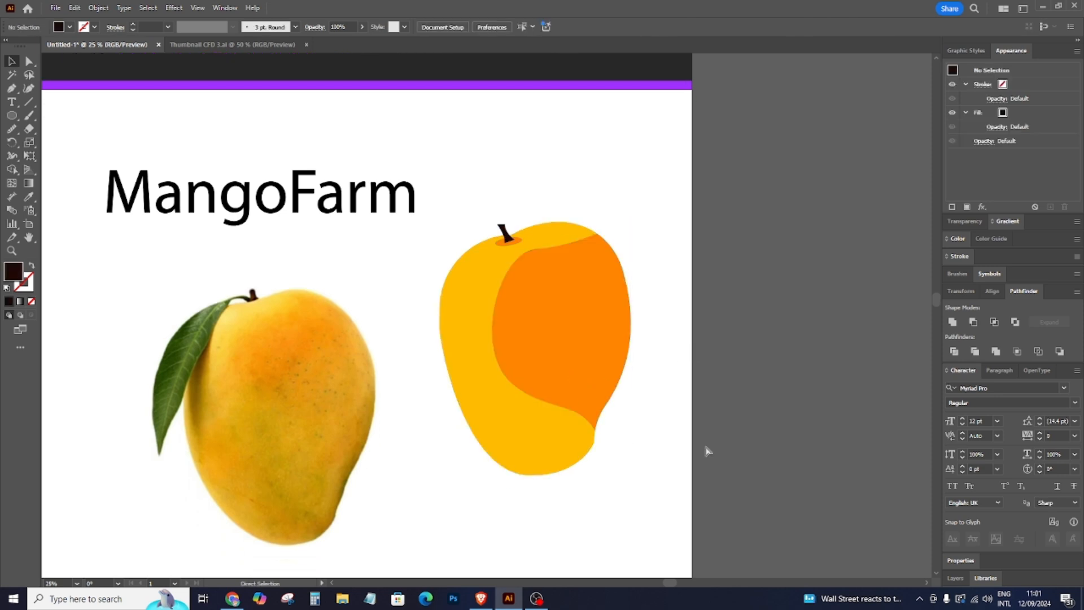
Ungroup the mango illustration and keep only the mango's two body pieces together, apart from the stem and ellipse.
{"action": "key", "text": "ctrl+minus"}
{"action": "key", "text": "ctrl+minus"}
{"action": "key", "text": "ctrl+plus"}
{"action": "left_click", "coordinate": [554, 382]}
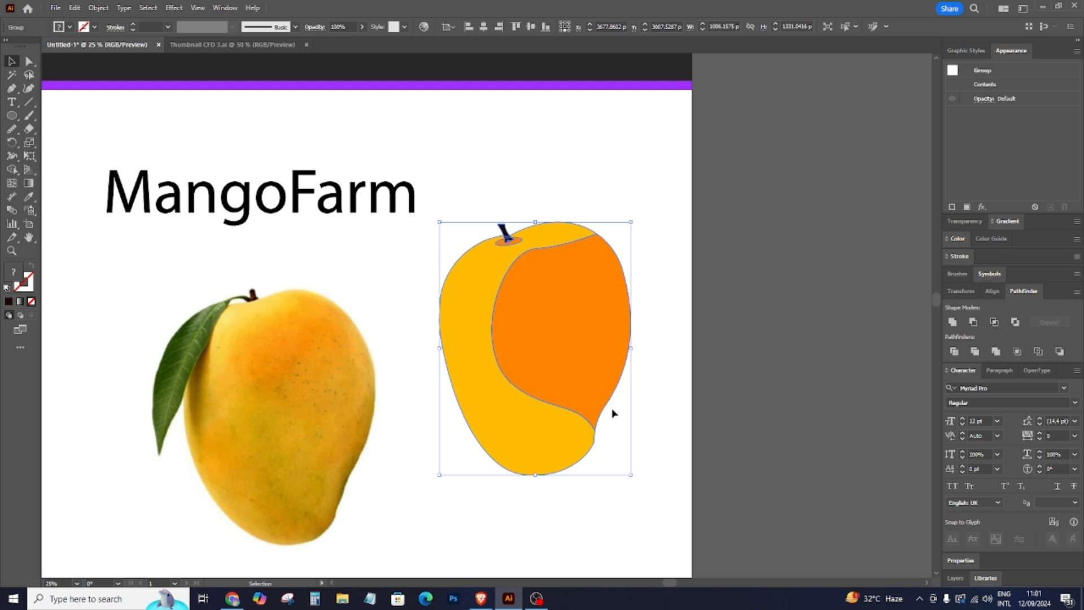
{"action": "right_click", "coordinate": [571, 382]}
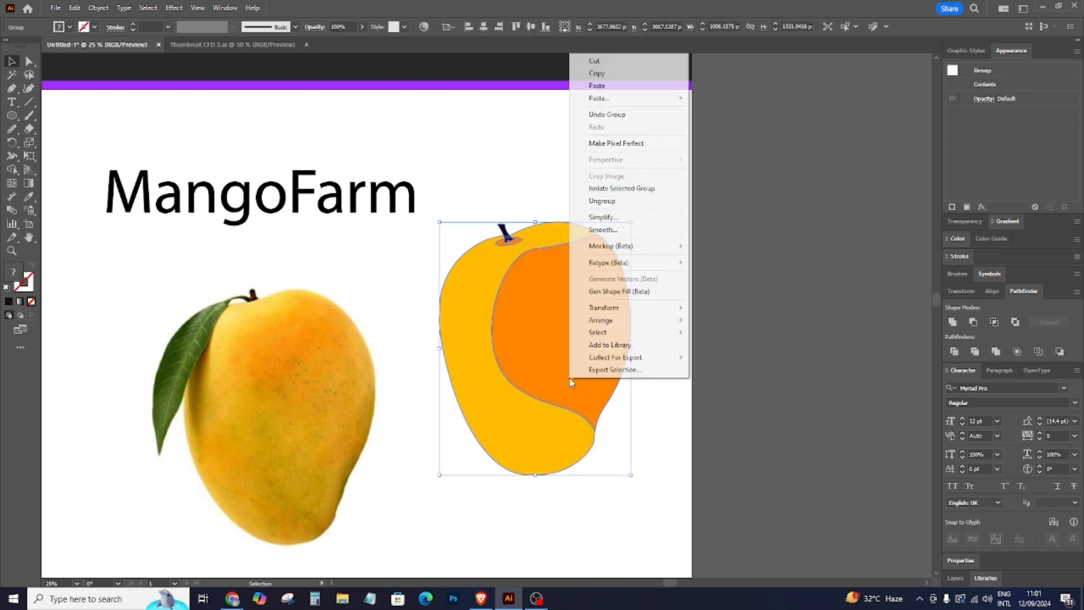
{"action": "left_click", "coordinate": [621, 201]}
{"action": "key", "text": "ctrl+g"}
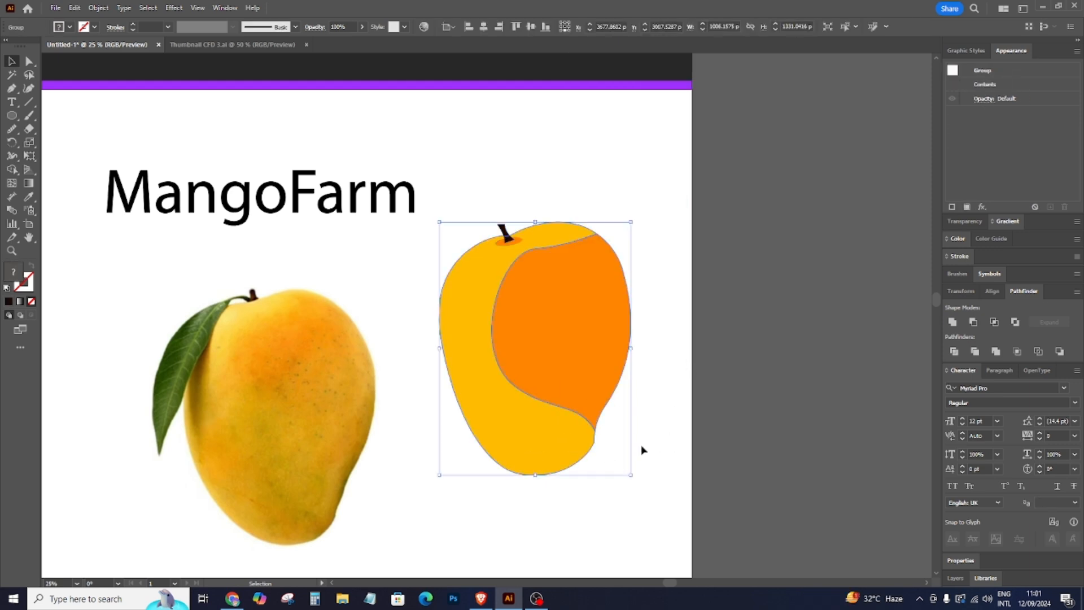
Unite the mango's yellow and orange body pieces into a single yellow shape.
{"action": "left_click_drag", "start_coordinate": [566, 419], "coordinate": [666, 465]}
{"action": "key", "text": "ctrl+z"}
{"action": "key", "text": "a"}
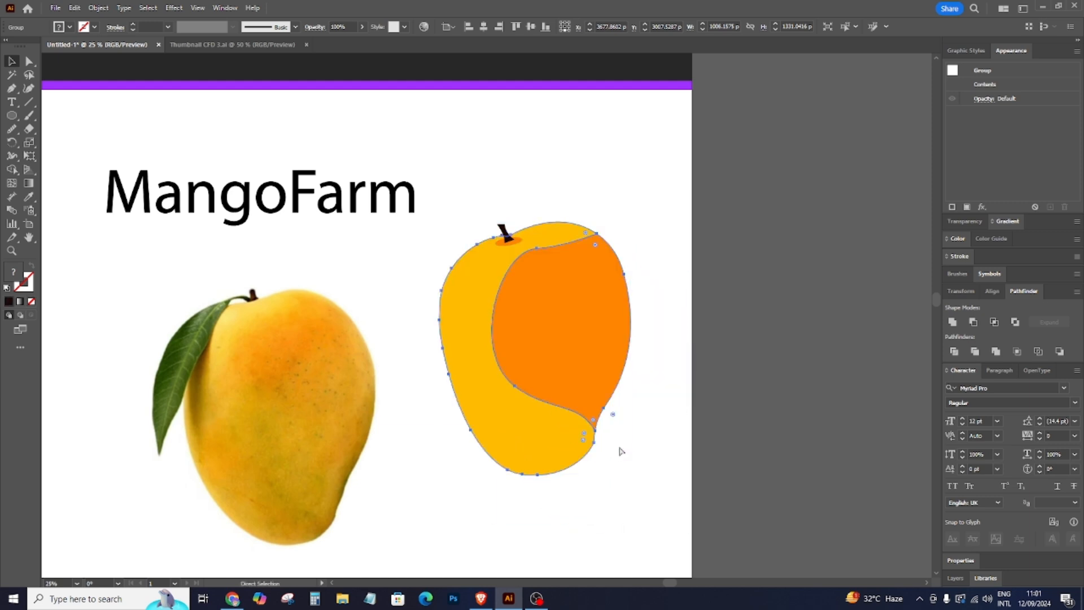
{"action": "key", "text": "v"}
{"action": "key", "text": "a"}
{"action": "key", "text": "v"}
{"action": "left_click", "coordinate": [953, 322]}
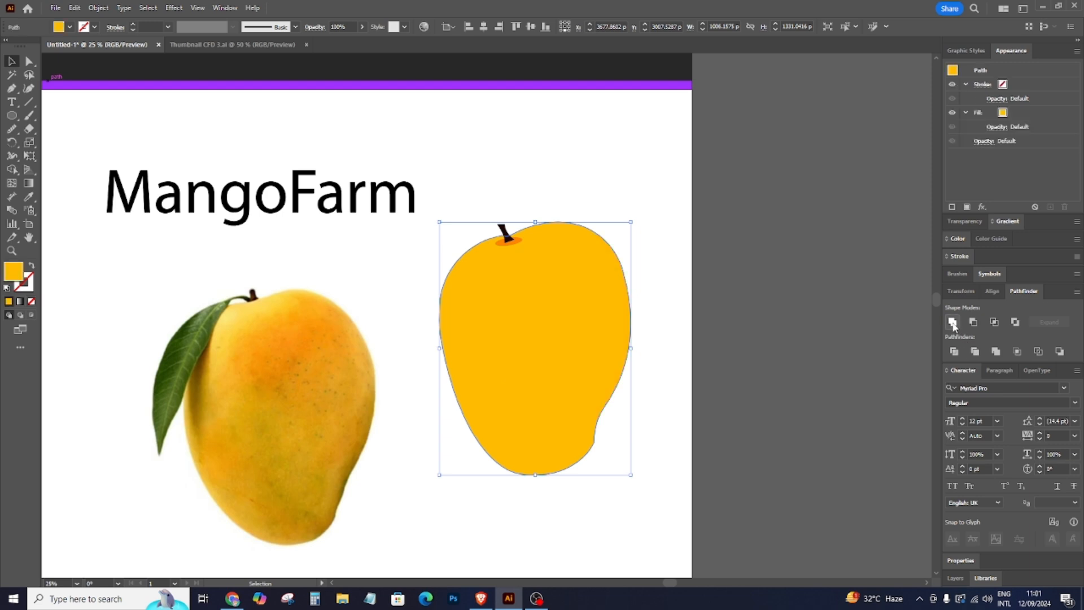
Start a Texture effect on the yellow mango shape, choose Grain and set its intensity to 19.
{"action": "left_click", "coordinate": [174, 8]}
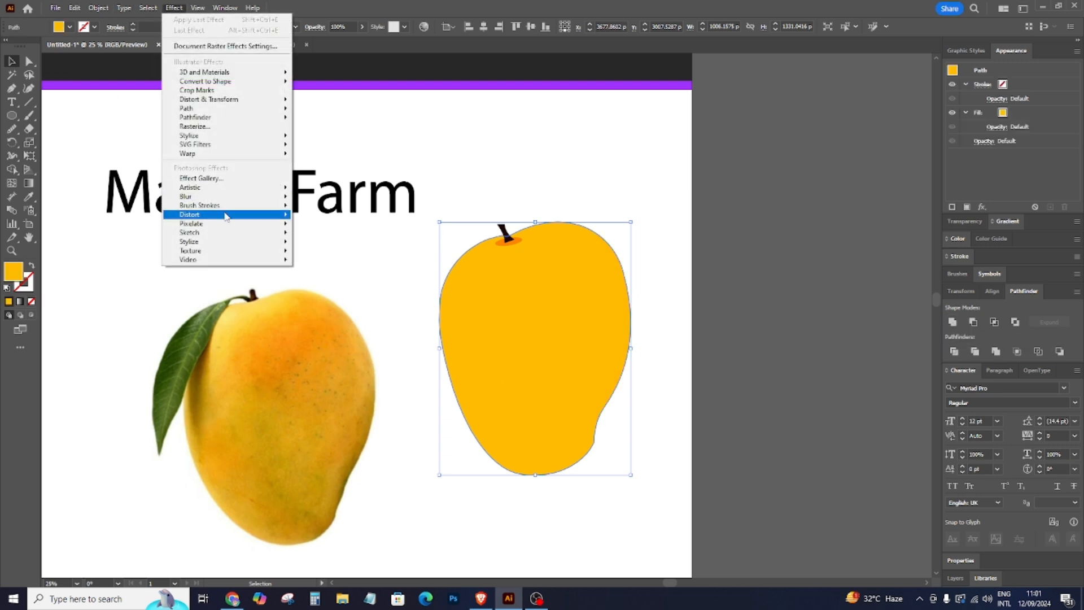
{"action": "mouse_move", "coordinate": [278, 246]}
{"action": "left_click", "coordinate": [327, 252]}
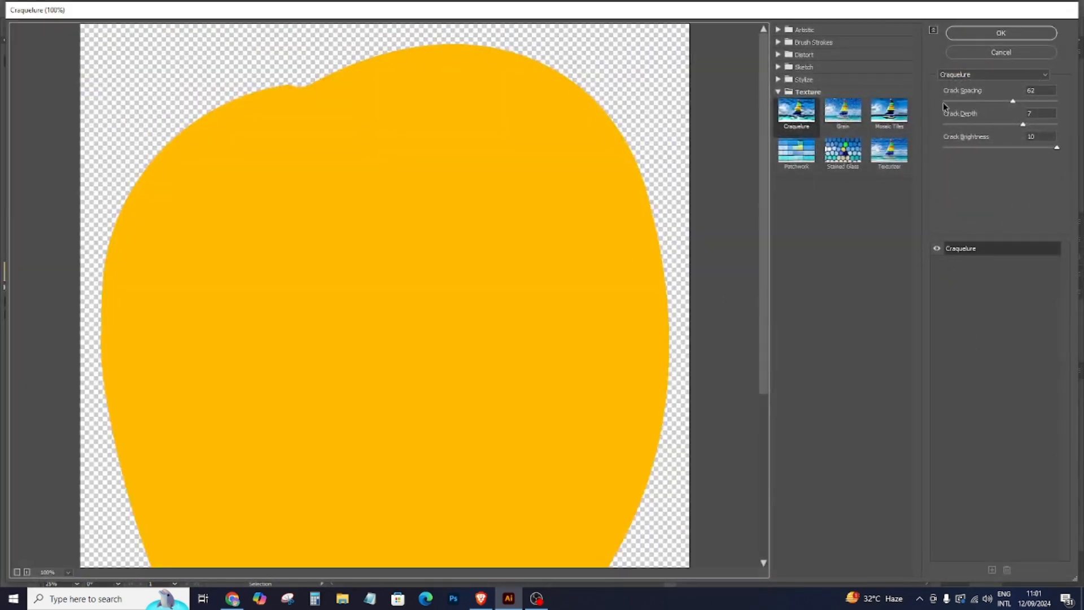
{"action": "left_click", "coordinate": [841, 116]}
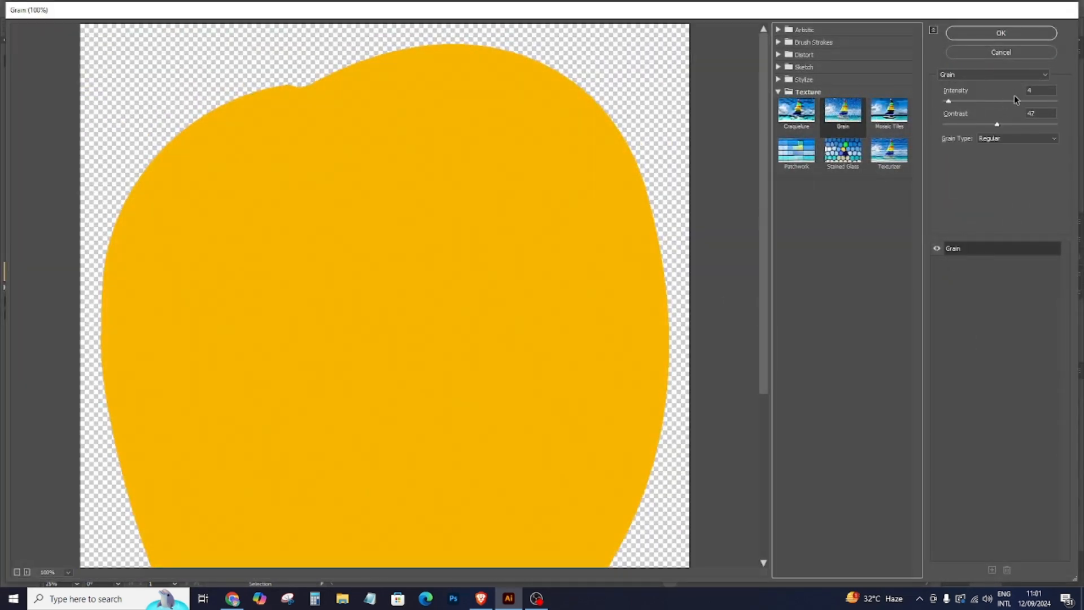
{"action": "mouse_move", "coordinate": [948, 102]}
{"action": "left_mouse_down"}
{"action": "mouse_move", "coordinate": [1003, 105]}
{"action": "mouse_move", "coordinate": [965, 101]}
{"action": "left_mouse_up"}
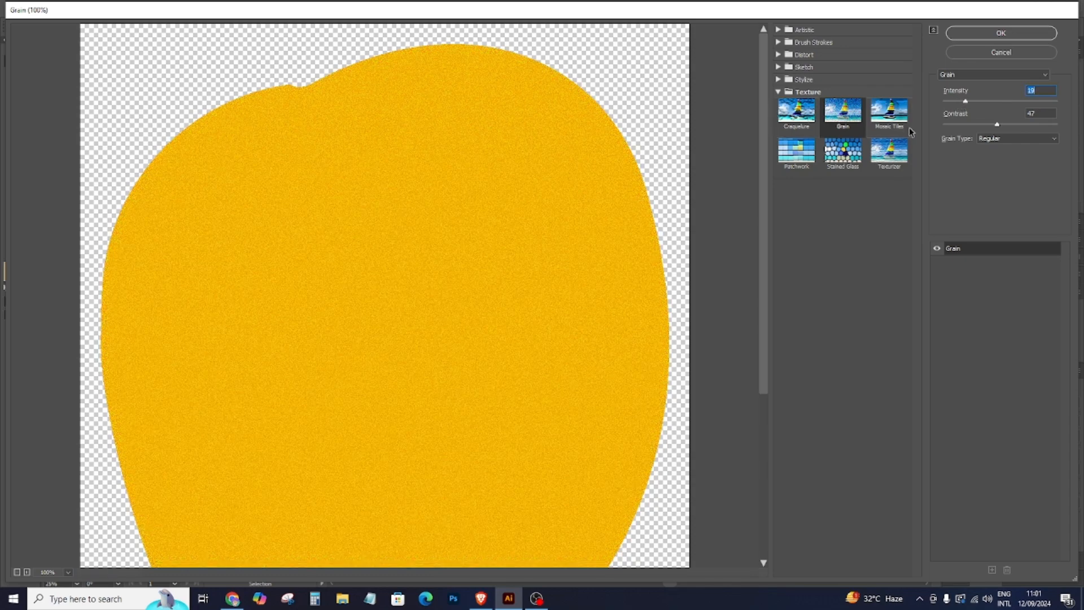
Preview the Mosaic Tiles, Patchwork, Stained Glass and Texturizer textures on the mango and return to Grain.
{"action": "left_click", "coordinate": [890, 125]}
{"action": "left_click", "coordinate": [796, 151]}
{"action": "left_click", "coordinate": [843, 151]}
{"action": "left_click", "coordinate": [881, 158]}
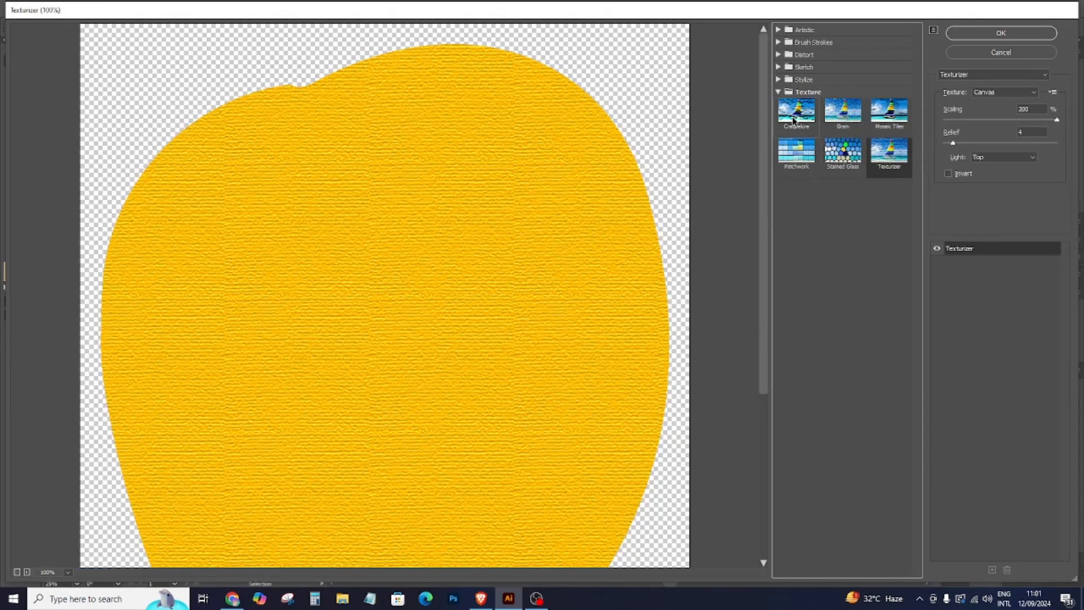
{"action": "left_click", "coordinate": [871, 118]}
{"action": "left_click", "coordinate": [843, 113]}
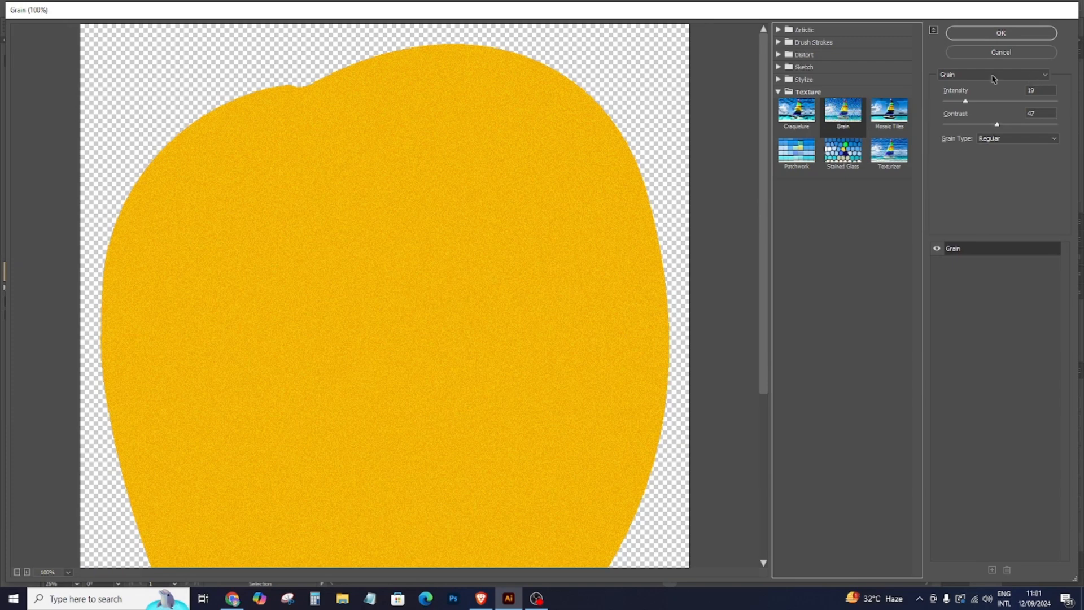
Try the Torn Edges and Texturizer filters on the mango and switch back to Grain.
{"action": "left_click", "coordinate": [1010, 76]}
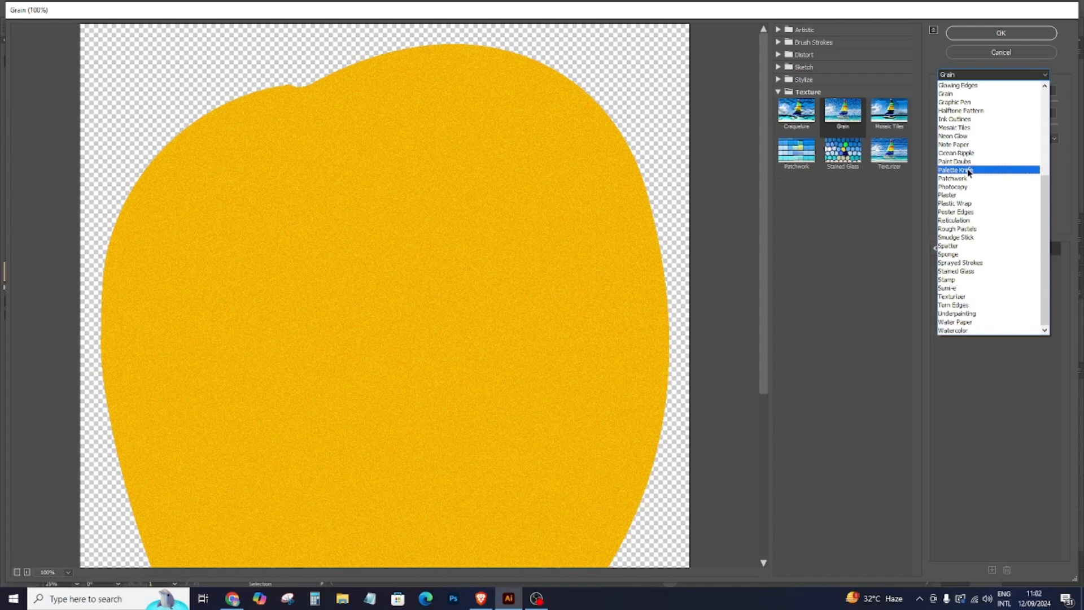
{"action": "left_click", "coordinate": [963, 305]}
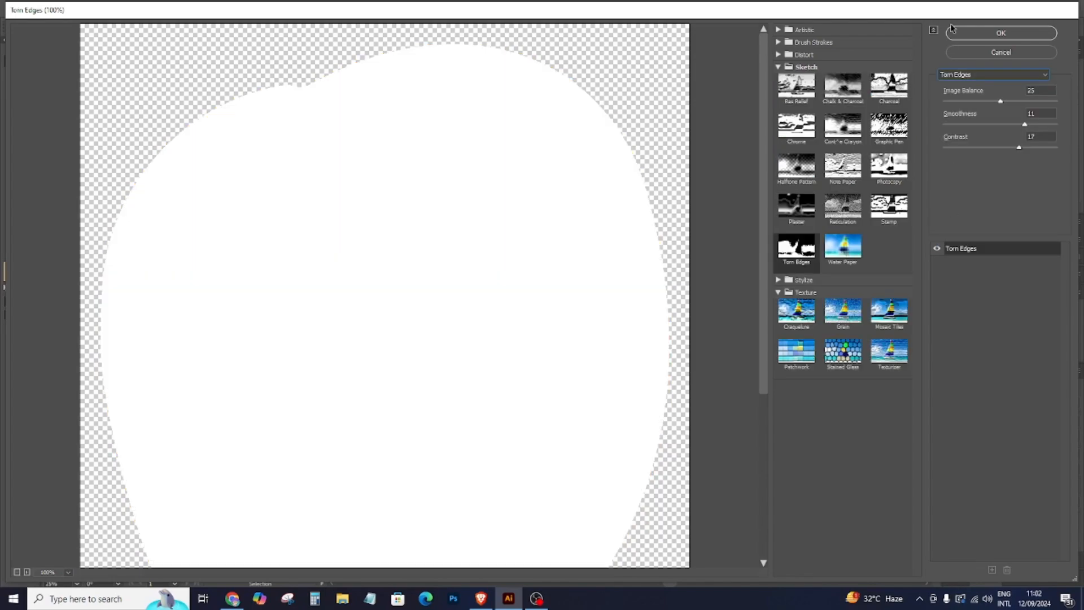
{"action": "left_click", "coordinate": [978, 77]}
{"action": "left_click", "coordinate": [959, 298]}
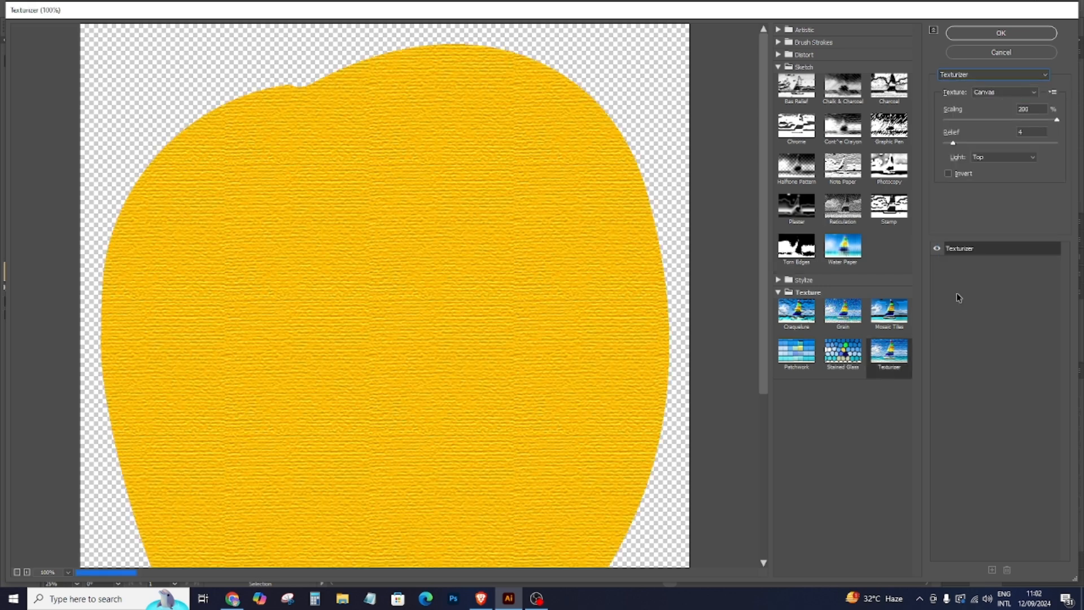
{"action": "left_click", "coordinate": [982, 75]}
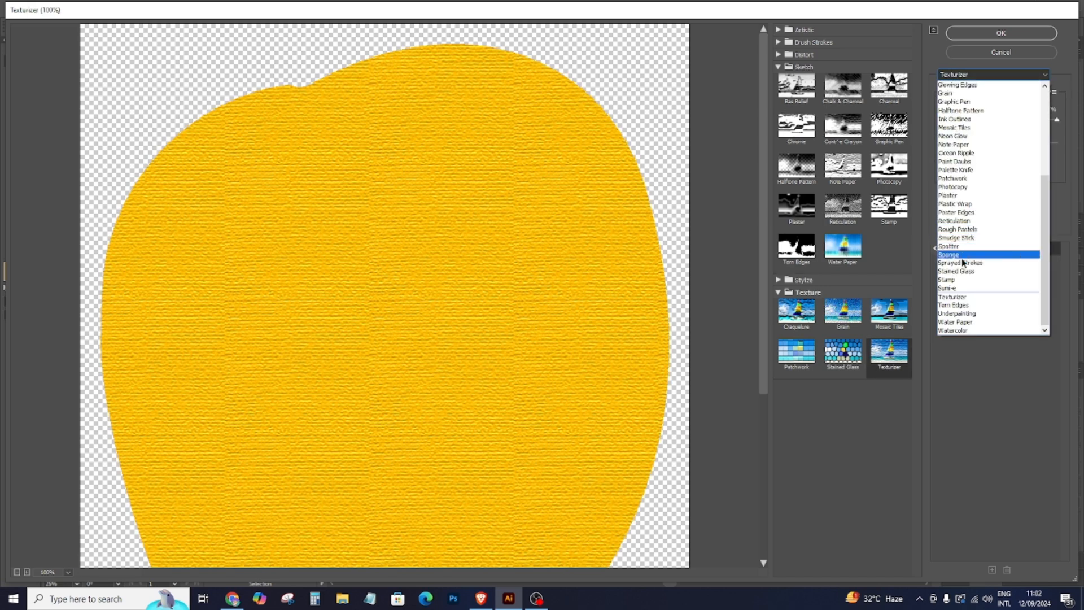
{"action": "left_click", "coordinate": [978, 95]}
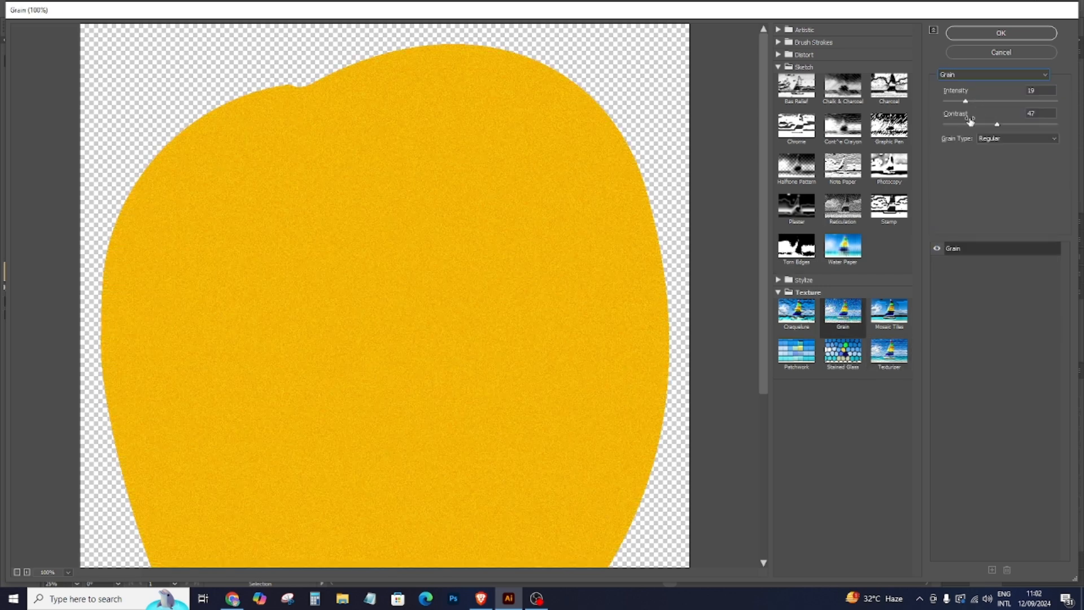
Try the Sprinkles, Clumped, Enlarged, Horizontal, Vertical, Speckle and Soft grain types on the mango.
{"action": "left_click", "coordinate": [1004, 141]}
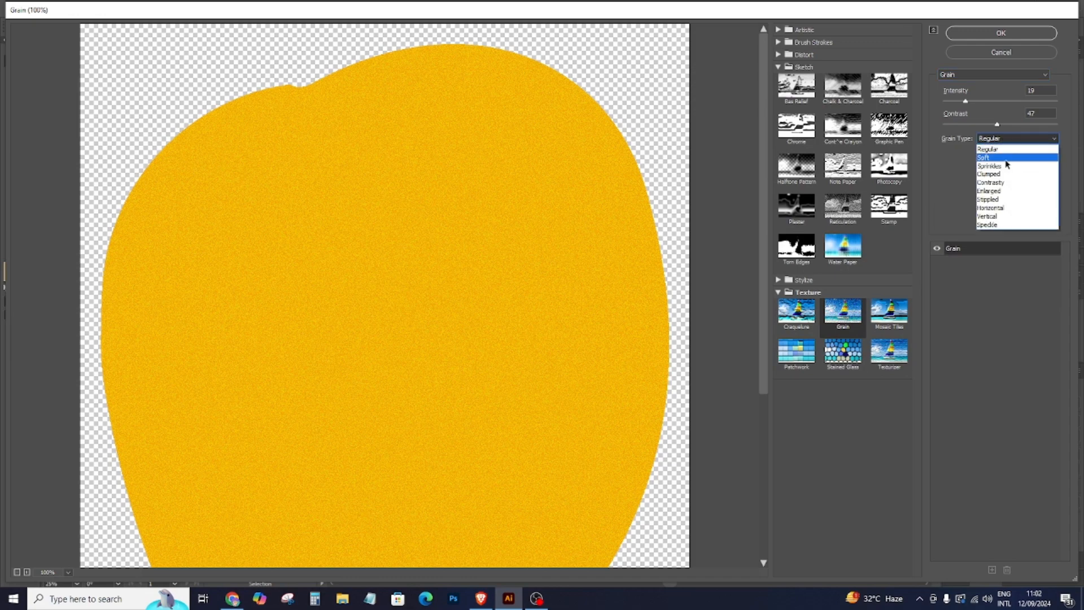
{"action": "left_click", "coordinate": [1006, 165]}
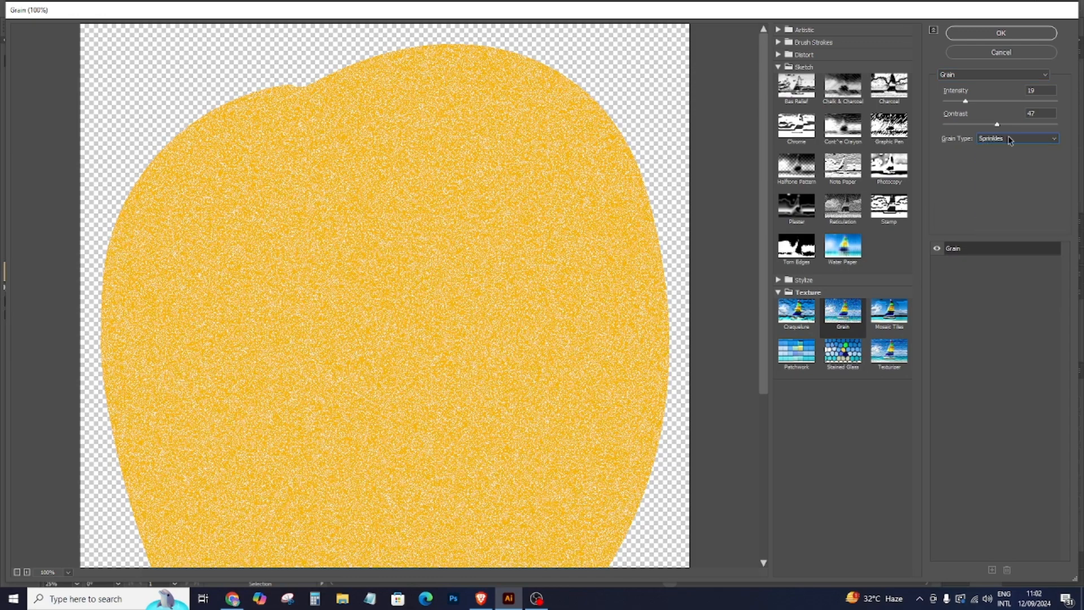
{"action": "left_click", "coordinate": [1011, 141]}
{"action": "left_click", "coordinate": [999, 175]}
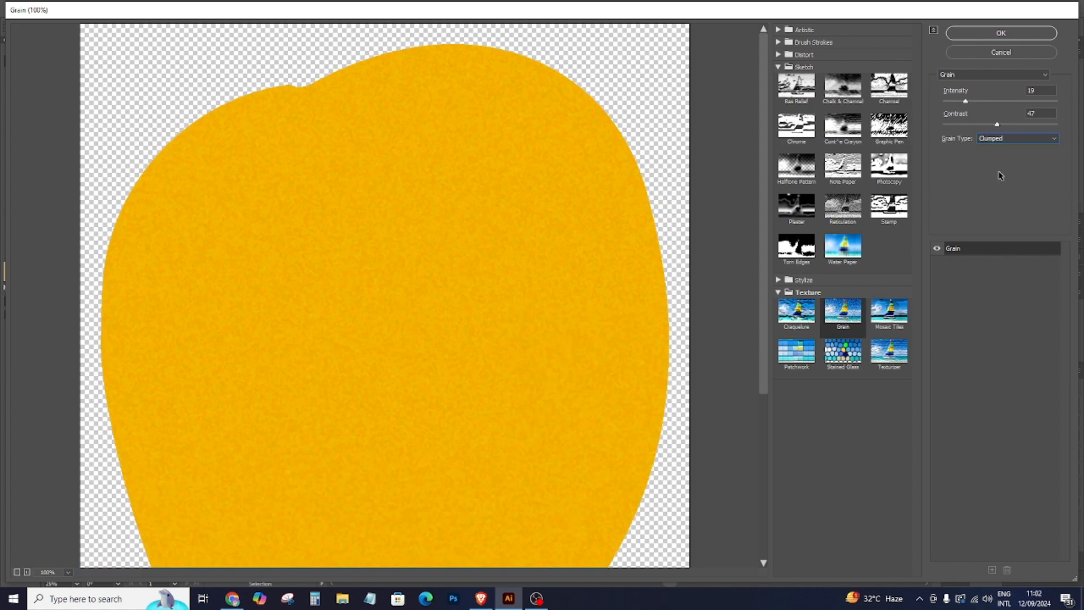
{"action": "left_click", "coordinate": [1003, 146]}
{"action": "left_click", "coordinate": [995, 191]}
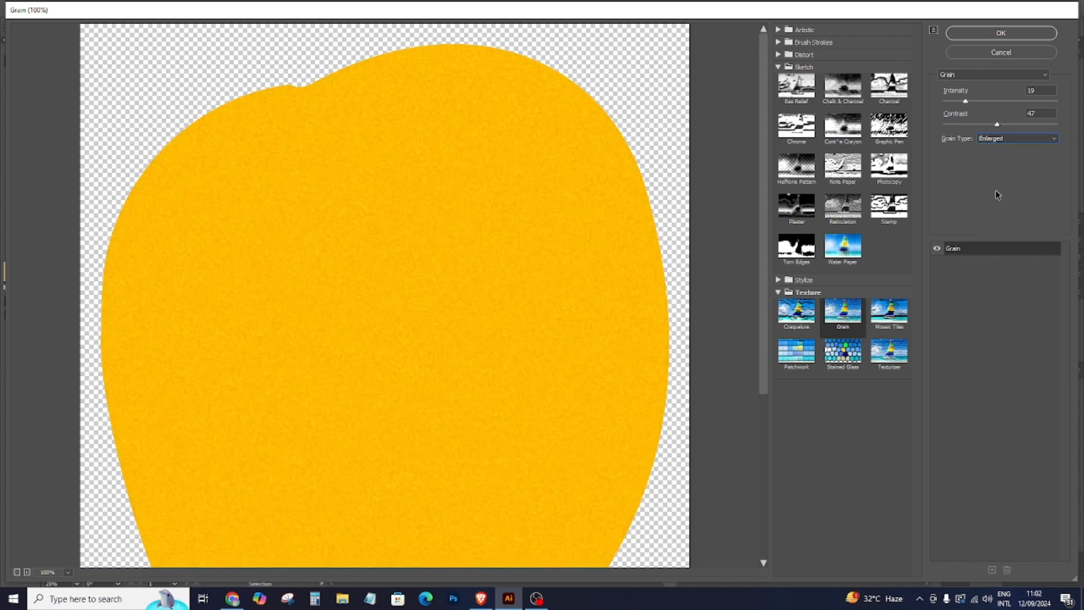
{"action": "left_click", "coordinate": [1011, 141]}
{"action": "left_click", "coordinate": [997, 206]}
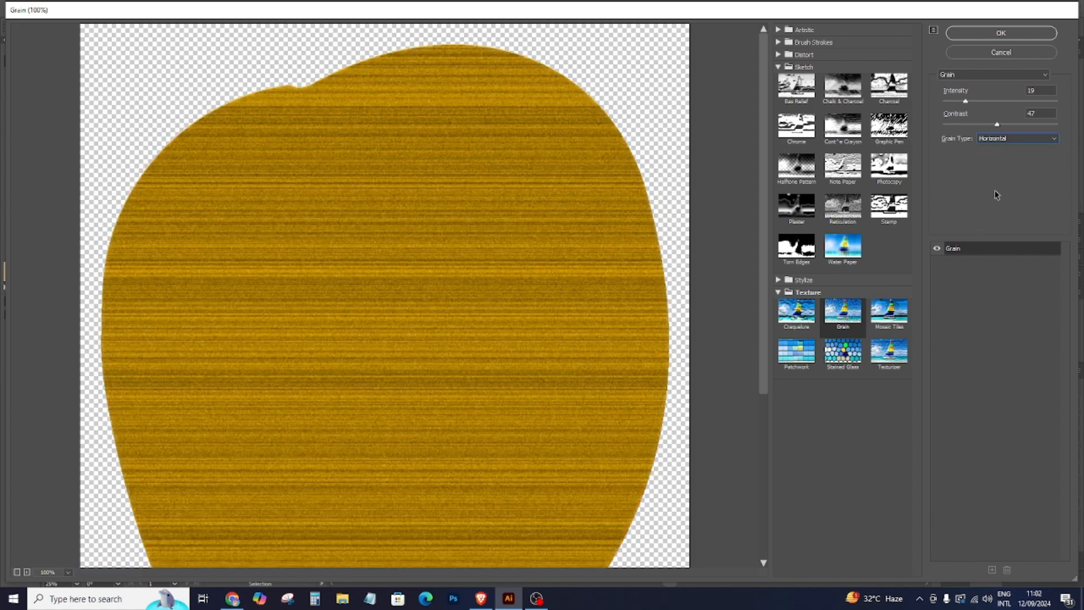
{"action": "left_click", "coordinate": [1009, 138]}
{"action": "left_click", "coordinate": [997, 213]}
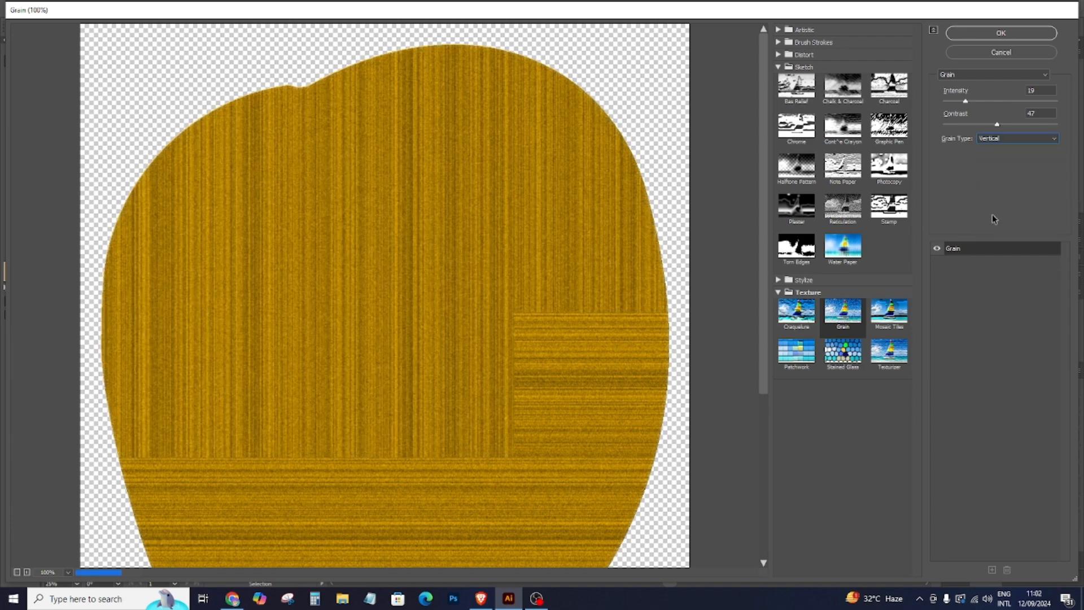
{"action": "left_click", "coordinate": [1006, 141]}
{"action": "left_click", "coordinate": [996, 223]}
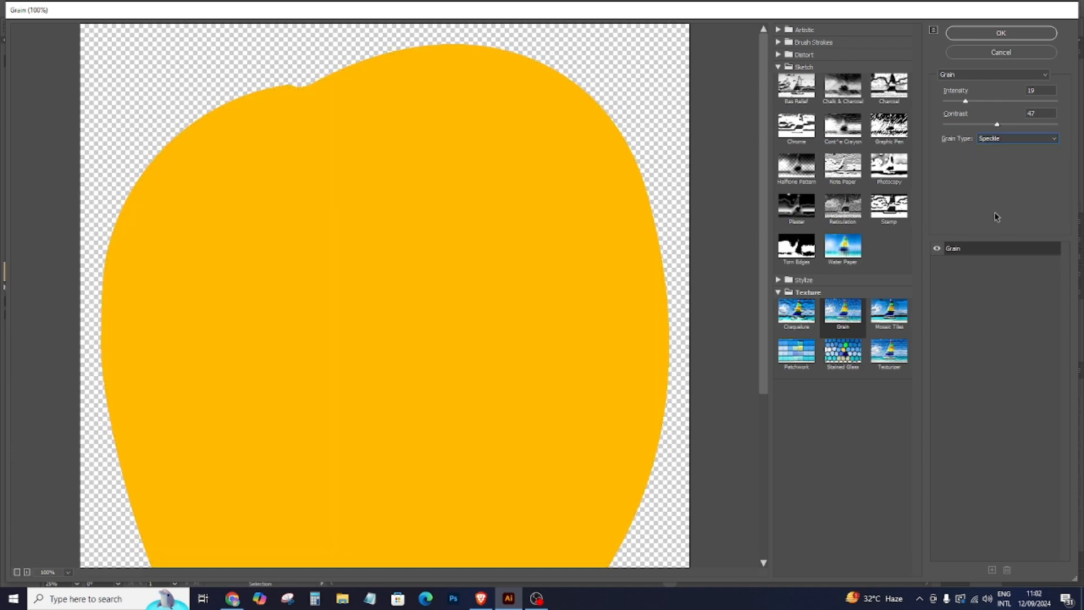
{"action": "left_click", "coordinate": [1014, 144]}
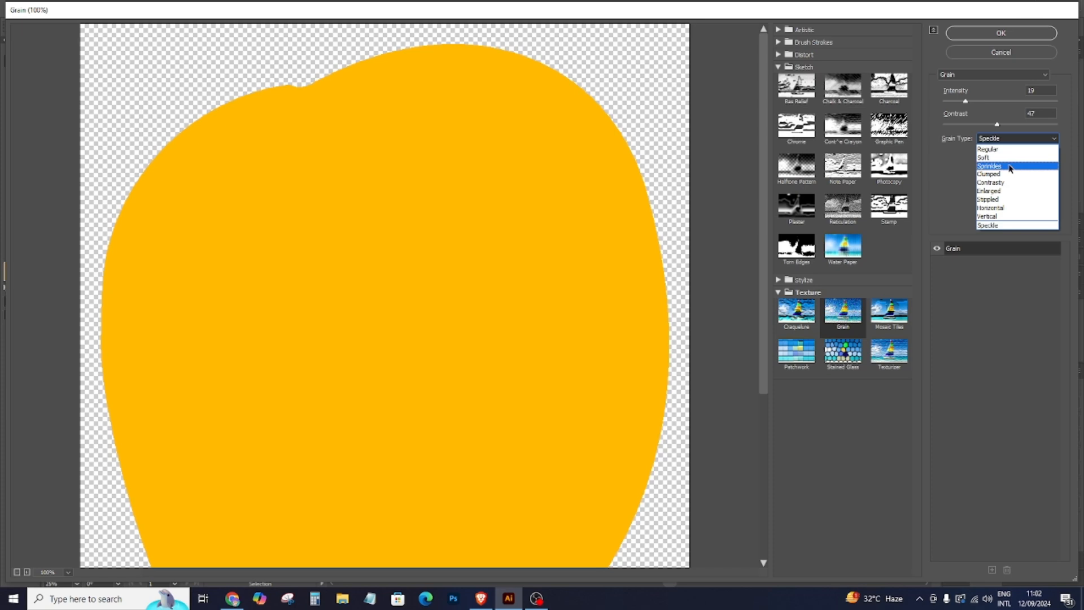
{"action": "left_click", "coordinate": [1010, 158]}
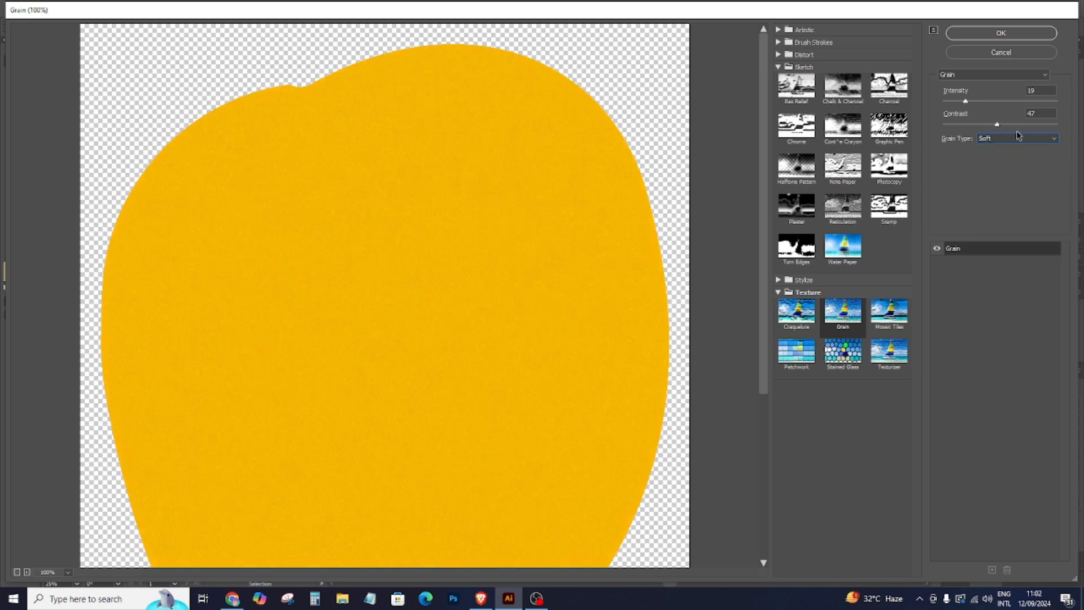
Apply the Grain effect to the mango with the Sprinkles type, contrast 51 and the intensity near its minimum.
{"action": "left_click", "coordinate": [1020, 137]}
{"action": "left_click", "coordinate": [1004, 168]}
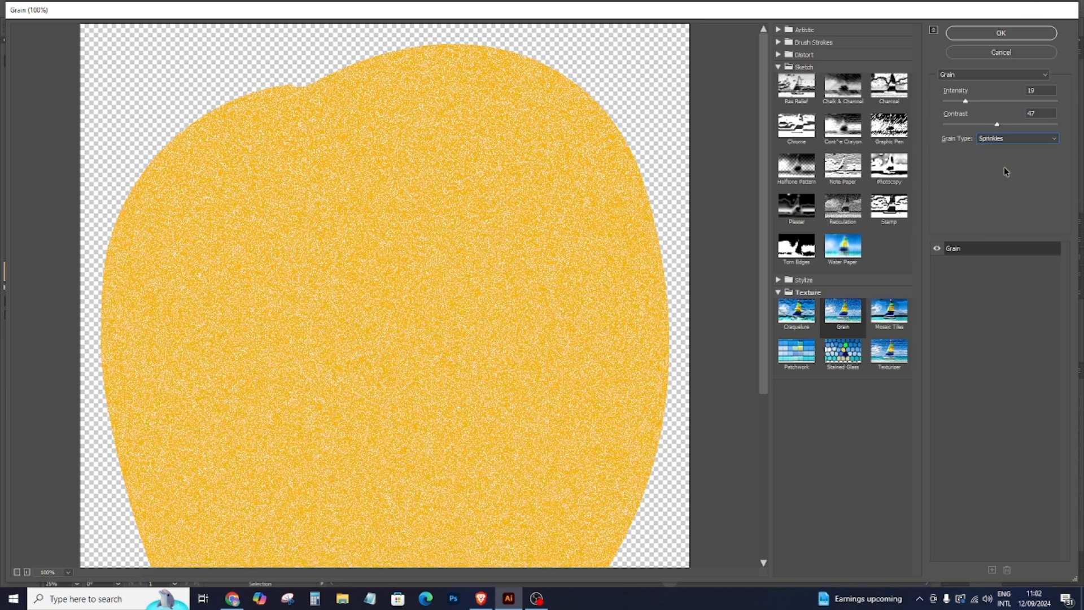
{"action": "left_click_drag", "start_coordinate": [998, 129], "coordinate": [950, 114]}
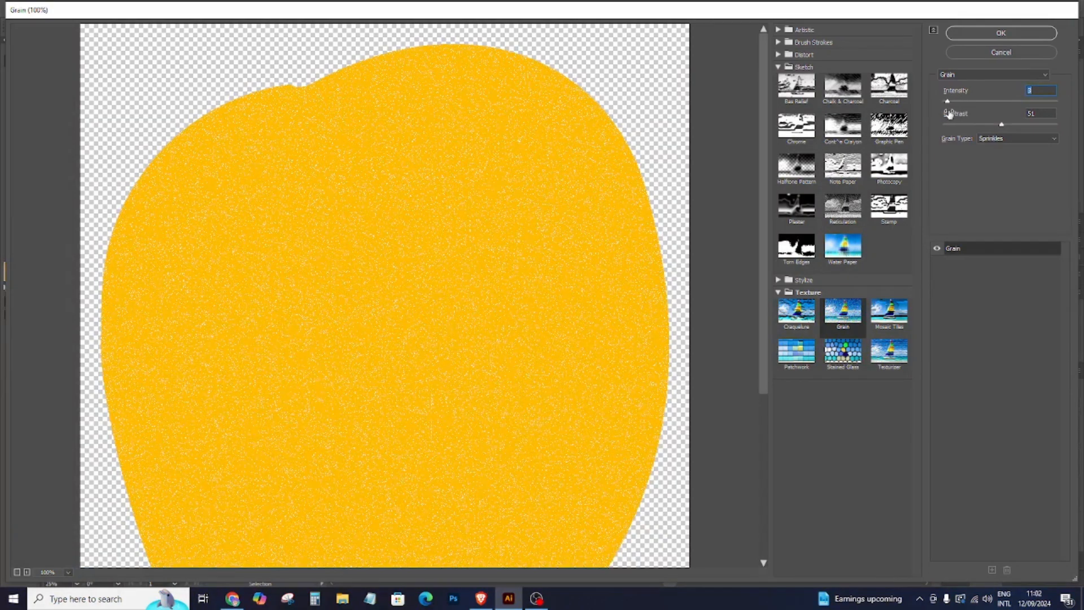
{"action": "left_click", "coordinate": [998, 34]}
{"action": "scroll", "coordinate": [758, 229], "scroll_direction": "down", "scroll_amount": 1}
{"action": "left_click", "coordinate": [713, 330]}
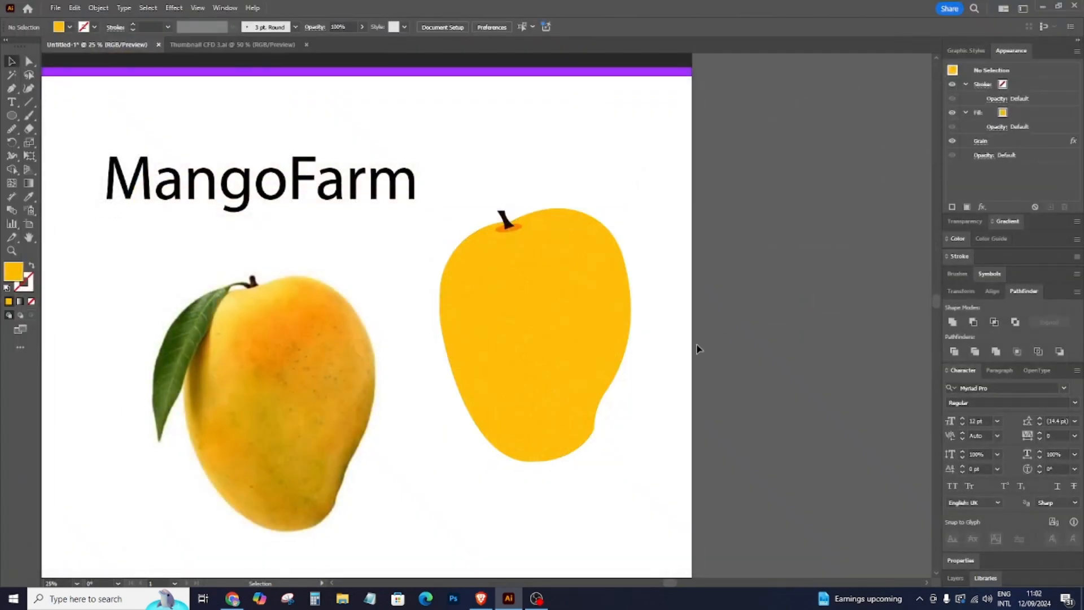
Select the grain-textured mango shape and show its transparency settings.
{"action": "left_click_drag", "start_coordinate": [583, 368], "coordinate": [638, 412]}
{"action": "key", "text": "ctrl+z"}
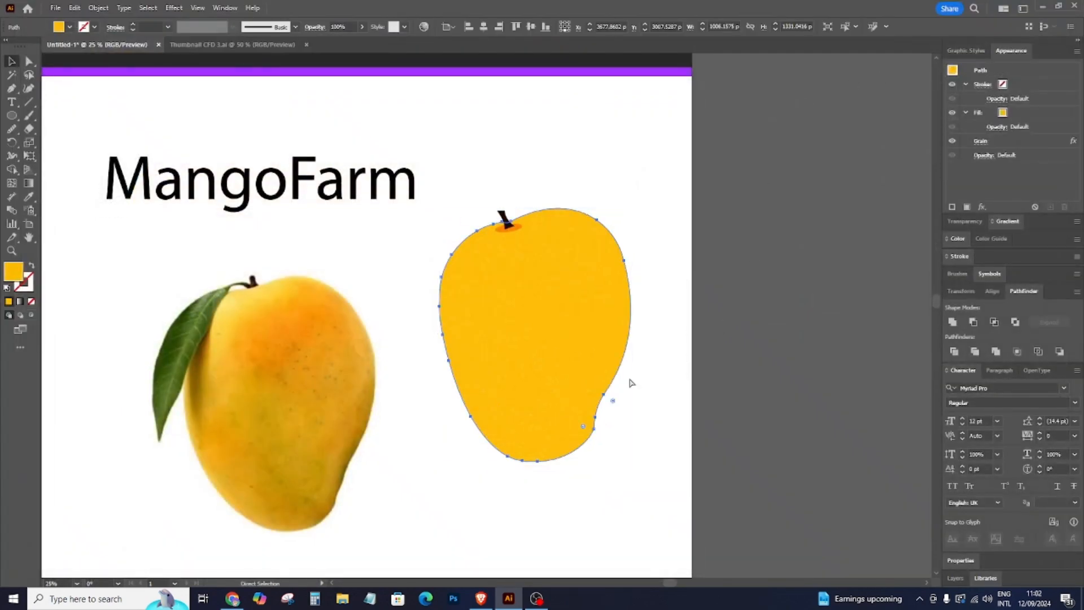
{"action": "key", "text": "ctrl+equal"}
{"action": "key", "text": "ctrl+equal"}
{"action": "key", "text": "v"}
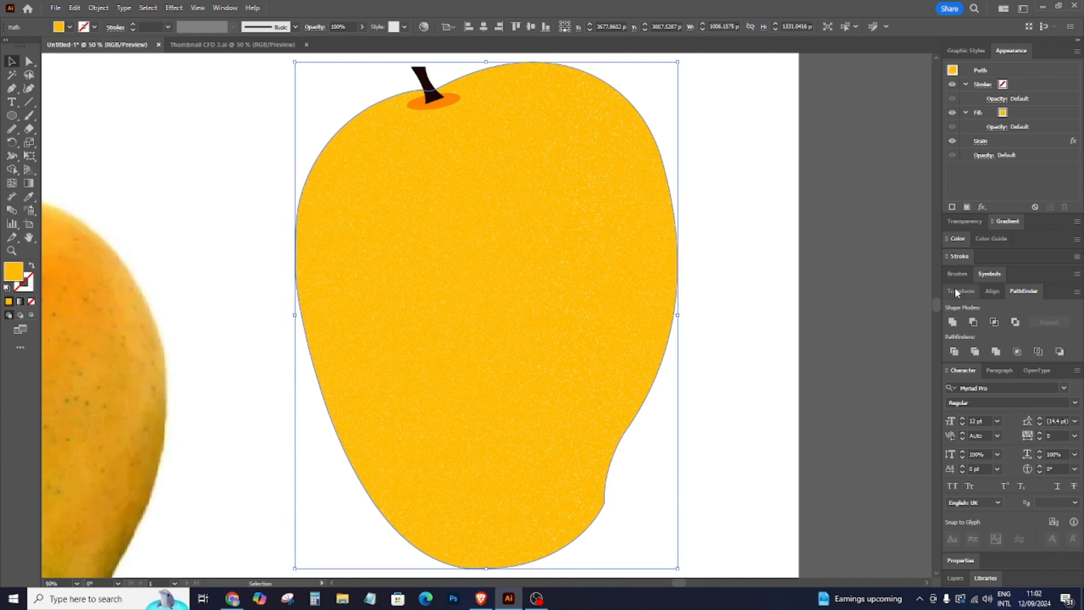
{"action": "left_click", "coordinate": [966, 221]}
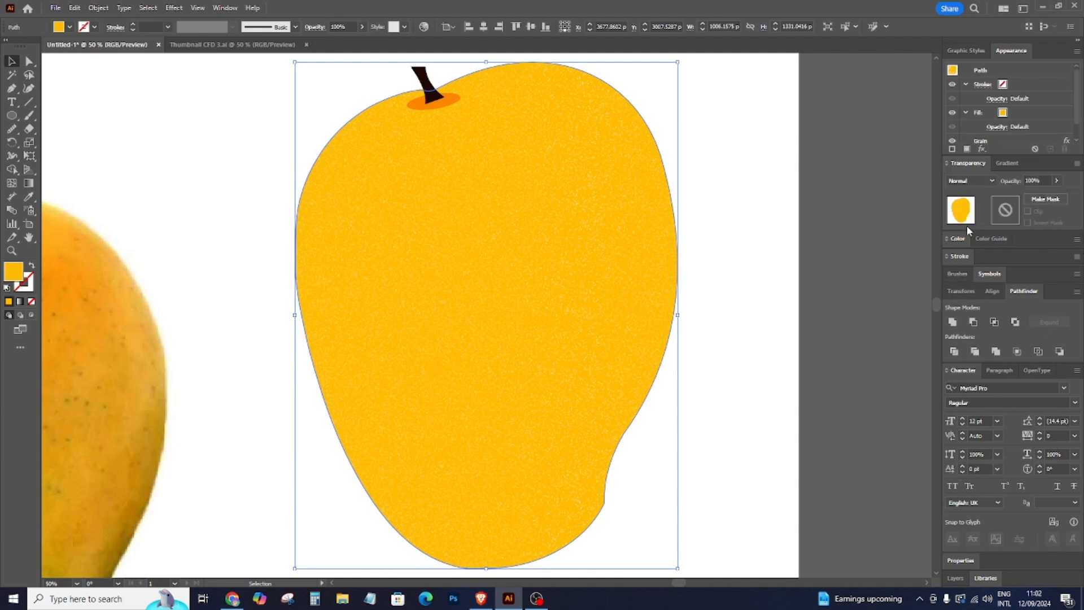
Try the Overlay blend mode on the grain-textured mango shape.
{"action": "left_click", "coordinate": [978, 180]}
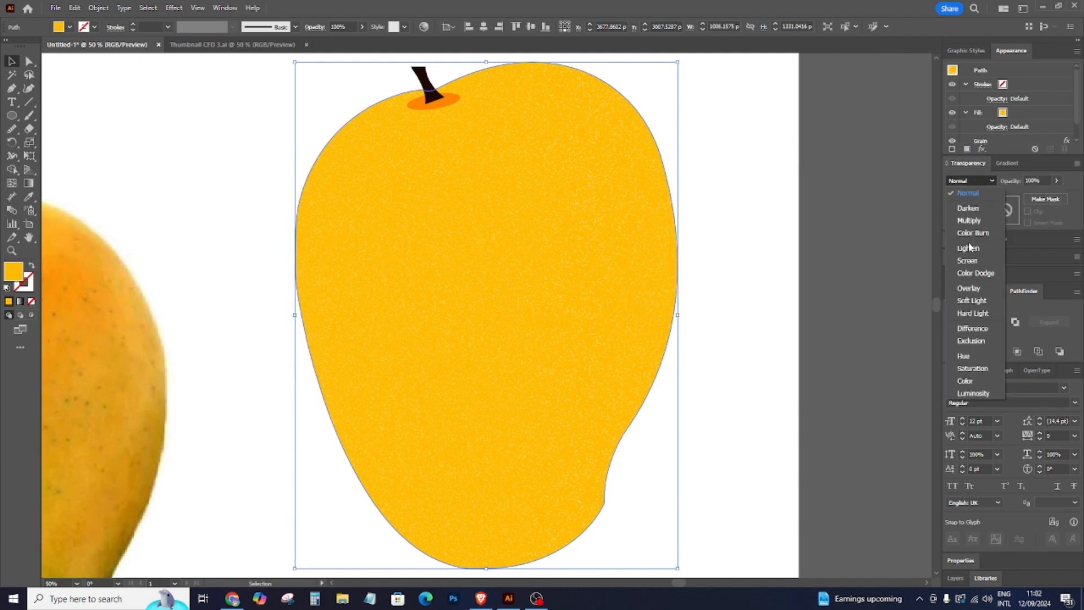
{"action": "left_click", "coordinate": [958, 167]}
{"action": "left_click", "coordinate": [221, 9]}
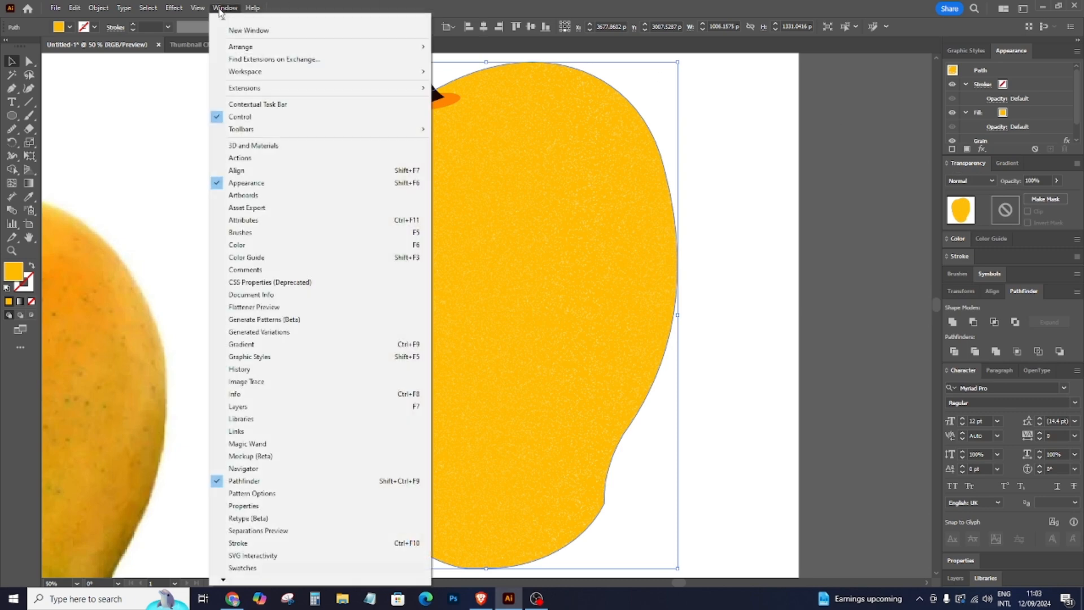
{"action": "mouse_move", "coordinate": [224, 579]}
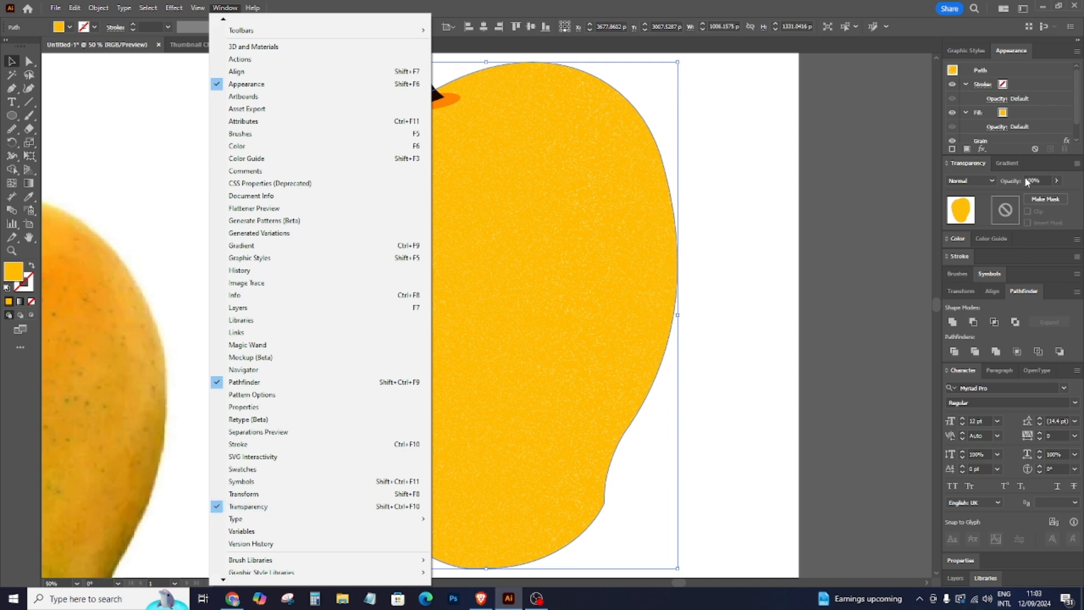
{"action": "left_click", "coordinate": [970, 162]}
{"action": "left_click", "coordinate": [969, 179]}
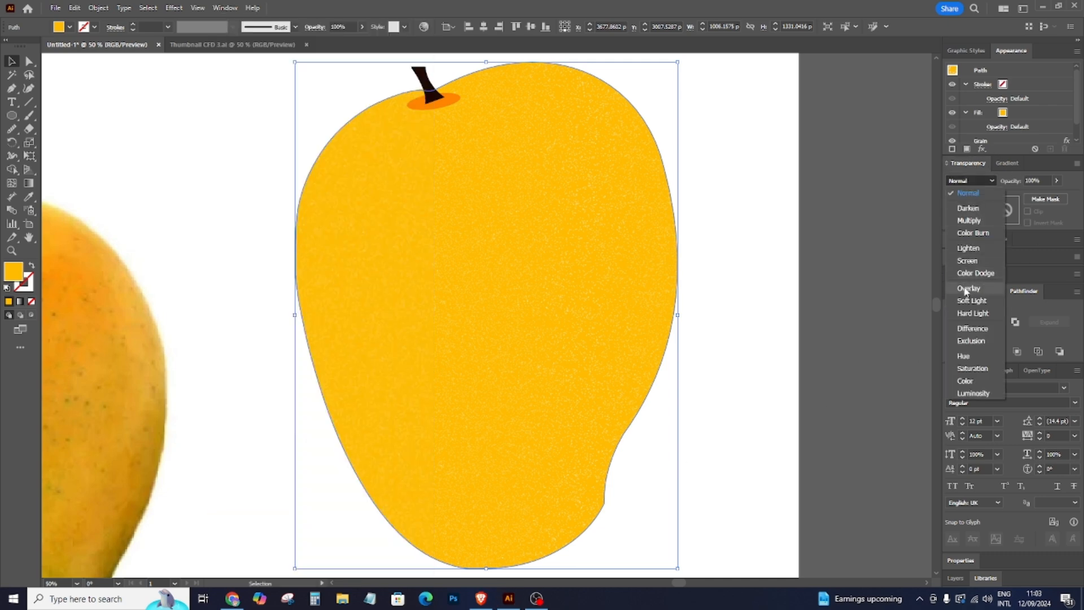
{"action": "key", "text": "Escape"}
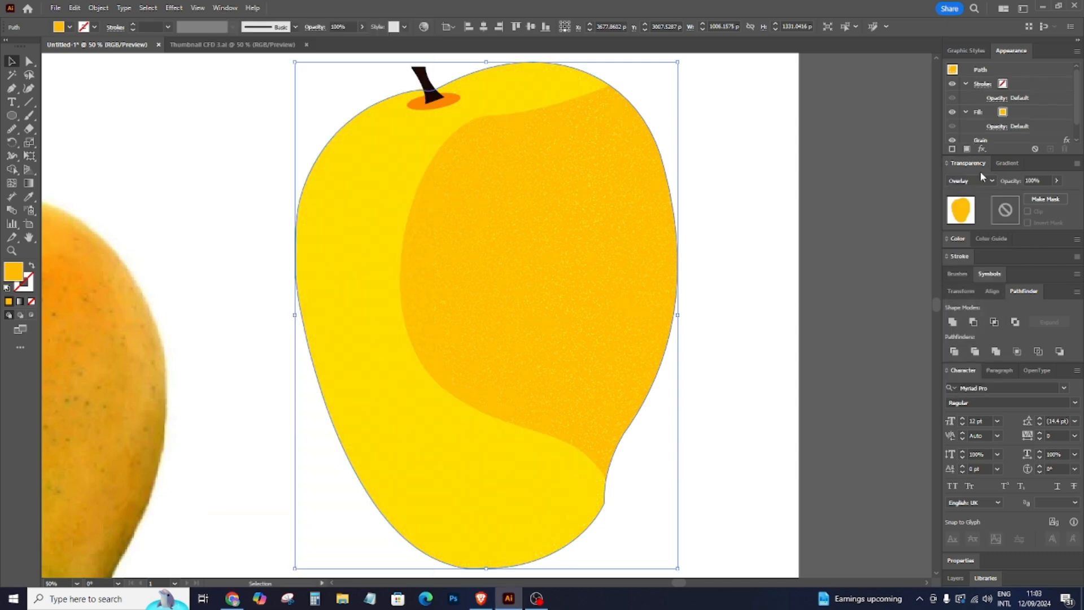
Try the Soft Light, Hard Light and Difference blend modes on the textured mango shape.
{"action": "left_click", "coordinate": [970, 183]}
{"action": "left_click", "coordinate": [969, 302]}
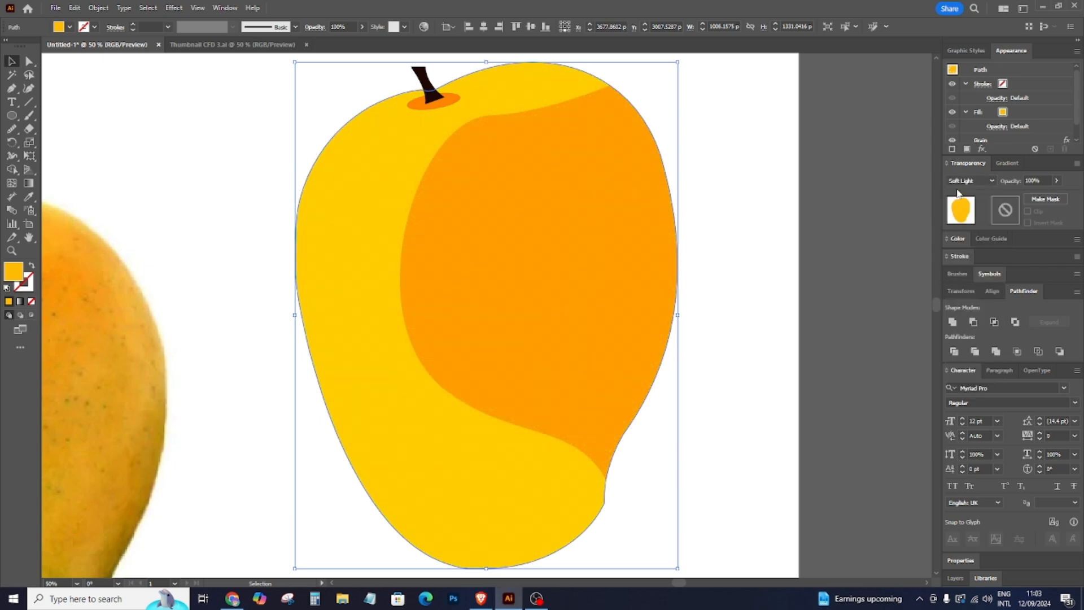
{"action": "left_click", "coordinate": [967, 180]}
{"action": "left_click", "coordinate": [960, 314]}
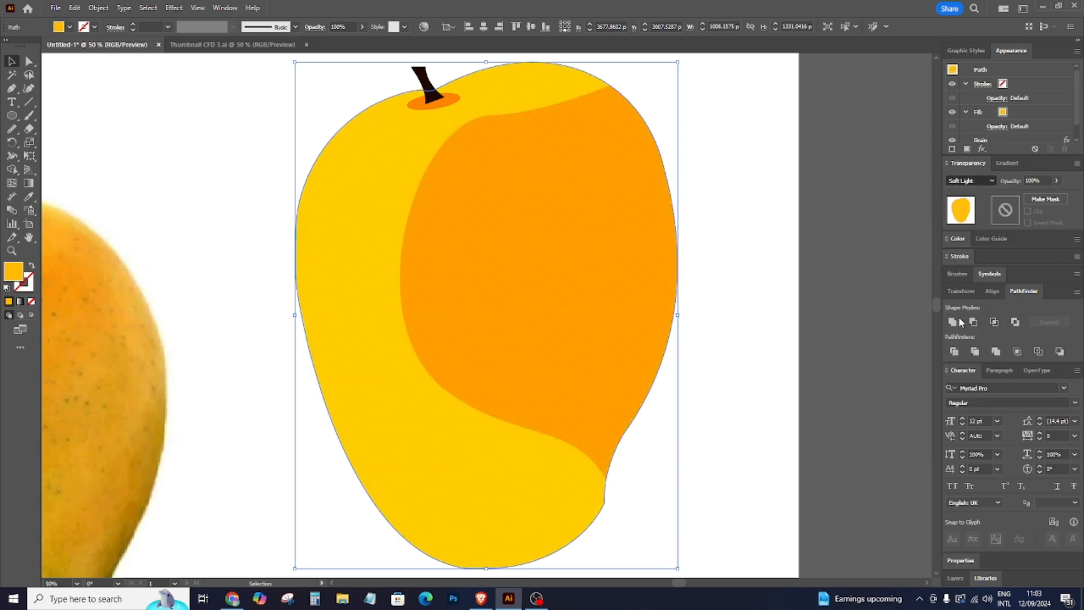
{"action": "left_click", "coordinate": [962, 182]}
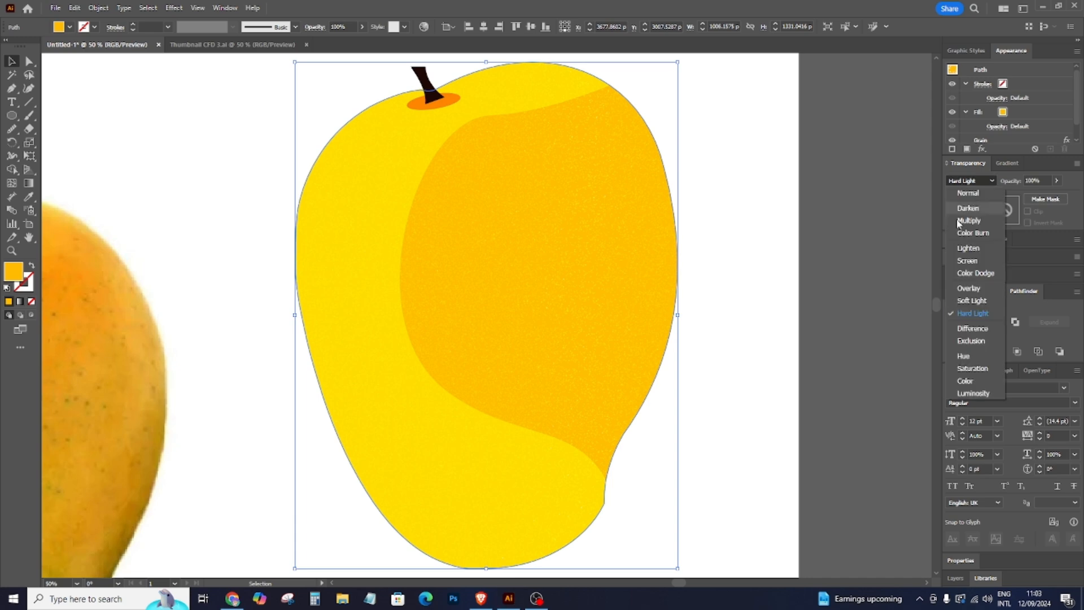
{"action": "left_click", "coordinate": [963, 327]}
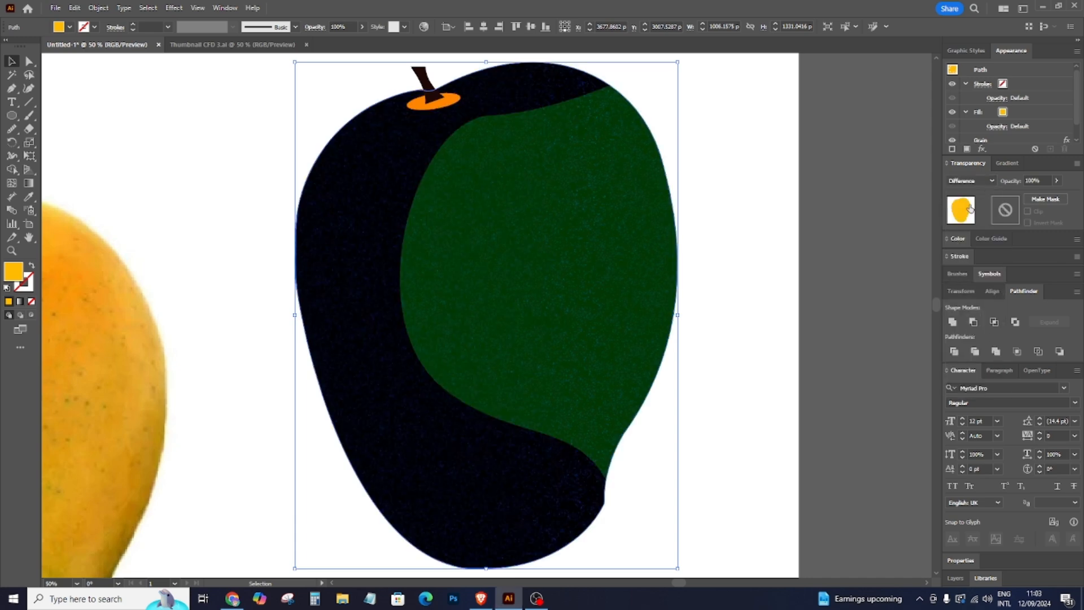
Try the Color and Screen blend modes on the textured mango, switch back to Overlay and deselect it.
{"action": "left_click", "coordinate": [972, 181]}
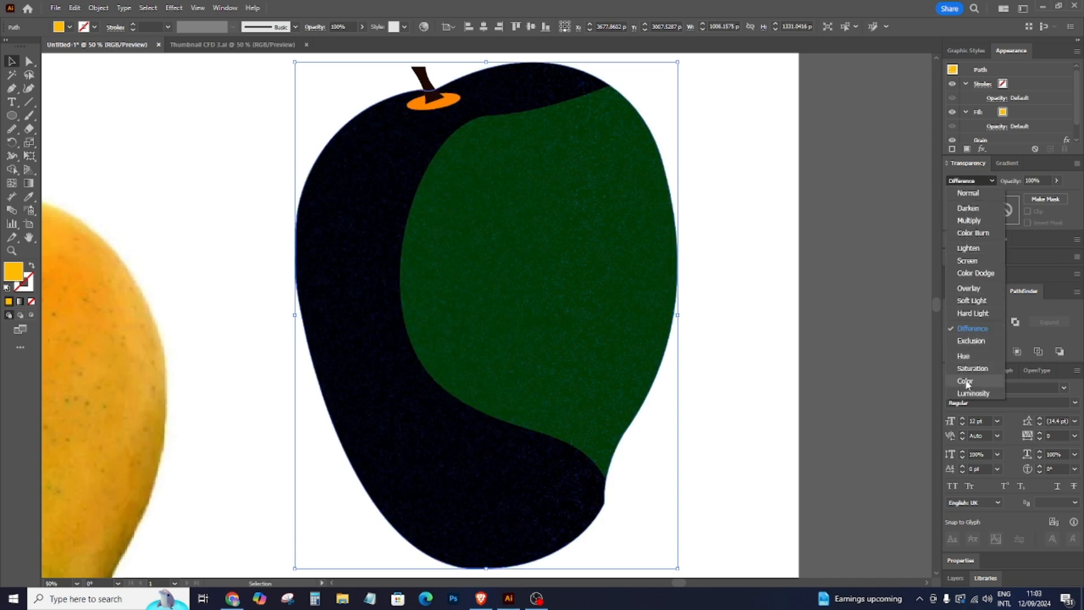
{"action": "left_click", "coordinate": [967, 381]}
{"action": "left_click", "coordinate": [982, 179]}
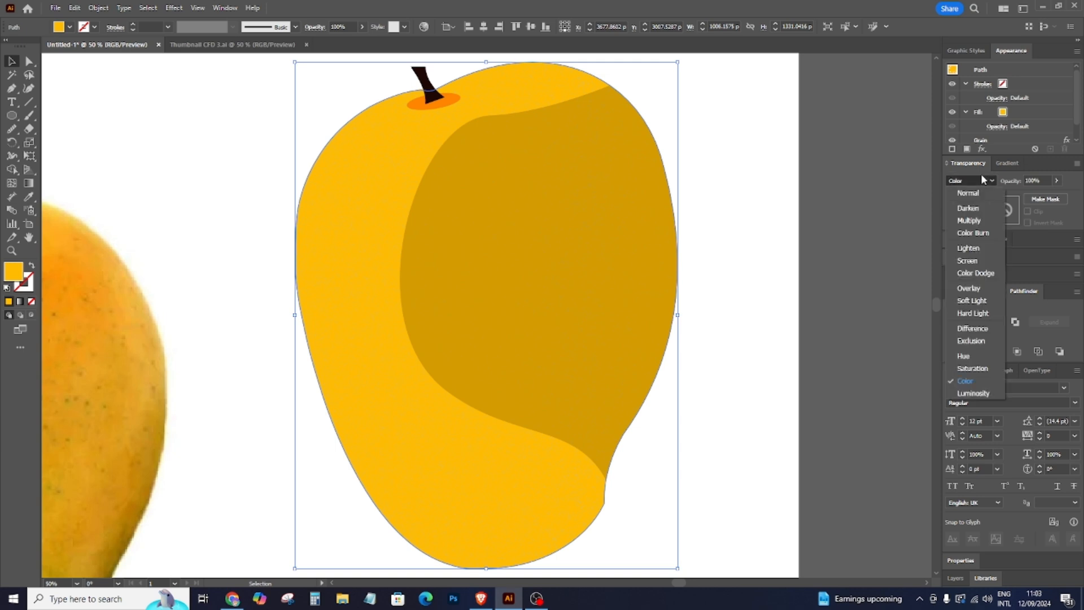
{"action": "left_click", "coordinate": [969, 259]}
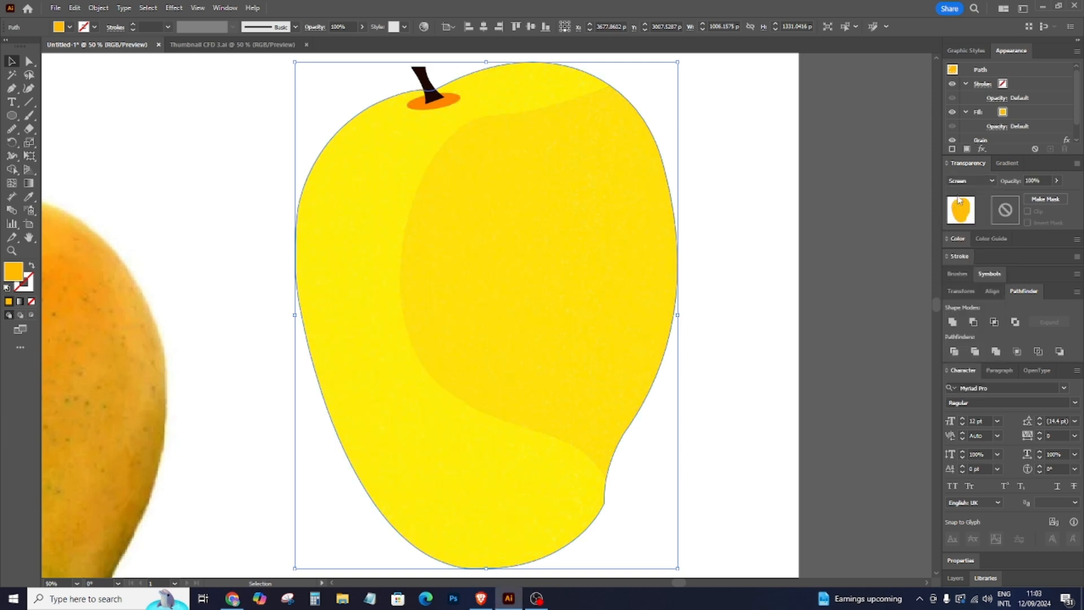
{"action": "left_click", "coordinate": [968, 179]}
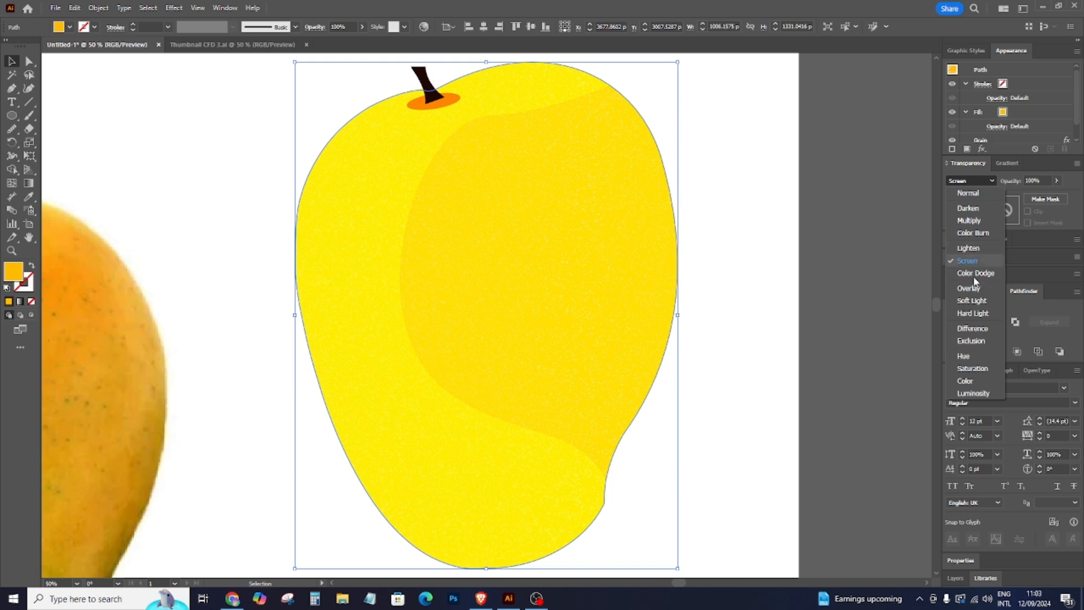
{"action": "left_click", "coordinate": [969, 259]}
{"action": "left_click", "coordinate": [828, 274]}
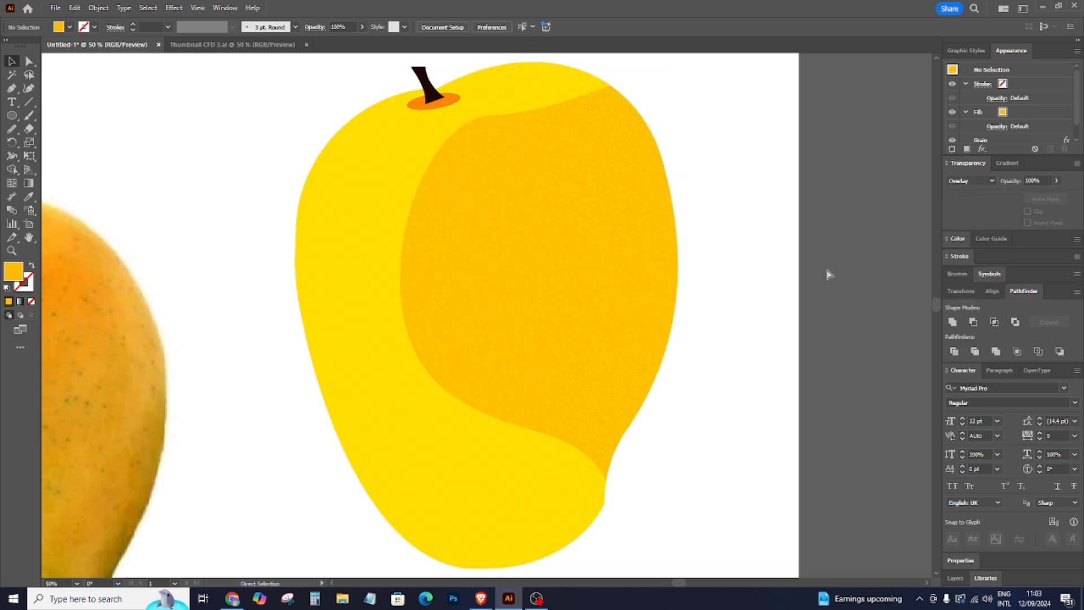
Reset the textured mango shape's blend mode to Normal.
{"action": "key", "text": "ctrl+minus"}
{"action": "key", "text": "ctrl+minus"}
{"action": "key", "text": "ctrl+minus"}
{"action": "key", "text": "ctrl+minus"}
{"action": "key", "text": "ctrl+plus"}
{"action": "key", "text": "ctrl+plus"}
{"action": "key", "text": "ctrl+plus"}
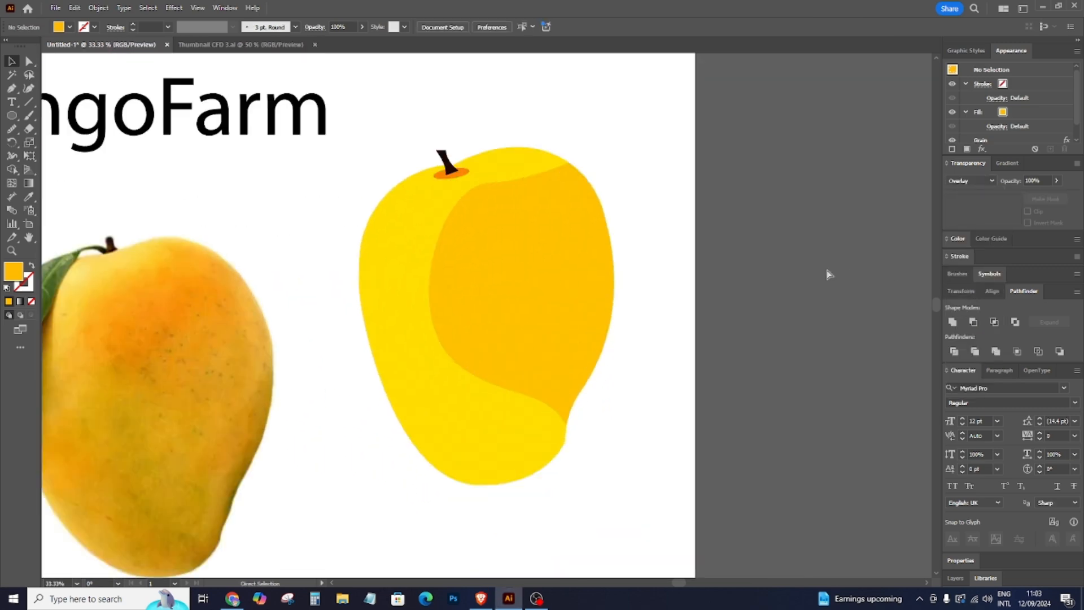
{"action": "left_click", "coordinate": [597, 310]}
{"action": "left_click", "coordinate": [972, 180]}
{"action": "left_click", "coordinate": [957, 192]}
Try an opacity of 42% on the textured mango shape and view the whole drawing.
{"action": "left_click", "coordinate": [362, 27]}
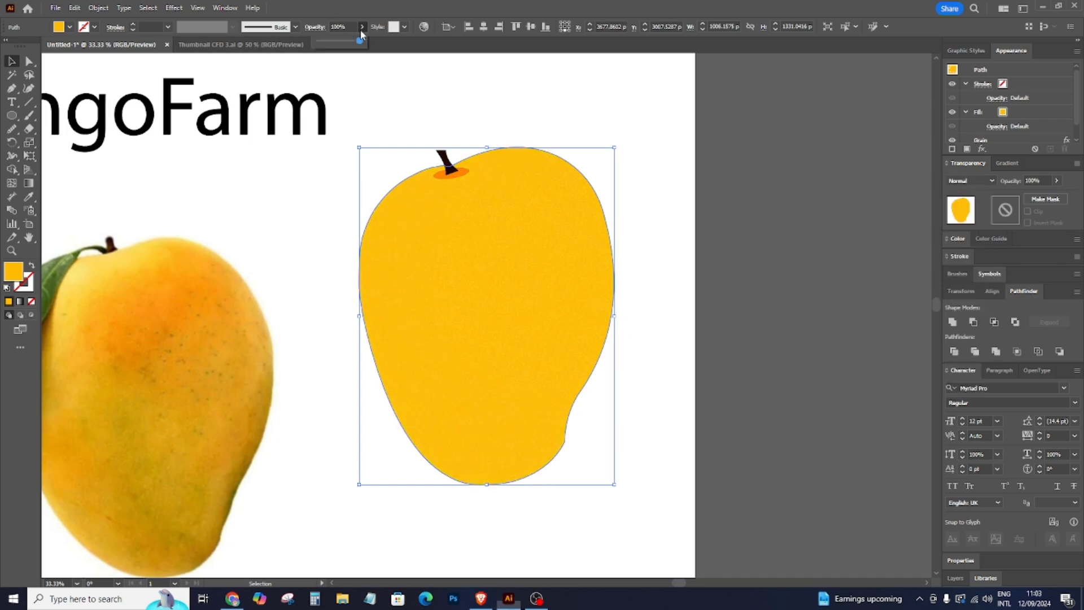
{"action": "left_click_drag", "start_coordinate": [344, 42], "coordinate": [332, 43]}
{"action": "left_click_drag", "start_coordinate": [340, 44], "coordinate": [338, 45]}
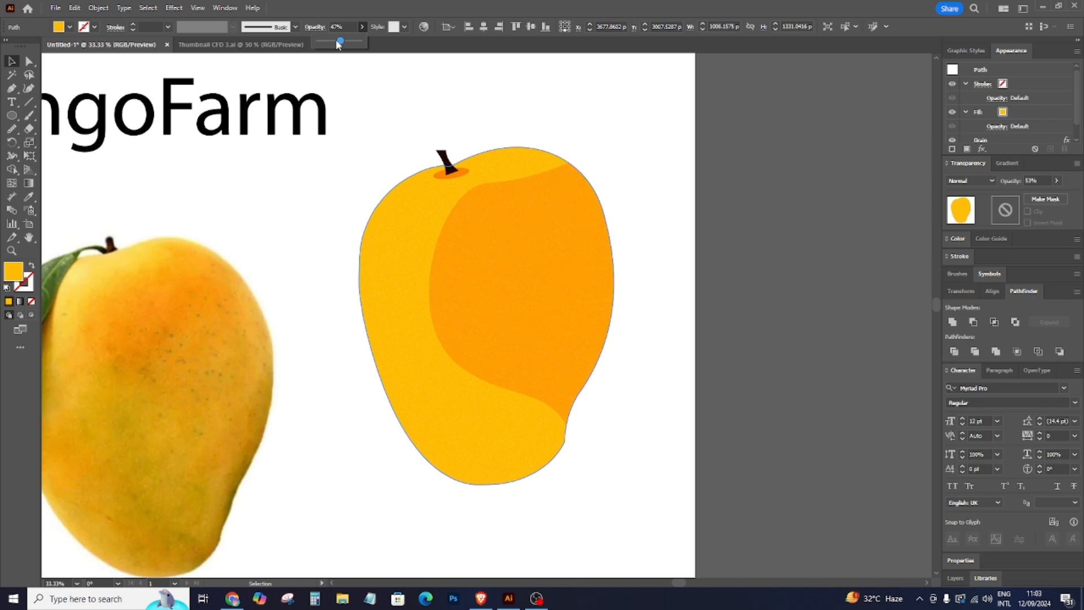
{"action": "left_click", "coordinate": [672, 167]}
{"action": "key", "text": "ctrl+minus"}
{"action": "key", "text": "ctrl+minus"}
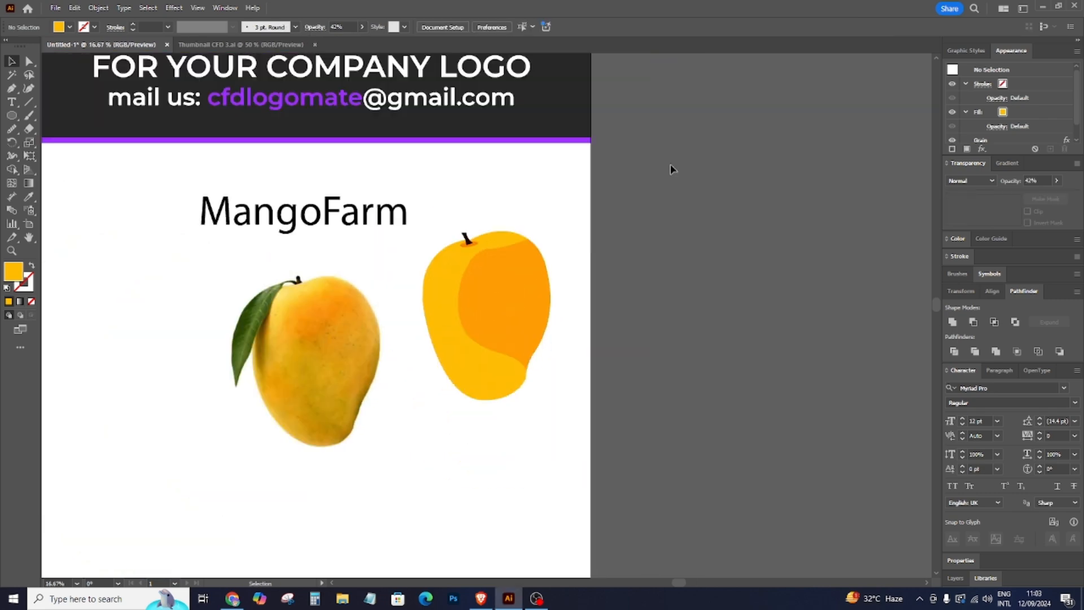
Set the textured mango shape's opacity to 71%.
{"action": "left_click", "coordinate": [525, 326]}
{"action": "left_click", "coordinate": [361, 26]}
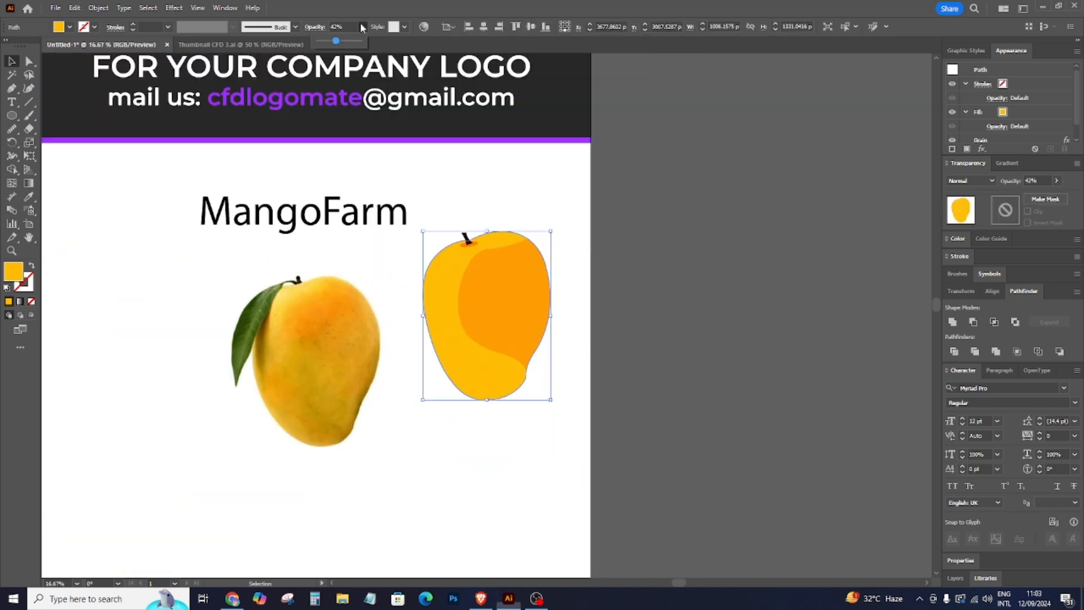
{"action": "left_click_drag", "start_coordinate": [341, 45], "coordinate": [353, 44]}
{"action": "left_click", "coordinate": [484, 460]}
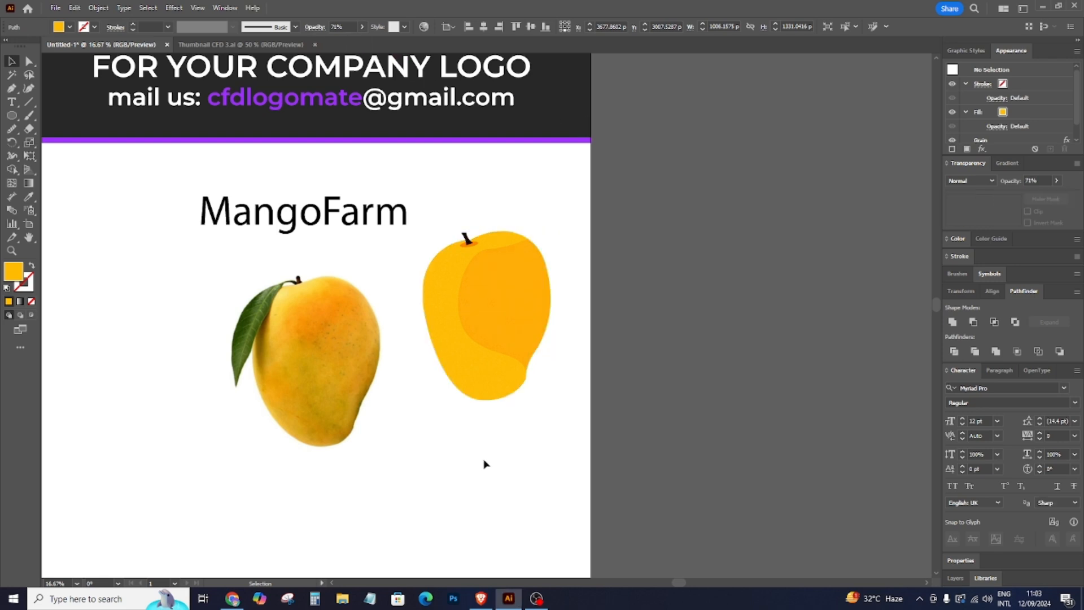
Edit the mango shape's Grain effect, raising the intensity to 11.
{"action": "left_click", "coordinate": [537, 340]}
{"action": "key", "text": "ctrl+plus"}
{"action": "key", "text": "ctrl+plus"}
{"action": "key", "text": "ctrl+plus"}
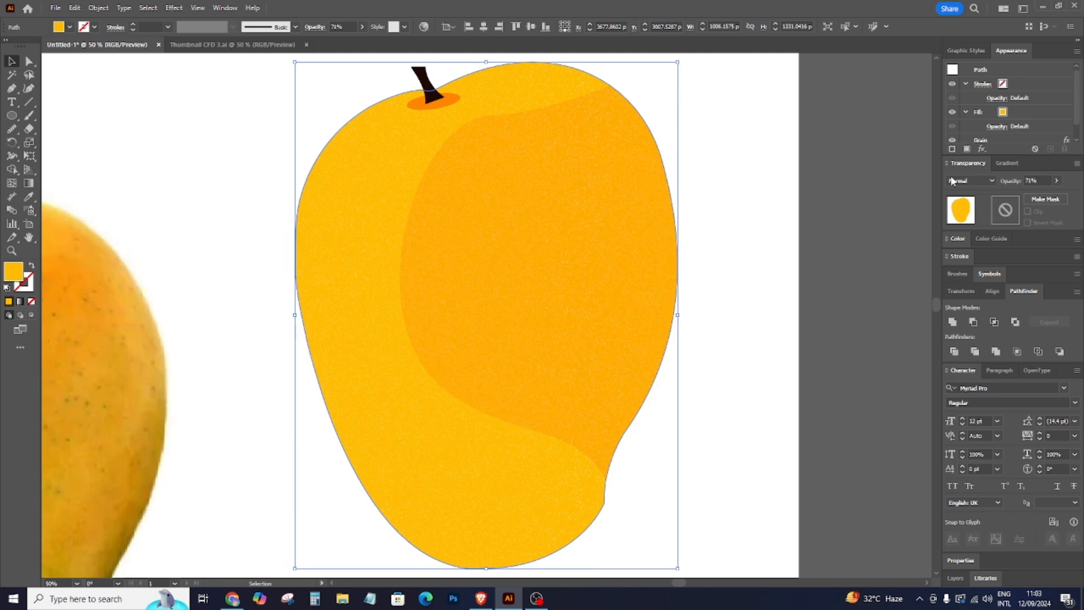
{"action": "scroll", "coordinate": [1023, 125], "scroll_direction": "down", "scroll_amount": 1}
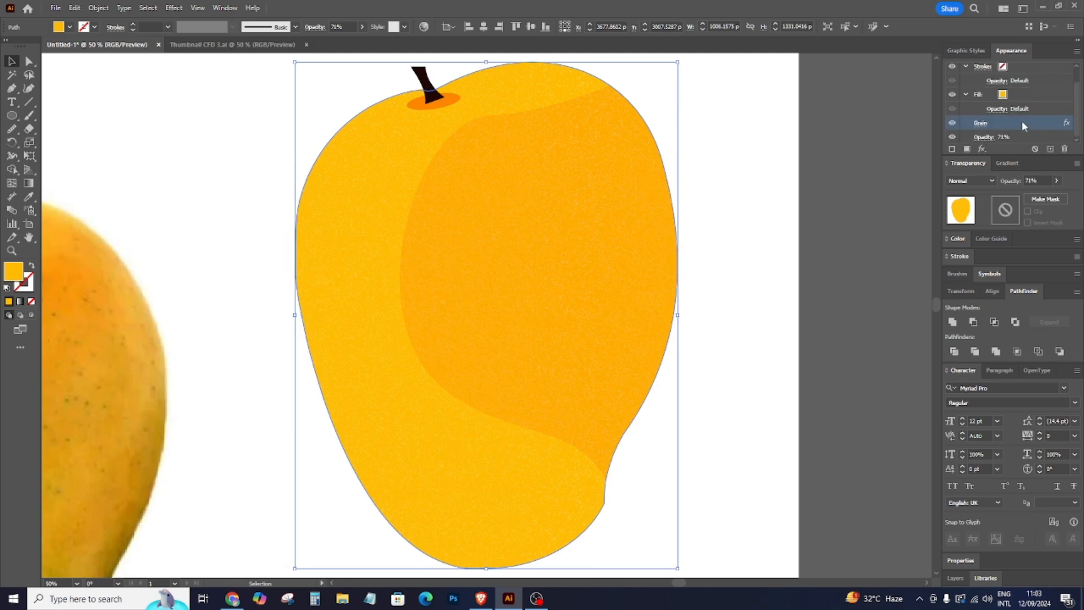
{"action": "double_click", "coordinate": [1012, 126]}
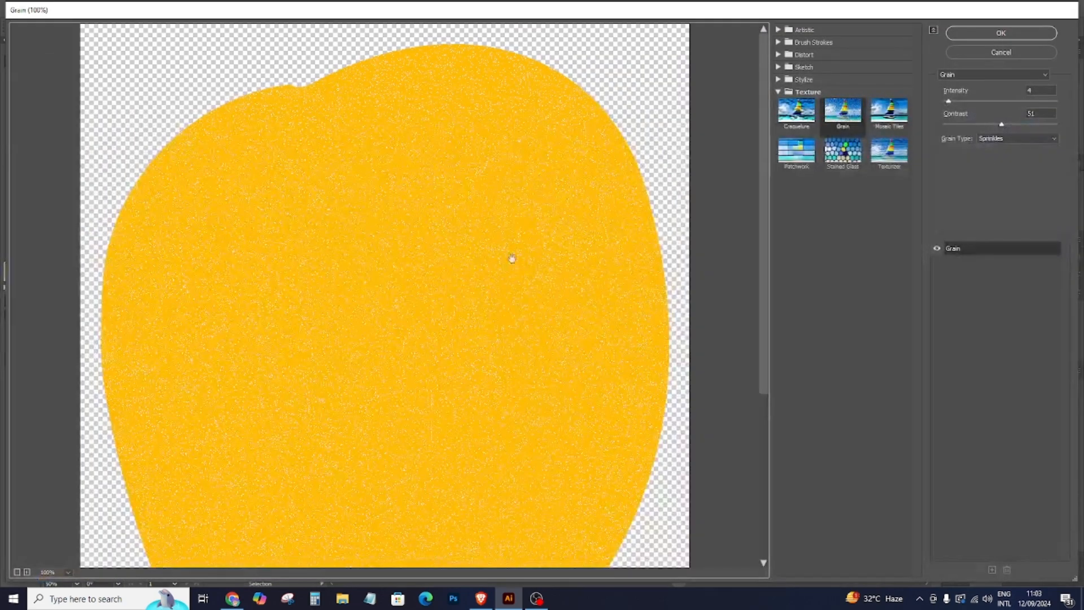
{"action": "left_click_drag", "start_coordinate": [951, 104], "coordinate": [957, 102]}
{"action": "left_click", "coordinate": [1017, 32]}
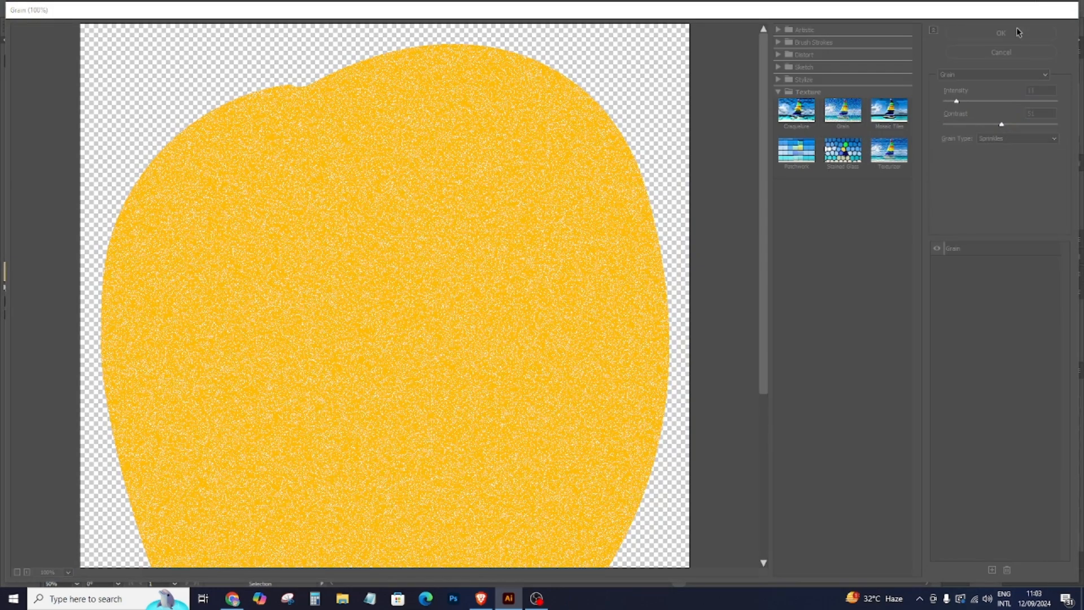
Select the complete vector mango with its stem and move it lower on the artboard beside the photo.
{"action": "key", "text": "ctrl+minus"}
{"action": "key", "text": "ctrl+minus"}
{"action": "key", "text": "ctrl+minus"}
{"action": "left_click_drag", "start_coordinate": [559, 439], "coordinate": [425, 201]}
{"action": "key", "text": "v"}
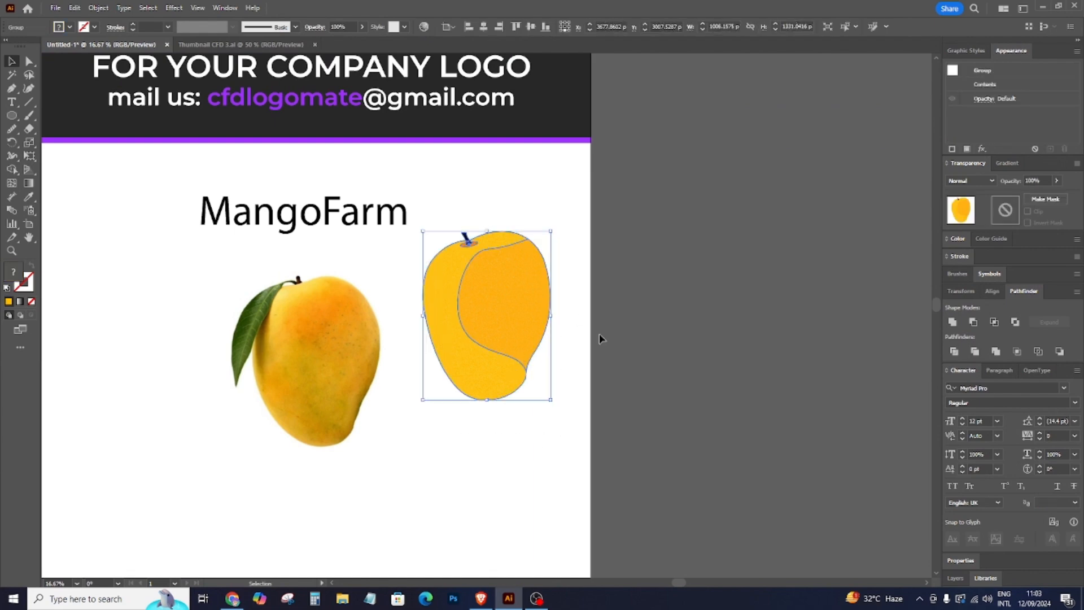
{"action": "left_click", "coordinate": [571, 333]}
{"action": "left_click_drag", "start_coordinate": [529, 331], "coordinate": [540, 438]}
{"action": "left_click", "coordinate": [646, 432]}
Draw a small upright yellow ellipse on the darker area of the vector mango, near its outer edge.
{"action": "scroll", "coordinate": [647, 432], "scroll_direction": "down", "scroll_amount": 1}
{"action": "scroll", "coordinate": [646, 433], "scroll_direction": "down", "scroll_amount": 1}
{"action": "key", "text": "a"}
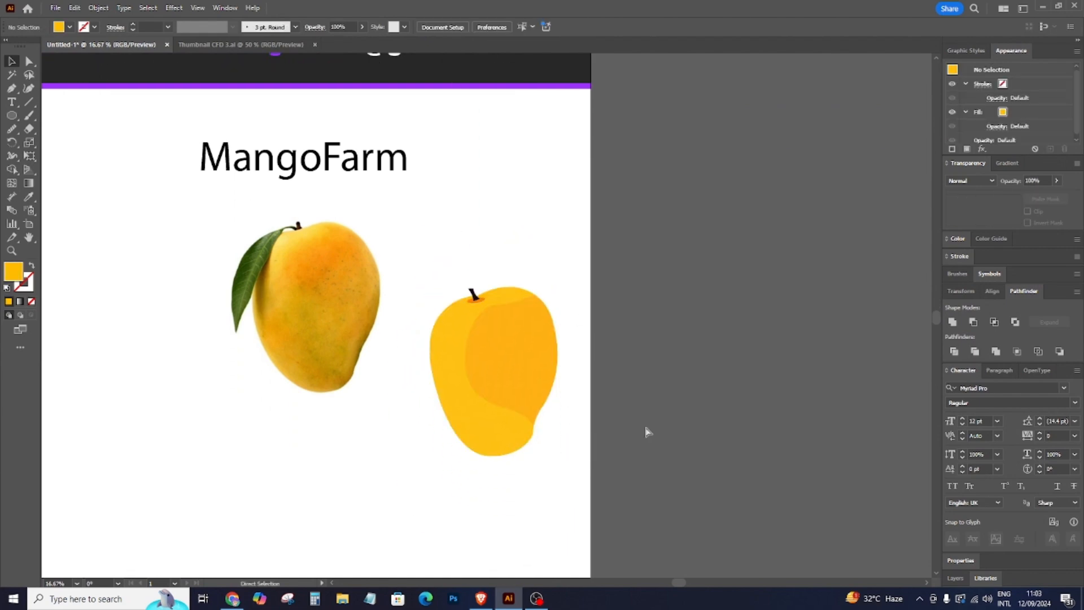
{"action": "key", "text": "ctrl+plus"}
{"action": "key", "text": "v"}
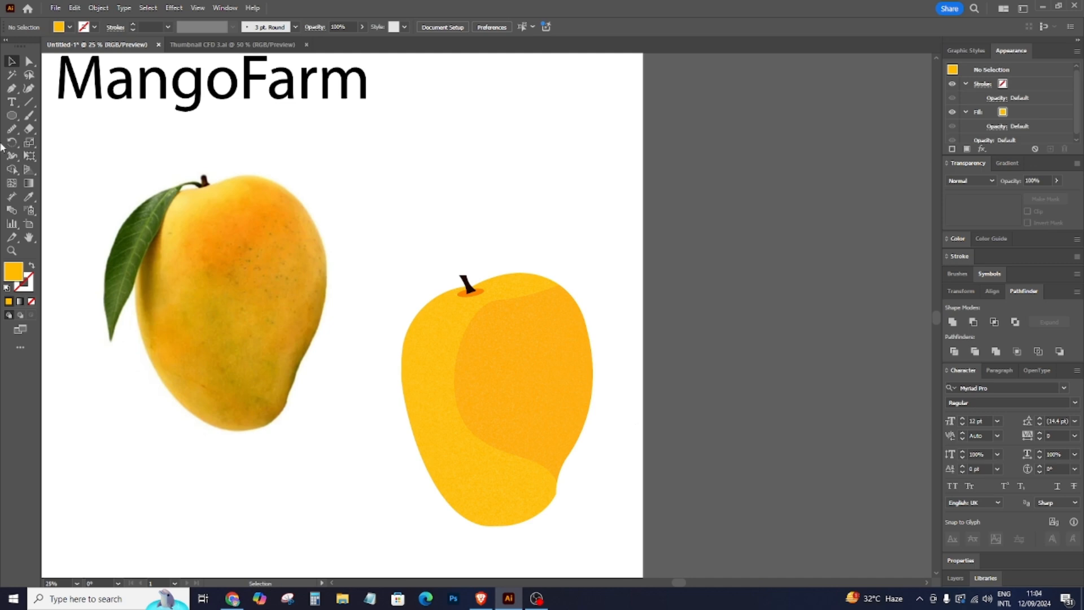
{"action": "left_click", "coordinate": [12, 116]}
{"action": "left_click_drag", "start_coordinate": [538, 368], "coordinate": [577, 427]}
{"action": "key", "text": "v"}
{"action": "left_click", "coordinate": [294, 280]}
{"action": "key", "text": "ctrl+plus"}
{"action": "scroll", "coordinate": [674, 585], "scroll_direction": "left", "scroll_amount": 5}
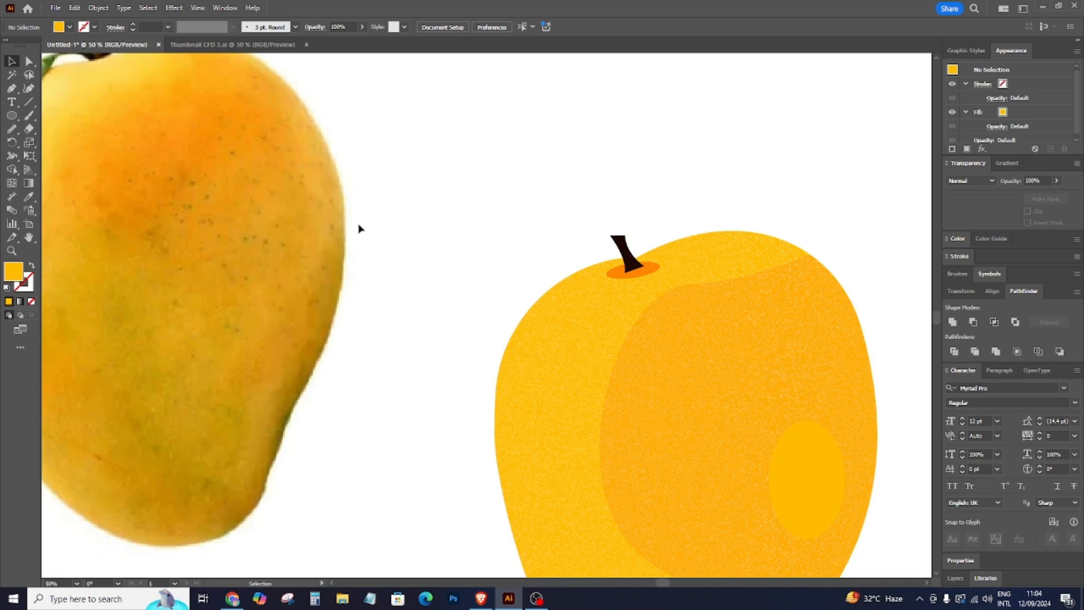
Place the ellipse in the middle of the mango's darker area and widen it to about 248 × 307 px.
{"action": "left_click", "coordinate": [803, 481]}
{"action": "key", "text": "Delete"}
{"action": "key", "text": "ctrl+z"}
{"action": "key", "text": "ctrl+shift+z"}
{"action": "key", "text": "ctrl+z"}
{"action": "left_click_drag", "start_coordinate": [797, 456], "coordinate": [799, 407]}
Apply a Grain texture effect to the yellow ellipse with intensity 1, contrast 51 and grain type Sprinkles.
{"action": "left_click", "coordinate": [173, 8]}
{"action": "mouse_move", "coordinate": [249, 253]}
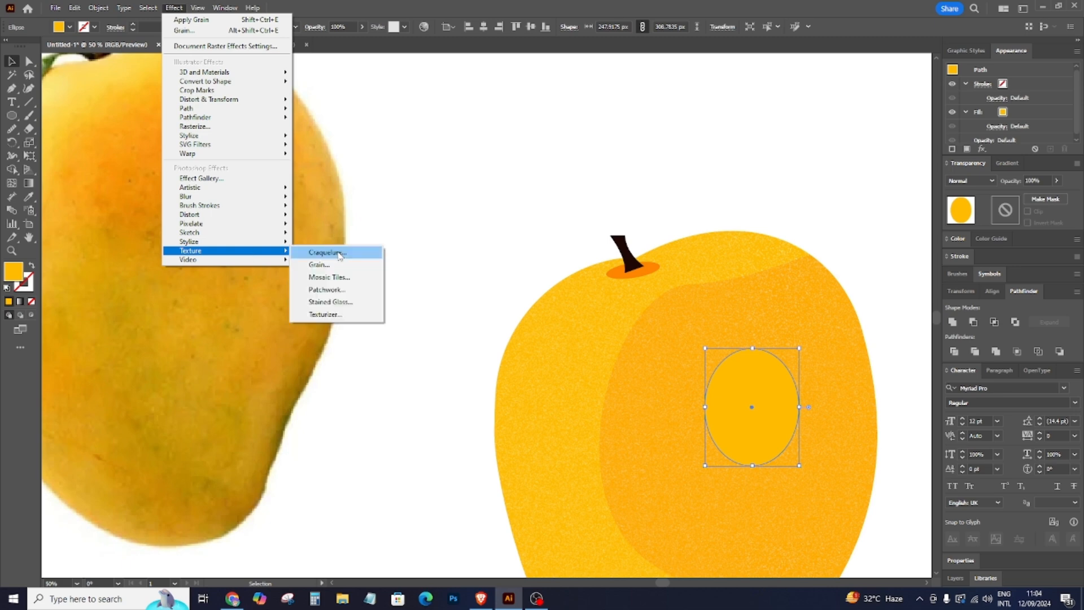
{"action": "left_click", "coordinate": [324, 265]}
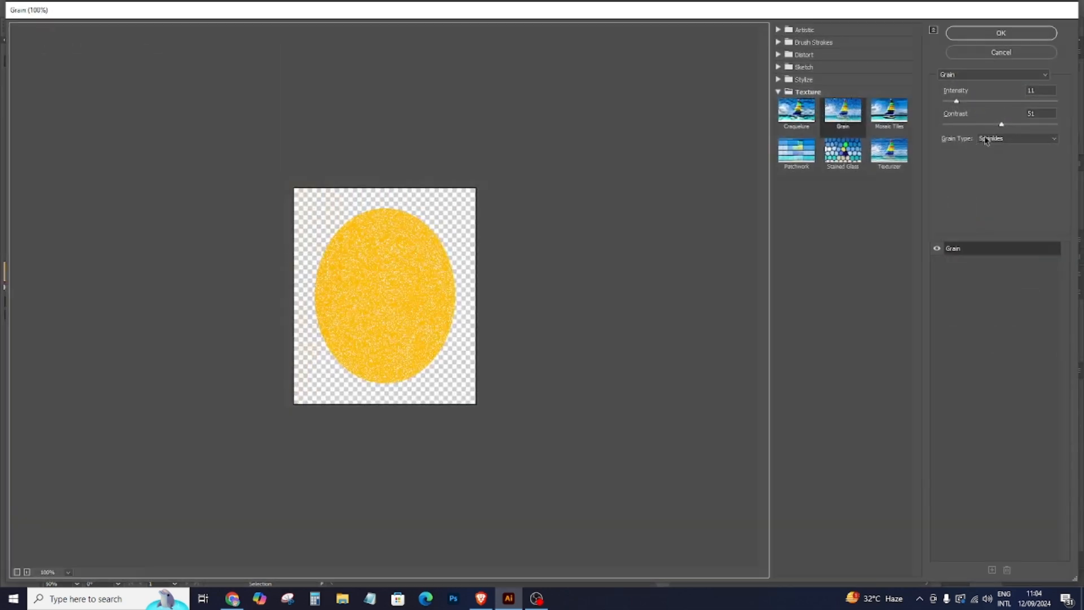
{"action": "left_click", "coordinate": [993, 79]}
{"action": "left_click", "coordinate": [997, 80]}
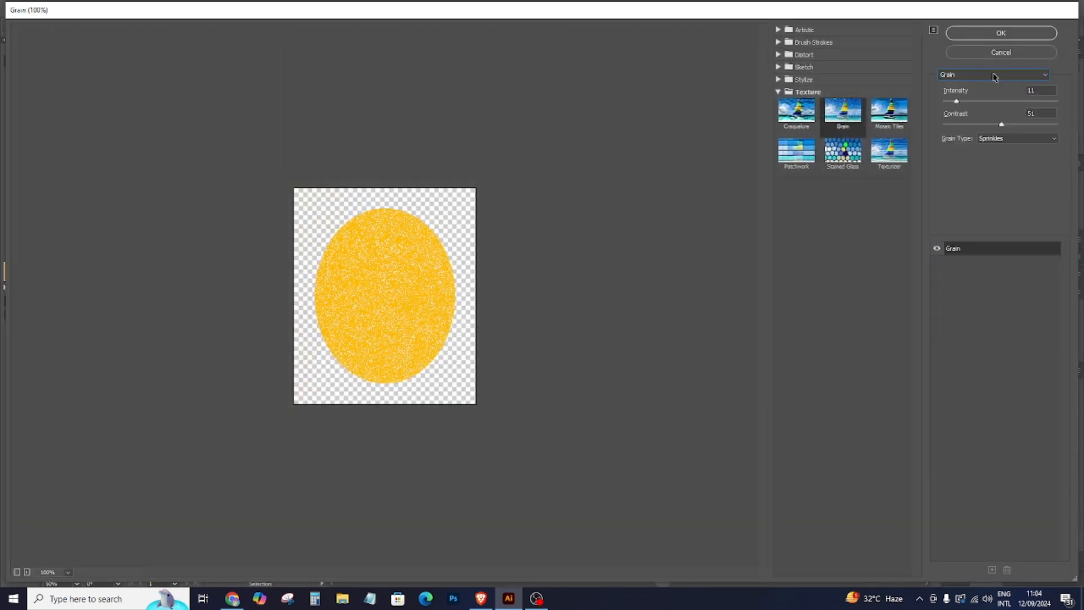
{"action": "left_click", "coordinate": [1006, 135]}
{"action": "left_click", "coordinate": [1005, 135]}
{"action": "mouse_move", "coordinate": [957, 103]}
{"action": "left_mouse_down"}
{"action": "mouse_move", "coordinate": [971, 102]}
{"action": "mouse_move", "coordinate": [944, 107]}
{"action": "left_mouse_up"}
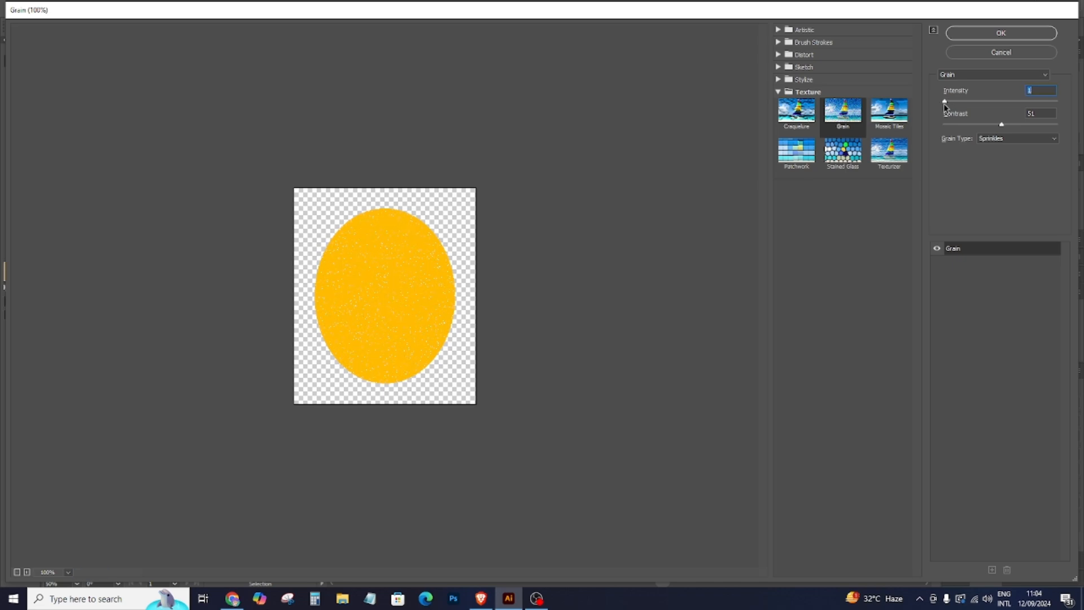
{"action": "left_click", "coordinate": [1003, 33]}
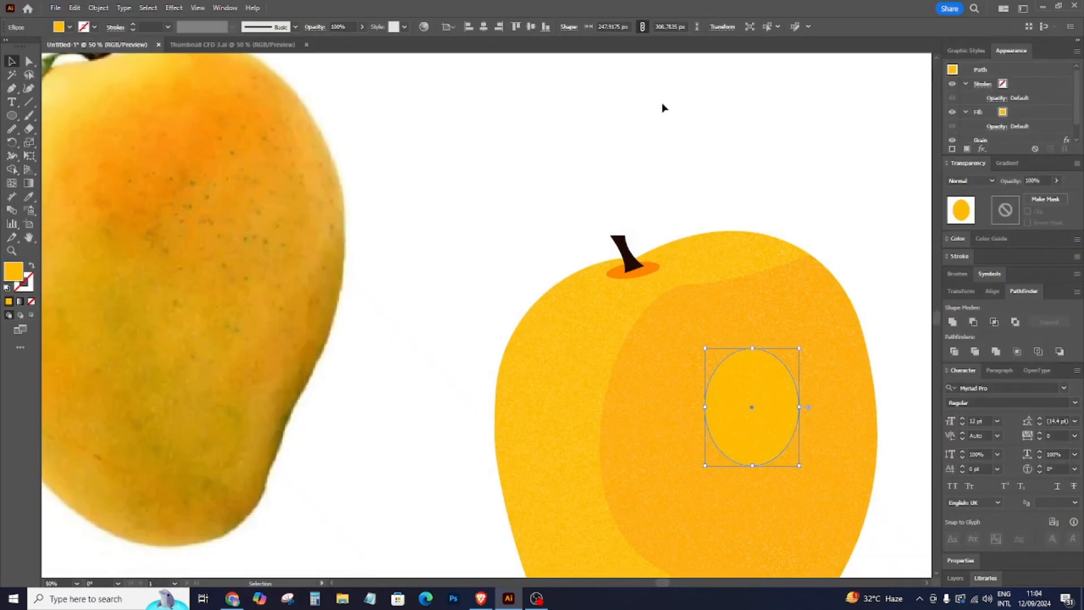
Change the ellipse's fill colour to dark green #2e7500.
{"action": "double_click", "coordinate": [13, 273]}
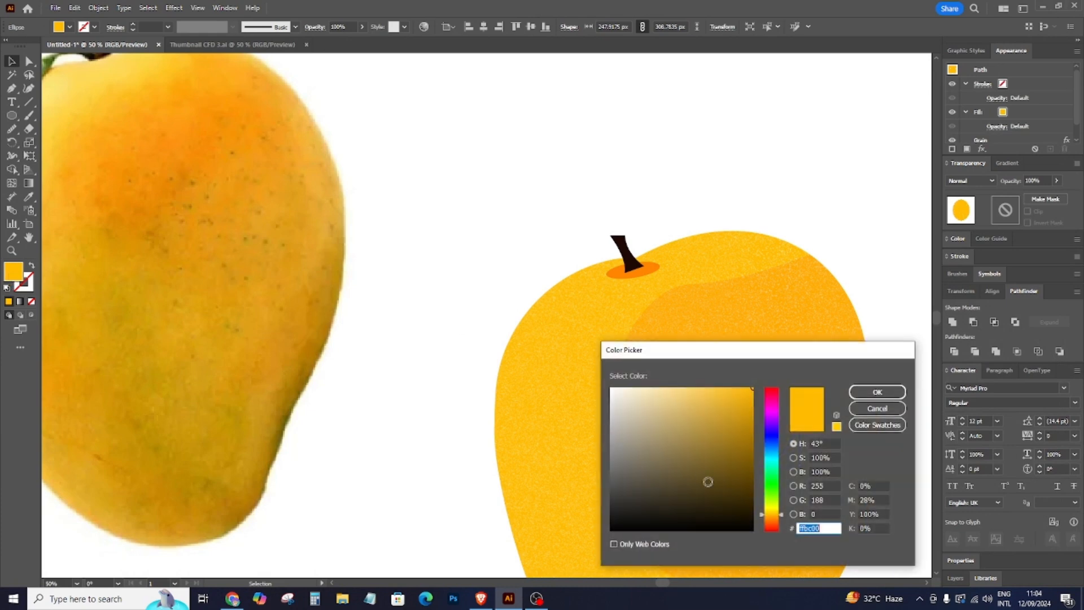
{"action": "left_click", "coordinate": [772, 493]}
{"action": "left_click", "coordinate": [753, 468]}
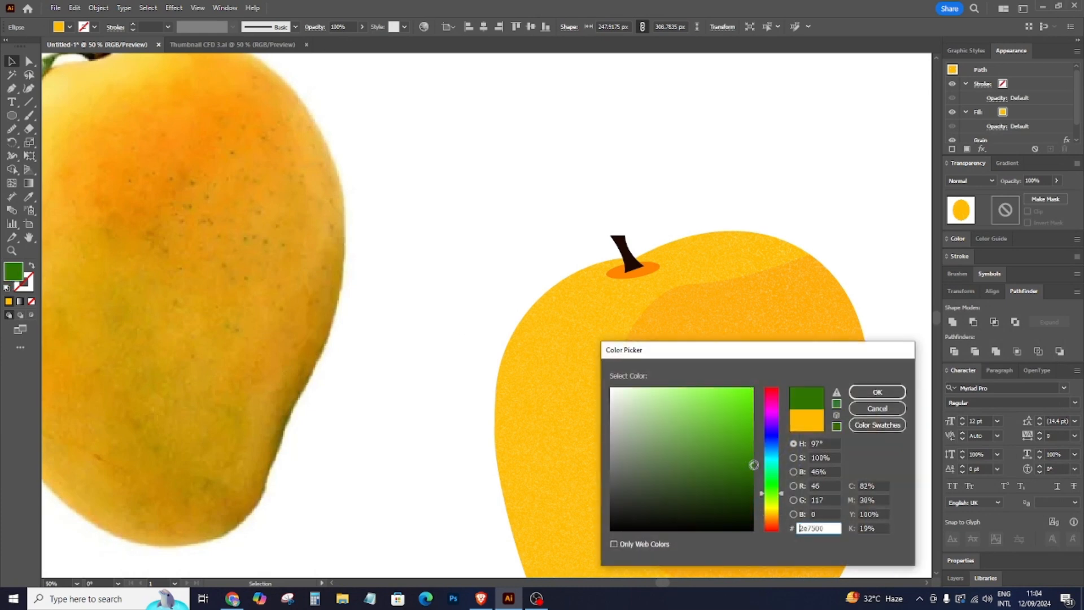
{"action": "left_click", "coordinate": [879, 392]}
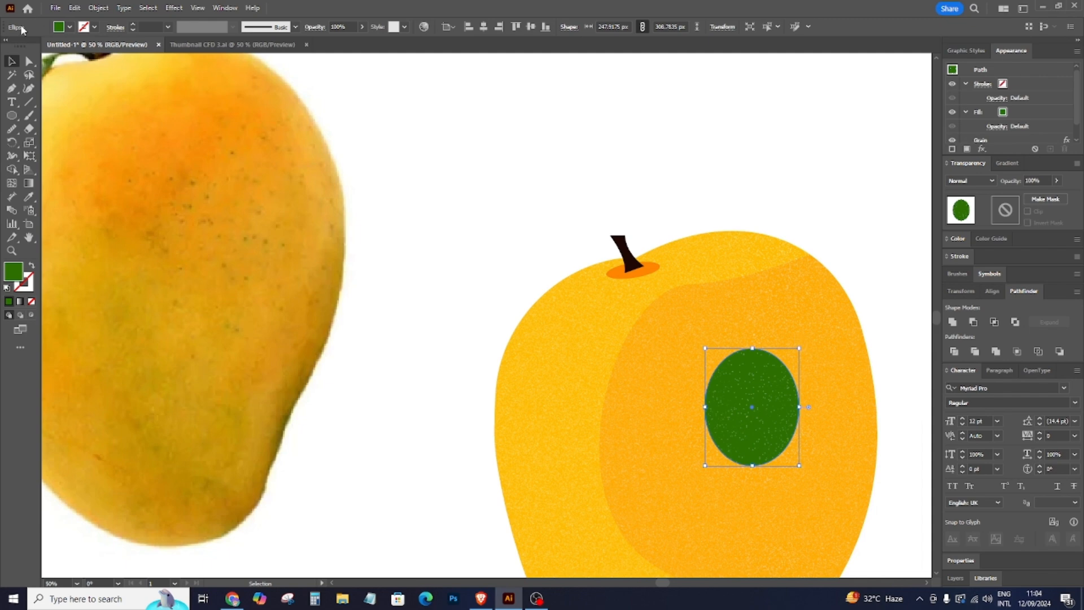
{"action": "left_click", "coordinate": [174, 8]}
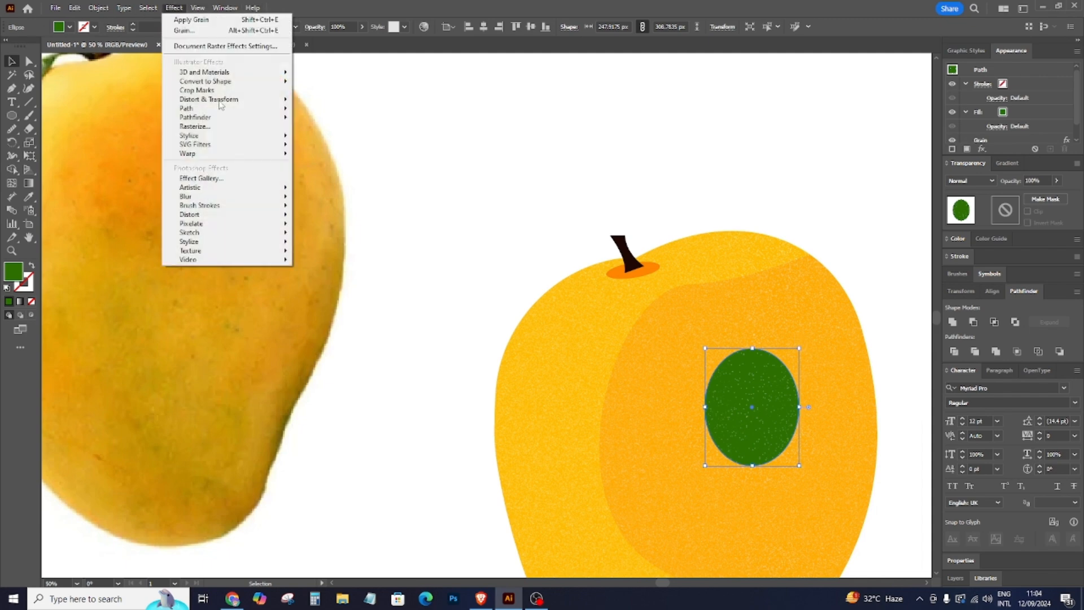
{"action": "mouse_move", "coordinate": [248, 197]}
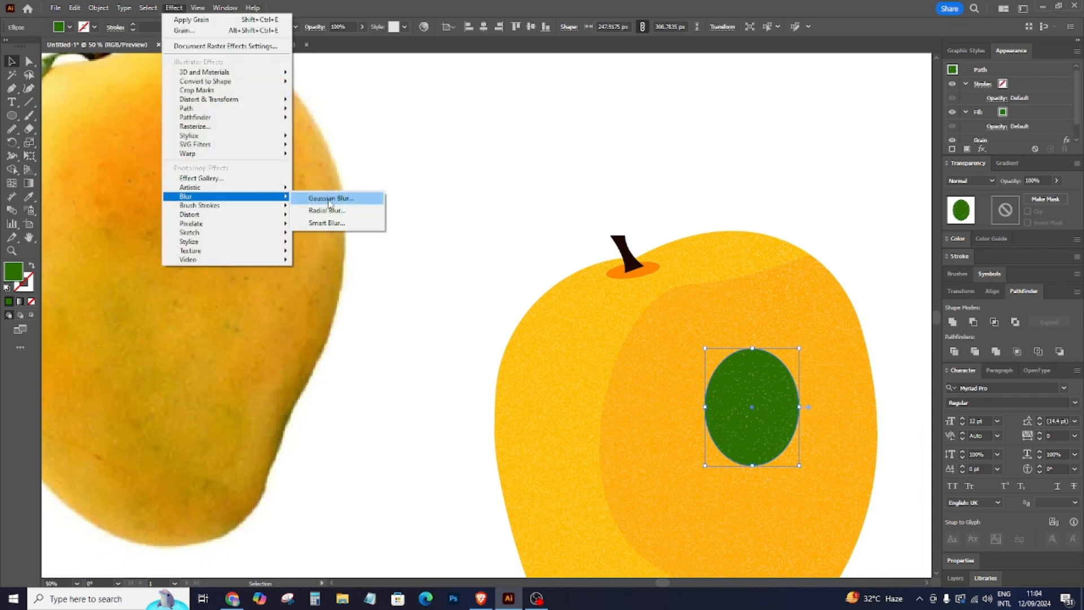
{"action": "left_click", "coordinate": [349, 200]}
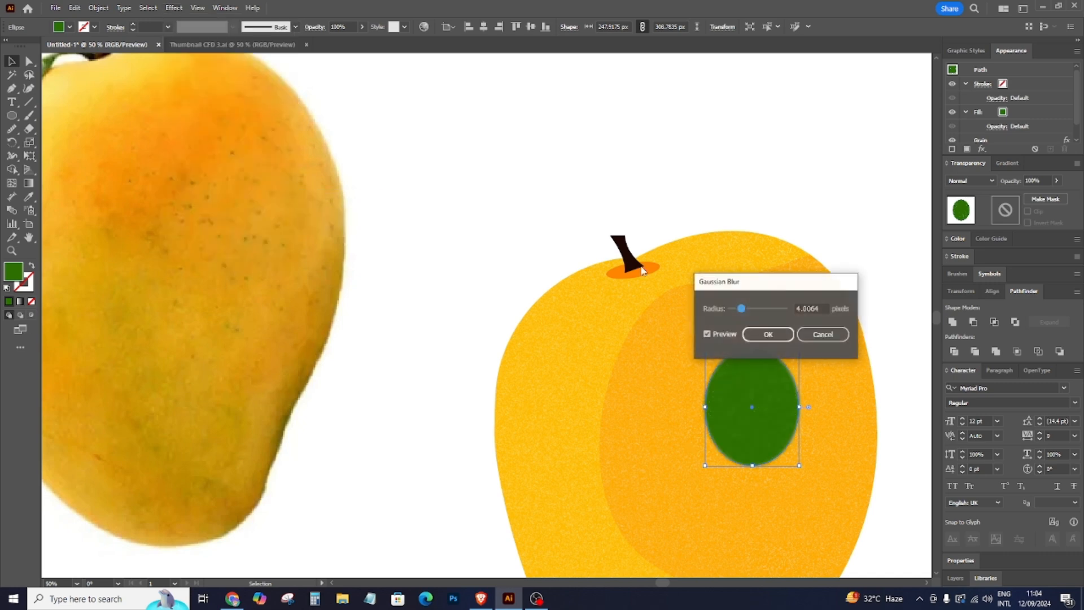
{"action": "left_click", "coordinate": [811, 336]}
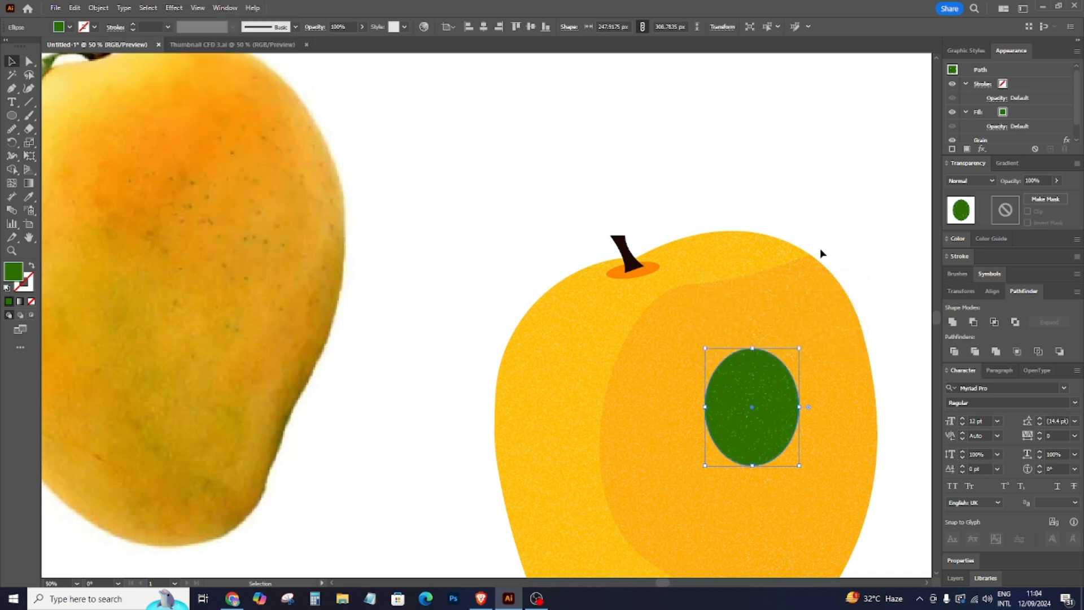
Try the Overlay blending mode on the green ellipse and undo it.
{"action": "left_click", "coordinate": [986, 181]}
{"action": "left_click", "coordinate": [974, 293]}
{"action": "left_click", "coordinate": [855, 237]}
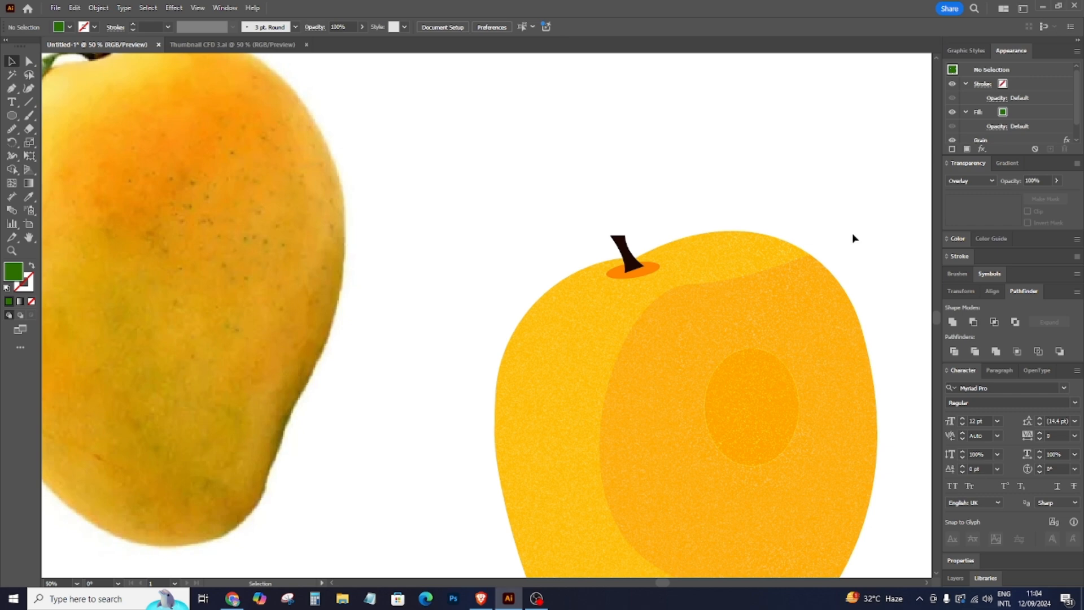
{"action": "key", "text": "ctrl+z"}
Cut the green ellipse from the mango and inspect the whole vector mango beside the photo.
{"action": "key", "text": "Delete"}
{"action": "key", "text": "ctrl+minus"}
{"action": "key", "text": "ctrl+minus"}
{"action": "key", "text": "ctrl+plus"}
{"action": "key", "text": "ctrl+plus"}
{"action": "scroll", "coordinate": [699, 216], "scroll_direction": "down", "scroll_amount": 5}
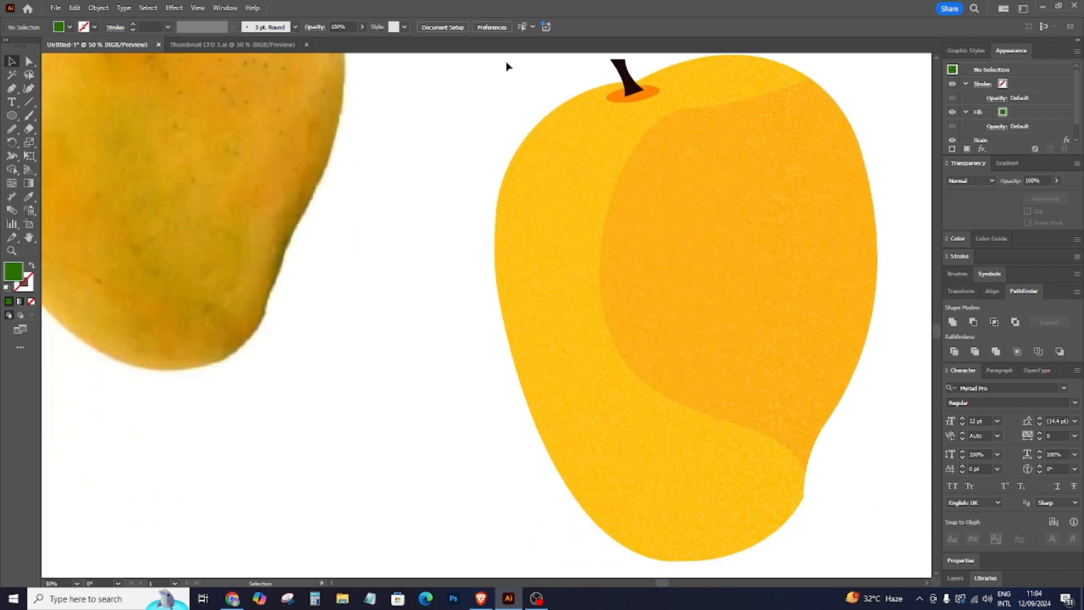
{"action": "left_click_drag", "start_coordinate": [520, 99], "coordinate": [895, 526]}
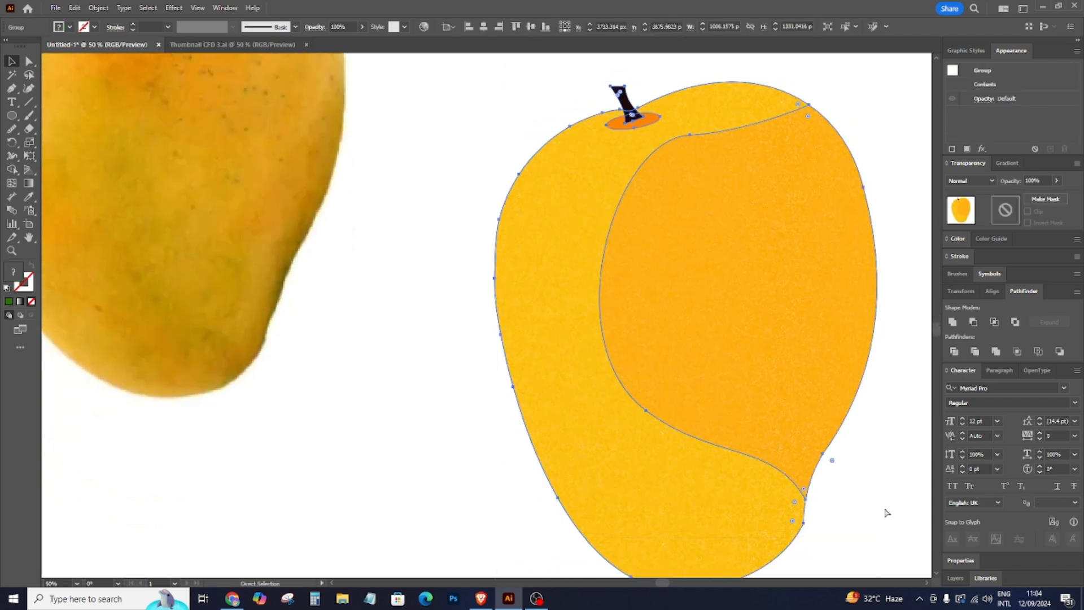
{"action": "left_click", "coordinate": [891, 409]}
{"action": "key", "text": "ctrl+minus"}
{"action": "key", "text": "ctrl+minus"}
{"action": "key", "text": "ctrl+minus"}
{"action": "key", "text": "ctrl+minus"}
{"action": "key", "text": "ctrl+plus"}
{"action": "key", "text": "ctrl+plus"}
{"action": "key", "text": "ctrl+plus"}
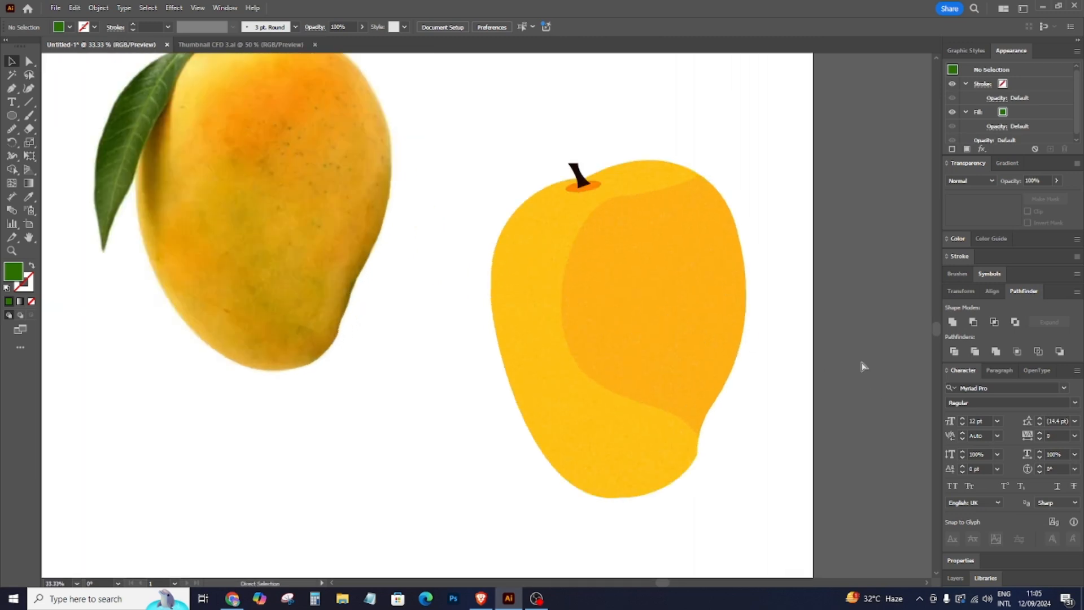
Paste the green ellipse back in place on the mango and remove its Grain effect.
{"action": "key", "text": "ctrl+f"}
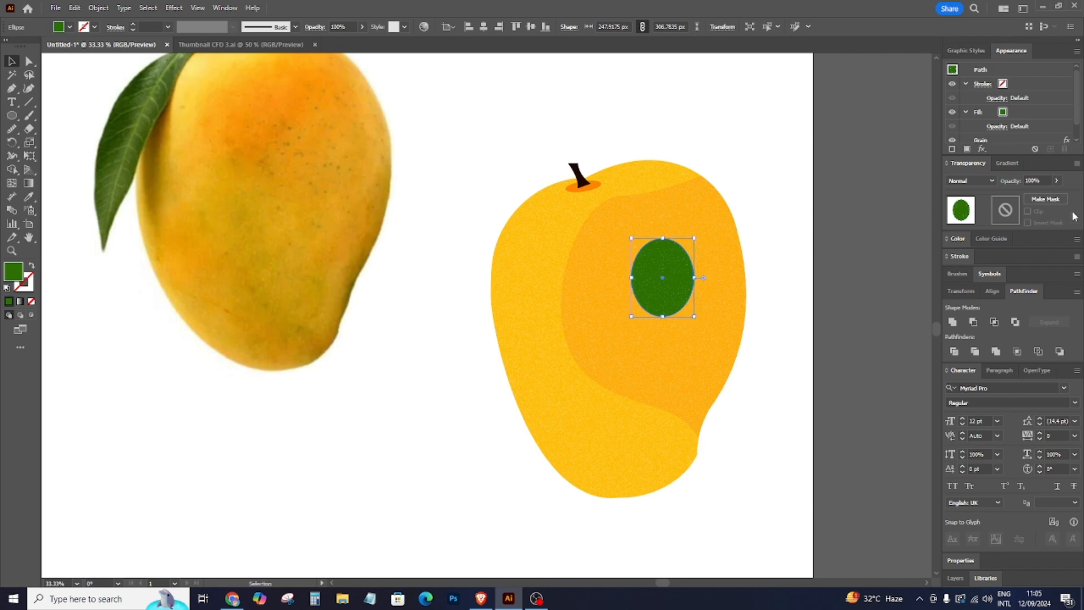
{"action": "left_click", "coordinate": [1028, 138]}
{"action": "left_click", "coordinate": [1060, 150]}
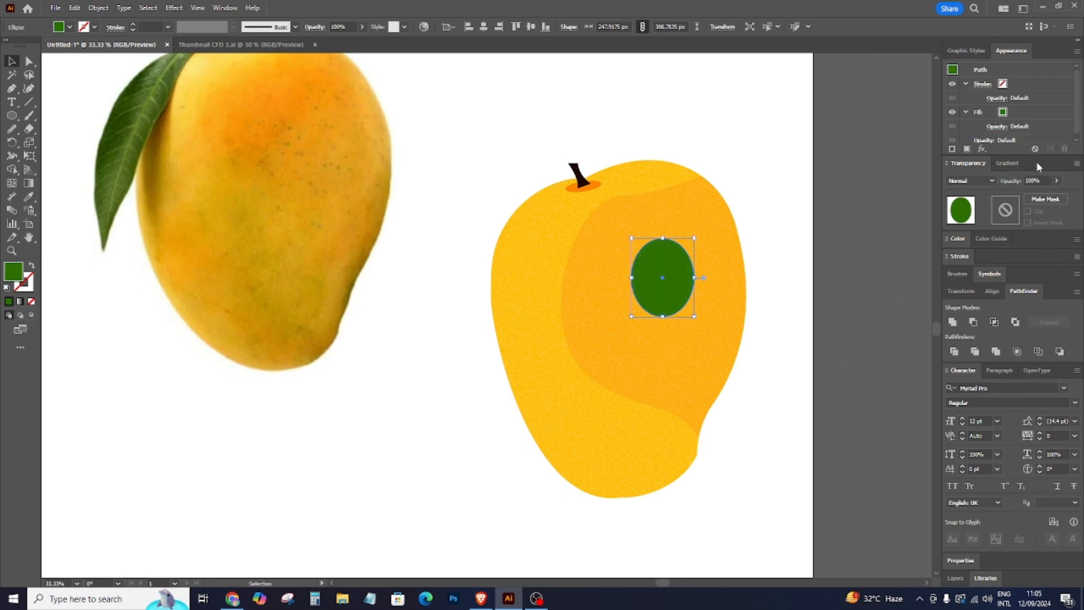
{"action": "left_click", "coordinate": [716, 341]}
{"action": "left_click_drag", "start_coordinate": [709, 349], "coordinate": [853, 418]}
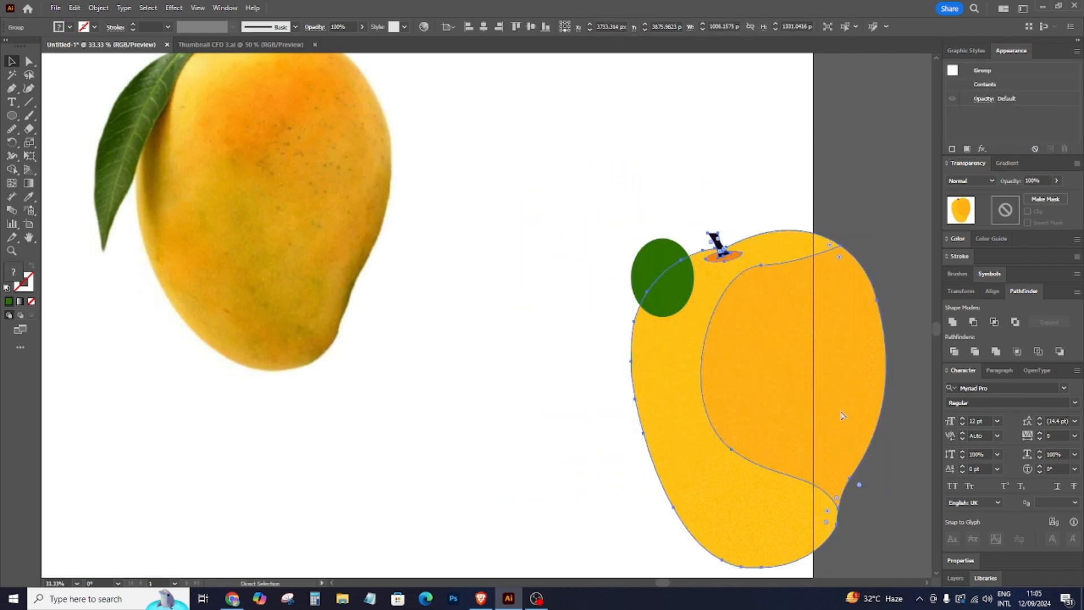
{"action": "key", "text": "ctrl+z"}
Ungroup the mango artwork, then bring its semi-transparent grainy overlay in front of the green ellipse and cut it.
{"action": "right_click", "coordinate": [746, 294]}
{"action": "left_click", "coordinate": [810, 201]}
{"action": "left_click", "coordinate": [676, 365]}
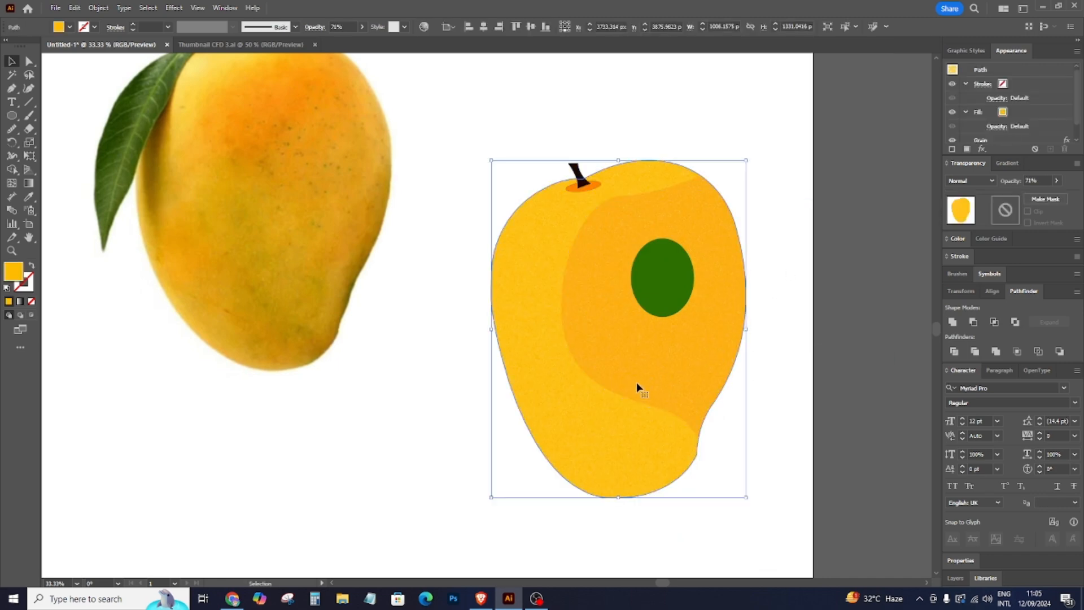
{"action": "key", "text": "a"}
{"action": "key", "text": "ctrl+bracketright"}
{"action": "key", "text": "ctrl+bracketright"}
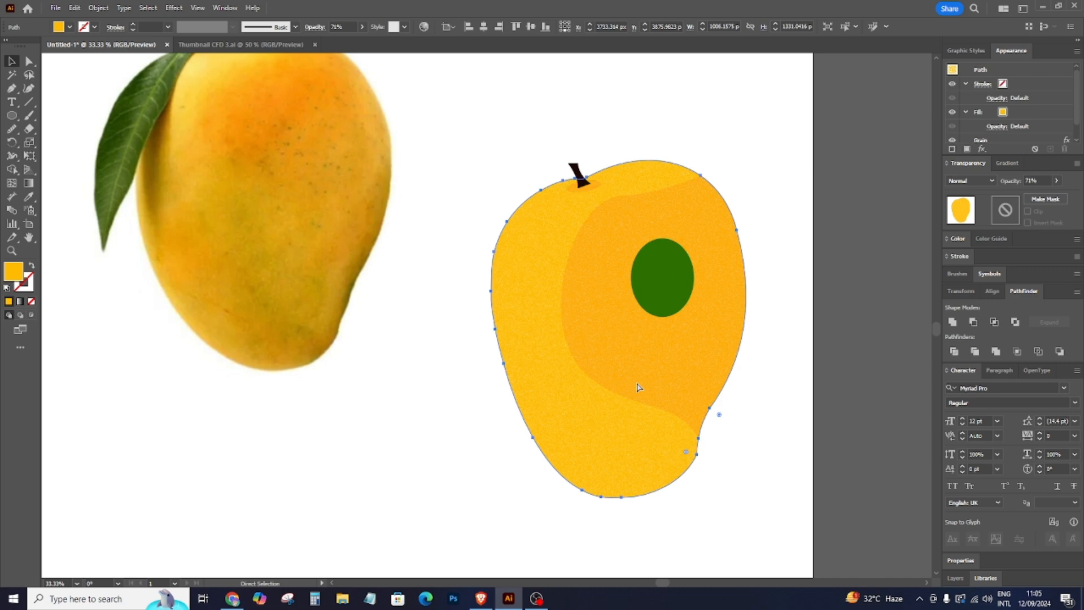
{"action": "key", "text": "v"}
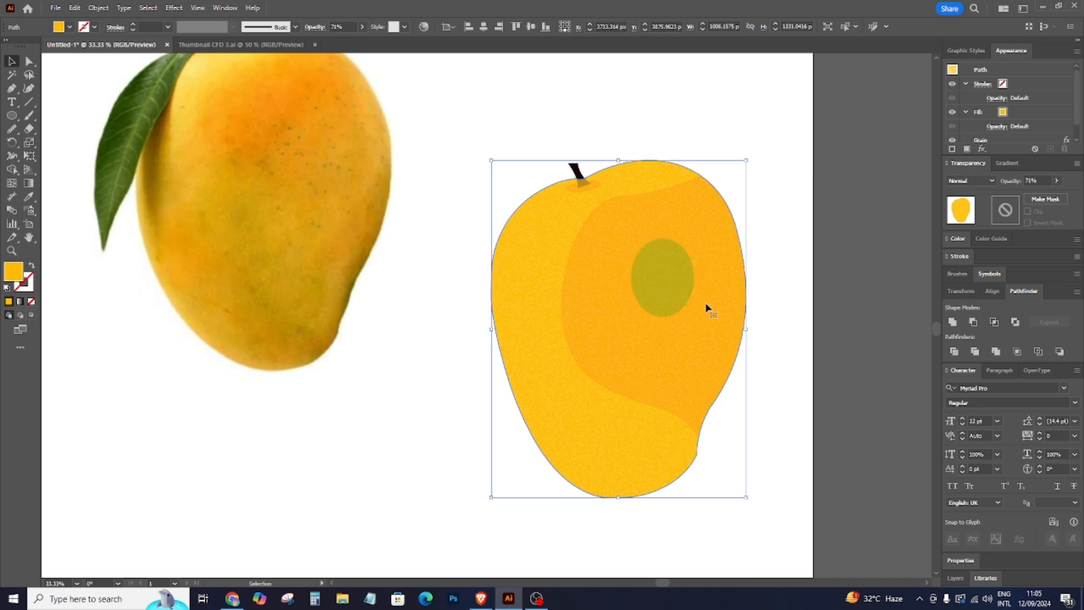
{"action": "key", "text": "Delete"}
Soften the green ellipse with a Gaussian Blur and lower its opacity to 39%.
{"action": "left_click", "coordinate": [685, 285]}
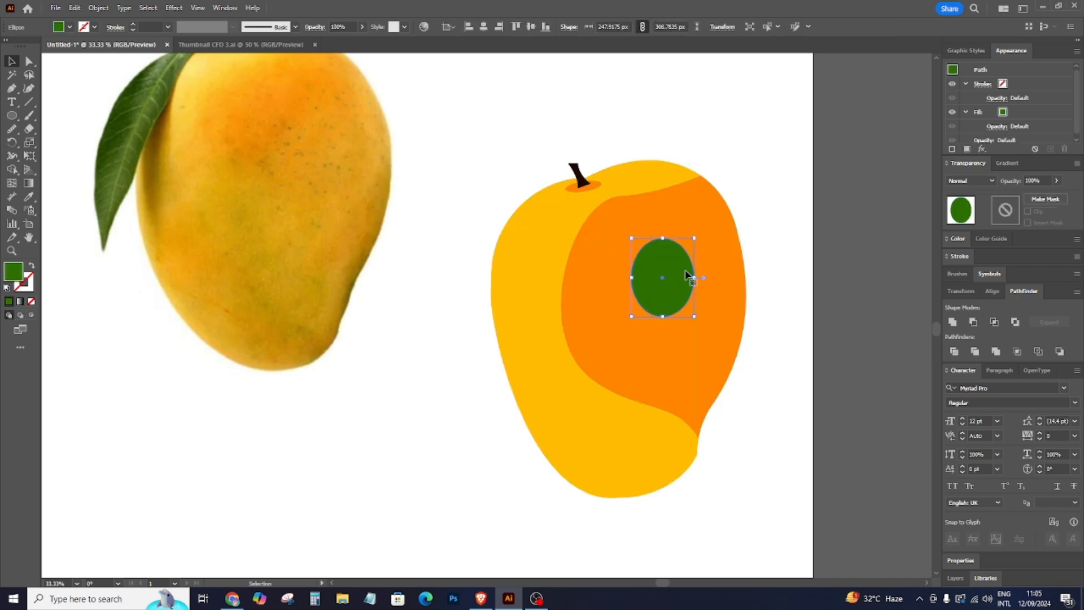
{"action": "left_click", "coordinate": [173, 7]}
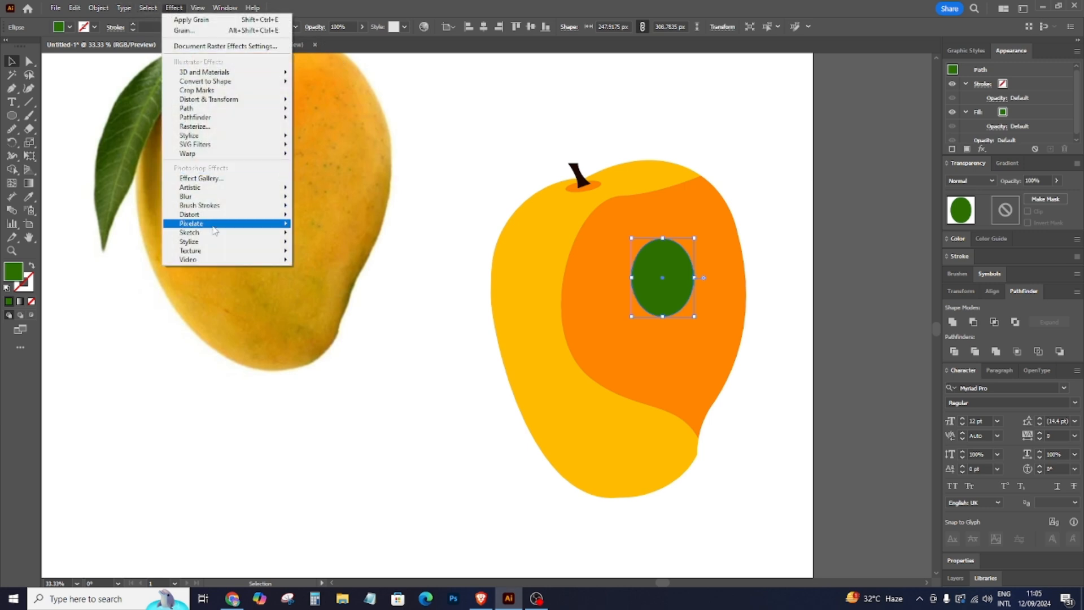
{"action": "mouse_move", "coordinate": [219, 197]}
{"action": "left_click", "coordinate": [336, 198]}
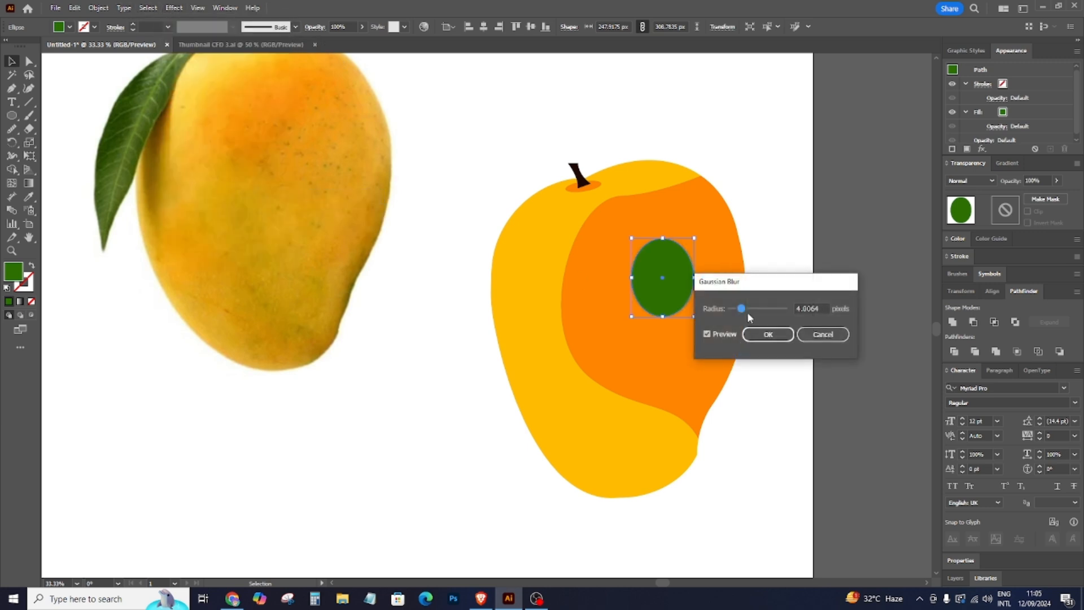
{"action": "left_click_drag", "start_coordinate": [761, 309], "coordinate": [765, 311]}
{"action": "left_click", "coordinate": [768, 335]}
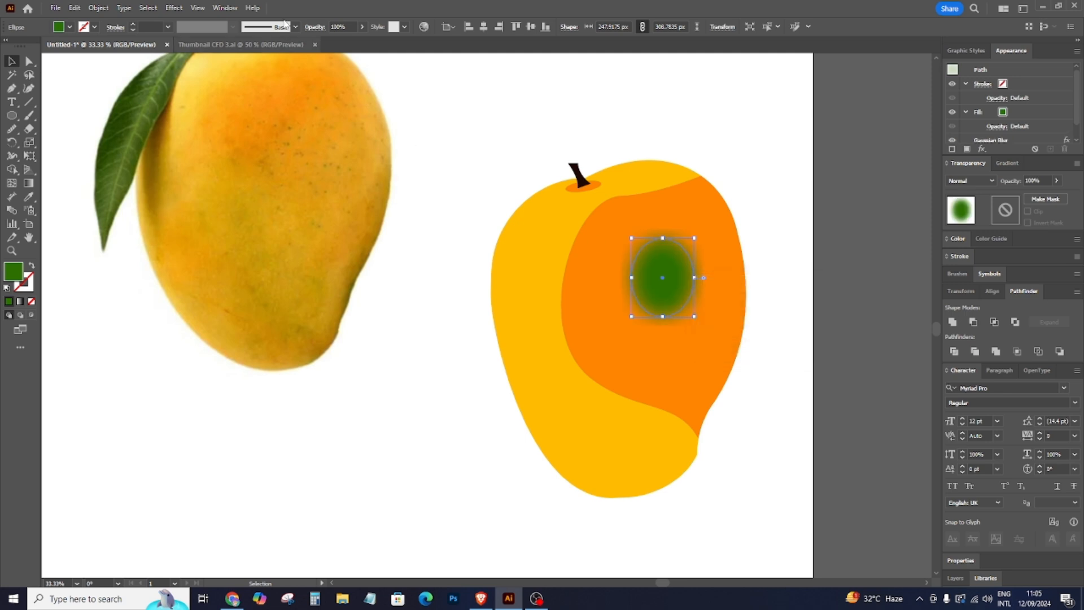
{"action": "left_click", "coordinate": [362, 27]}
{"action": "left_click_drag", "start_coordinate": [364, 41], "coordinate": [331, 47]}
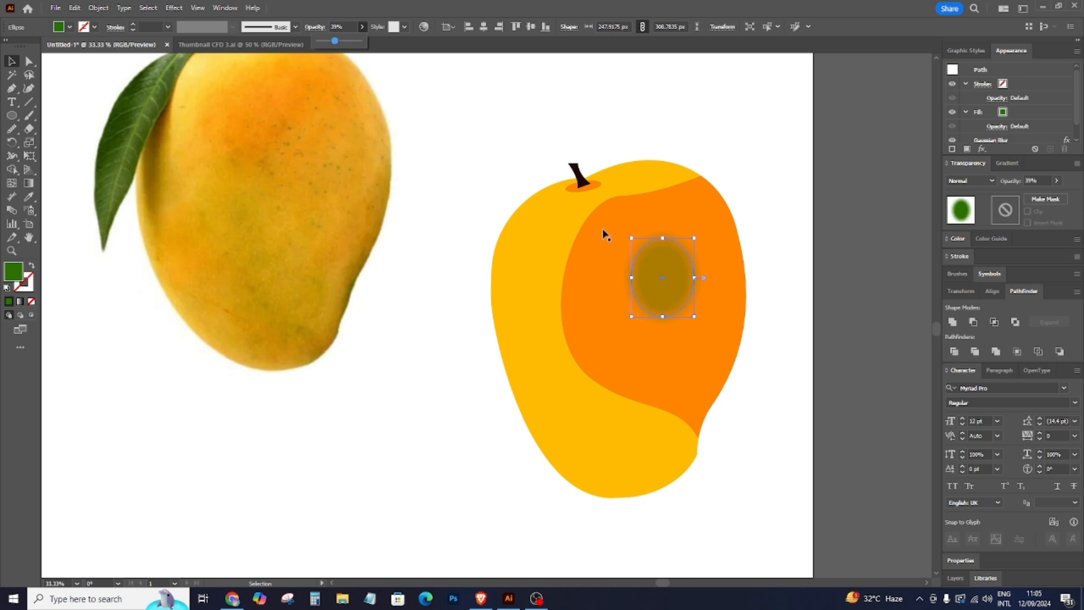
Move the blurred green ellipse to the mango's lower end, flatten it to about 125 × 307 px and tilt it nearly horizontal.
{"action": "left_click_drag", "start_coordinate": [664, 277], "coordinate": [599, 430]}
{"action": "mouse_move", "coordinate": [646, 475]}
{"action": "left_mouse_down"}
{"action": "mouse_move", "coordinate": [690, 431]}
{"action": "mouse_move", "coordinate": [634, 399]}
{"action": "mouse_move", "coordinate": [613, 403]}
{"action": "mouse_move", "coordinate": [604, 425]}
{"action": "mouse_move", "coordinate": [636, 469]}
{"action": "left_mouse_up"}
{"action": "left_click", "coordinate": [770, 438]}
{"action": "scroll", "coordinate": [770, 438], "scroll_direction": "down", "scroll_amount": 1}
{"action": "scroll", "coordinate": [725, 427], "scroll_direction": "up", "scroll_amount": 2}
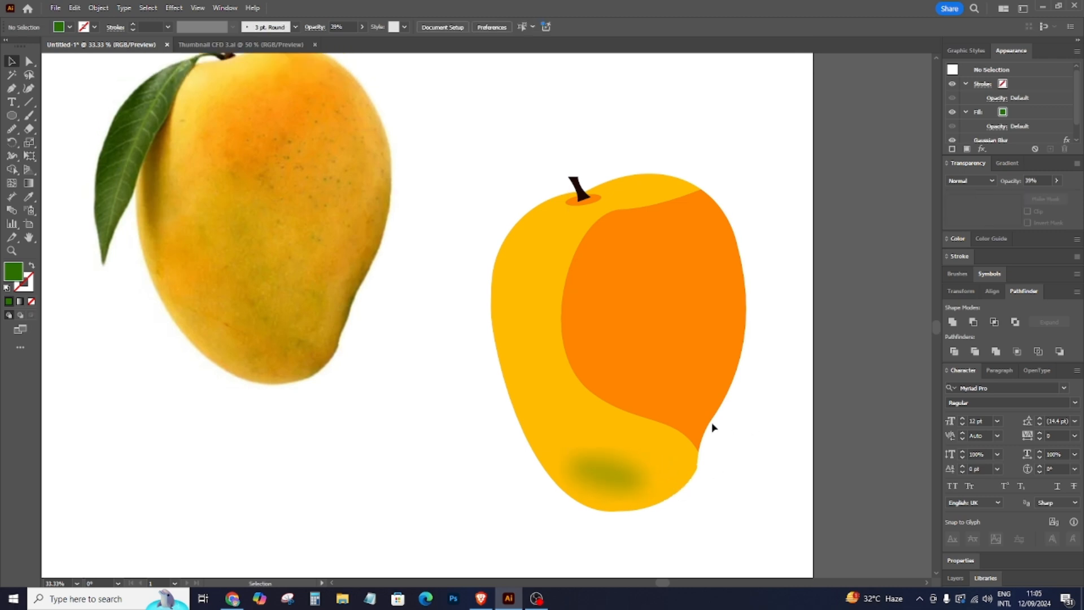
{"action": "left_click", "coordinate": [621, 478]}
{"action": "mouse_move", "coordinate": [619, 487]}
{"action": "left_mouse_down"}
{"action": "mouse_move", "coordinate": [623, 449]}
{"action": "mouse_move", "coordinate": [619, 479]}
{"action": "left_mouse_up"}
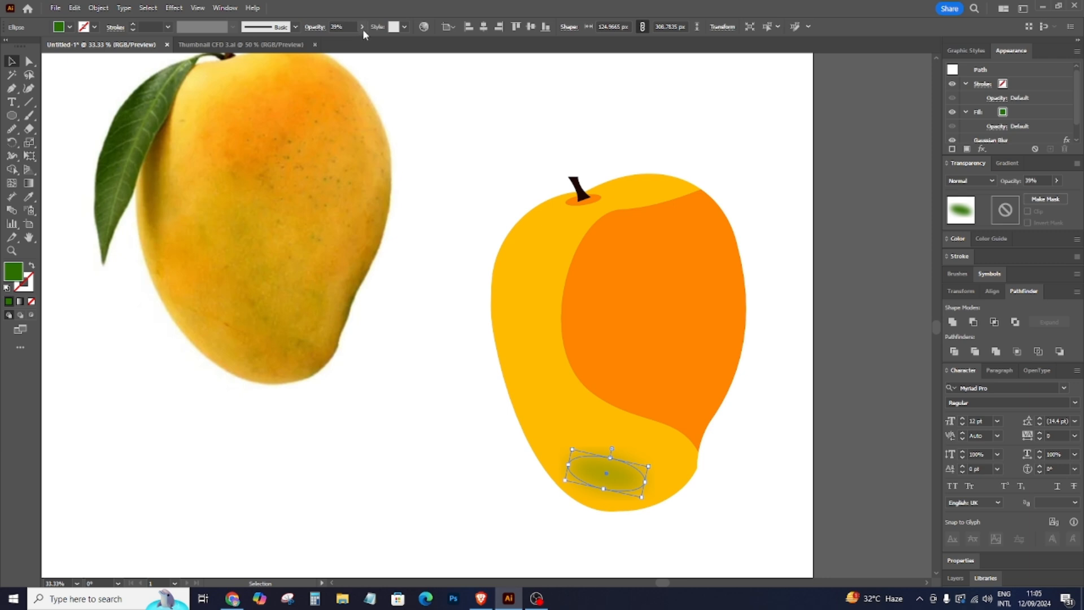
{"action": "left_click", "coordinate": [790, 435]}
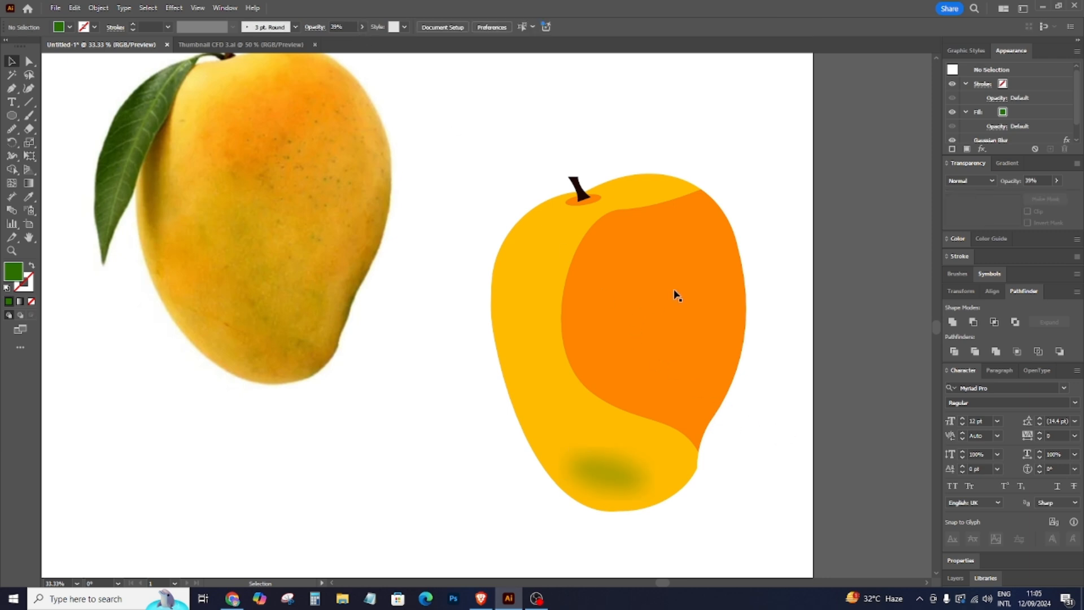
Paste the grainy overlay in front of the mango to preview the green shading, then cut it again.
{"action": "key", "text": "ctrl+alt"}
{"action": "key", "text": "ctrl+alt+3"}
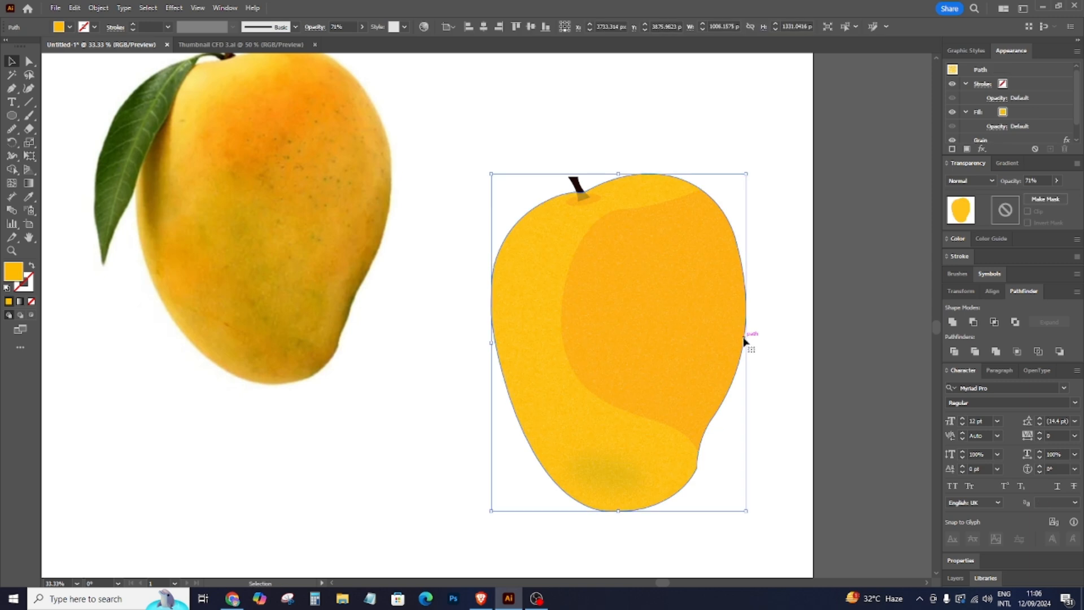
{"action": "left_click", "coordinate": [777, 360]}
{"action": "left_click_drag", "start_coordinate": [714, 412], "coordinate": [839, 426]}
{"action": "key", "text": "ctrl+z"}
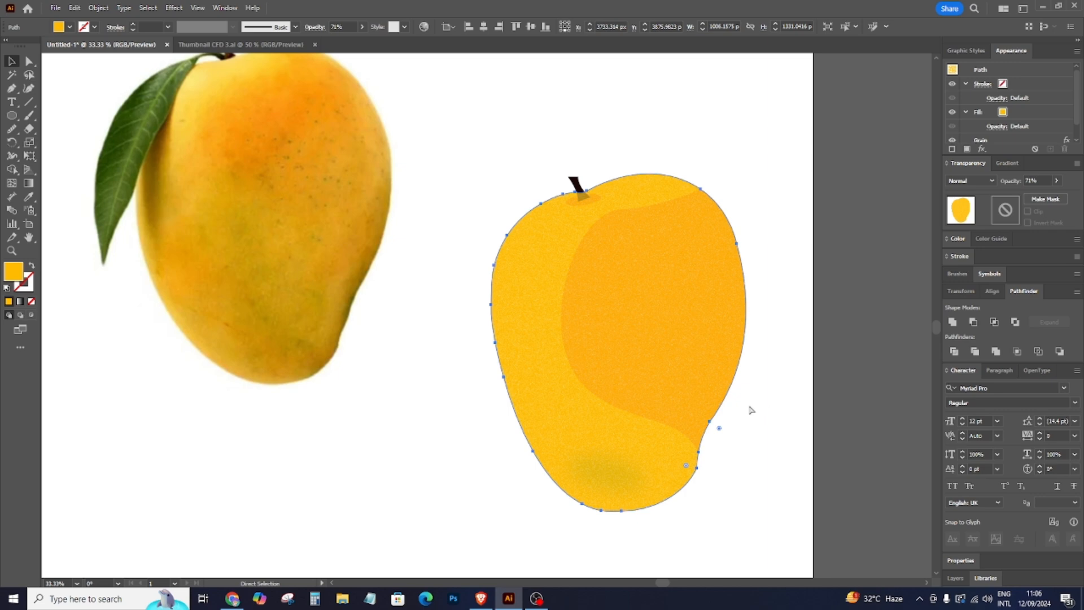
{"action": "key", "text": "Delete"}
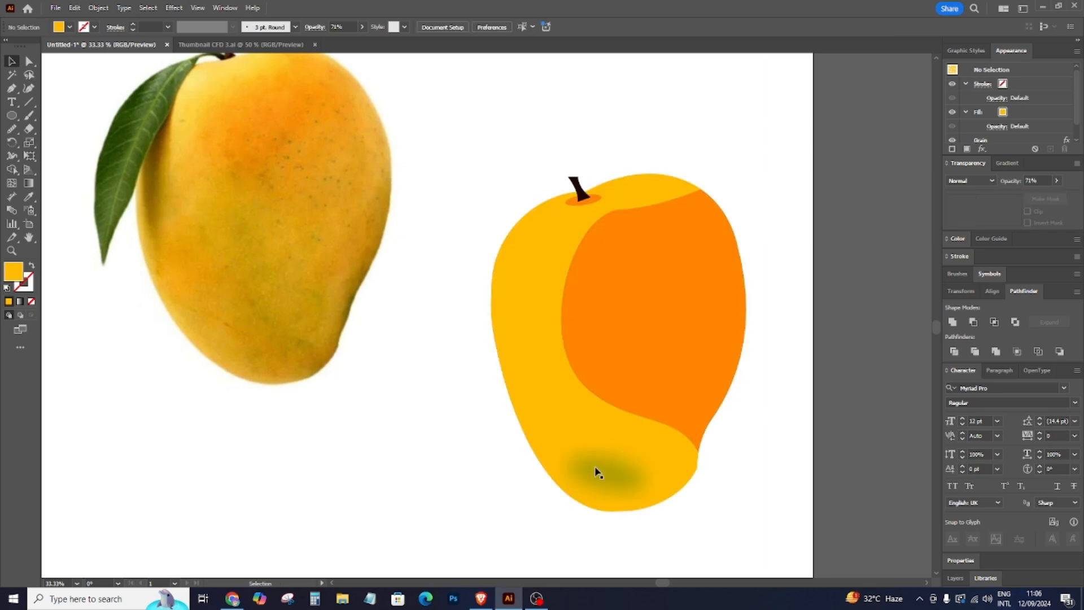
Set the blurred green ellipse's opacity to 41% and paste the grainy overlay back in front of the mango.
{"action": "key", "text": "v"}
{"action": "left_click", "coordinate": [595, 473]}
{"action": "left_click", "coordinate": [361, 28]}
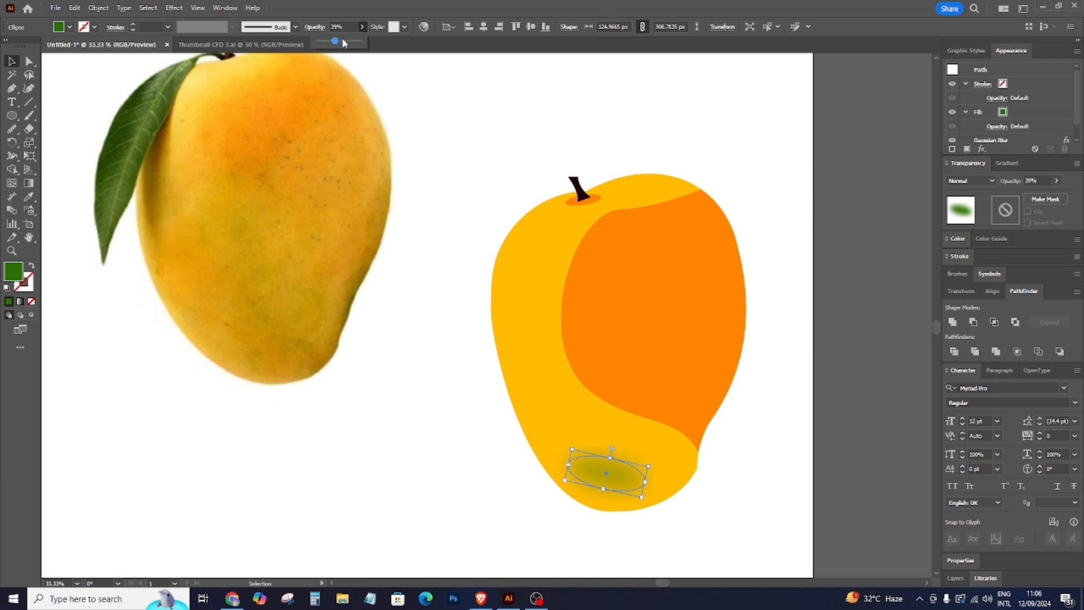
{"action": "left_click", "coordinate": [347, 43]}
{"action": "left_click_drag", "start_coordinate": [337, 45], "coordinate": [334, 46]}
{"action": "left_click", "coordinate": [791, 407]}
{"action": "key", "text": "ctrl+alt+3"}
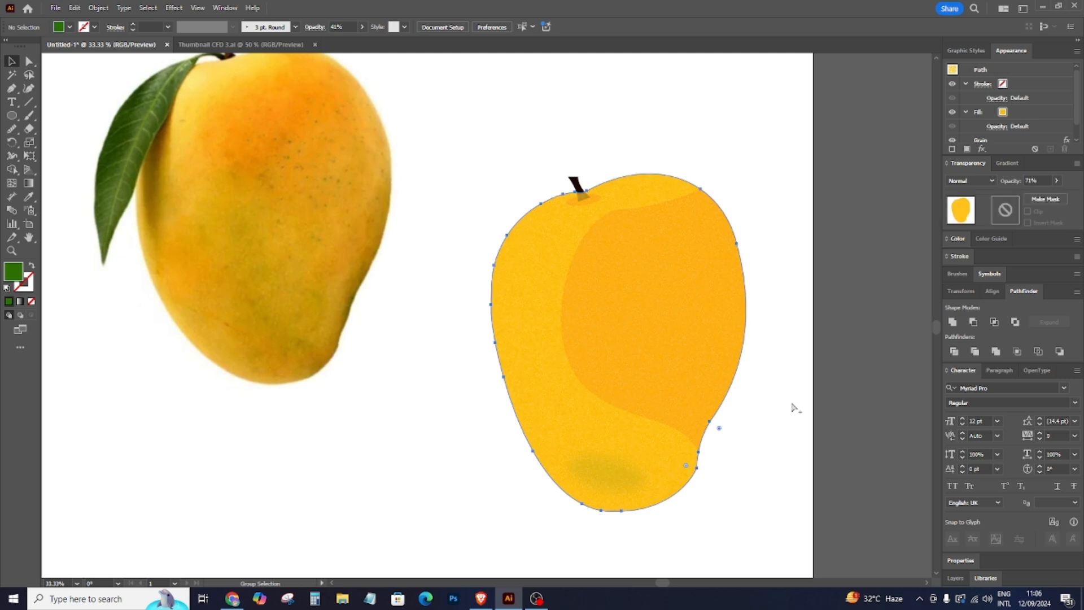
Select all parts of the vector mango, including the stem and green shading, and group them.
{"action": "left_click", "coordinate": [791, 407]}
{"action": "key", "text": "ctrl+minus"}
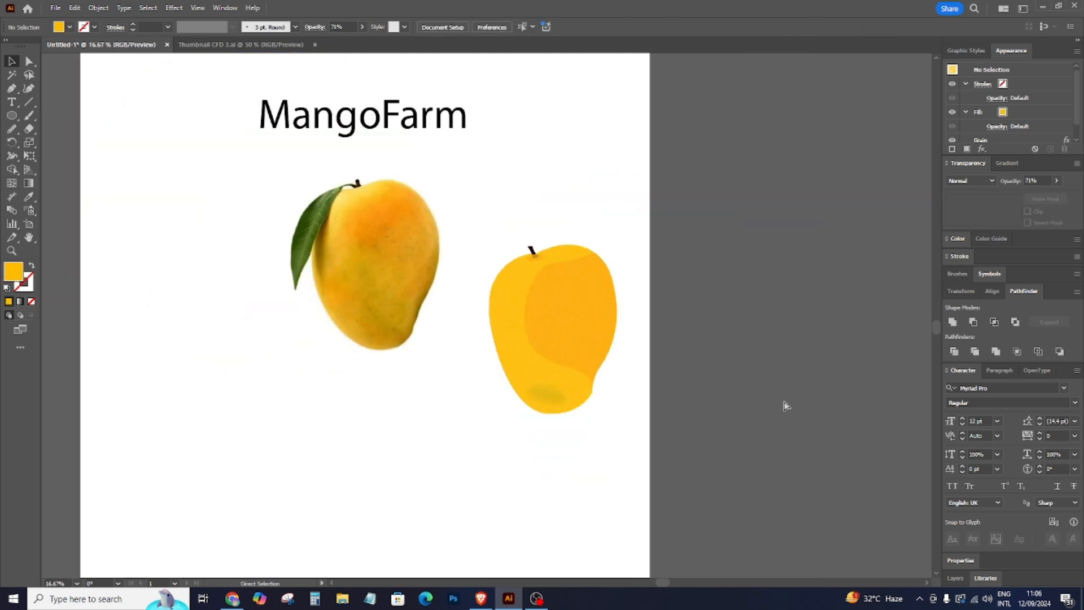
{"action": "key", "text": "ctrl+plus"}
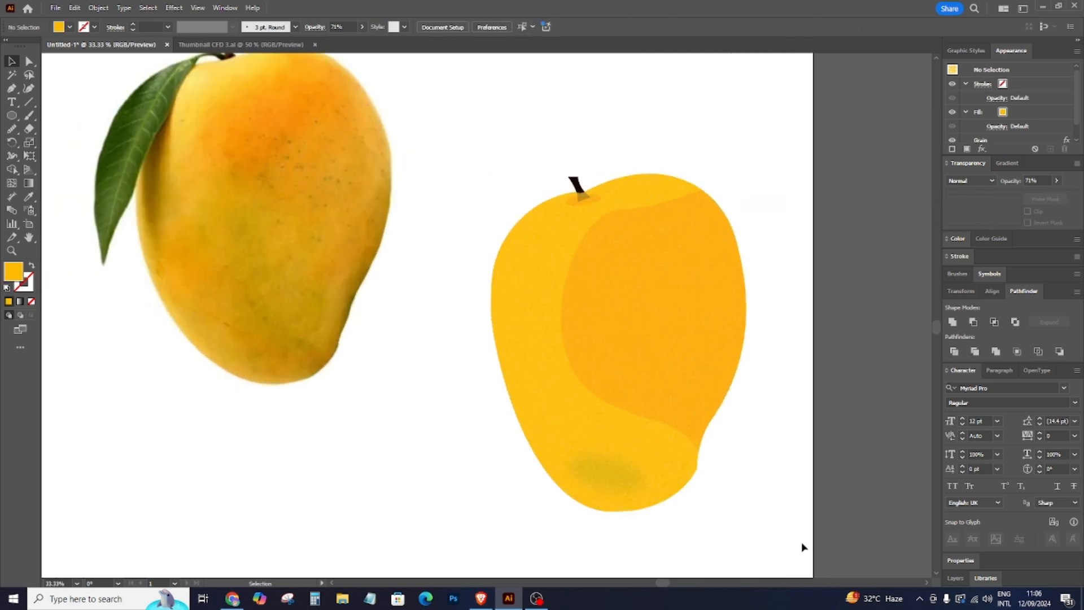
{"action": "left_click_drag", "start_coordinate": [497, 150], "coordinate": [794, 508]}
{"action": "left_click", "coordinate": [811, 497]}
{"action": "key", "text": "ctrl+minus"}
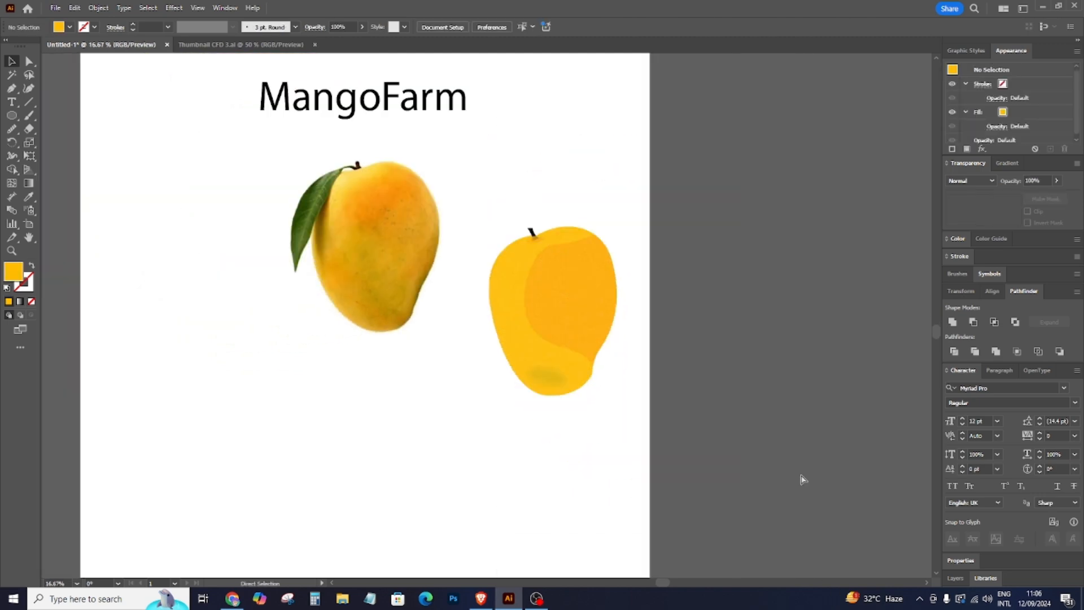
{"action": "left_click_drag", "start_coordinate": [566, 357], "coordinate": [613, 453]}
{"action": "right_click", "coordinate": [536, 445]}
{"action": "left_click", "coordinate": [605, 261]}
Scale the mango artwork down to a little over half its size and place it just below the mango photo.
{"action": "left_click_drag", "start_coordinate": [499, 443], "coordinate": [473, 323]}
{"action": "left_click_drag", "start_coordinate": [624, 380], "coordinate": [538, 386]}
{"action": "left_click", "coordinate": [687, 427]}
{"action": "key", "text": "a"}
{"action": "left_click_drag", "start_coordinate": [460, 275], "coordinate": [638, 538]}
{"action": "key", "text": "v"}
{"action": "left_click_drag", "start_coordinate": [491, 411], "coordinate": [452, 424]}
{"action": "left_click_drag", "start_coordinate": [531, 306], "coordinate": [476, 379]}
{"action": "left_click", "coordinate": [549, 383]}
{"action": "key", "text": "ctrl+equal"}
{"action": "scroll", "coordinate": [620, 383], "scroll_direction": "down", "scroll_amount": 5}
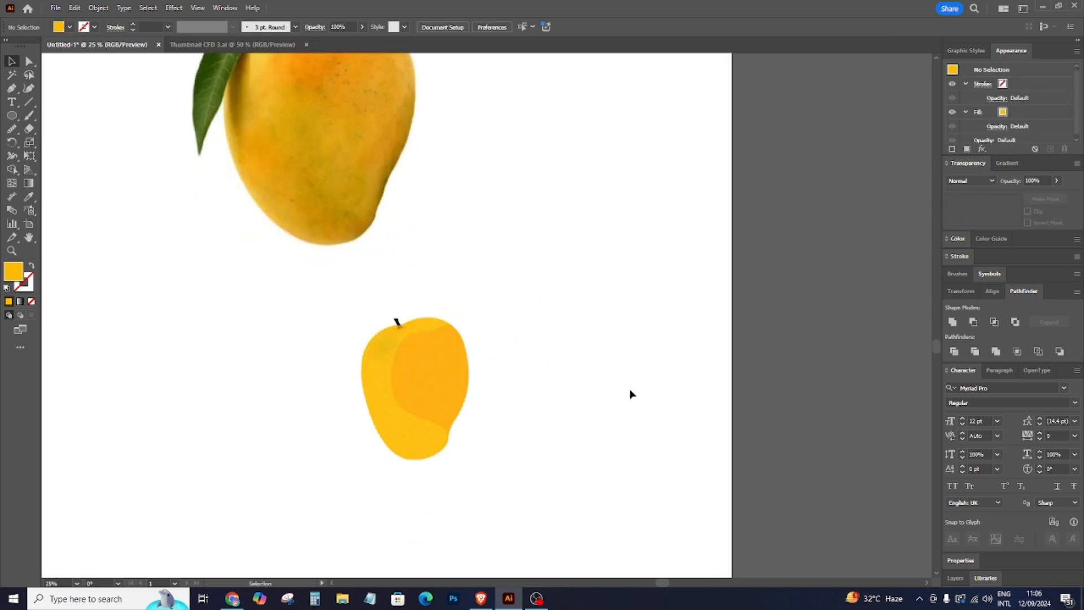
Enlarge the mango group proportionally and place it on the blank area to the lower right of the photo.
{"action": "left_click", "coordinate": [439, 373]}
{"action": "left_click_drag", "start_coordinate": [470, 278], "coordinate": [556, 194]}
{"action": "left_click_drag", "start_coordinate": [427, 307], "coordinate": [505, 316]}
{"action": "left_click", "coordinate": [662, 322]}
{"action": "key", "text": "ctrl+minus"}
{"action": "key", "text": "ctrl+minus"}
{"action": "key", "text": "ctrl+s"}
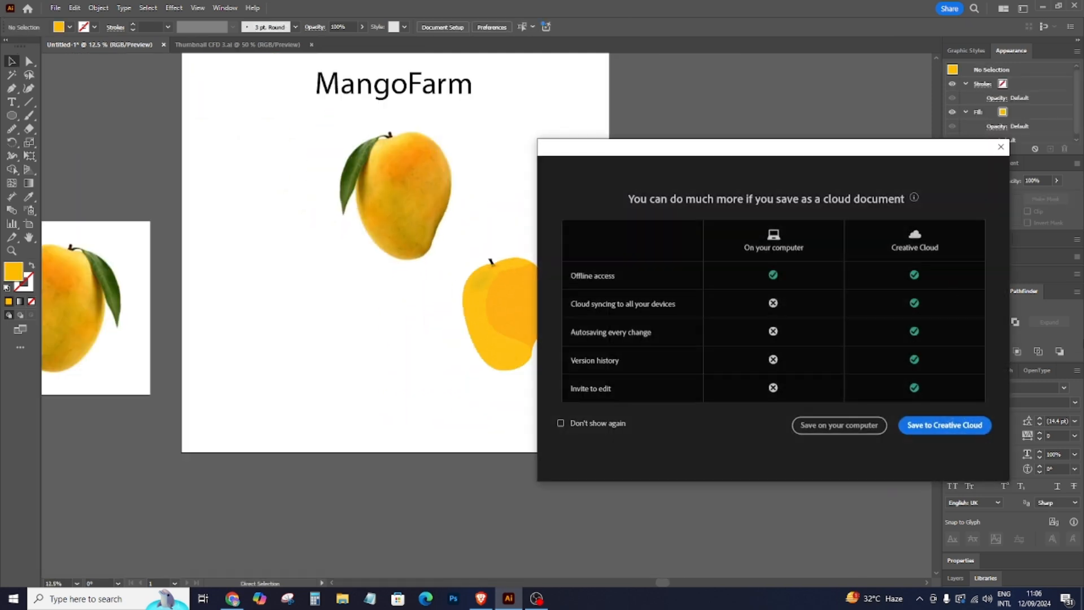
{"action": "left_click", "coordinate": [1000, 146]}
Draw a circle about 1574 px in diameter over the vector mango and fill it with dark green.
{"action": "left_click_drag", "start_coordinate": [11, 115], "coordinate": [58, 150]}
{"action": "left_click_drag", "start_coordinate": [440, 242], "coordinate": [589, 391]}
{"action": "left_click", "coordinate": [31, 197]}
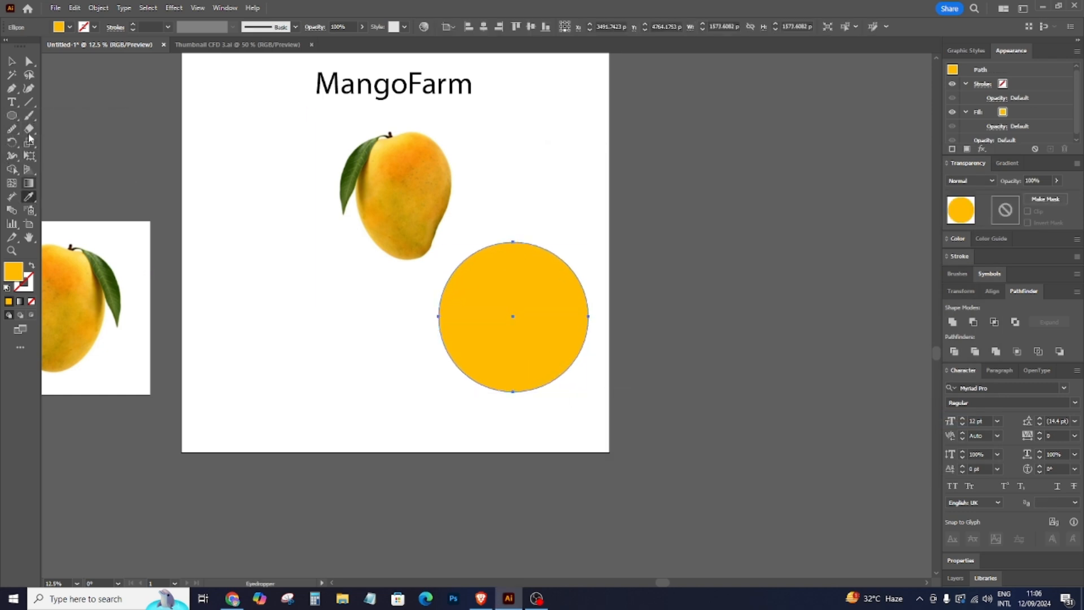
{"action": "left_click", "coordinate": [69, 27]}
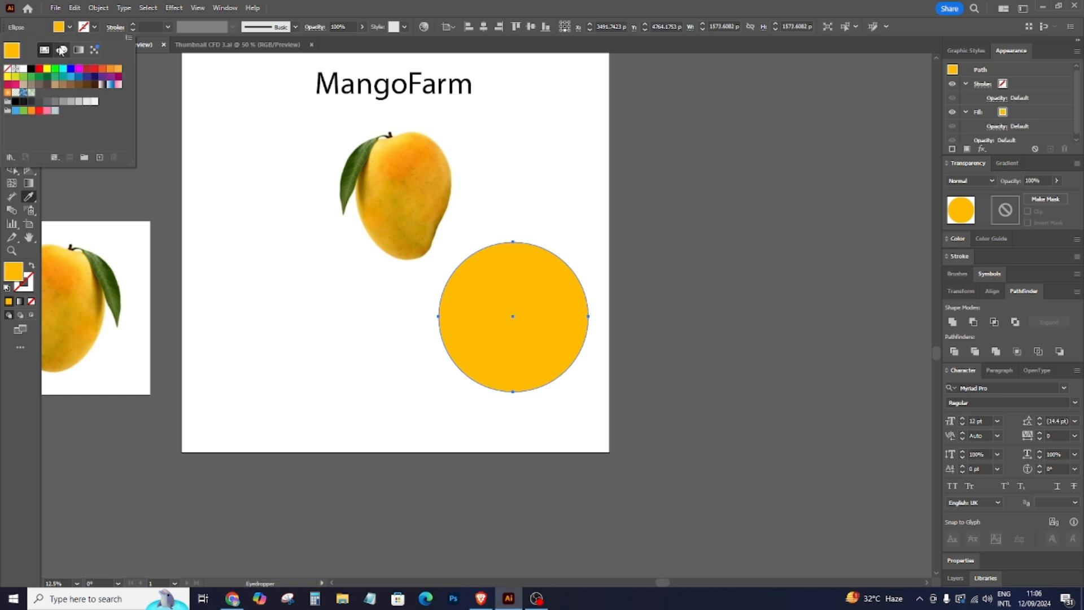
{"action": "left_click", "coordinate": [45, 80]}
{"action": "key", "text": "v"}
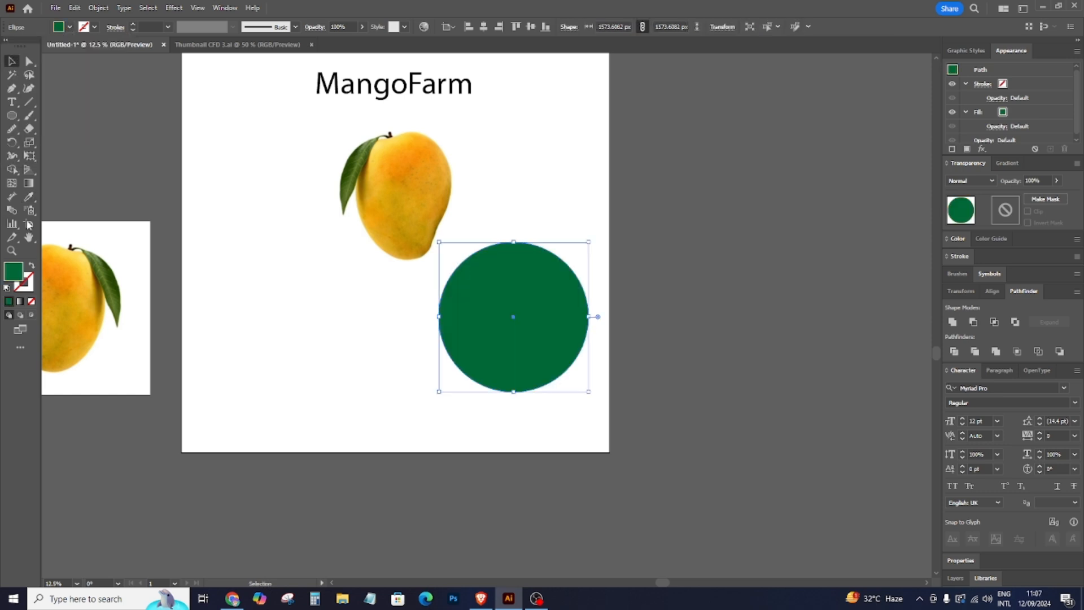
Convert the circle's green fill into a 20 pt outline with the lens-shaped, tapered width profile.
{"action": "left_click", "coordinate": [31, 266]}
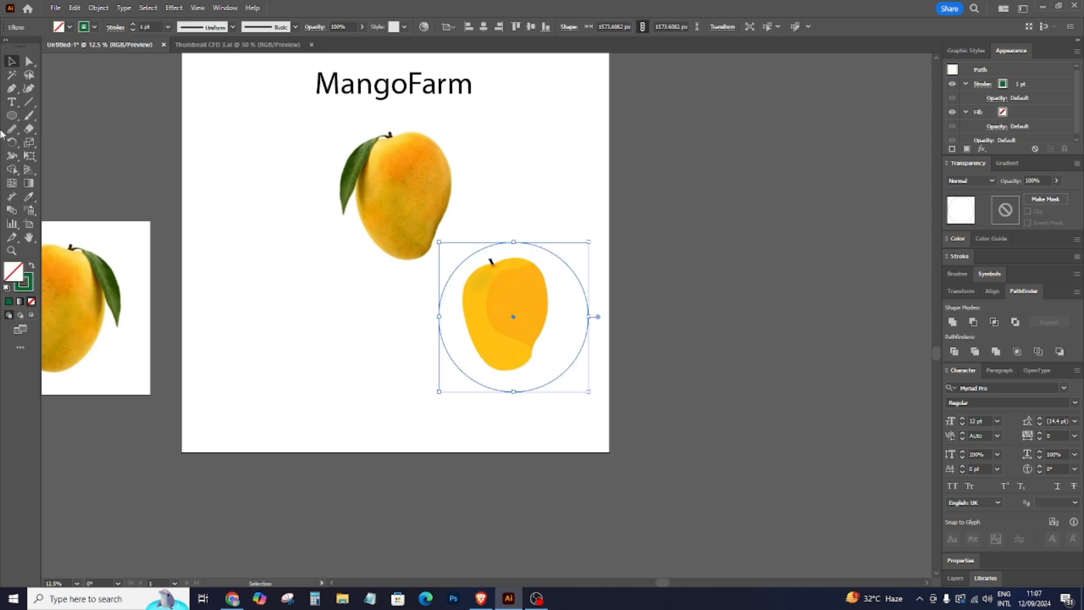
{"action": "left_click", "coordinate": [131, 25]}
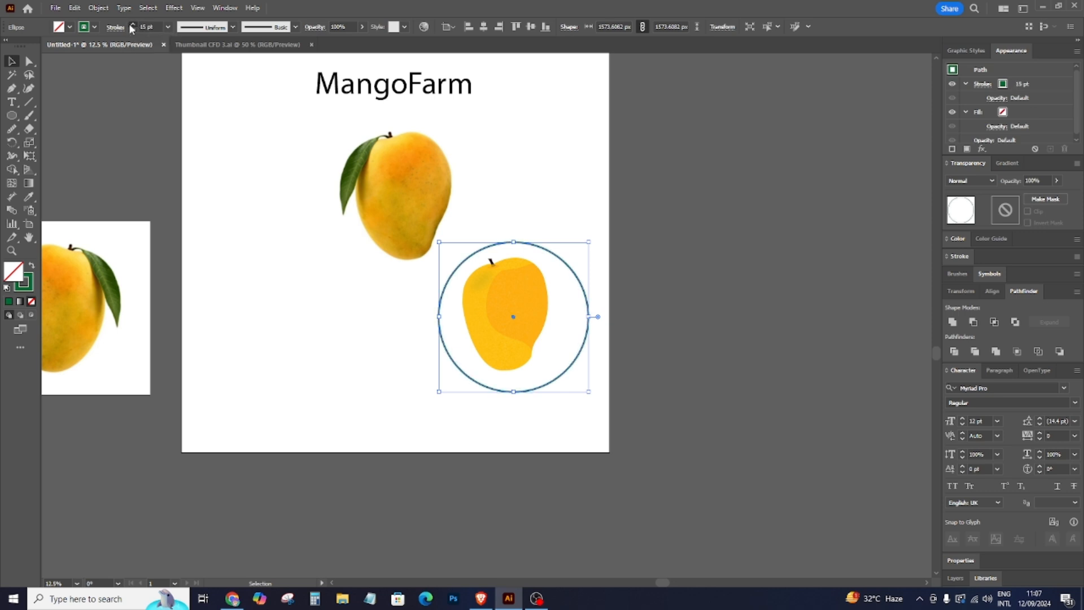
{"action": "left_click", "coordinate": [232, 27]}
{"action": "left_click", "coordinate": [211, 67]}
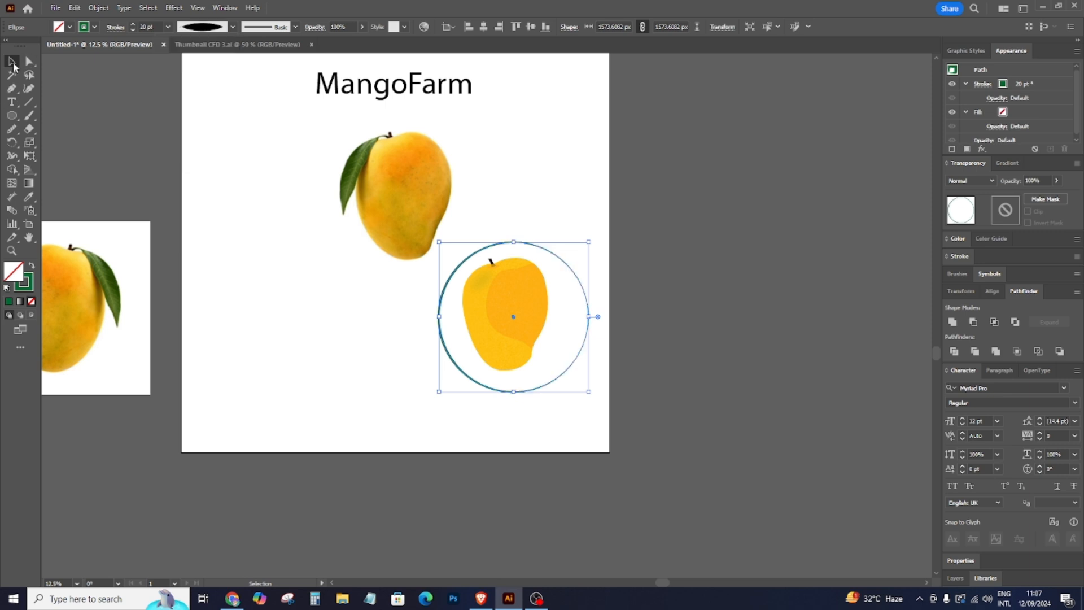
Cut the green ring with the Scissors tool at its rightmost anchor and slightly above it, and delete the short piece between.
{"action": "key", "text": "ctrl+plus"}
{"action": "key", "text": "ctrl+plus"}
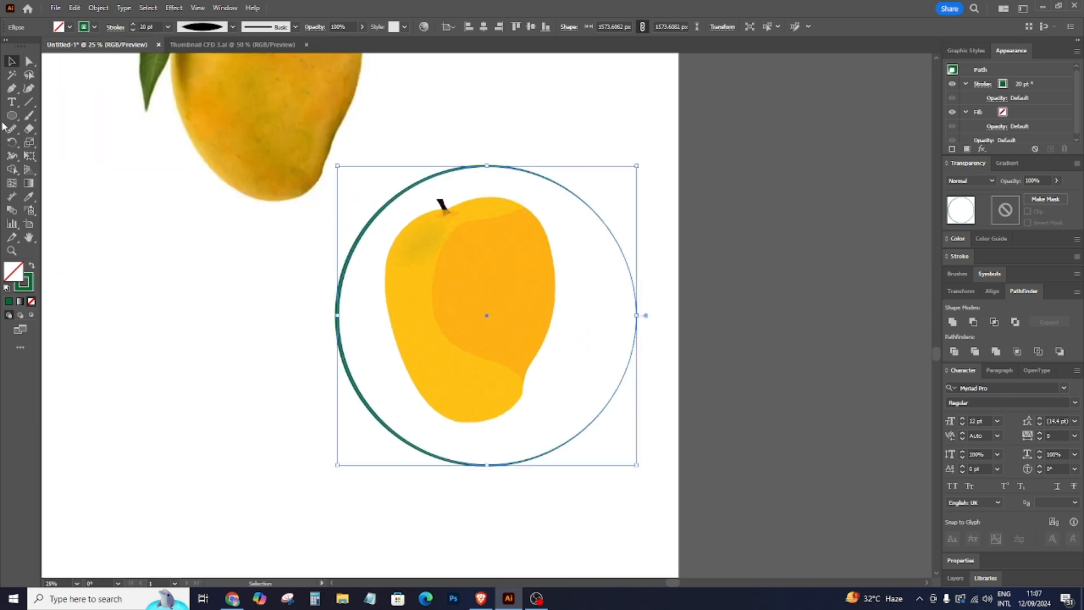
{"action": "left_click_drag", "start_coordinate": [36, 134], "coordinate": [82, 137]}
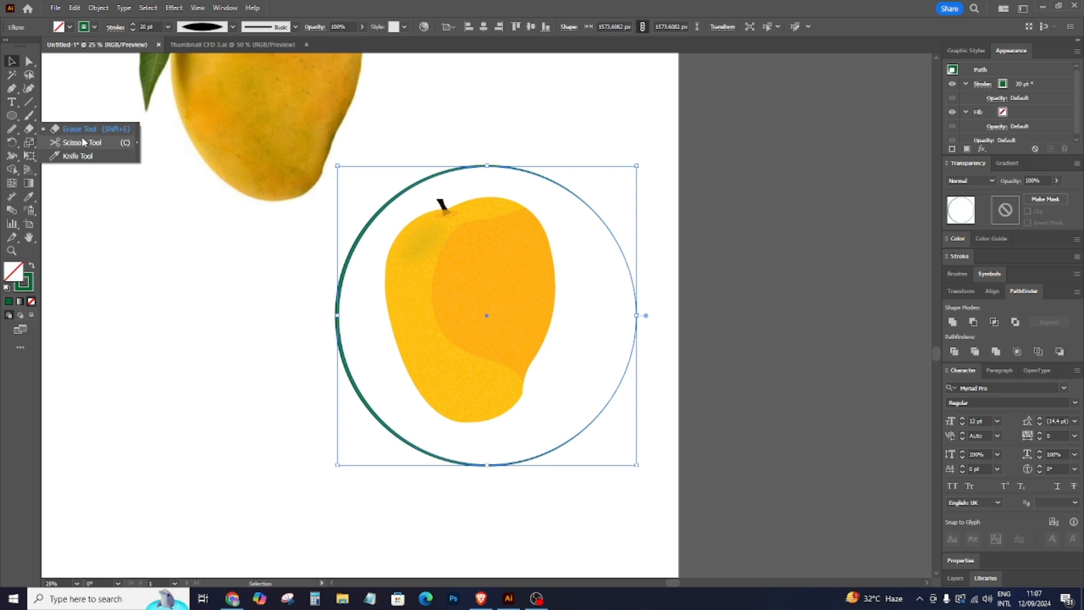
{"action": "left_click", "coordinate": [636, 316]}
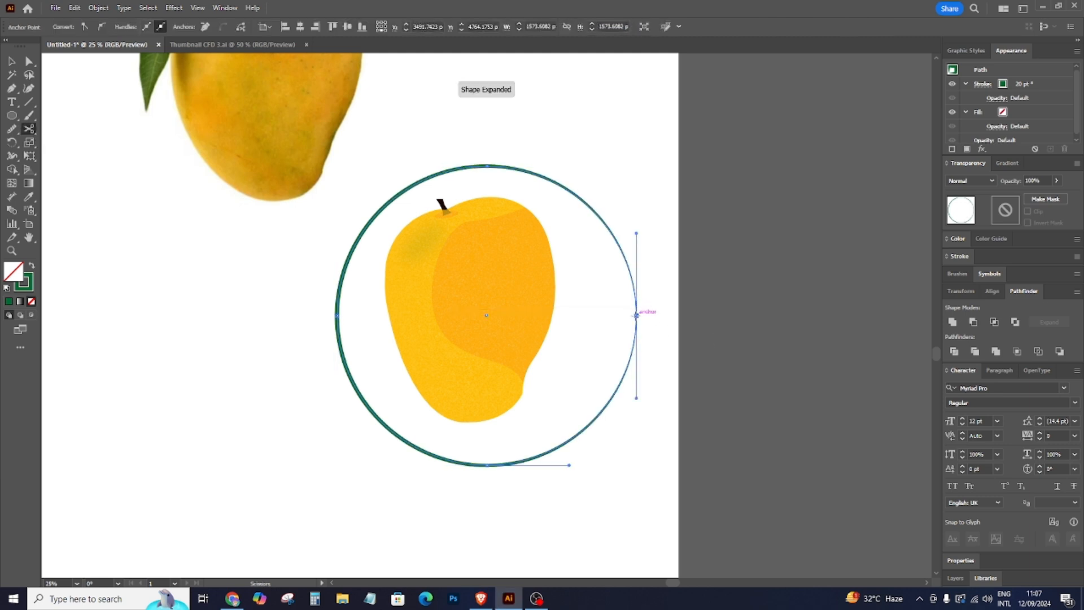
{"action": "left_click", "coordinate": [625, 261]}
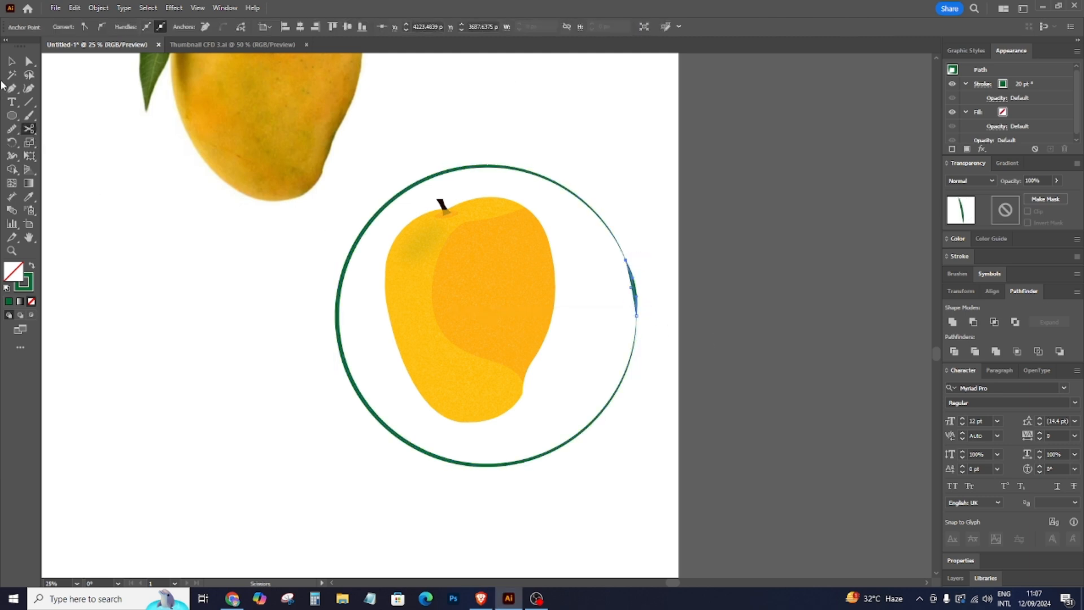
{"action": "left_click", "coordinate": [11, 61]}
{"action": "left_click", "coordinate": [837, 255]}
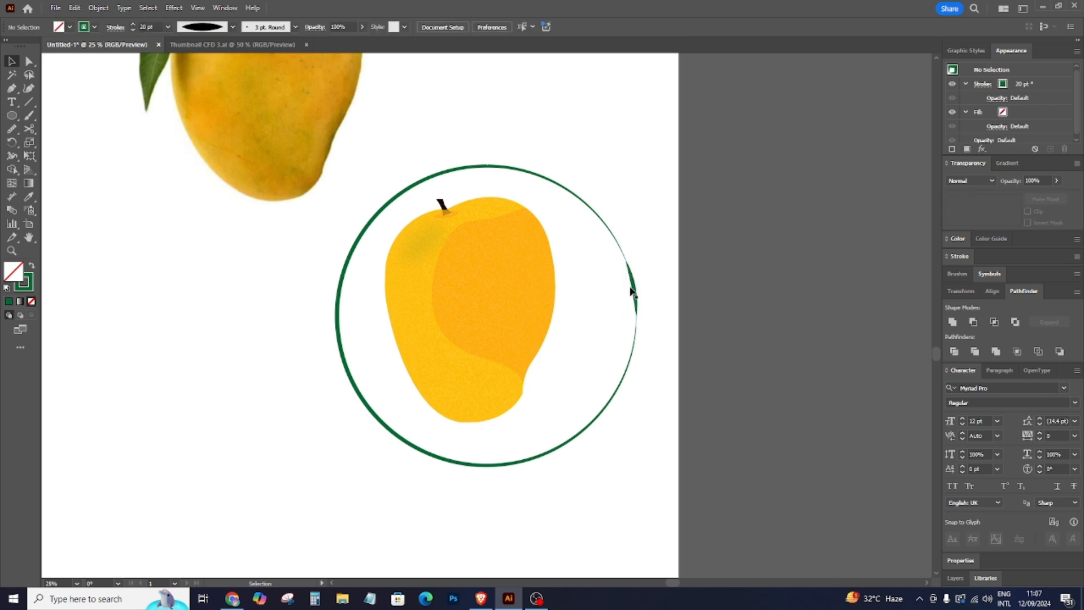
{"action": "left_click", "coordinate": [631, 291]}
{"action": "key", "text": "Delete"}
Shift the mango group slightly to the right inside the open green ring.
{"action": "left_click_drag", "start_coordinate": [492, 267], "coordinate": [513, 269]}
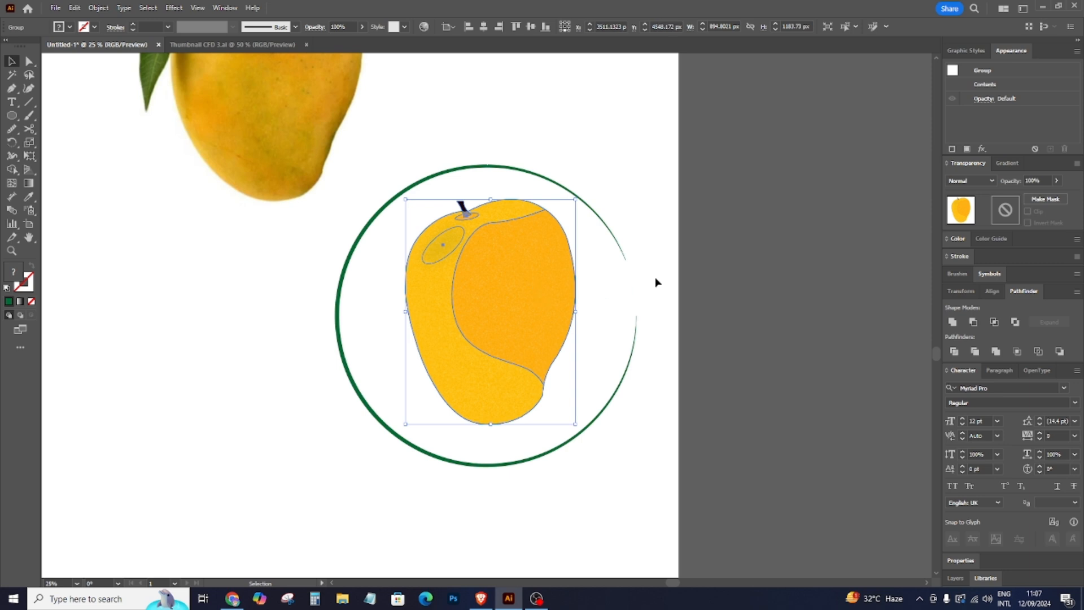
{"action": "left_click", "coordinate": [681, 270]}
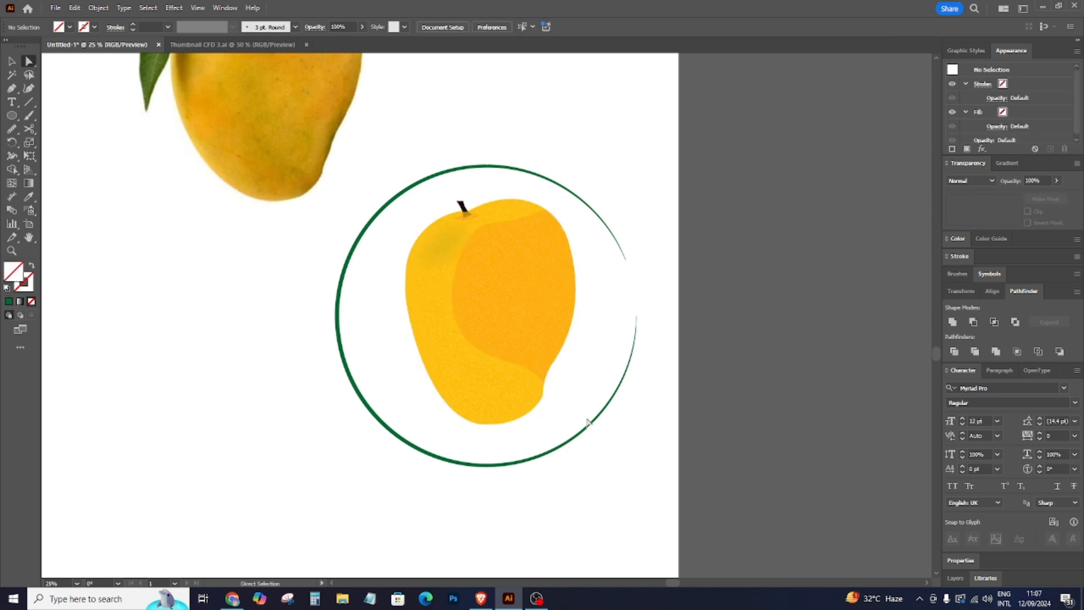
{"action": "left_click", "coordinate": [535, 398]}
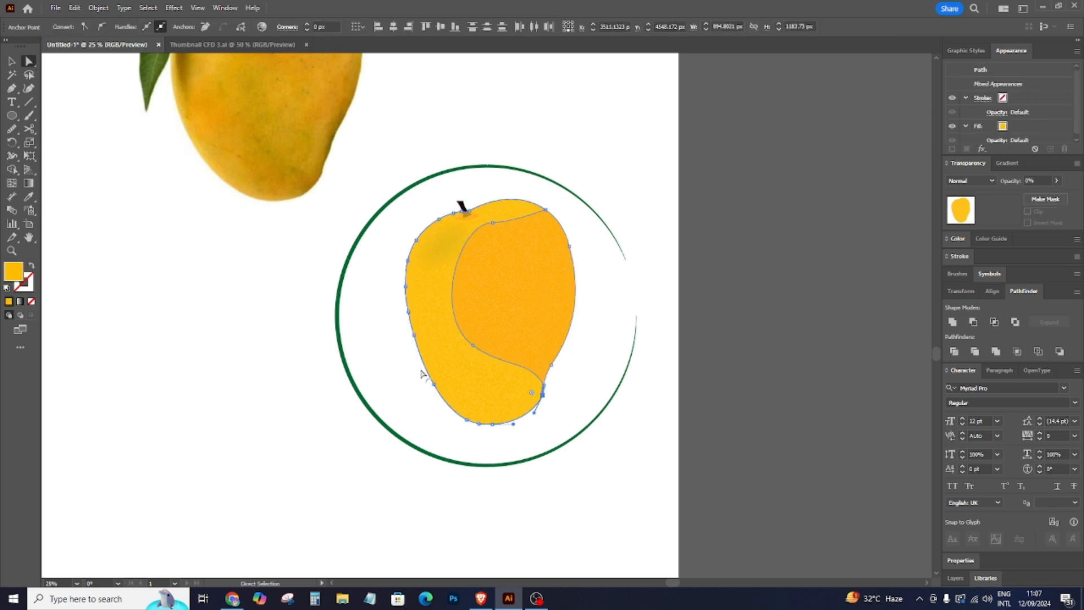
{"action": "left_click", "coordinate": [753, 464]}
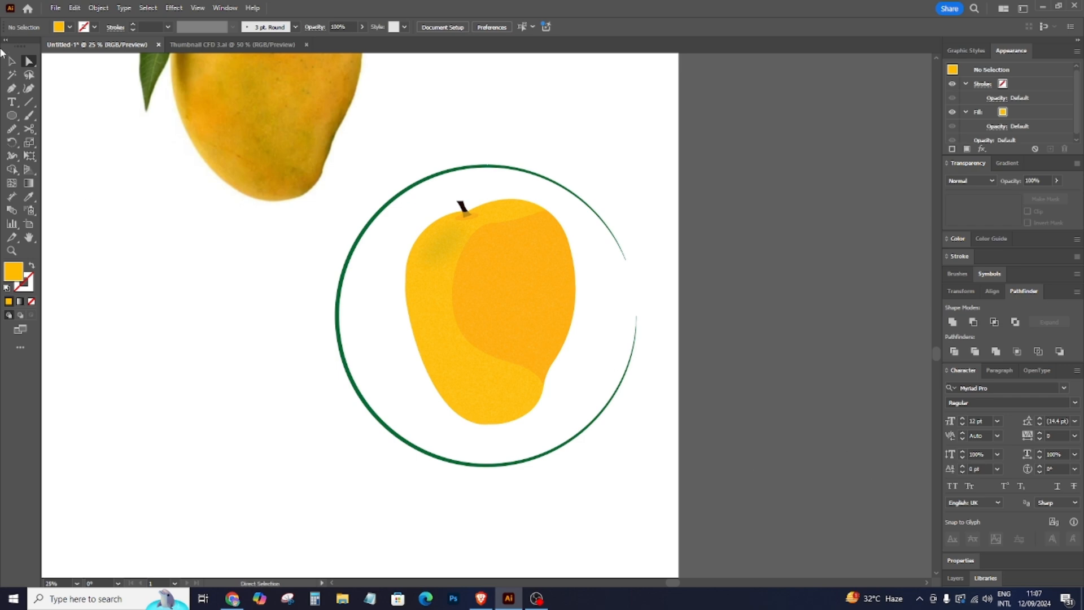
{"action": "left_click", "coordinate": [10, 60]}
{"action": "key", "text": "ctrl+s"}
{"action": "left_click", "coordinate": [1001, 146]}
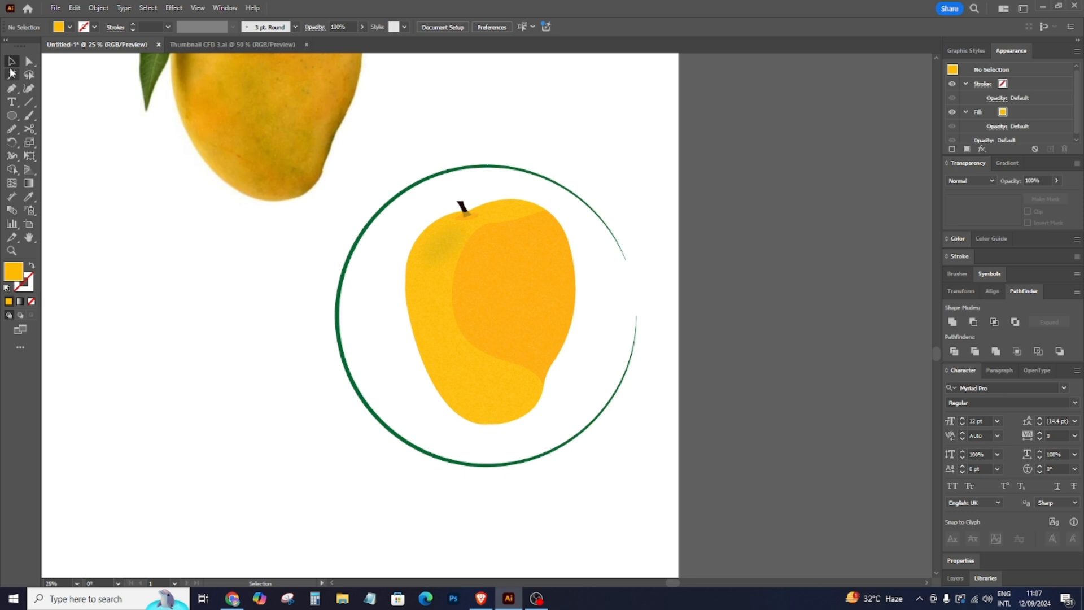
Widen the ring's gap by cutting its upper end at the upper right with the Scissors tool and deleting the cut-off piece.
{"action": "left_click", "coordinate": [625, 259]}
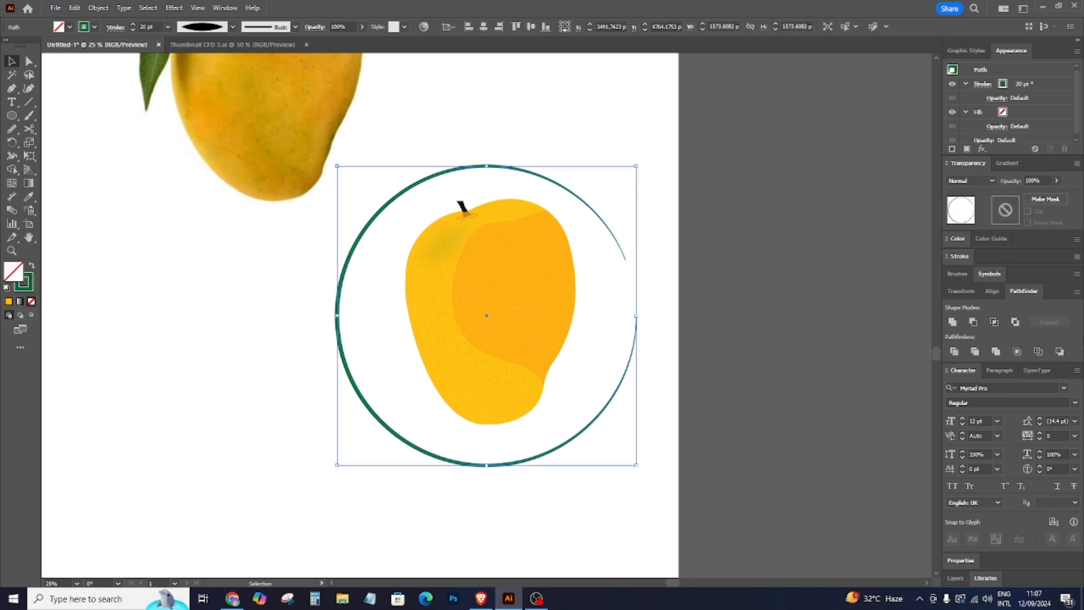
{"action": "left_click", "coordinate": [31, 126]}
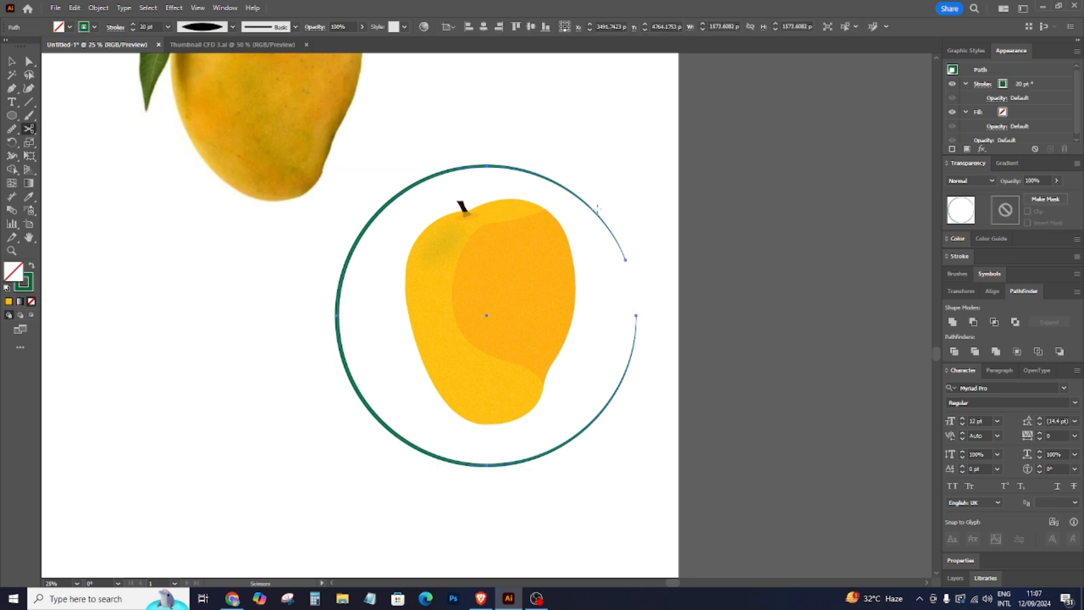
{"action": "left_click", "coordinate": [593, 208]}
{"action": "left_click", "coordinate": [12, 60]}
{"action": "left_click", "coordinate": [618, 226]}
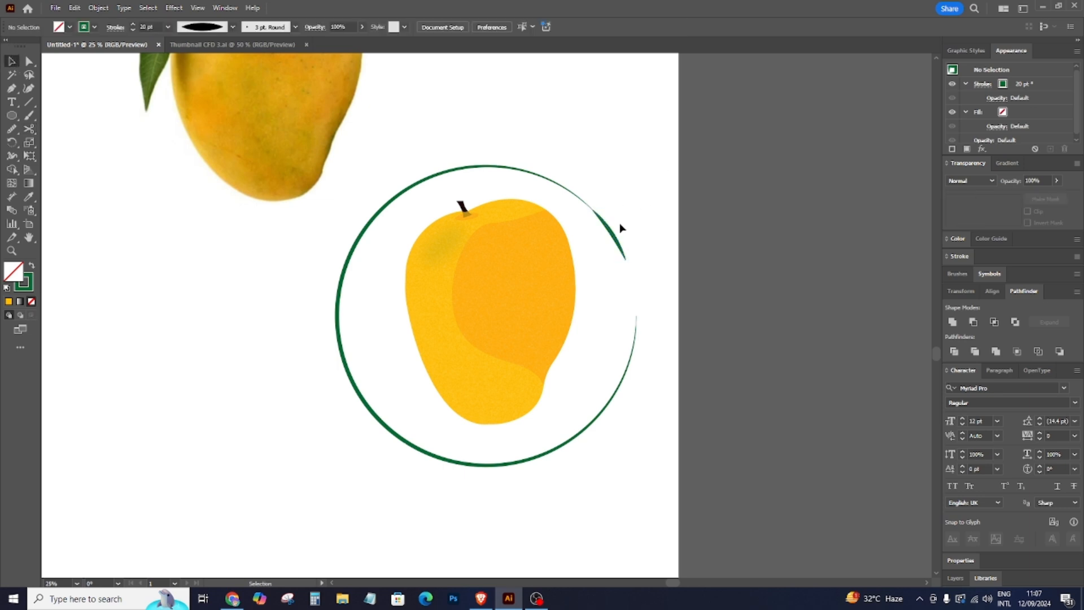
{"action": "left_click", "coordinate": [616, 246]}
{"action": "key", "text": "Delete"}
Increase the open green ring's stroke weight to 50 pt.
{"action": "left_click", "coordinate": [534, 177]}
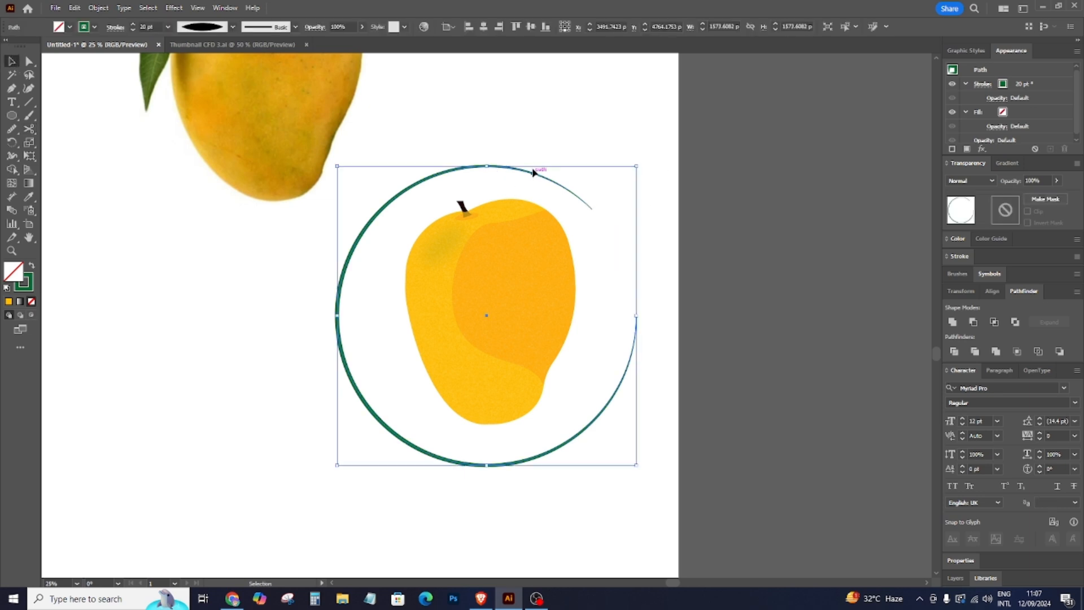
{"action": "left_click", "coordinate": [133, 25]}
{"action": "left_click", "coordinate": [134, 25]}
{"action": "left_click", "coordinate": [134, 25]}
{"action": "left_click", "coordinate": [133, 25]}
{"action": "left_click", "coordinate": [133, 25]}
{"action": "left_click", "coordinate": [133, 25]}
{"action": "left_click", "coordinate": [133, 25]}
{"action": "left_click", "coordinate": [134, 25]}
{"action": "left_click", "coordinate": [133, 25]}
{"action": "left_click", "coordinate": [133, 25]}
{"action": "left_click", "coordinate": [133, 25]}
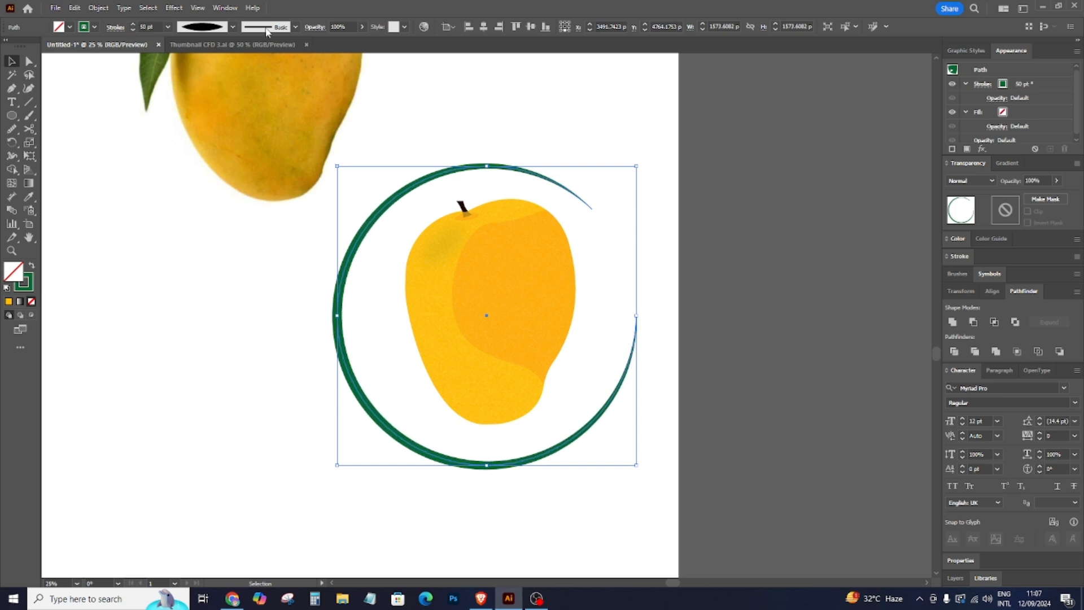
{"action": "left_click", "coordinate": [618, 175]}
Trace the leaf's stalk and outer edge on the mango photo with the Pen tool, from the stem down to the leaf tip.
{"action": "key", "text": "ctrl+minus"}
{"action": "key", "text": "ctrl+minus"}
{"action": "key", "text": "ctrl+minus"}
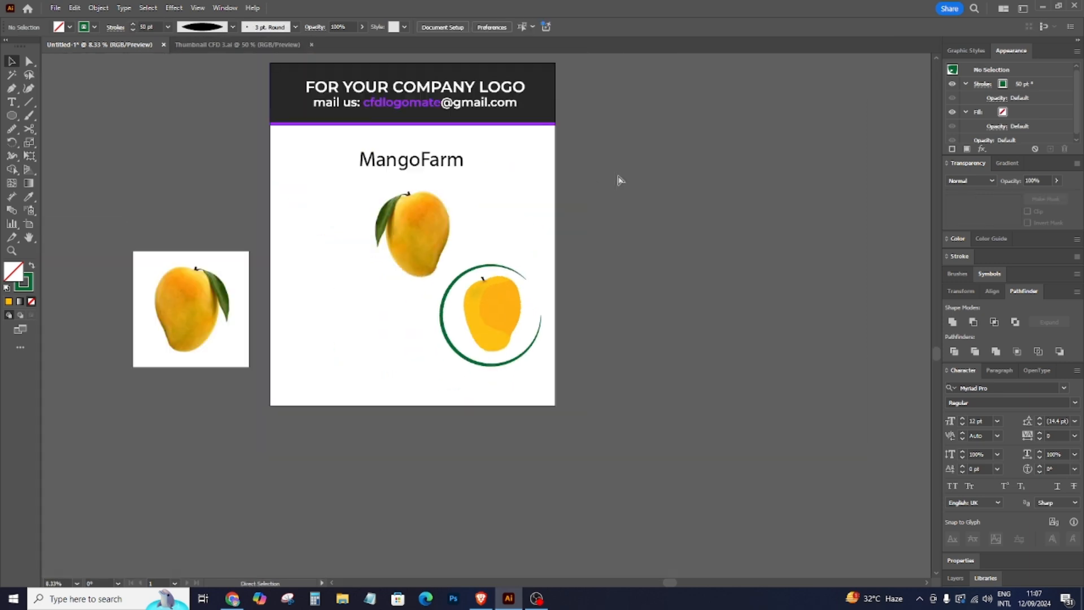
{"action": "key", "text": "ctrl+equal"}
{"action": "scroll", "coordinate": [407, 214], "scroll_direction": "up", "scroll_amount": 2}
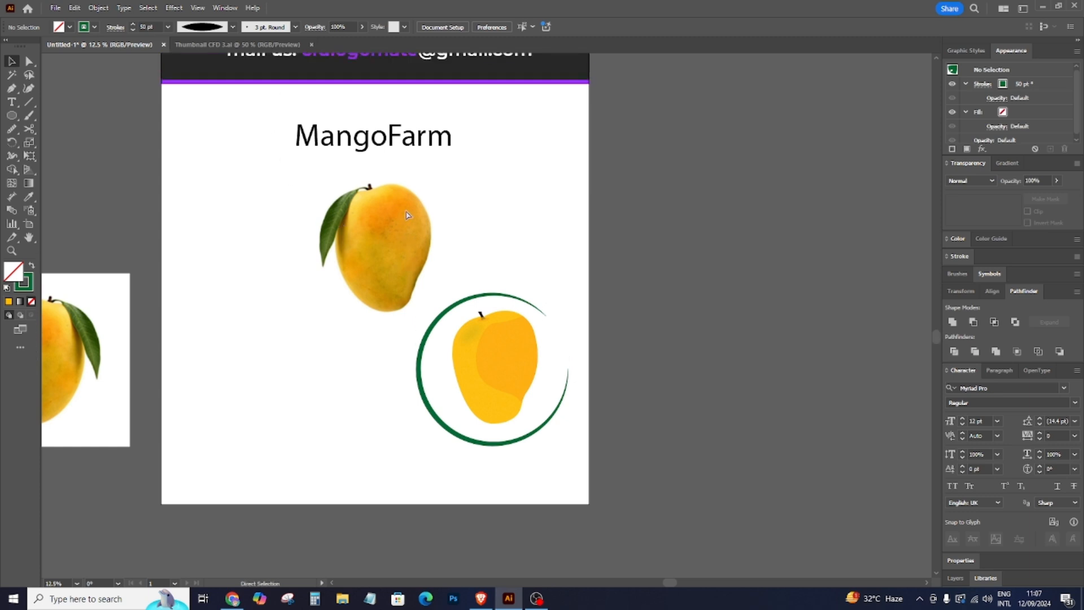
{"action": "key", "text": "ctrl+equal"}
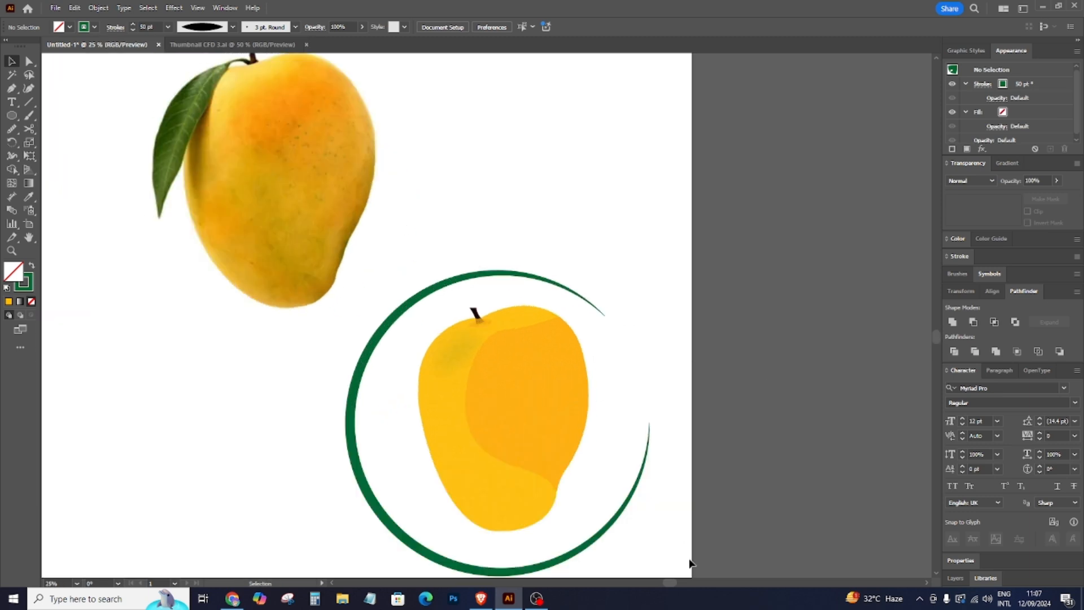
{"action": "left_click_drag", "start_coordinate": [675, 586], "coordinate": [621, 586]}
{"action": "scroll", "coordinate": [424, 310], "scroll_direction": "up", "scroll_amount": 4}
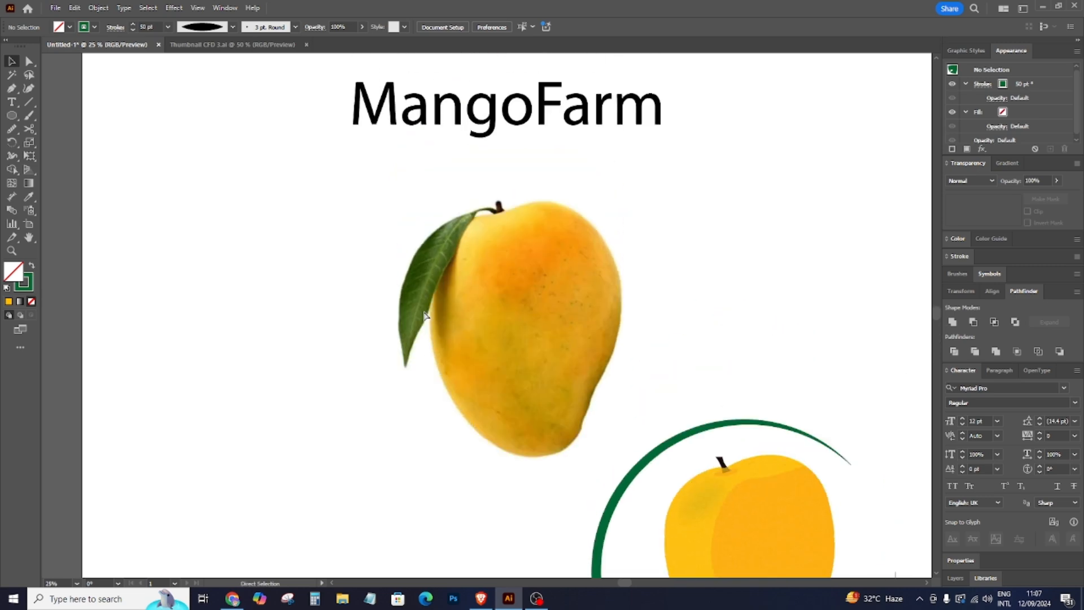
{"action": "key", "text": "ctrl+equal"}
{"action": "left_click", "coordinate": [13, 89]}
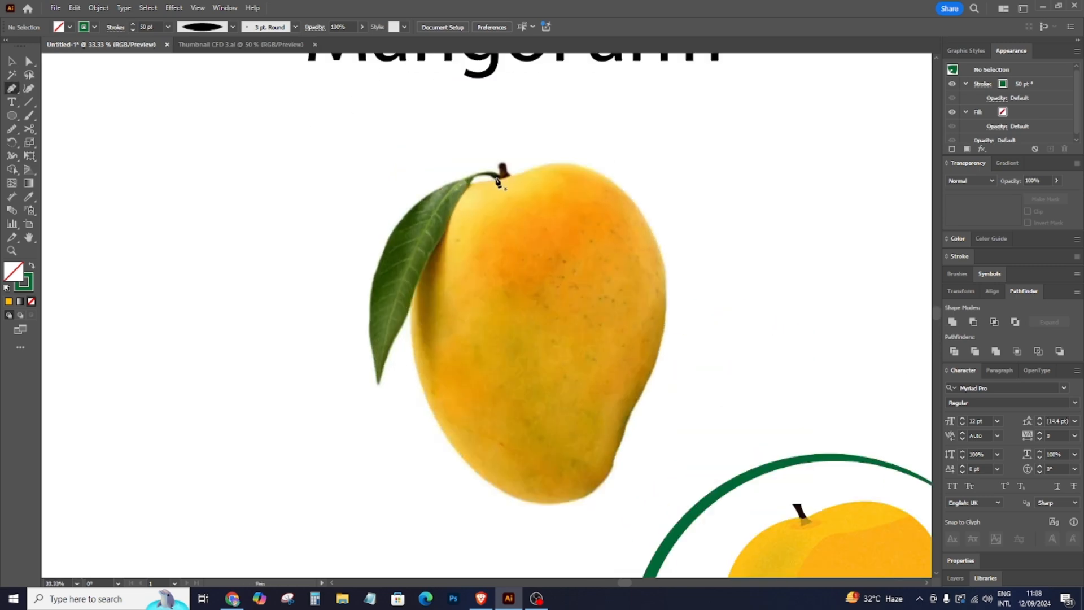
{"action": "left_click", "coordinate": [500, 179]}
{"action": "left_click_drag", "start_coordinate": [473, 173], "coordinate": [472, 174]}
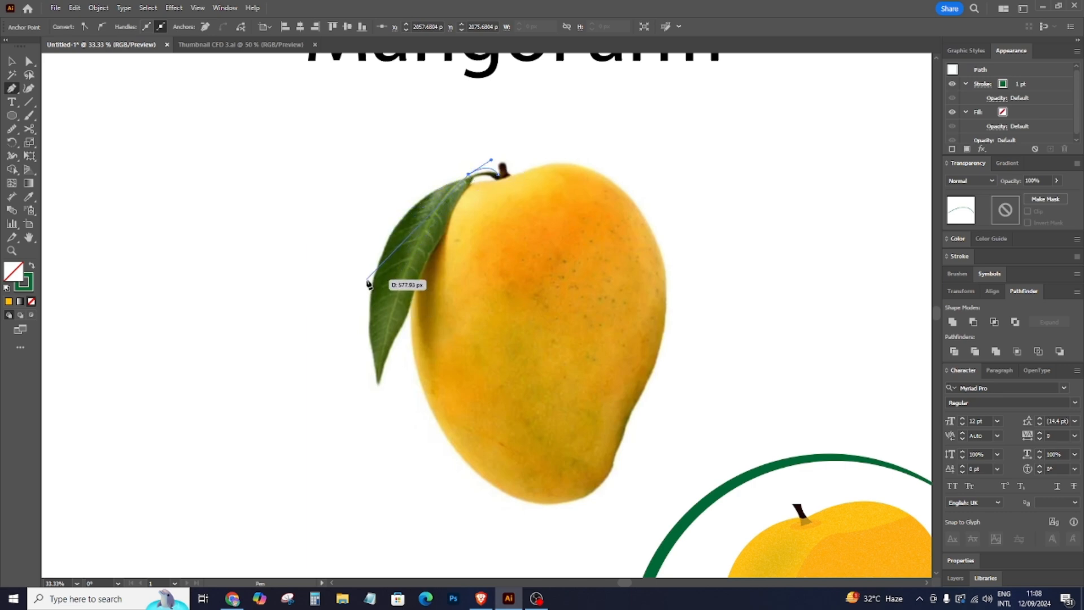
{"action": "left_click_drag", "start_coordinate": [377, 266], "coordinate": [372, 339]}
{"action": "left_click", "coordinate": [377, 266]}
{"action": "left_click", "coordinate": [369, 315]}
{"action": "left_click_drag", "start_coordinate": [378, 387], "coordinate": [391, 404]}
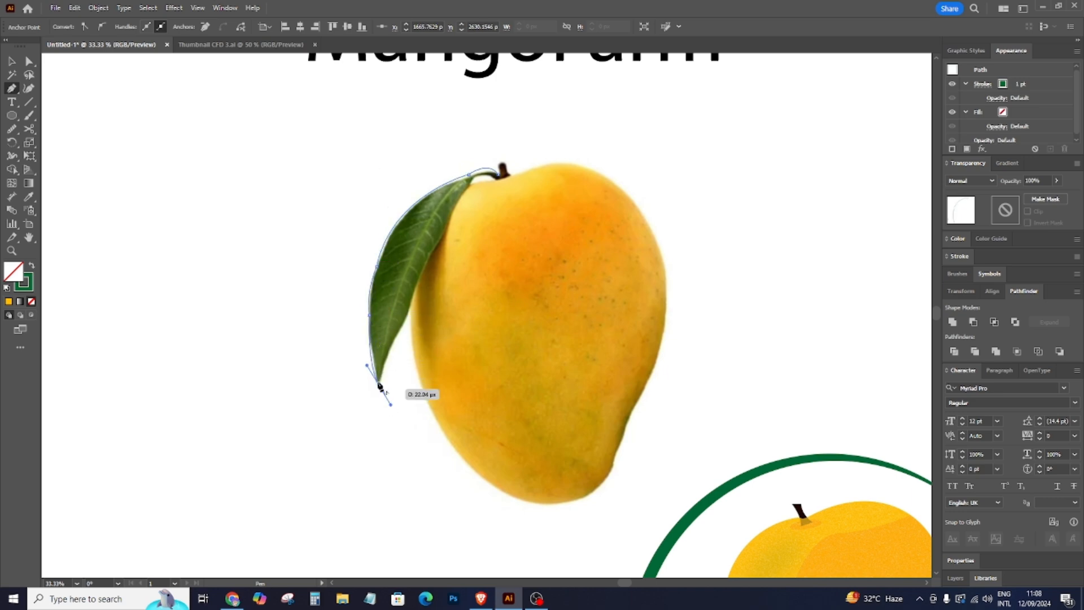
Trace the leaf's inner edge from the tip back up to the stem with the Pen tool to complete the outline.
{"action": "left_click", "coordinate": [379, 387]}
{"action": "left_click_drag", "start_coordinate": [390, 341], "coordinate": [409, 323]}
{"action": "left_click_drag", "start_coordinate": [420, 269], "coordinate": [439, 252]}
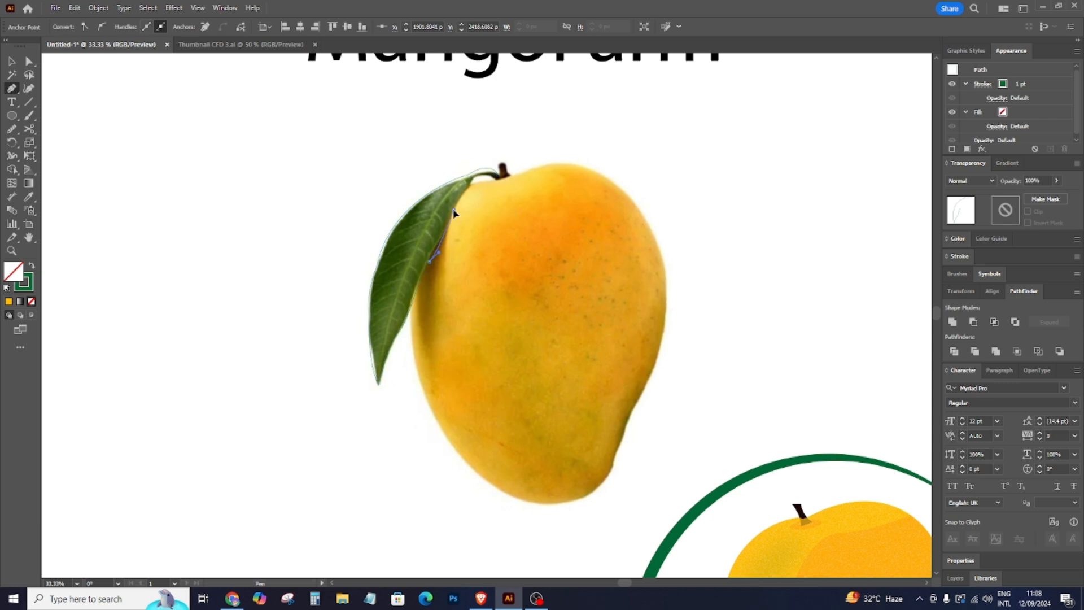
{"action": "left_click_drag", "start_coordinate": [460, 195], "coordinate": [500, 182]}
{"action": "left_click", "coordinate": [12, 60]}
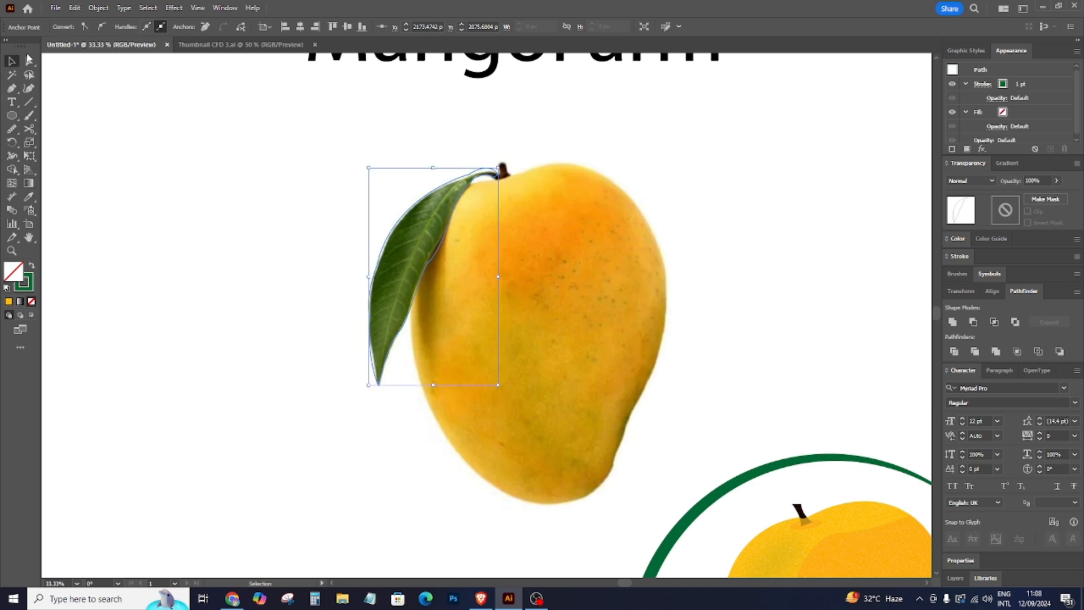
Give the traced leaf outline a green fill with no stroke and lower its opacity to 49% over the photo.
{"action": "left_click", "coordinate": [425, 239]}
{"action": "left_click", "coordinate": [437, 257]}
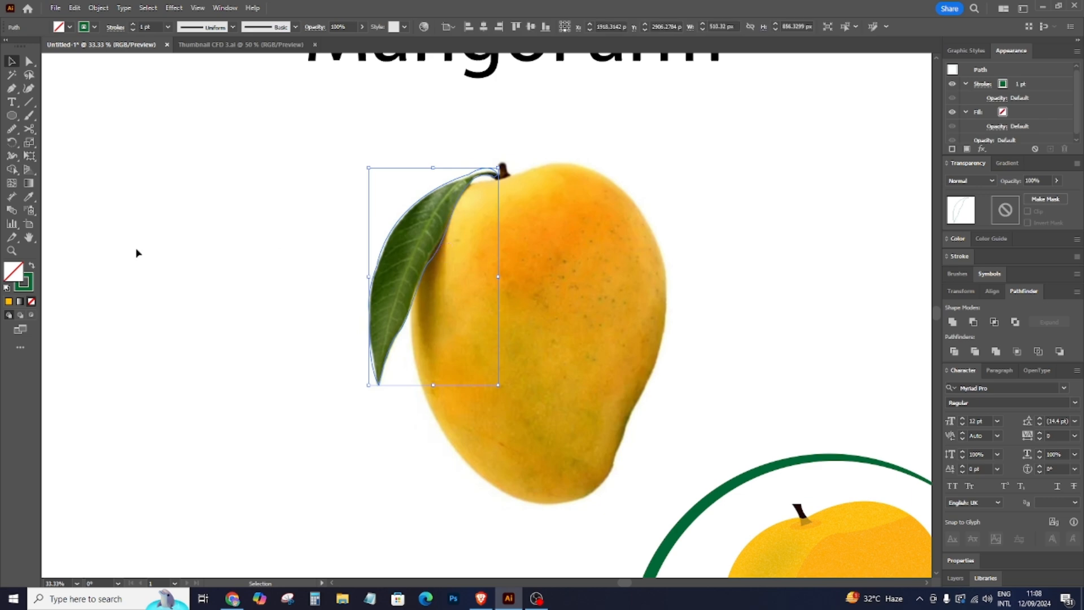
{"action": "left_click", "coordinate": [32, 266]}
{"action": "mouse_move", "coordinate": [445, 290]}
{"action": "left_mouse_down"}
{"action": "mouse_move", "coordinate": [687, 362]}
{"action": "mouse_move", "coordinate": [769, 356]}
{"action": "mouse_move", "coordinate": [750, 353]}
{"action": "left_mouse_up"}
{"action": "key", "text": "ctrl+z"}
{"action": "left_click_drag", "start_coordinate": [362, 27], "coordinate": [342, 42]}
{"action": "left_click", "coordinate": [535, 114]}
{"action": "key", "text": "ctrl+equal"}
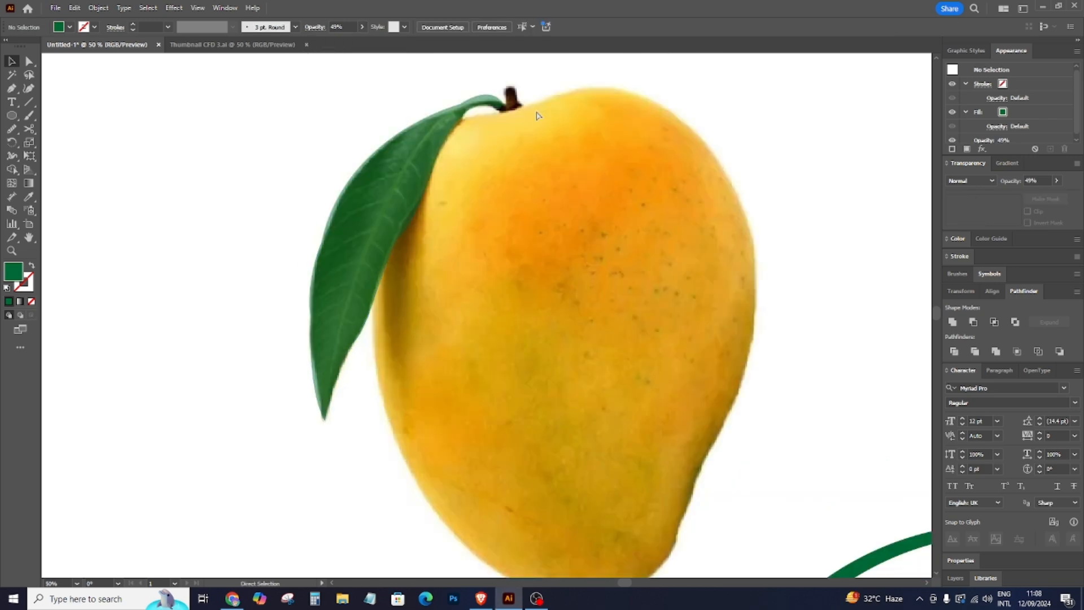
Draw the leaf's curved midrib from the stalk toward the tip with the Pen tool and make it an unfilled white stroke.
{"action": "left_click", "coordinate": [11, 88]}
{"action": "left_click", "coordinate": [445, 120]}
{"action": "left_click_drag", "start_coordinate": [332, 373], "coordinate": [317, 525]}
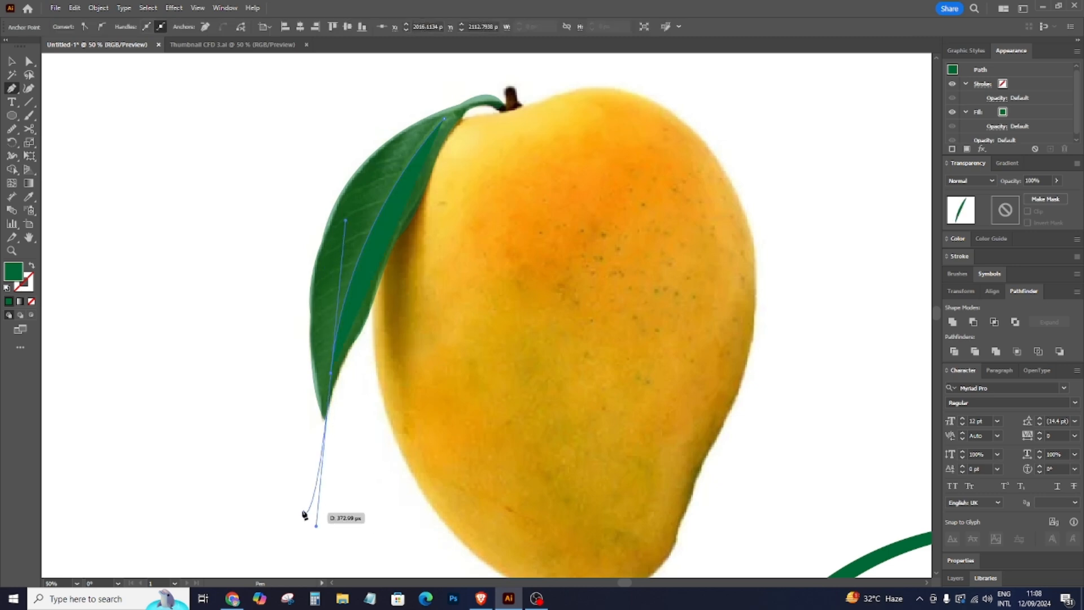
{"action": "left_click", "coordinate": [29, 197]}
{"action": "left_click", "coordinate": [87, 241]}
{"action": "left_click", "coordinate": [32, 267]}
{"action": "key", "text": "v"}
{"action": "left_click", "coordinate": [281, 133]}
{"action": "left_click", "coordinate": [395, 181]}
Set the midrib's stroke weight to 5 pt and apply a width profile that tapers at both ends.
{"action": "left_click", "coordinate": [133, 24]}
{"action": "left_click", "coordinate": [133, 24]}
{"action": "left_click", "coordinate": [133, 25]}
{"action": "left_click", "coordinate": [133, 24]}
{"action": "left_click", "coordinate": [233, 27]}
{"action": "left_click", "coordinate": [217, 56]}
{"action": "left_click", "coordinate": [237, 173]}
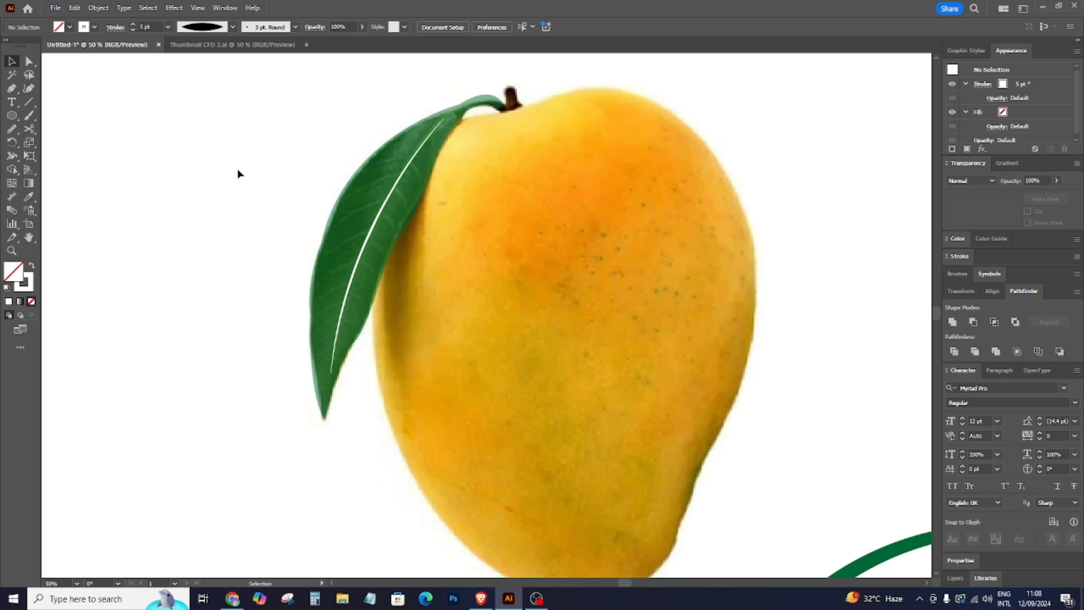
Draw the uppermost side vein from the midrib toward the leaf's outer edge, copying the midrib's white stroke and applying a tapered width profile.
{"action": "left_click", "coordinate": [11, 88]}
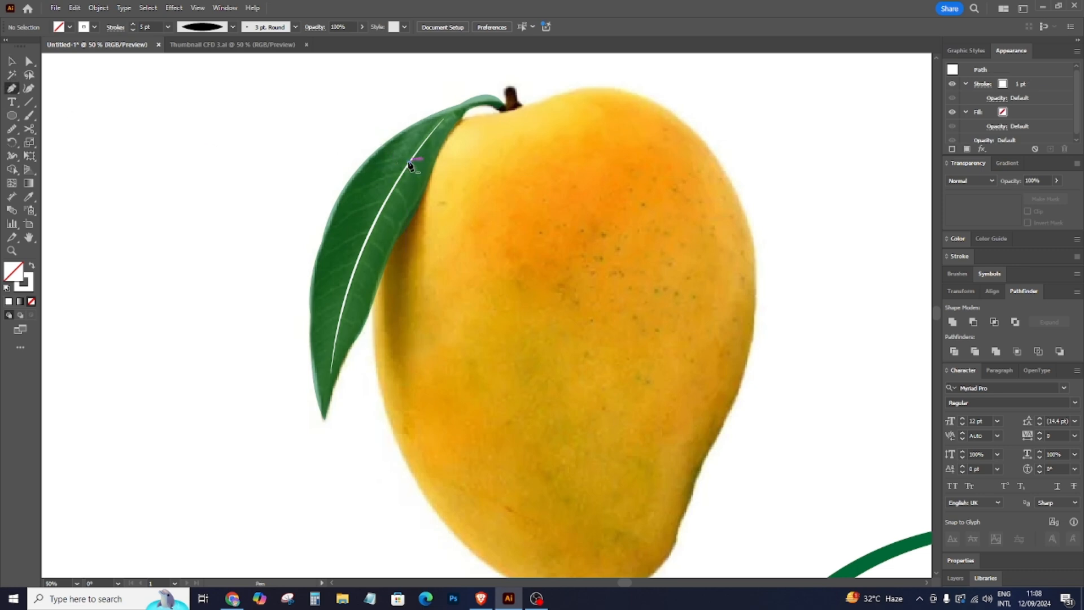
{"action": "left_click", "coordinate": [409, 162]}
{"action": "left_click_drag", "start_coordinate": [384, 163], "coordinate": [365, 172]}
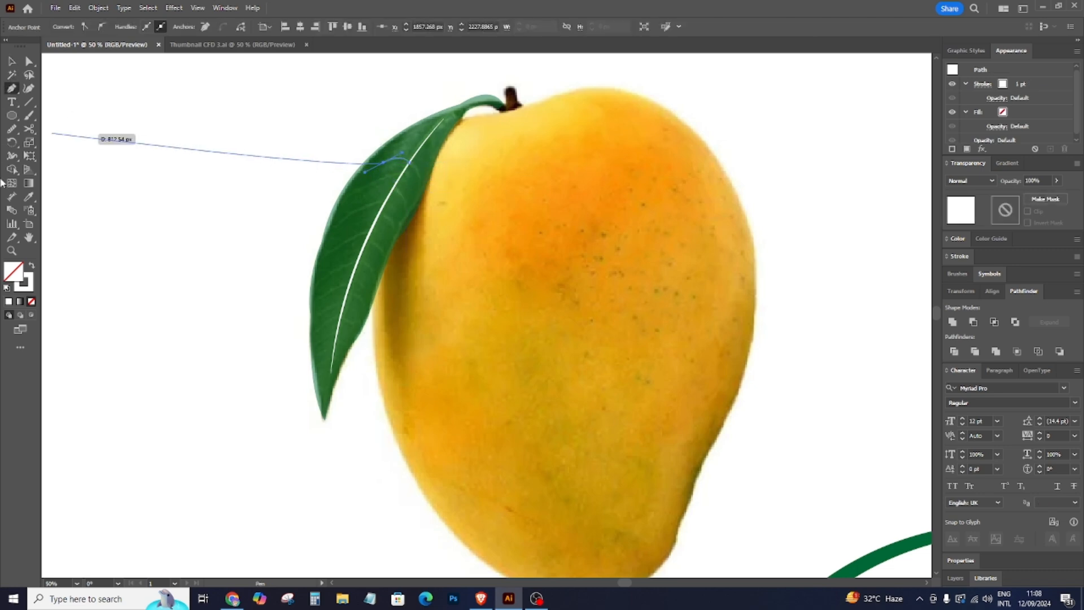
{"action": "left_click", "coordinate": [29, 196]}
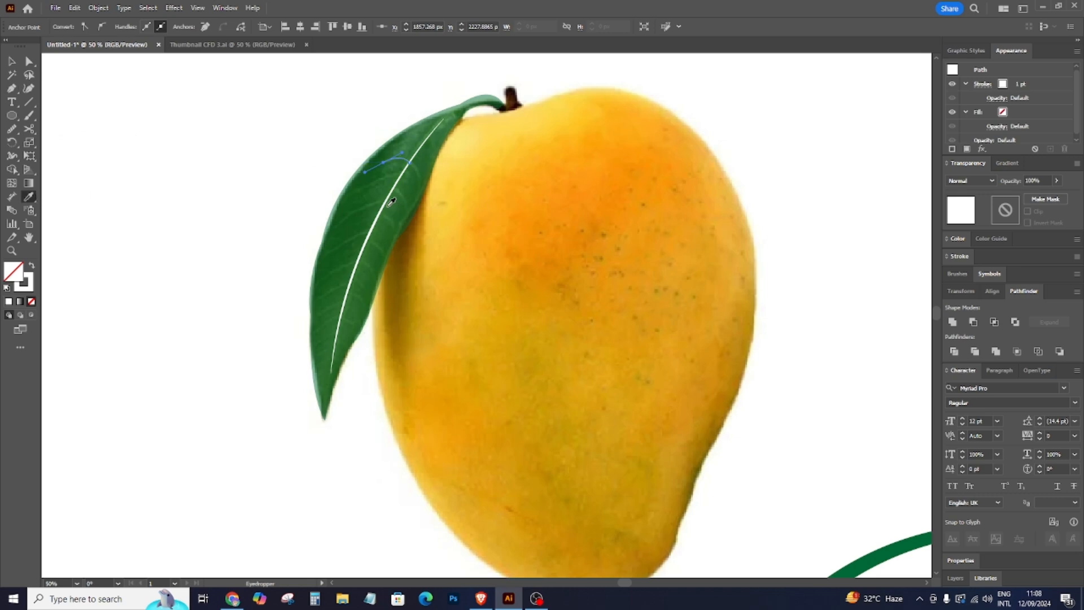
{"action": "key", "text": "v"}
{"action": "left_click", "coordinate": [291, 109]}
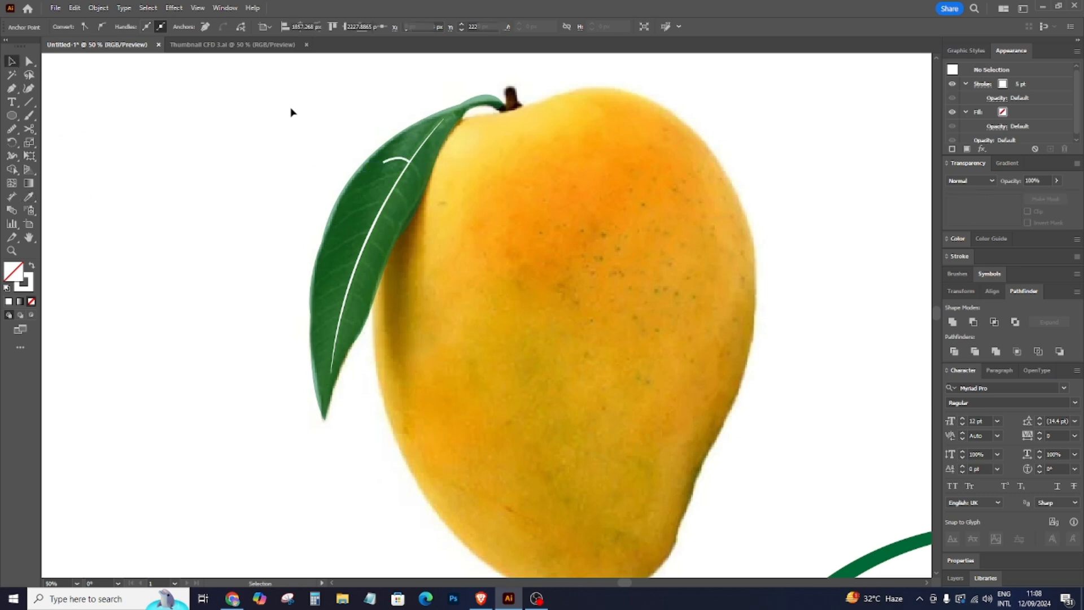
{"action": "left_click", "coordinate": [398, 163]}
{"action": "left_click", "coordinate": [234, 27]}
{"action": "left_click", "coordinate": [224, 54]}
{"action": "left_click", "coordinate": [260, 130]}
{"action": "scroll", "coordinate": [260, 130], "scroll_direction": "down", "scroll_amount": 1}
Add a short curved vein on the inner side of the upper midrib with the same white stroke and a tapered width profile.
{"action": "key", "text": "p"}
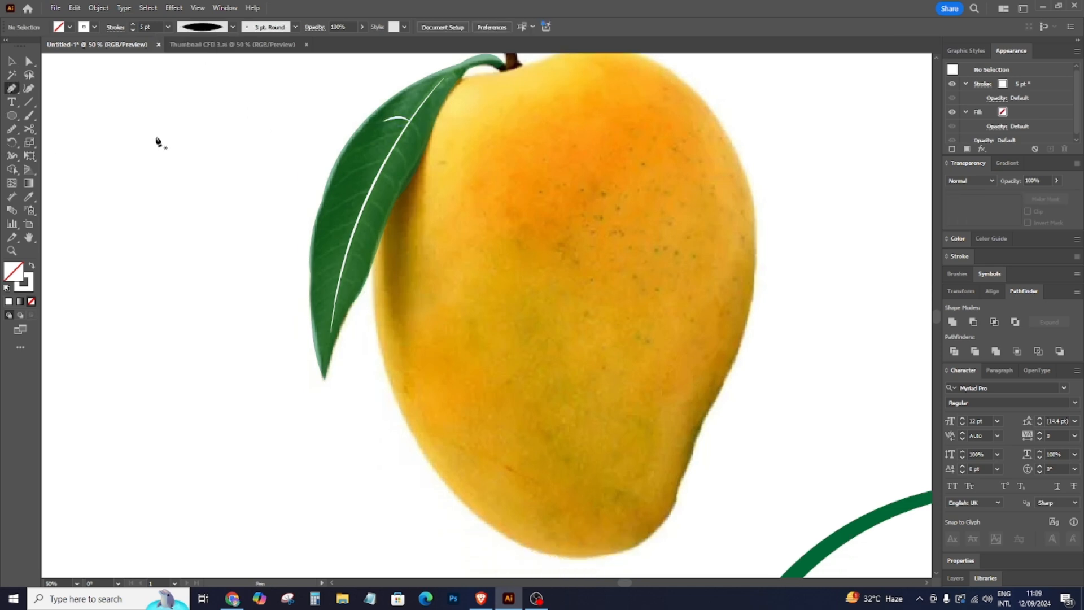
{"action": "left_click", "coordinate": [409, 121]}
{"action": "left_click_drag", "start_coordinate": [402, 164], "coordinate": [411, 178]}
{"action": "key", "text": "i"}
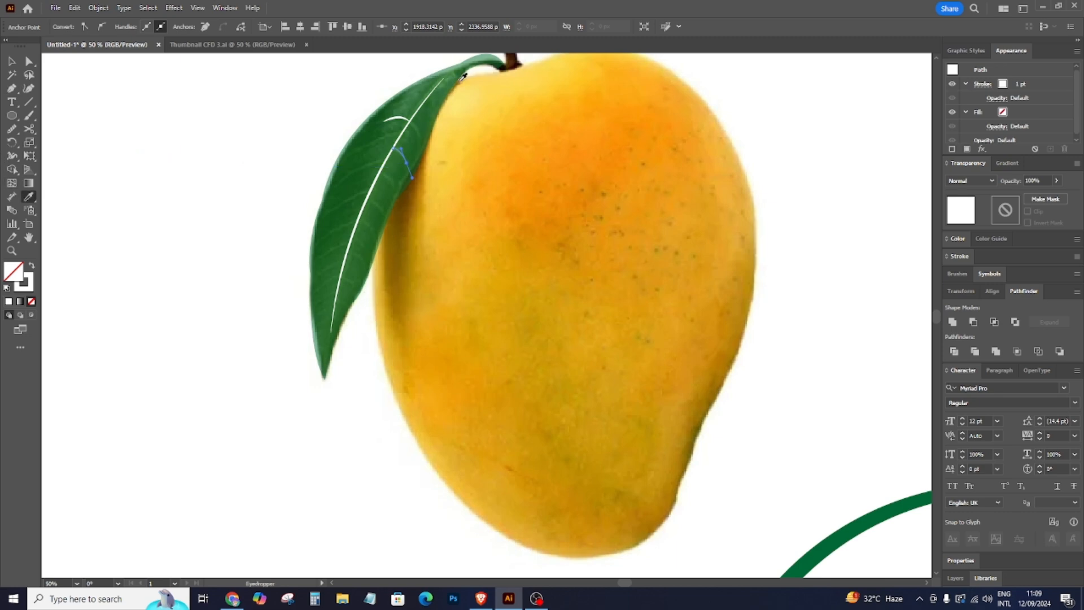
{"action": "left_click", "coordinate": [12, 62]}
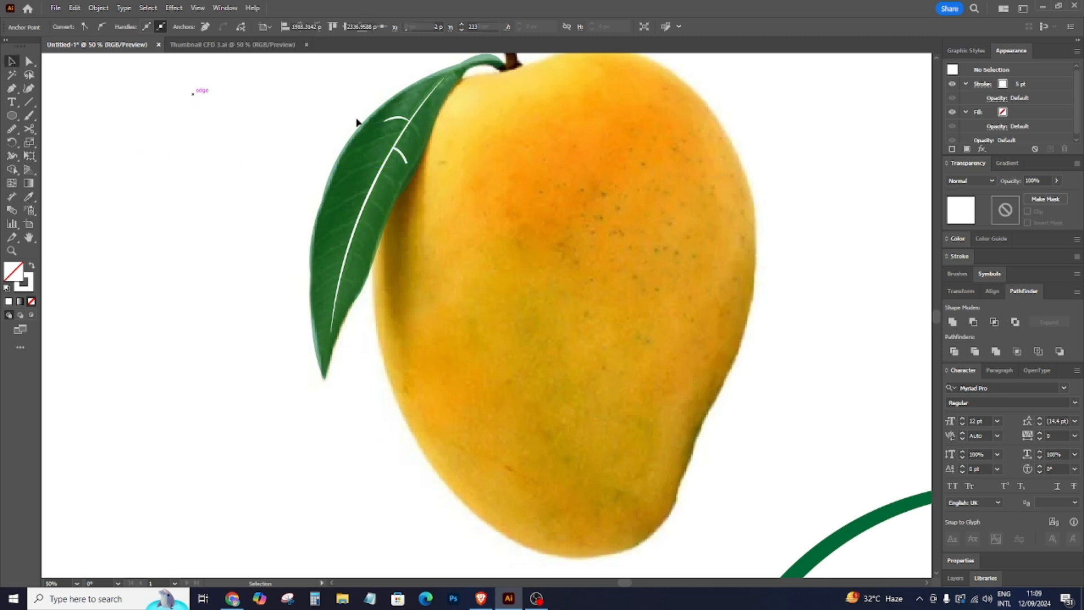
{"action": "left_click", "coordinate": [198, 97]}
{"action": "left_click", "coordinate": [233, 27]}
{"action": "left_click", "coordinate": [198, 62]}
Draw a longer curved vein from the middle of the midrib toward the outer edge, with the matching white stroke and tapered profile.
{"action": "key", "text": "p"}
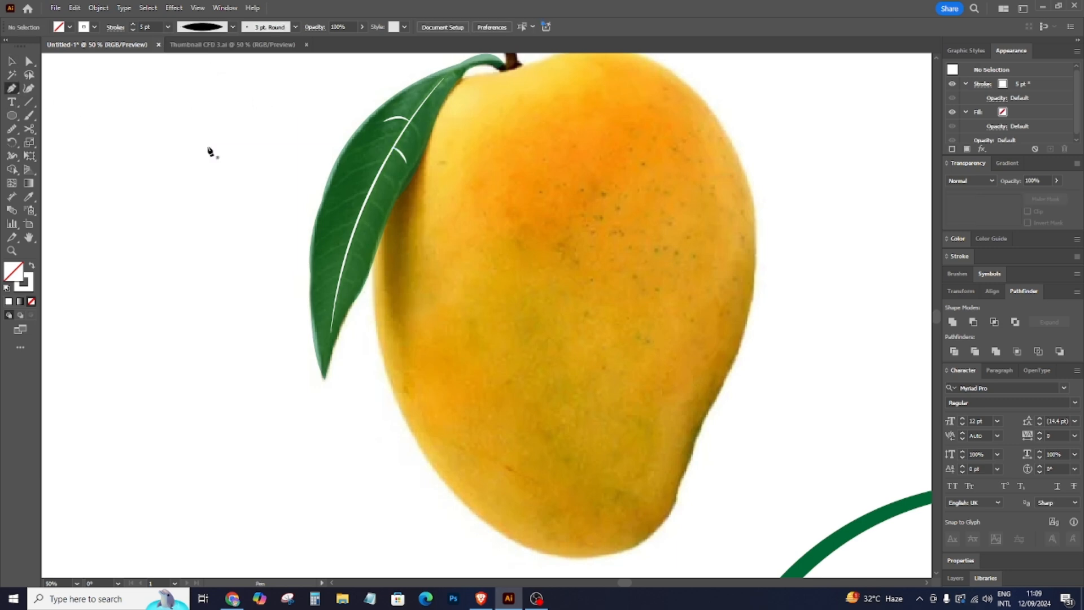
{"action": "left_click", "coordinate": [380, 172]}
{"action": "left_click_drag", "start_coordinate": [337, 210], "coordinate": [323, 241]}
{"action": "key", "text": "i"}
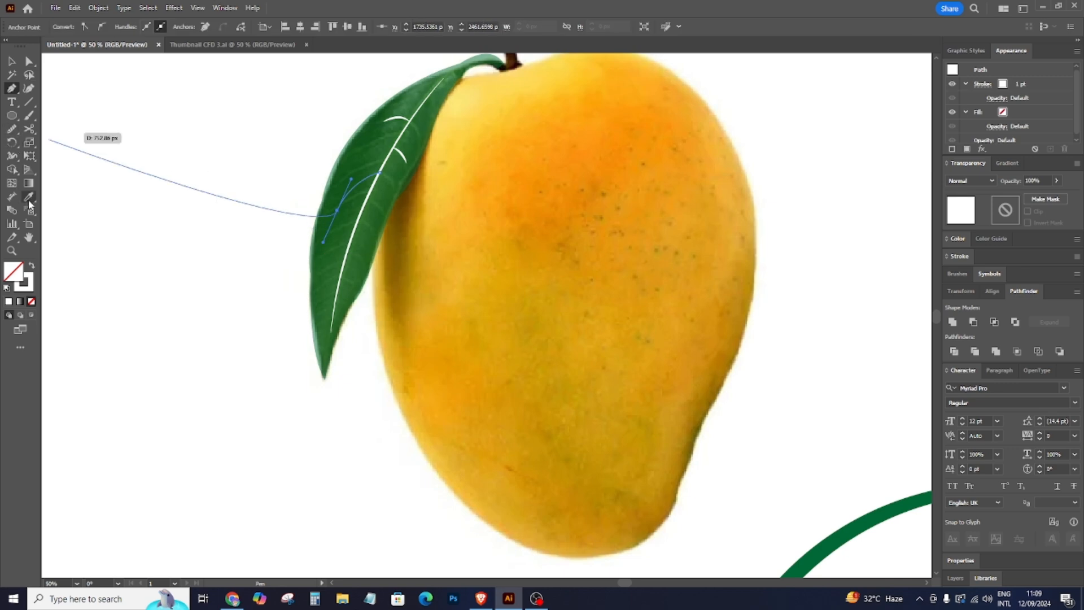
{"action": "left_click", "coordinate": [403, 154]}
{"action": "key", "text": "v"}
{"action": "left_click", "coordinate": [92, 77]}
{"action": "left_click", "coordinate": [374, 179]}
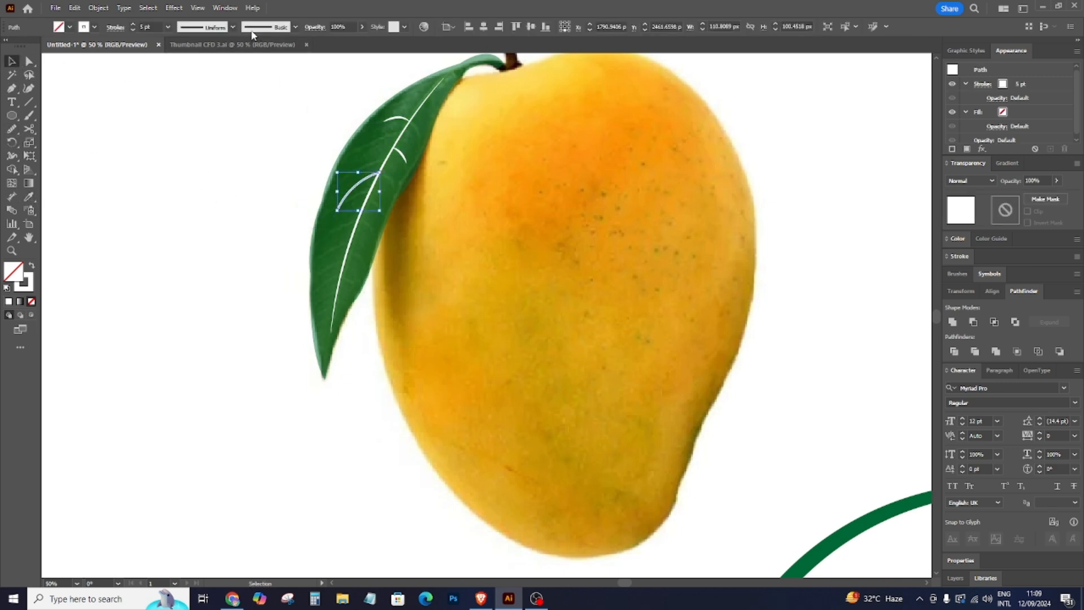
{"action": "left_click", "coordinate": [232, 27]}
{"action": "left_click", "coordinate": [200, 66]}
{"action": "left_click", "coordinate": [99, 162]}
Add a second inner-side vein below the middle of the leaf, matching the other veins' white stroke and tapered profile.
{"action": "left_click", "coordinate": [12, 88]}
{"action": "left_click", "coordinate": [358, 219]}
{"action": "left_click_drag", "start_coordinate": [371, 242], "coordinate": [375, 257]}
{"action": "left_click", "coordinate": [28, 198]}
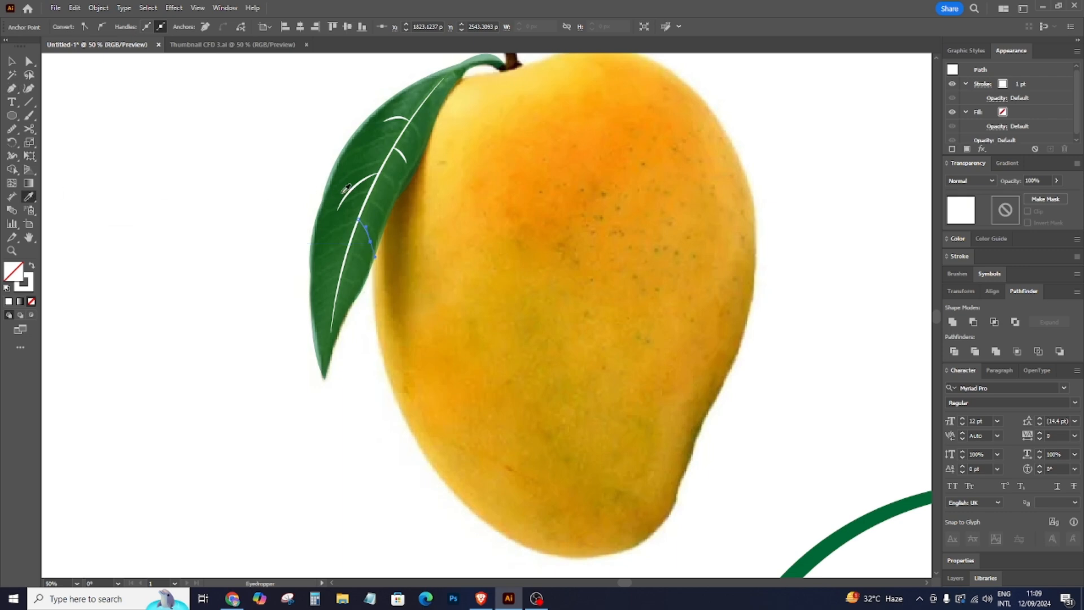
{"action": "left_click", "coordinate": [356, 187]}
{"action": "left_click", "coordinate": [11, 61]}
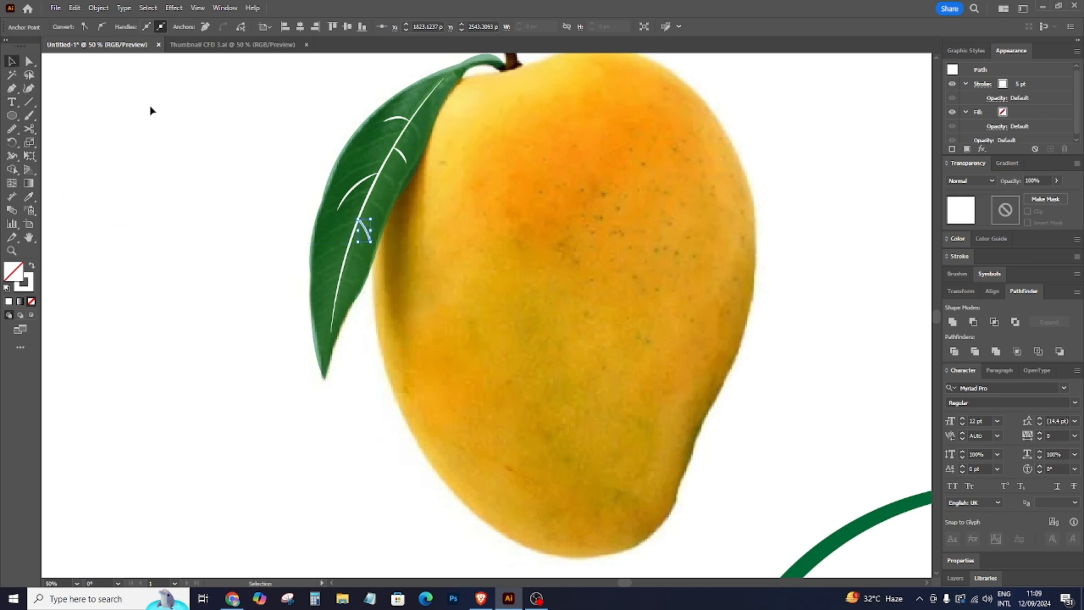
{"action": "left_click", "coordinate": [145, 106]}
{"action": "left_click", "coordinate": [367, 232]}
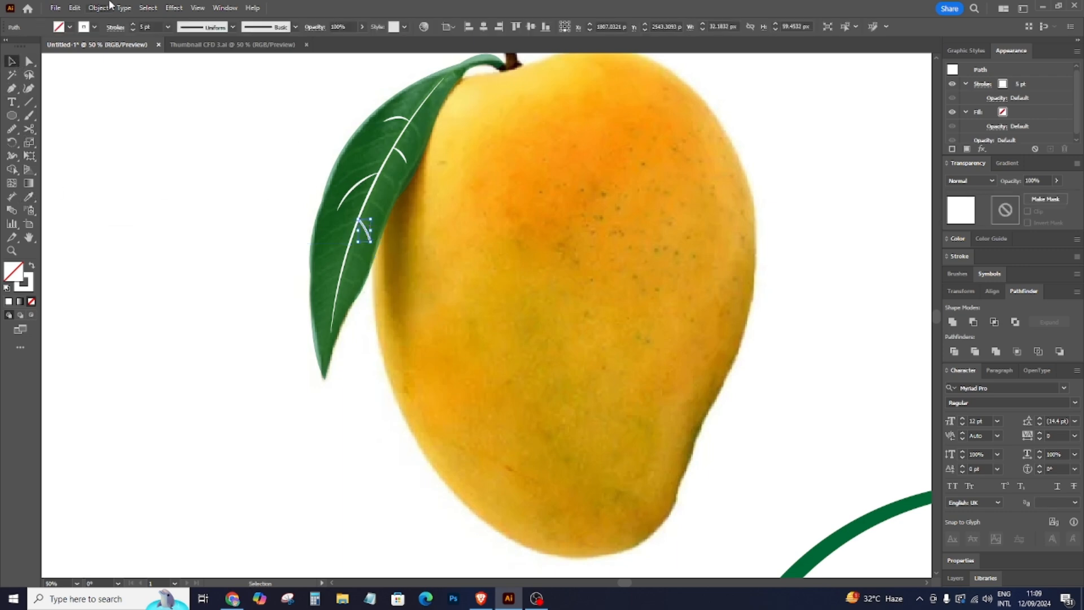
{"action": "left_click", "coordinate": [180, 30]}
{"action": "left_click", "coordinate": [220, 63]}
{"action": "left_click", "coordinate": [234, 185]}
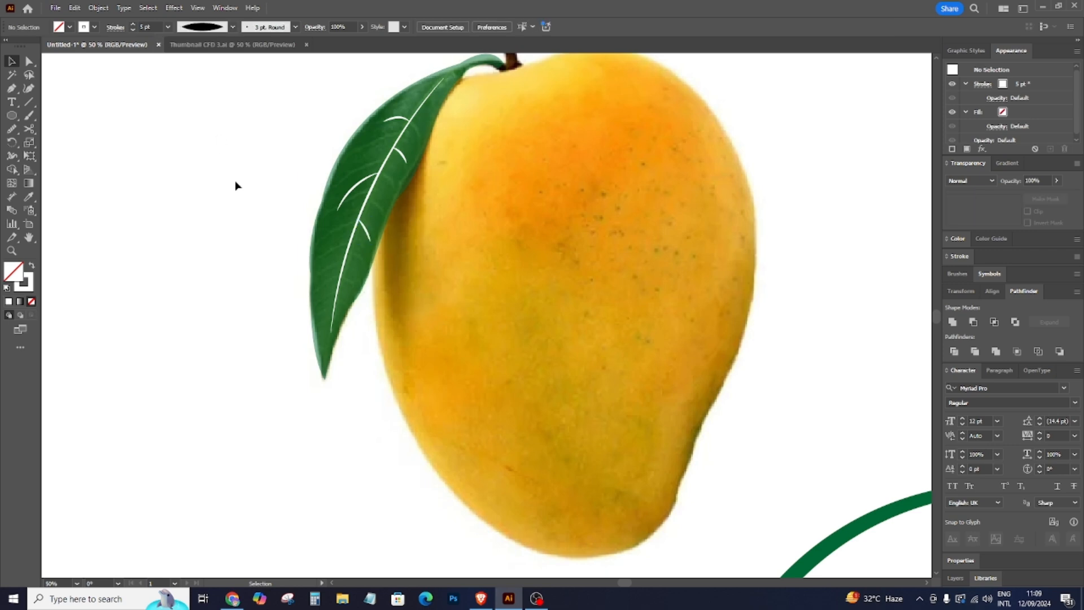
Draw the lowest outer-side vein near the leaf tip with the same white stroke and tapered width profile.
{"action": "scroll", "coordinate": [236, 182], "scroll_direction": "down", "scroll_amount": 1}
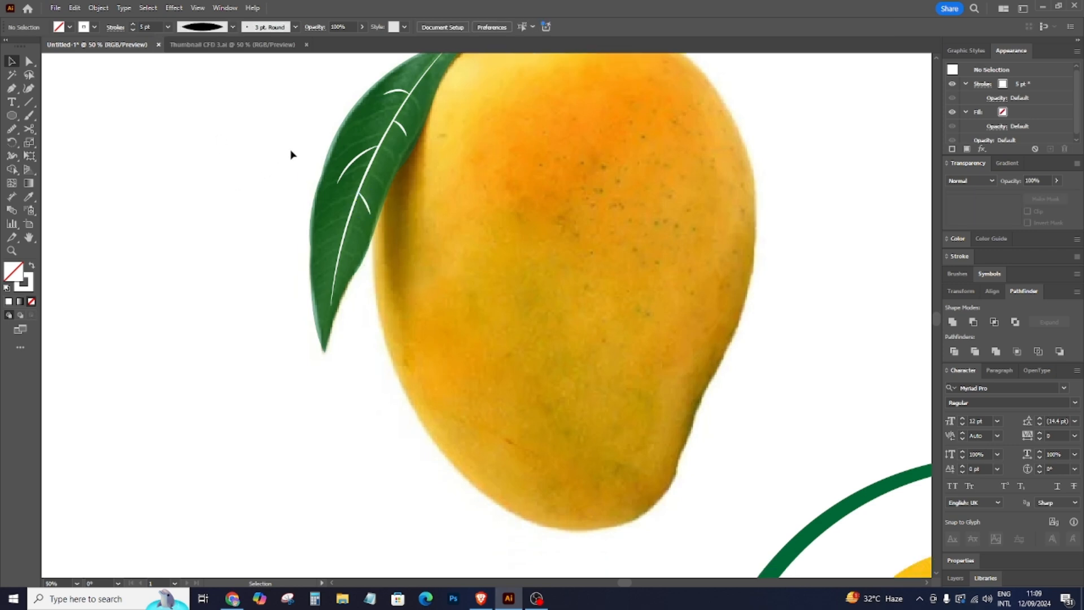
{"action": "left_click", "coordinate": [11, 88]}
{"action": "left_click", "coordinate": [344, 233]}
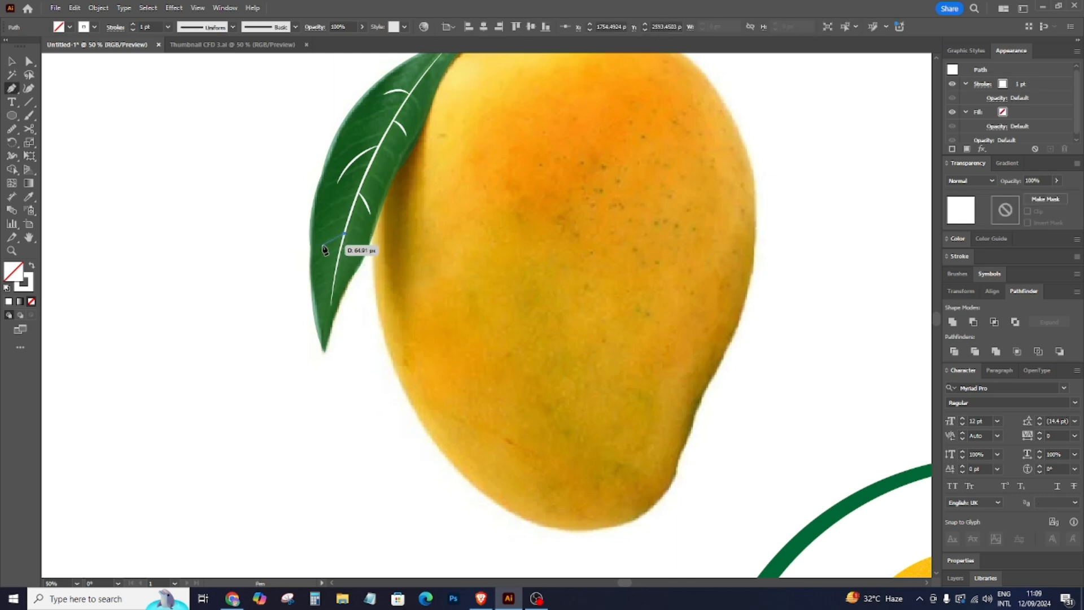
{"action": "left_click", "coordinate": [318, 249]}
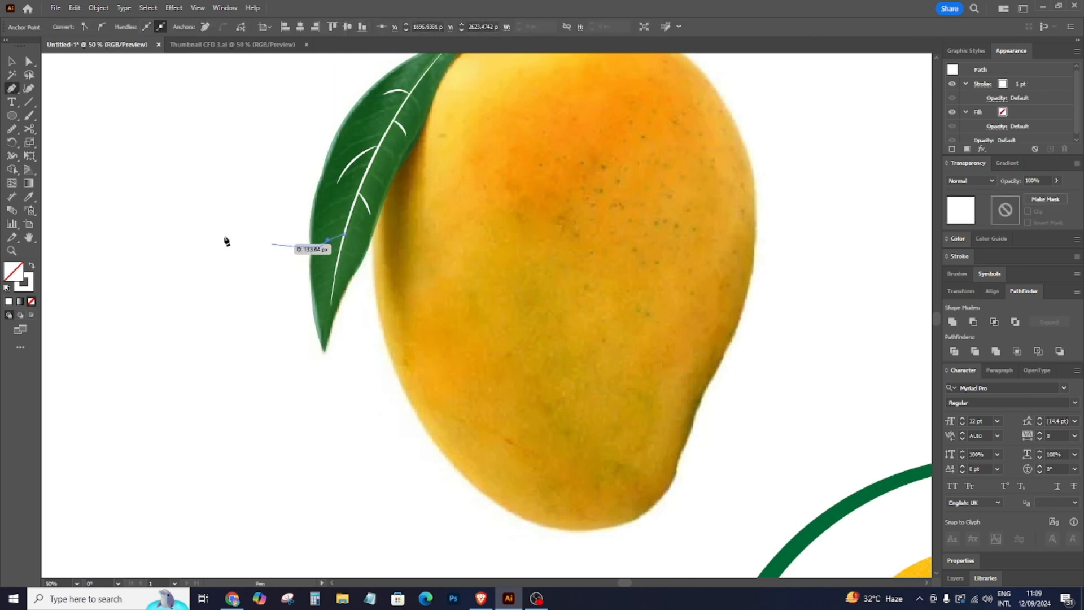
{"action": "left_click", "coordinate": [28, 196]}
{"action": "left_click", "coordinate": [28, 74]}
{"action": "left_click", "coordinate": [167, 131]}
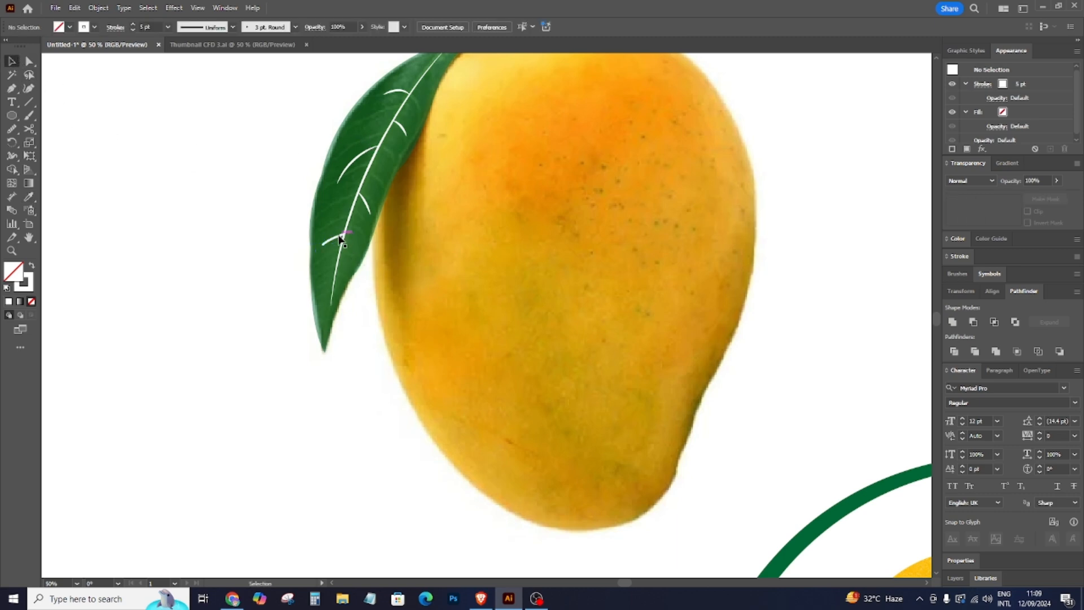
{"action": "left_click", "coordinate": [340, 240]}
{"action": "left_click", "coordinate": [233, 27]}
{"action": "left_click", "coordinate": [209, 64]}
{"action": "left_click", "coordinate": [220, 168]}
Raise the green leaf shape's opacity to 100%.
{"action": "key", "text": "ctrl+minus"}
{"action": "key", "text": "ctrl+minus"}
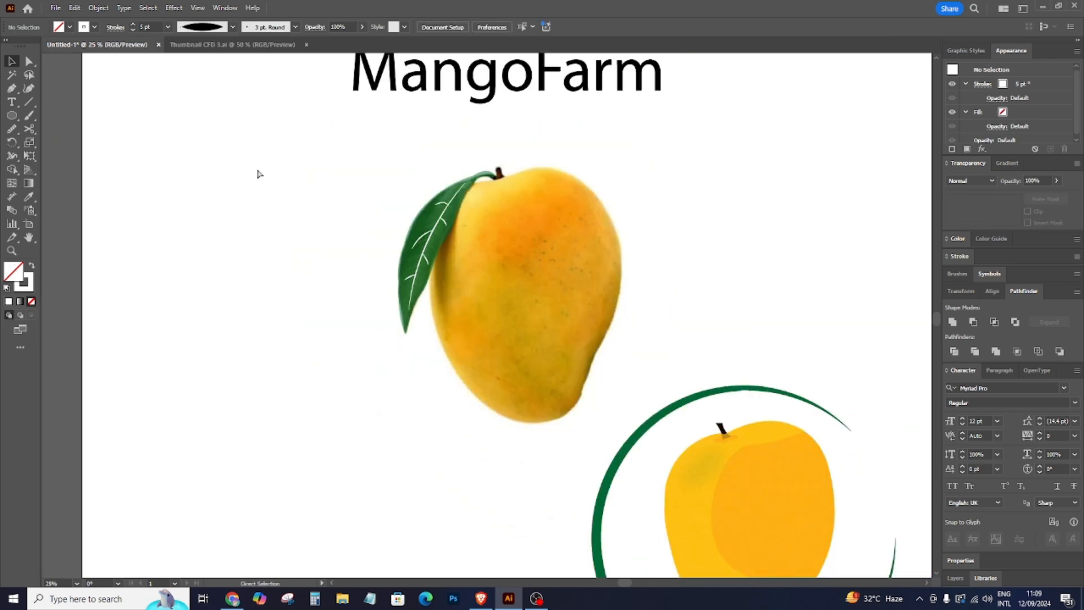
{"action": "key", "text": "ctrl+plus"}
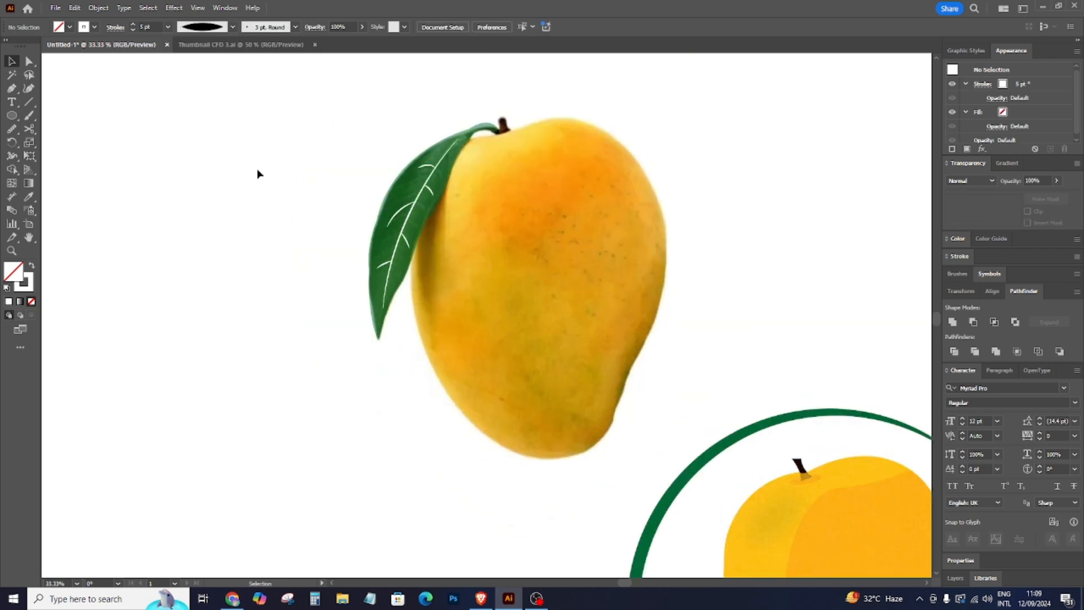
{"action": "left_click", "coordinate": [460, 162]}
{"action": "left_click", "coordinate": [361, 27]}
{"action": "left_click_drag", "start_coordinate": [346, 42], "coordinate": [368, 42]}
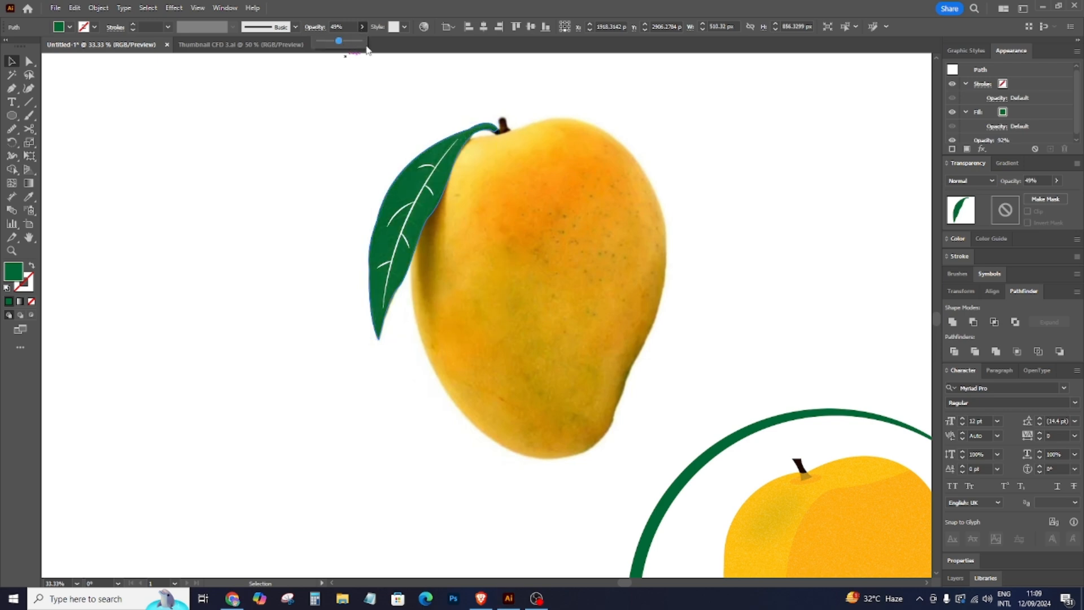
Select all the leaf veins without the green shape and increase their stroke weight to 10 pt.
{"action": "left_click_drag", "start_coordinate": [341, 126], "coordinate": [479, 225]}
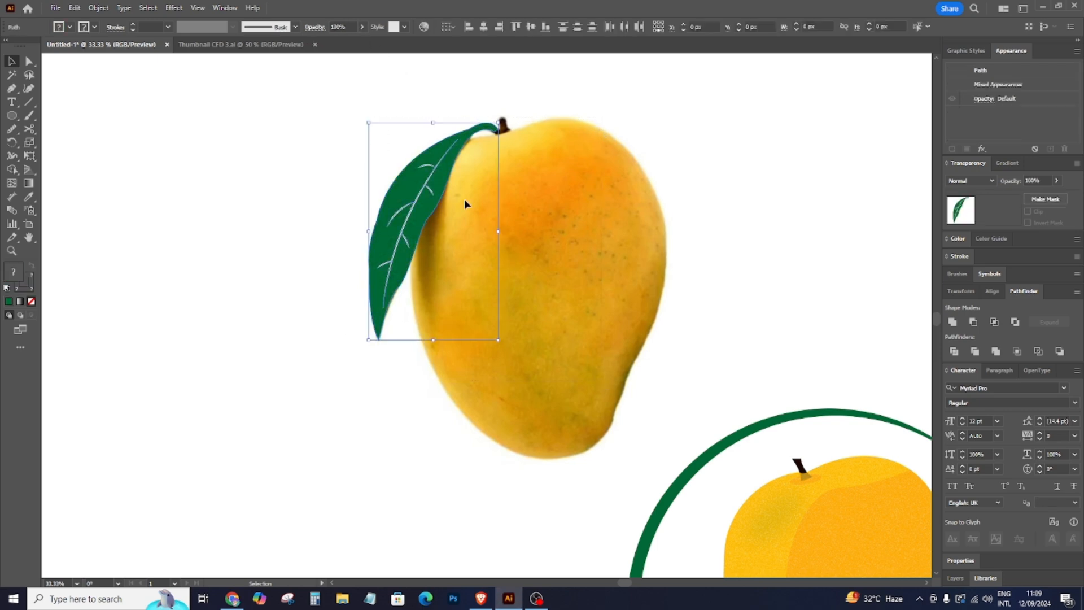
{"action": "left_click", "coordinate": [101, 6]}
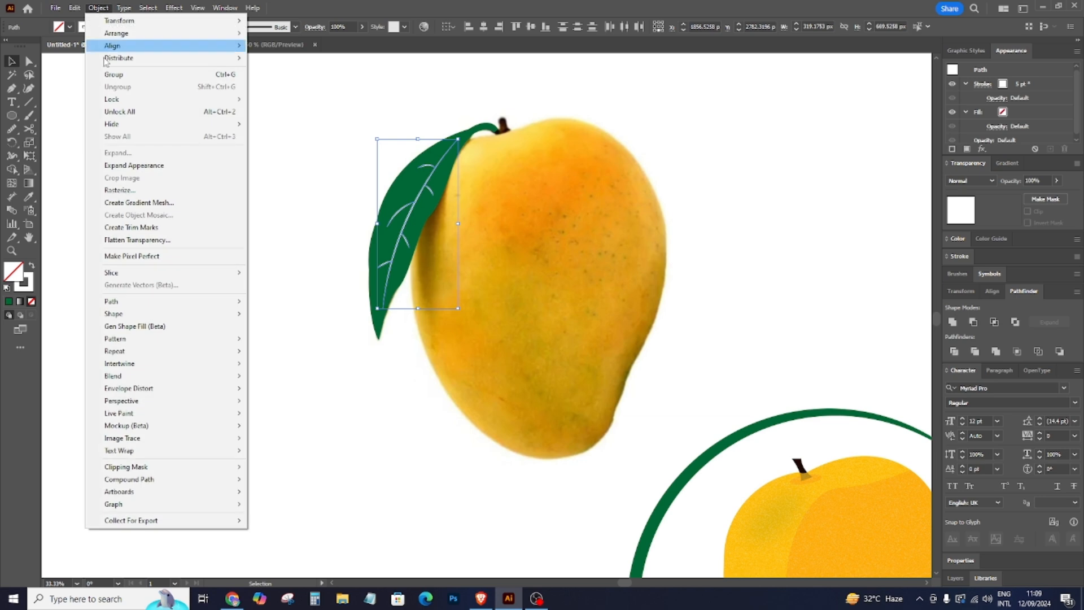
{"action": "left_click", "coordinate": [1, 150]}
{"action": "left_click", "coordinate": [133, 25]}
{"action": "left_click", "coordinate": [133, 26]}
{"action": "left_click", "coordinate": [133, 25]}
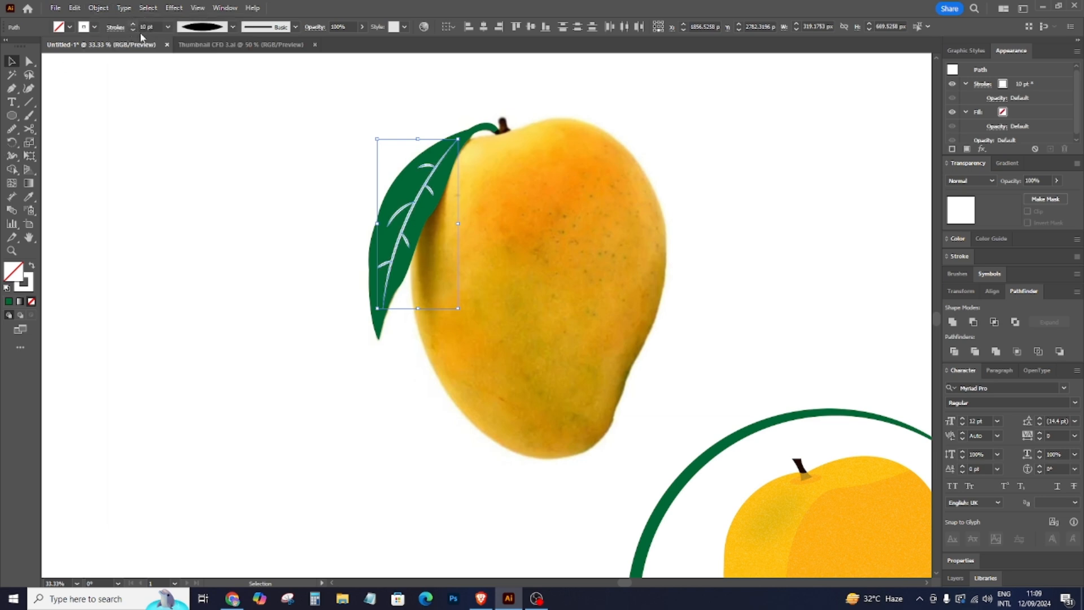
Expand the appearance of the white veins into filled shapes and unite them into one shape.
{"action": "left_click_drag", "start_coordinate": [312, 94], "coordinate": [591, 327]}
{"action": "left_click", "coordinate": [472, 138]}
{"action": "left_click", "coordinate": [98, 7]}
{"action": "left_click", "coordinate": [154, 166]}
{"action": "left_click_drag", "start_coordinate": [295, 102], "coordinate": [466, 185]}
{"action": "left_click", "coordinate": [445, 182]}
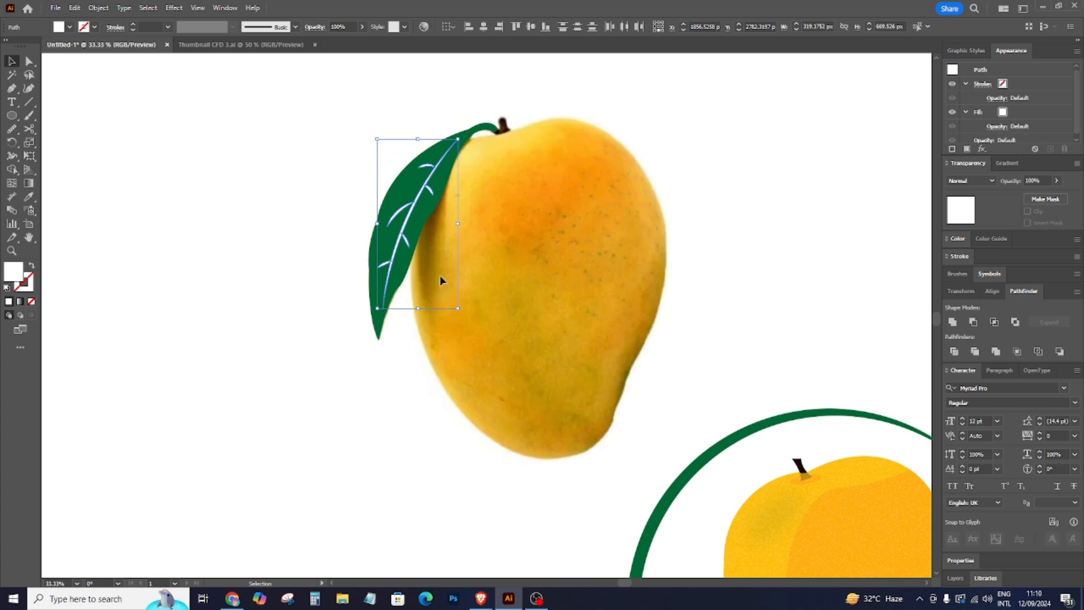
{"action": "left_click", "coordinate": [956, 328]}
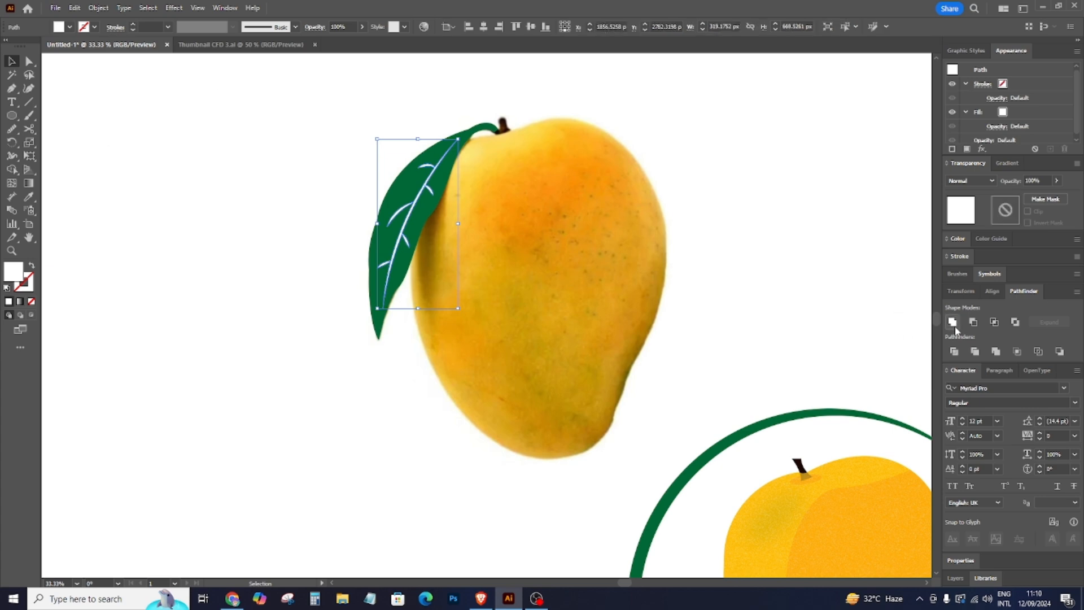
Cut the veins out of the green leaf with Minus Front and move the leaf off the photo to just above the ring.
{"action": "left_click_drag", "start_coordinate": [380, 145], "coordinate": [437, 248]}
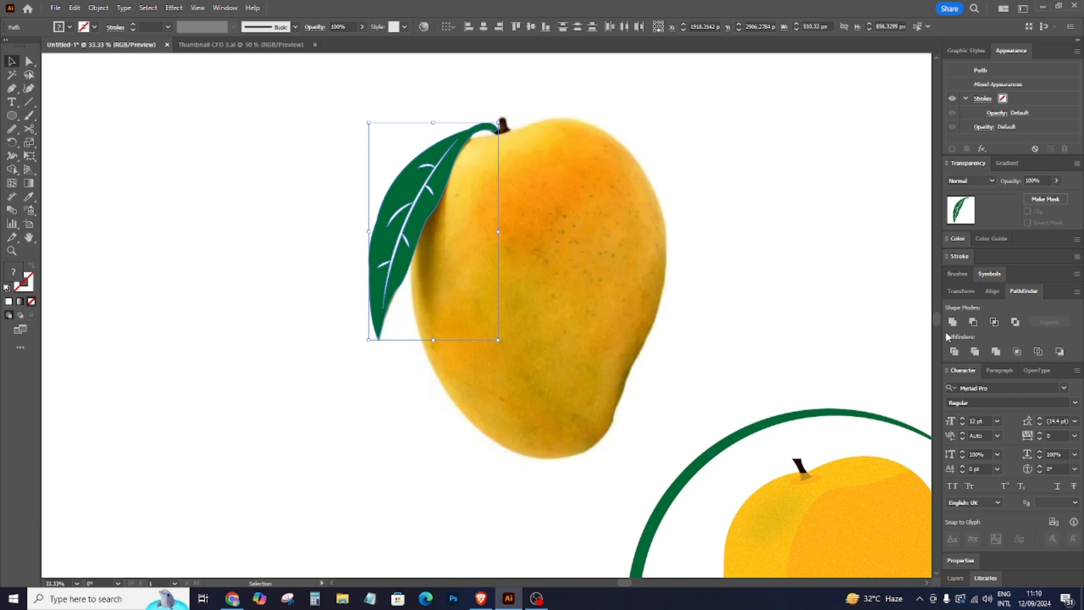
{"action": "left_click", "coordinate": [974, 325]}
{"action": "left_click_drag", "start_coordinate": [422, 266], "coordinate": [440, 286]}
{"action": "left_click_drag", "start_coordinate": [798, 348], "coordinate": [789, 346]}
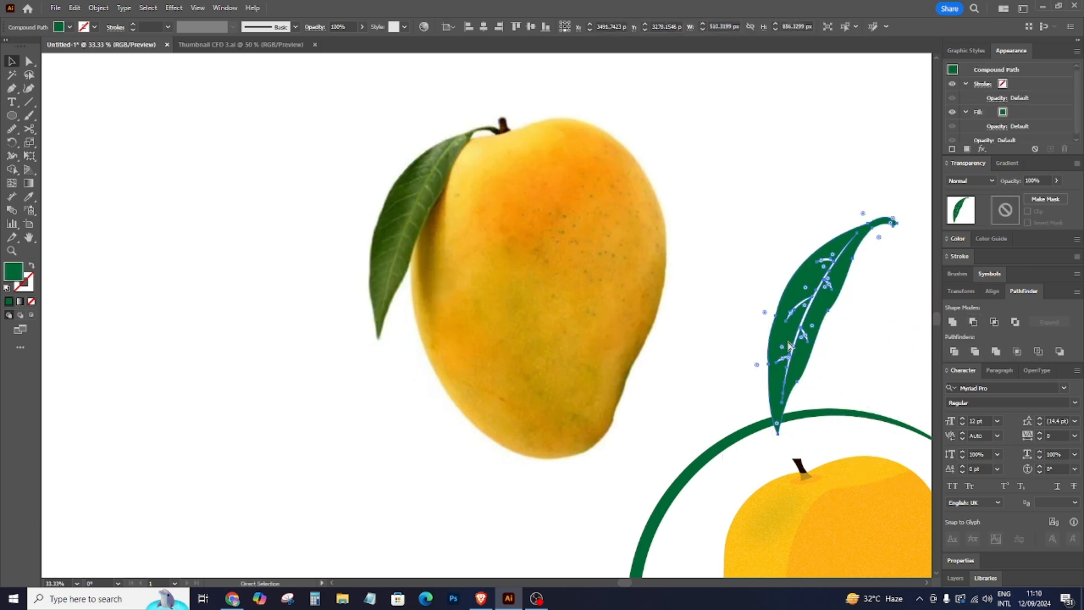
Mirror the leaf horizontally with Reflect and move it into the ring's gap at the upper right of the mango.
{"action": "key", "text": "ctrl+0"}
{"action": "key", "text": "v"}
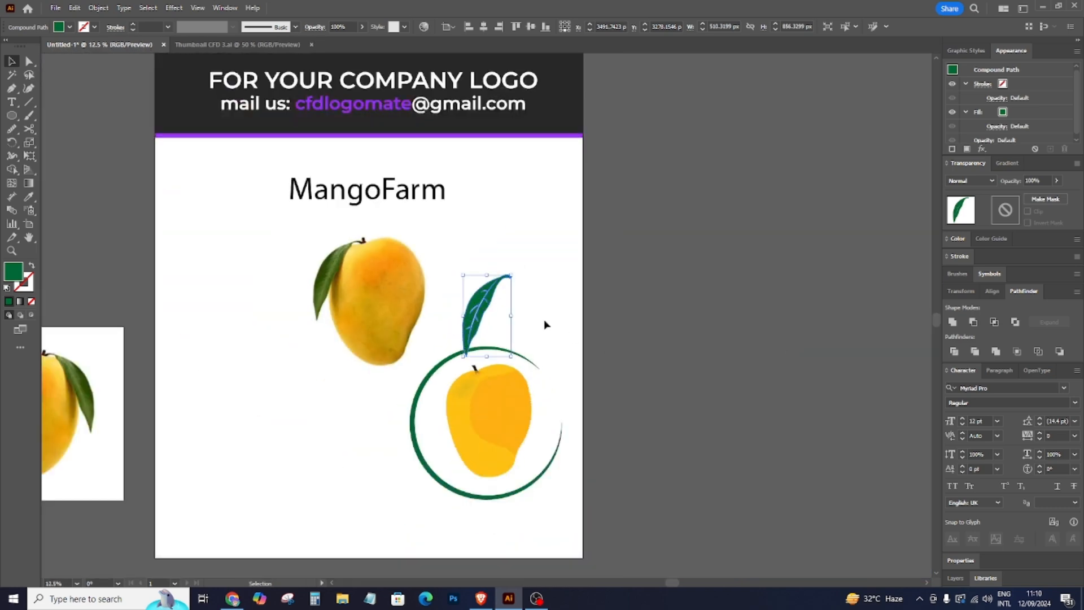
{"action": "right_click", "coordinate": [492, 298]}
{"action": "mouse_move", "coordinate": [596, 519]}
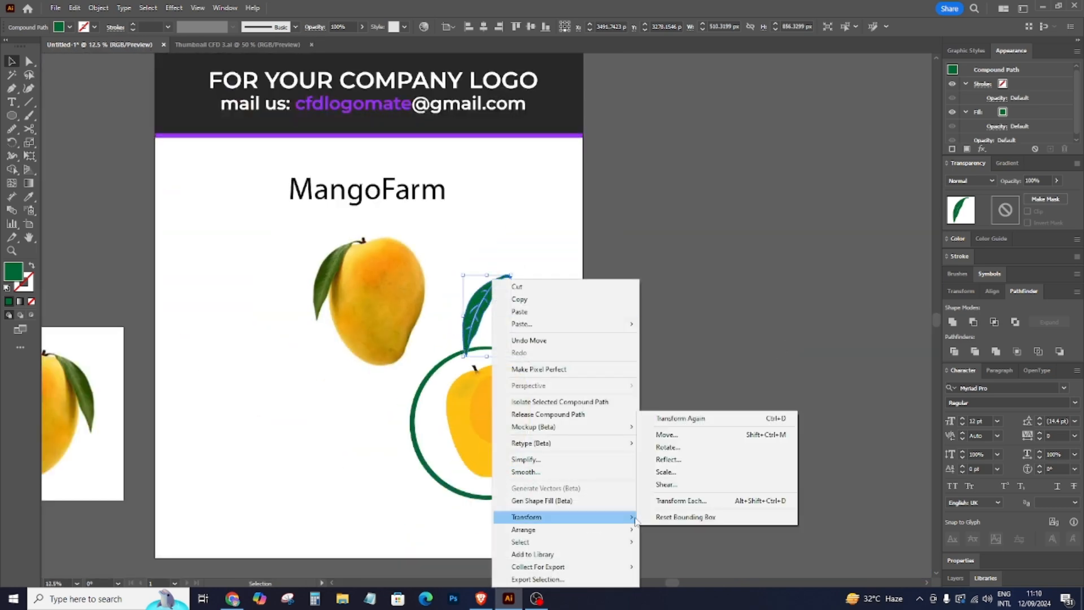
{"action": "left_click", "coordinate": [733, 462]}
{"action": "left_click", "coordinate": [547, 368]}
{"action": "left_click_drag", "start_coordinate": [494, 319], "coordinate": [541, 403]}
{"action": "key", "text": "a"}
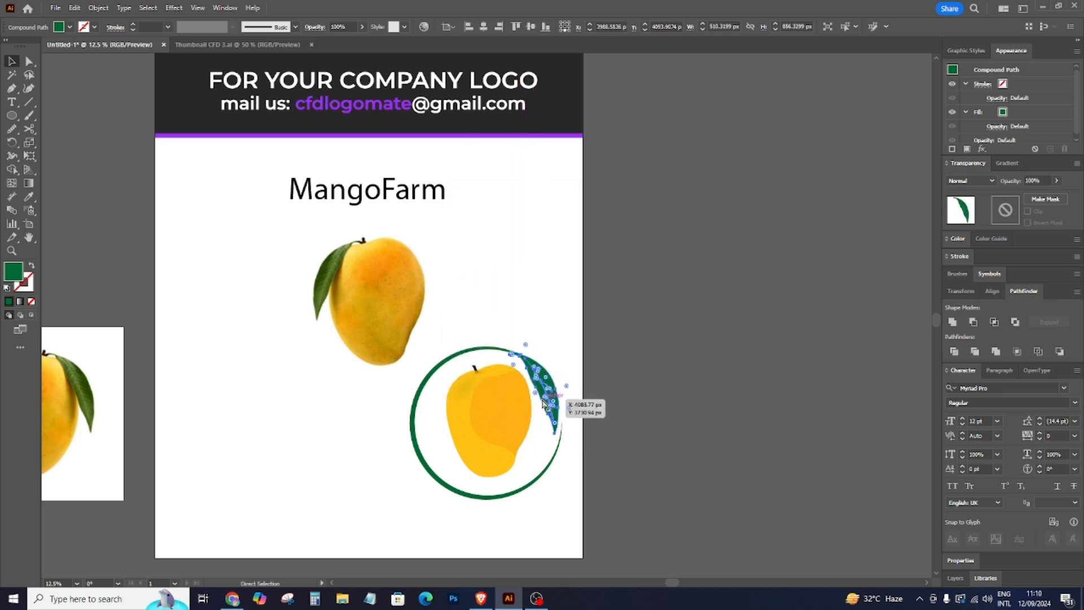
Nudge the green leaf against the ring's end, duplicate it, and rotate the copy into a near-horizontal position above the original.
{"action": "scroll", "coordinate": [542, 402], "scroll_direction": "up", "scroll_amount": 3}
{"action": "key", "text": "v"}
{"action": "left_click_drag", "start_coordinate": [465, 235], "coordinate": [459, 232]}
{"action": "left_click_drag", "start_coordinate": [494, 279], "coordinate": [521, 228], "text": "alt"}
{"action": "left_click_drag", "start_coordinate": [583, 375], "coordinate": [605, 283]}
Mirror the duplicate leaf horizontally with Reflect.
{"action": "right_click", "coordinate": [551, 249]}
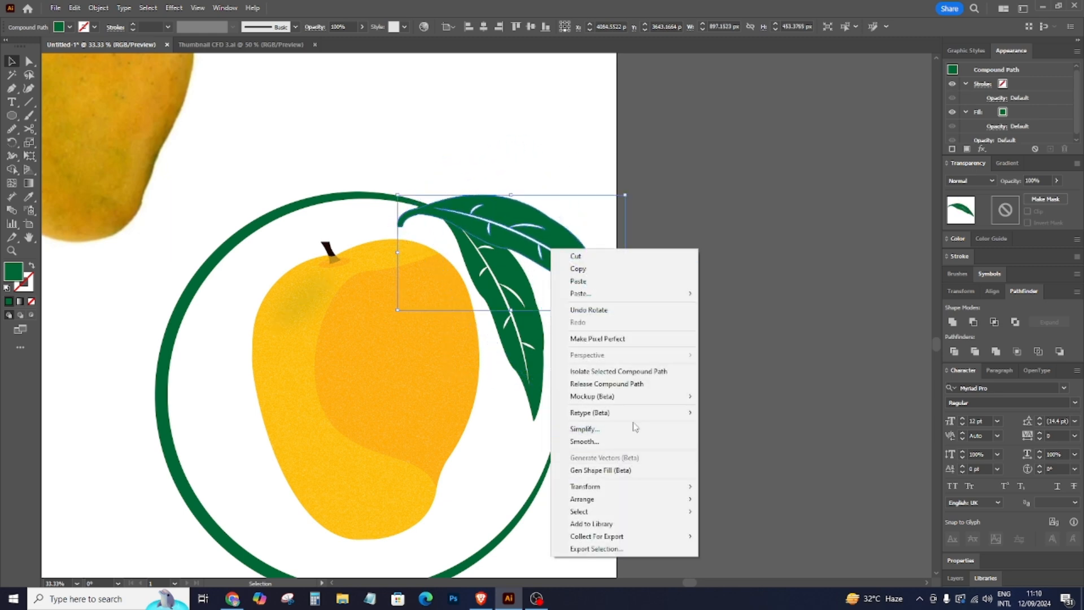
{"action": "mouse_move", "coordinate": [641, 487]}
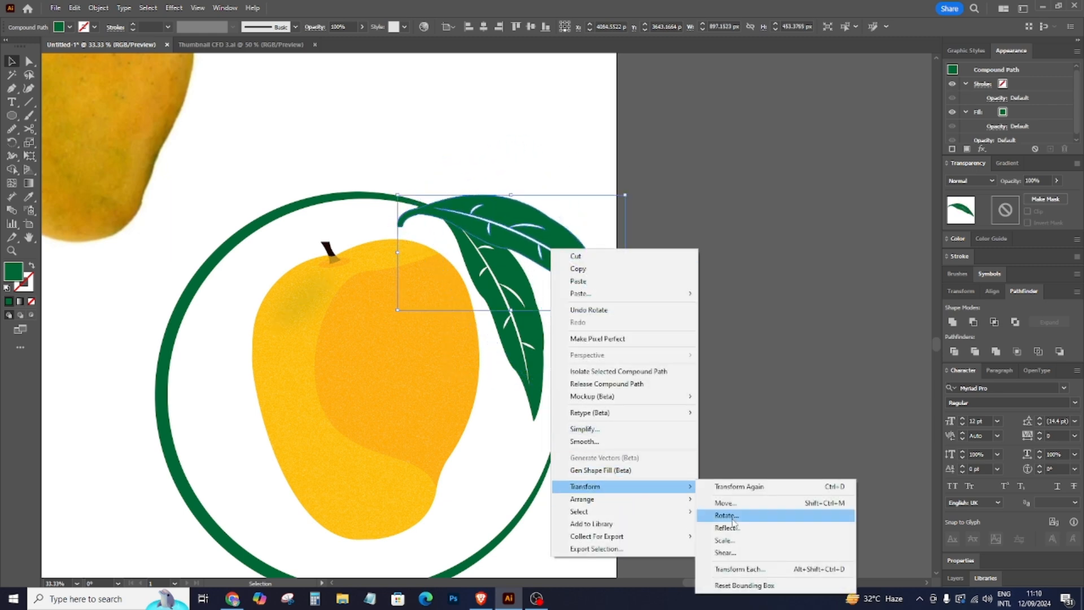
{"action": "left_click", "coordinate": [726, 527]}
{"action": "left_click", "coordinate": [557, 368]}
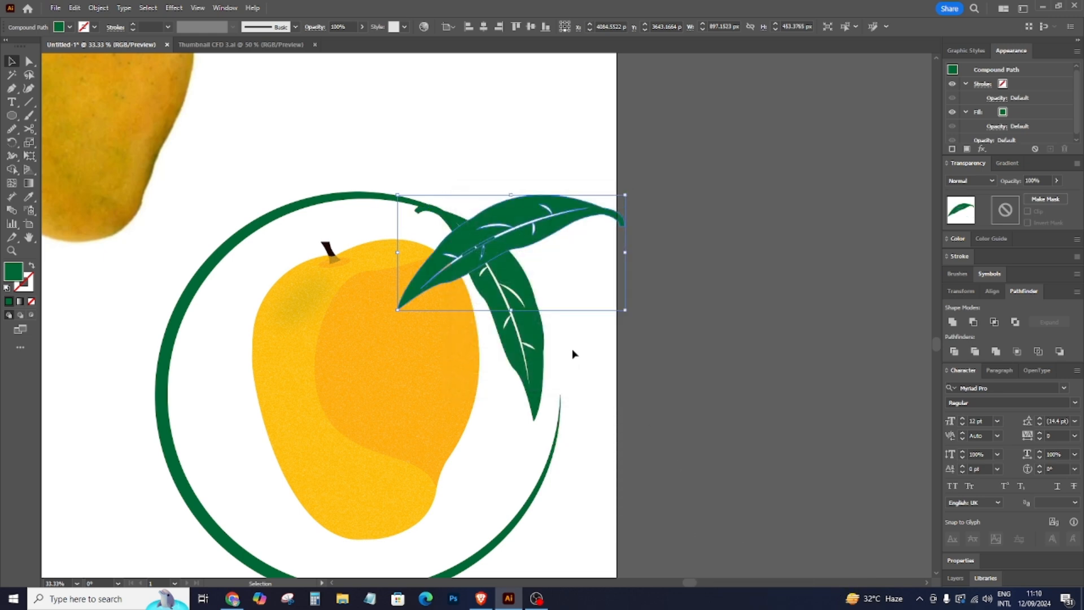
Shrink and rotate the duplicate leaf so it hangs down over the mango from the large leaf's stem.
{"action": "left_click_drag", "start_coordinate": [627, 195], "coordinate": [500, 258]}
{"action": "left_click_drag", "start_coordinate": [459, 262], "coordinate": [276, 242]}
{"action": "left_click_drag", "start_coordinate": [305, 296], "coordinate": [351, 244]}
{"action": "left_click_drag", "start_coordinate": [260, 238], "coordinate": [426, 232]}
{"action": "left_click", "coordinate": [515, 214]}
{"action": "left_click_drag", "start_coordinate": [506, 197], "coordinate": [411, 231]}
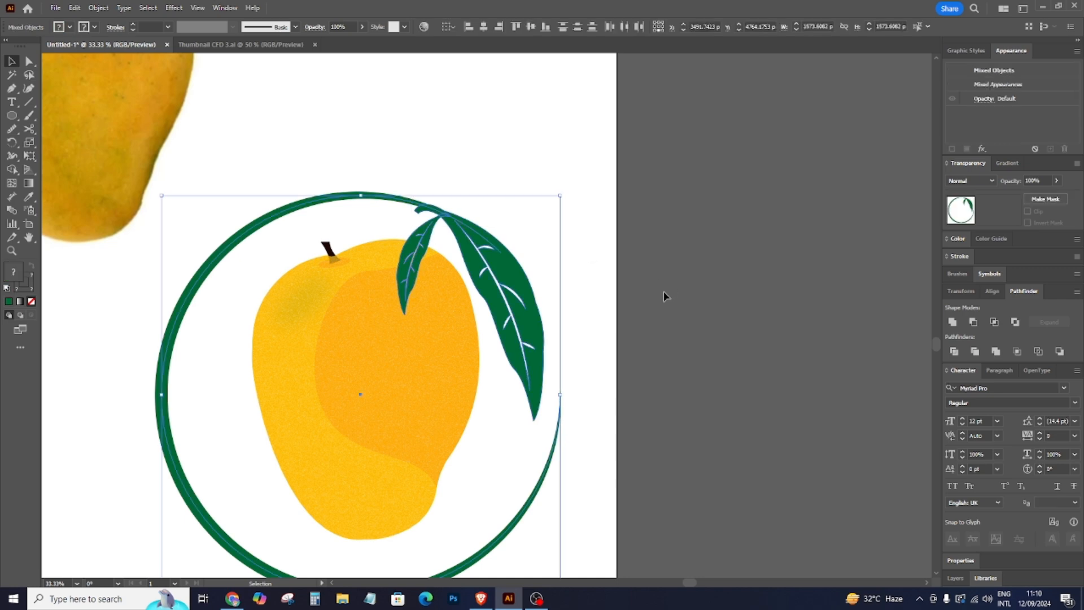
Expand the appearance of the green ring into a filled shape.
{"action": "left_click", "coordinate": [636, 241]}
{"action": "left_click", "coordinate": [319, 204]}
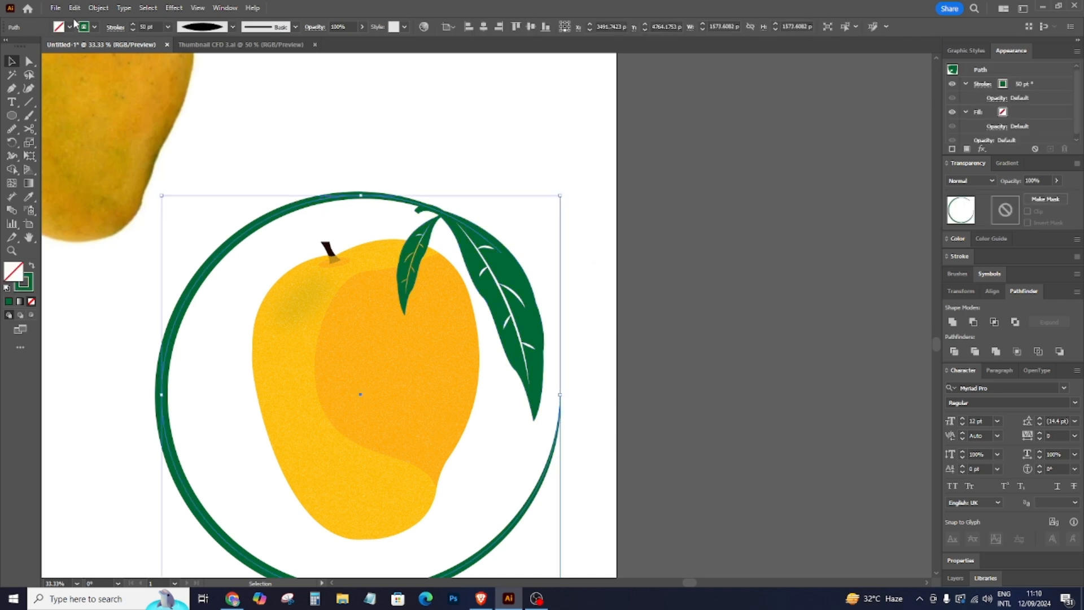
{"action": "left_click", "coordinate": [105, 8]}
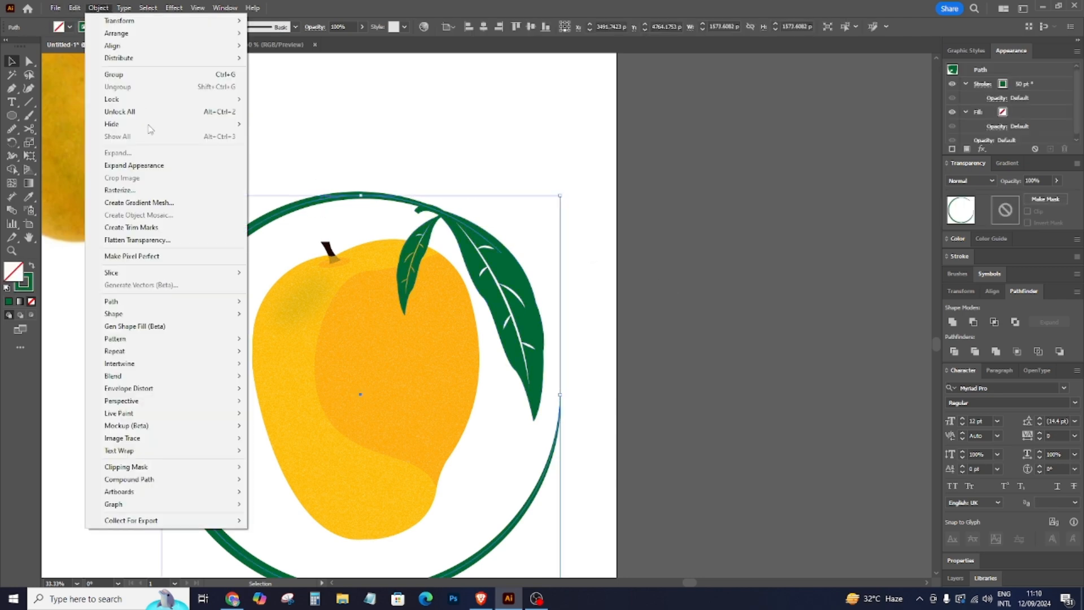
{"action": "left_click", "coordinate": [164, 166]}
{"action": "left_click", "coordinate": [484, 178]}
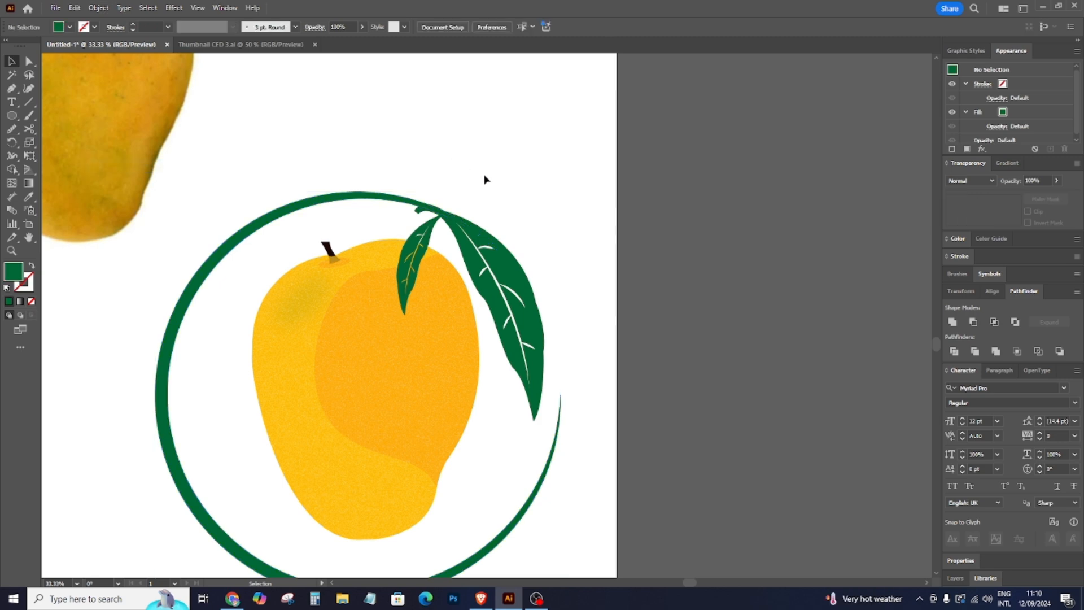
Remove the stem tip protruding below the ring with Shape Builder, with the ring and both leaves selected.
{"action": "left_click_drag", "start_coordinate": [417, 224], "coordinate": [417, 224]}
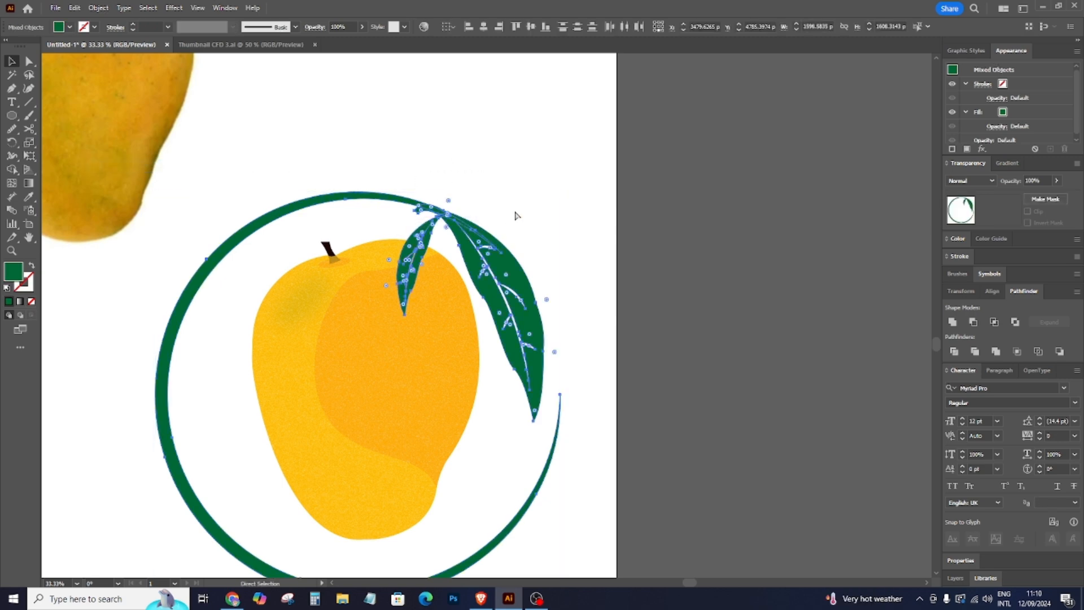
{"action": "key", "text": "ctrl+1"}
{"action": "scroll", "coordinate": [515, 216], "scroll_direction": "up", "scroll_amount": 7}
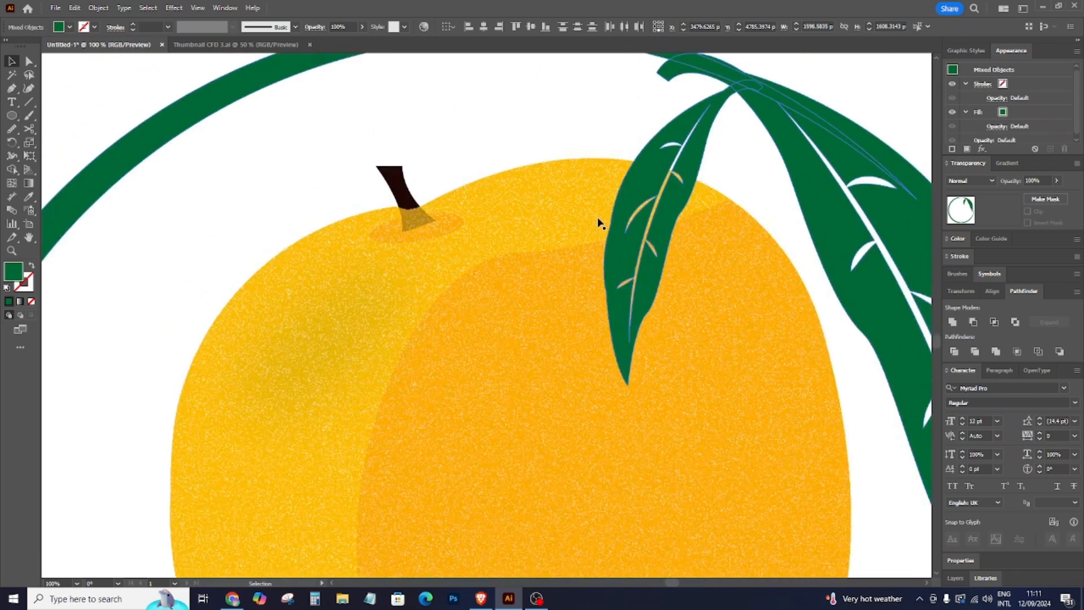
{"action": "left_click", "coordinate": [12, 170]}
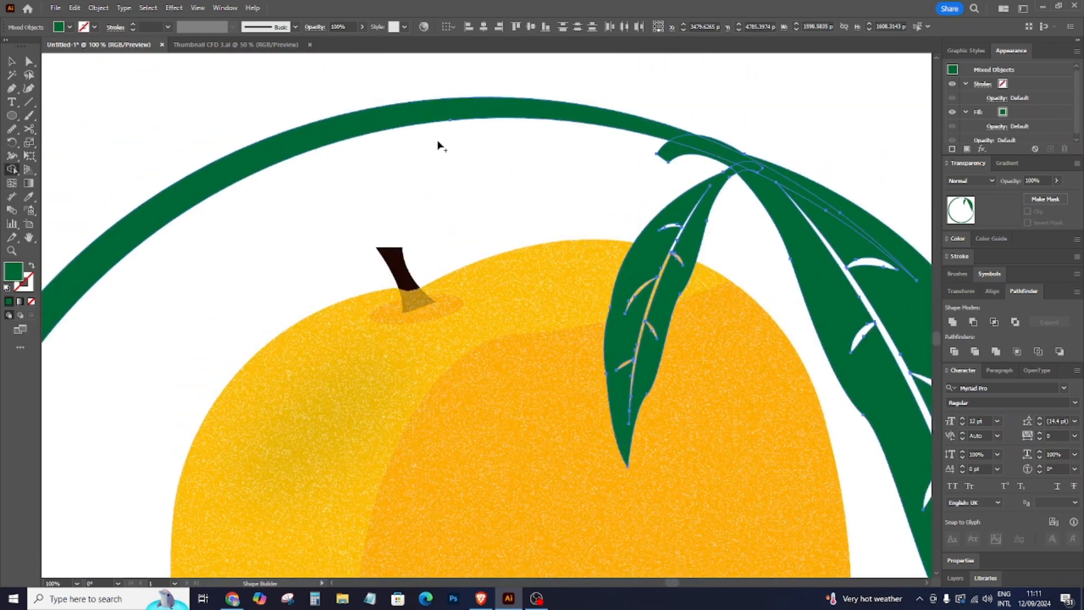
{"action": "left_click", "coordinate": [672, 159], "text": "alt"}
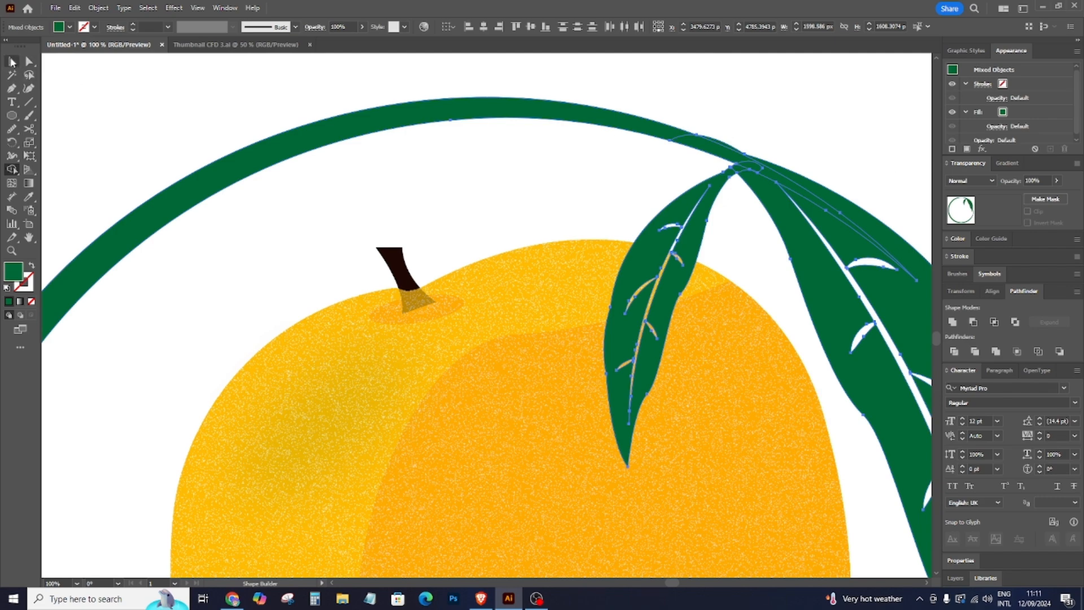
{"action": "left_click", "coordinate": [12, 62]}
{"action": "left_click", "coordinate": [458, 87]}
Unite the ring and both leaves into one shape.
{"action": "key", "text": "ctrl+minus"}
{"action": "key", "text": "ctrl+minus"}
{"action": "key", "text": "ctrl+minus"}
{"action": "key", "text": "ctrl+minus"}
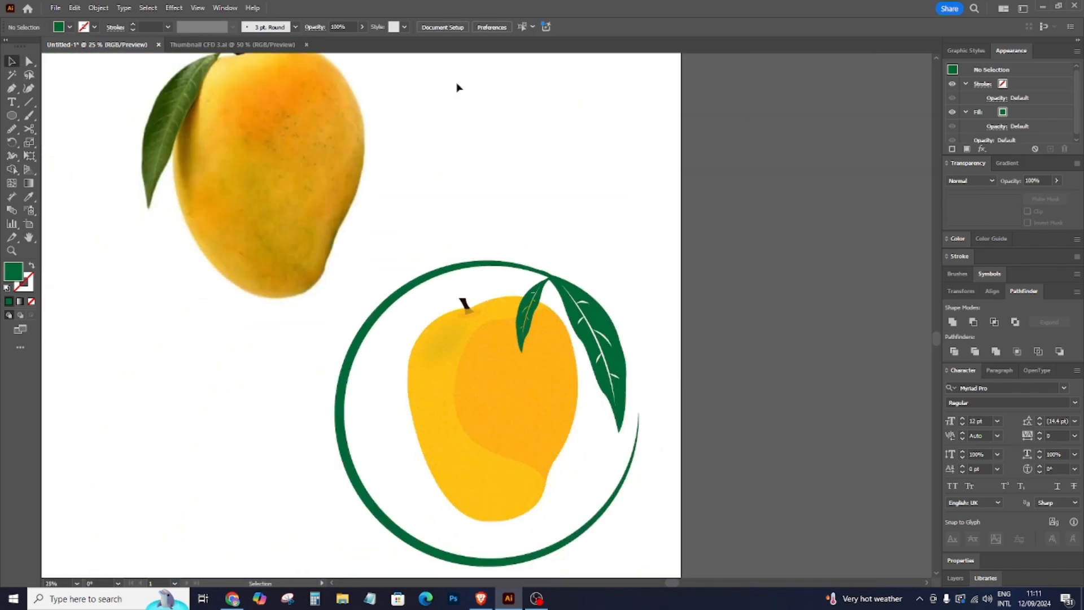
{"action": "left_click_drag", "start_coordinate": [558, 292], "coordinate": [560, 294]}
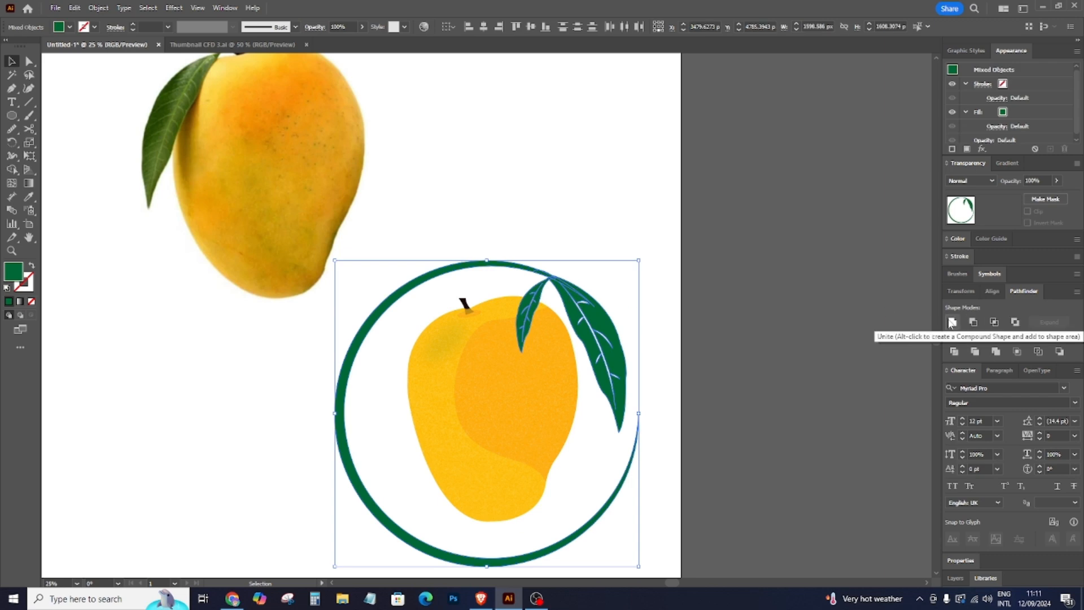
{"action": "left_click", "coordinate": [952, 323]}
Delete the surplus anchor point on the outer edge where the ring joins the large leaf.
{"action": "key", "text": "ctrl+plus"}
{"action": "key", "text": "ctrl+plus"}
{"action": "key", "text": "ctrl+plus"}
{"action": "scroll", "coordinate": [807, 220], "scroll_direction": "up", "scroll_amount": 3}
{"action": "left_click", "coordinate": [795, 192]}
{"action": "left_click_drag", "start_coordinate": [11, 88], "coordinate": [62, 116]}
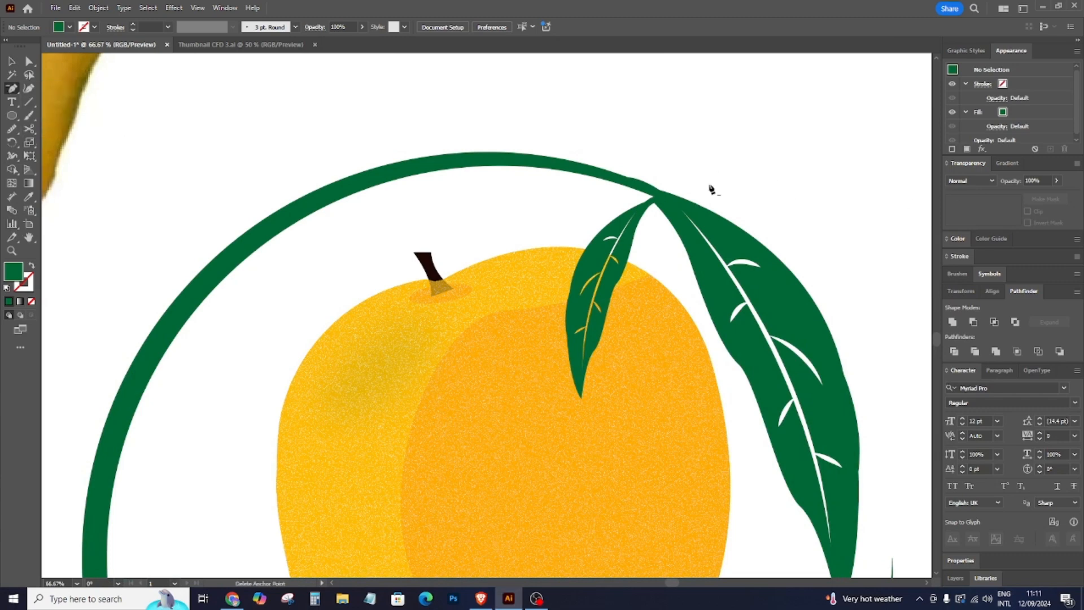
{"action": "left_click", "coordinate": [628, 178]}
{"action": "key", "text": "ctrl+z"}
{"action": "left_click", "coordinate": [692, 202]}
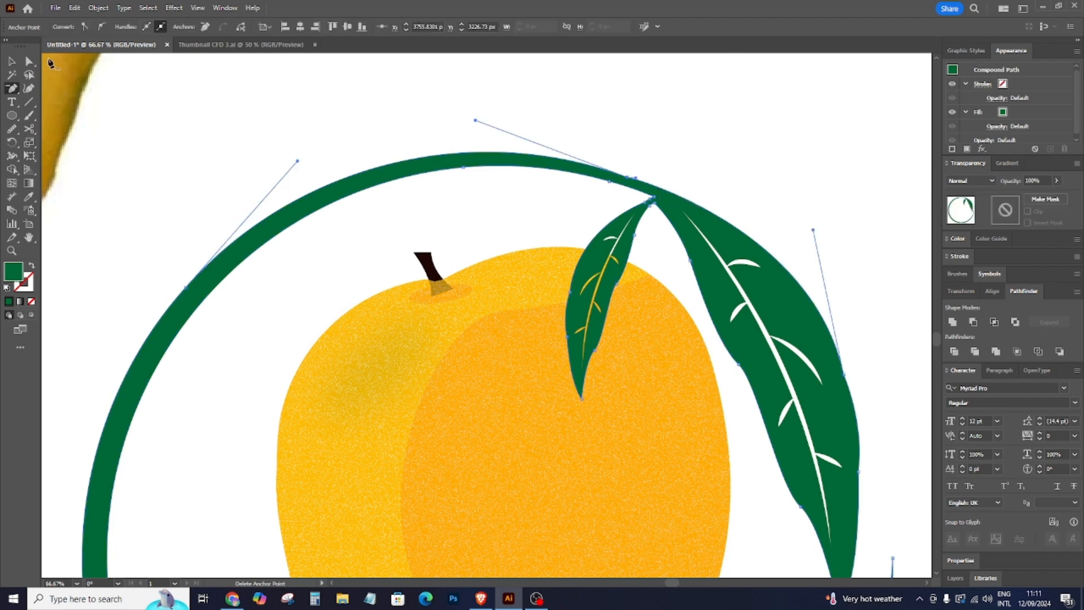
Shift the outer-edge anchor point beside the leaf junction slightly outward to smooth the join between ring and leaf.
{"action": "left_click", "coordinate": [29, 61]}
{"action": "left_click", "coordinate": [725, 131]}
{"action": "left_click_drag", "start_coordinate": [628, 182], "coordinate": [637, 176]}
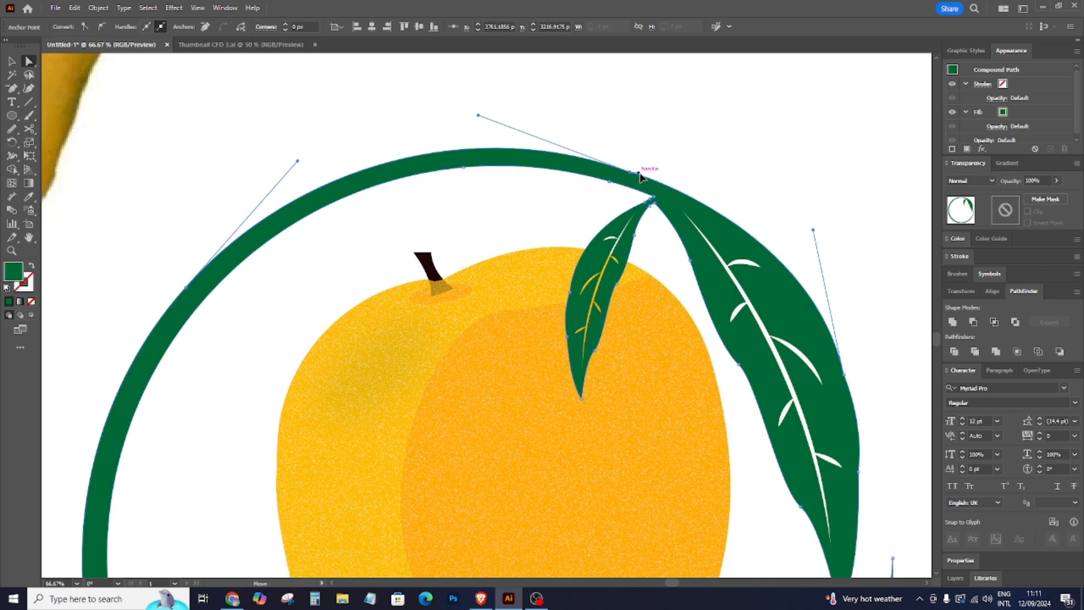
{"action": "left_click", "coordinate": [724, 173]}
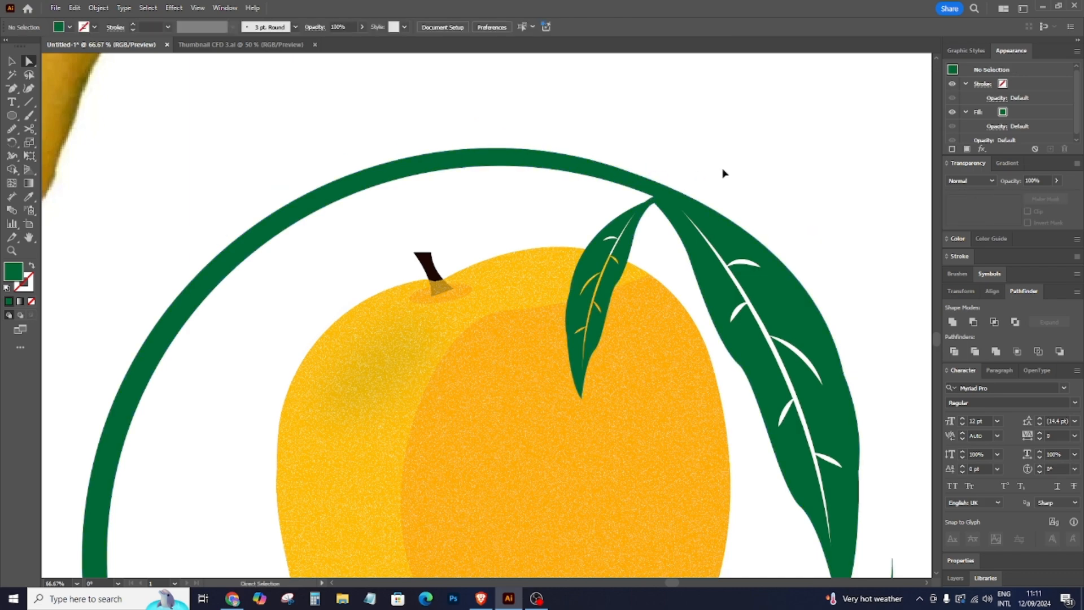
Move the mango group up behind the leaves so its stem meets the leaf junction, and enlarge it slightly.
{"action": "key", "text": "ctrl+minus"}
{"action": "key", "text": "ctrl+minus"}
{"action": "key", "text": "ctrl+minus"}
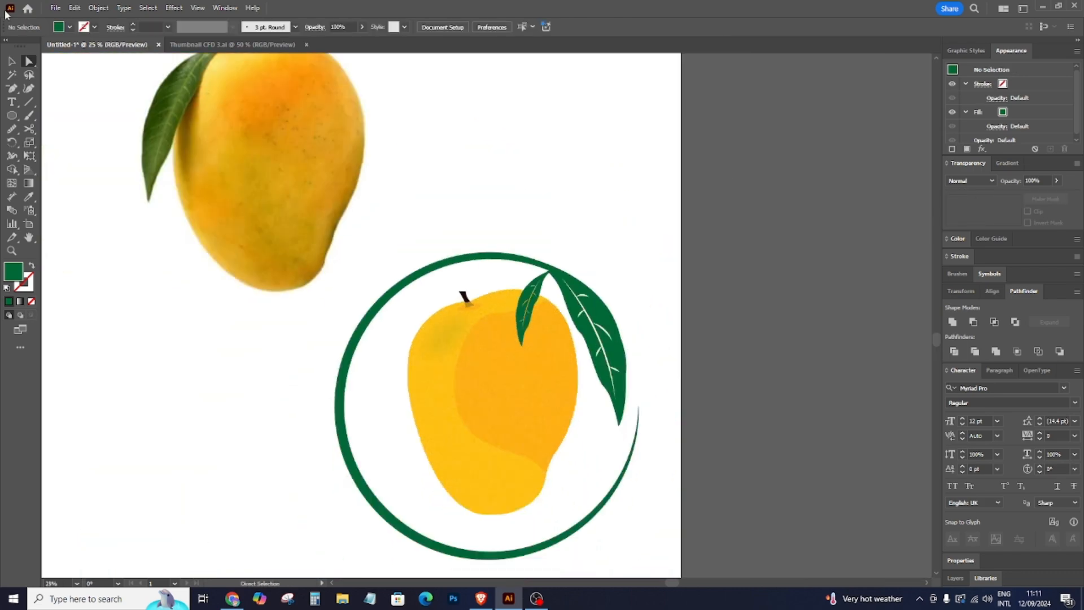
{"action": "left_click", "coordinate": [12, 62]}
{"action": "left_click", "coordinate": [549, 369]}
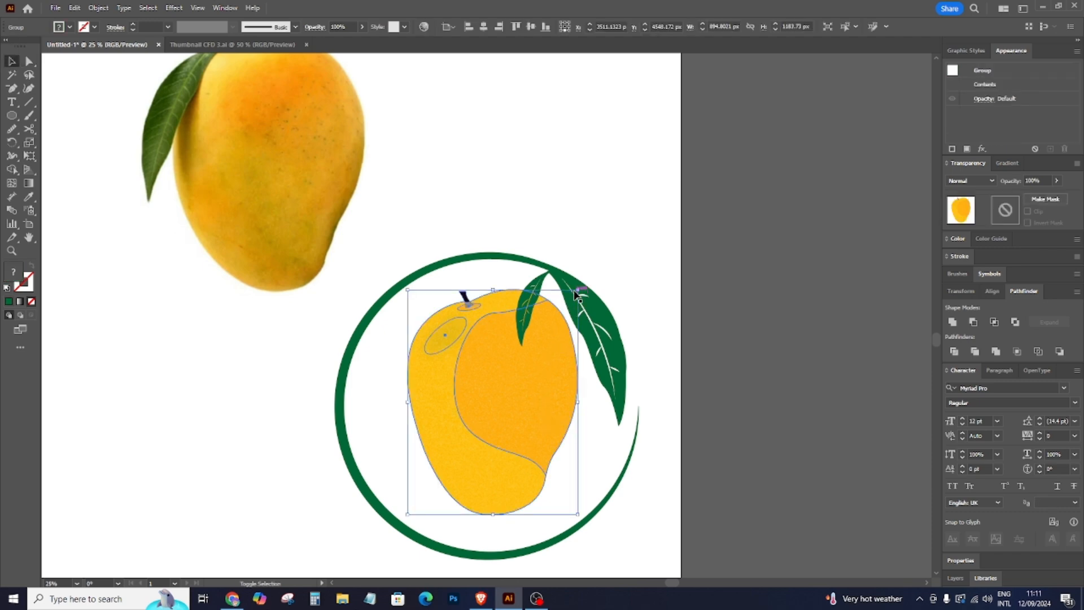
{"action": "left_click_drag", "start_coordinate": [576, 292], "coordinate": [602, 344]}
{"action": "left_click_drag", "start_coordinate": [646, 438], "coordinate": [701, 500]}
{"action": "mouse_move", "coordinate": [661, 369]}
{"action": "left_mouse_down"}
{"action": "mouse_move", "coordinate": [647, 378]}
{"action": "mouse_move", "coordinate": [643, 361]}
{"action": "left_mouse_up"}
{"action": "left_click", "coordinate": [744, 371]}
{"action": "scroll", "coordinate": [740, 365], "scroll_direction": "down", "scroll_amount": 1}
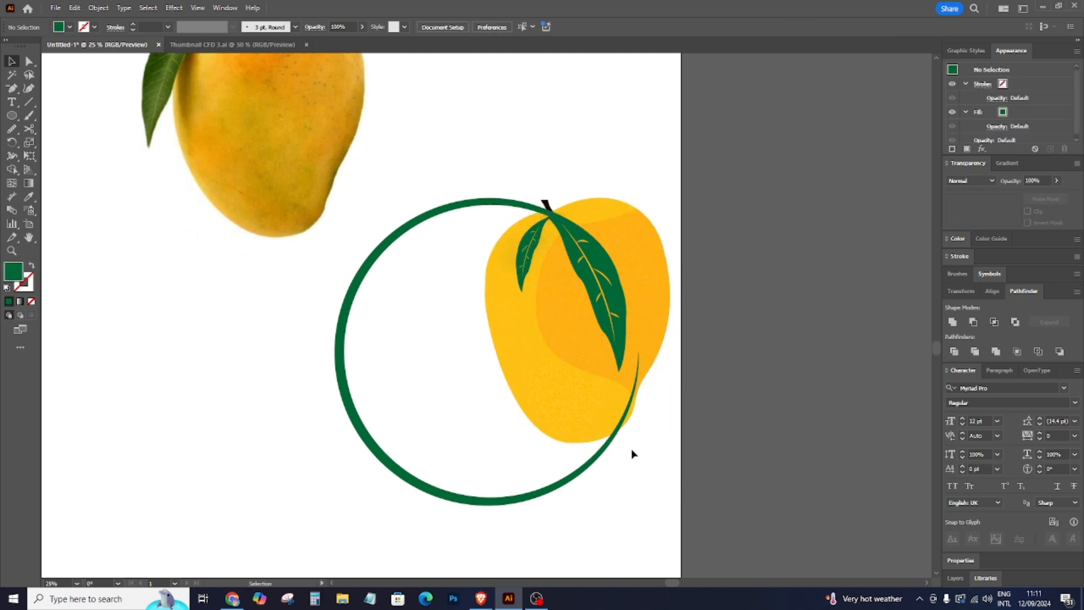
Draw a green circle about 1211 px in diameter and place it inside the ring against its left edge.
{"action": "left_click", "coordinate": [623, 431]}
{"action": "scroll", "coordinate": [726, 401], "scroll_direction": "down", "scroll_amount": 1}
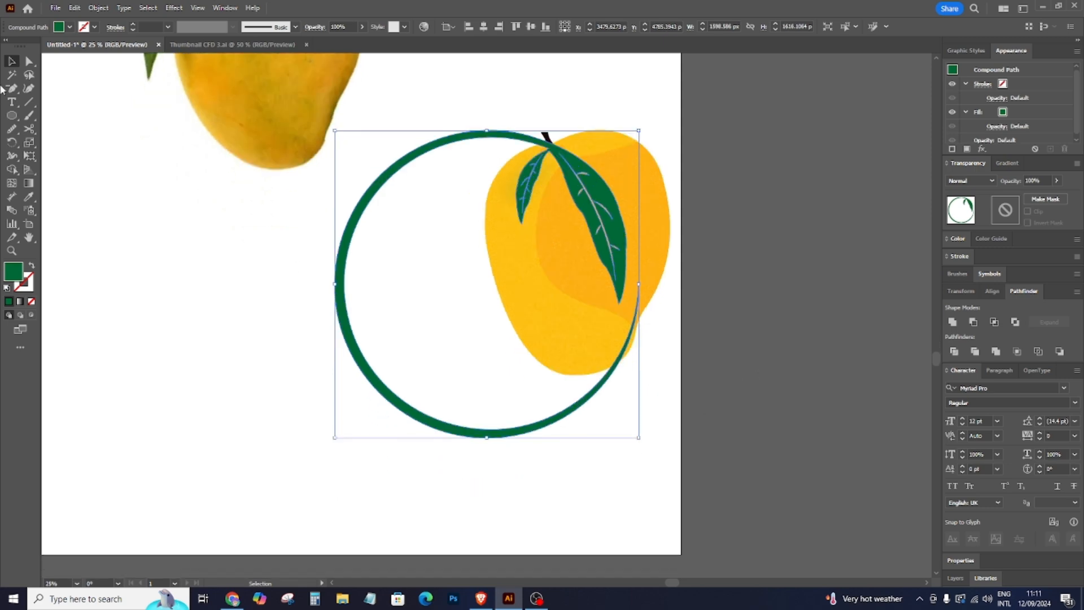
{"action": "left_click", "coordinate": [10, 91]}
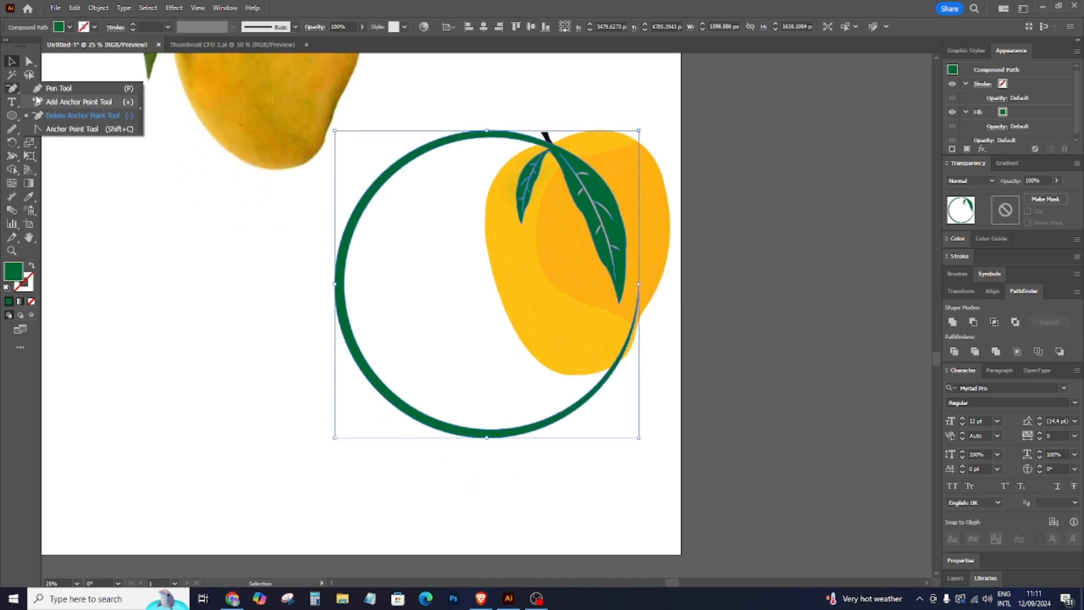
{"action": "left_click", "coordinate": [11, 115]}
{"action": "mouse_move", "coordinate": [279, 259]}
{"action": "left_mouse_down"}
{"action": "mouse_move", "coordinate": [514, 409]}
{"action": "mouse_move", "coordinate": [514, 477]}
{"action": "left_mouse_up"}
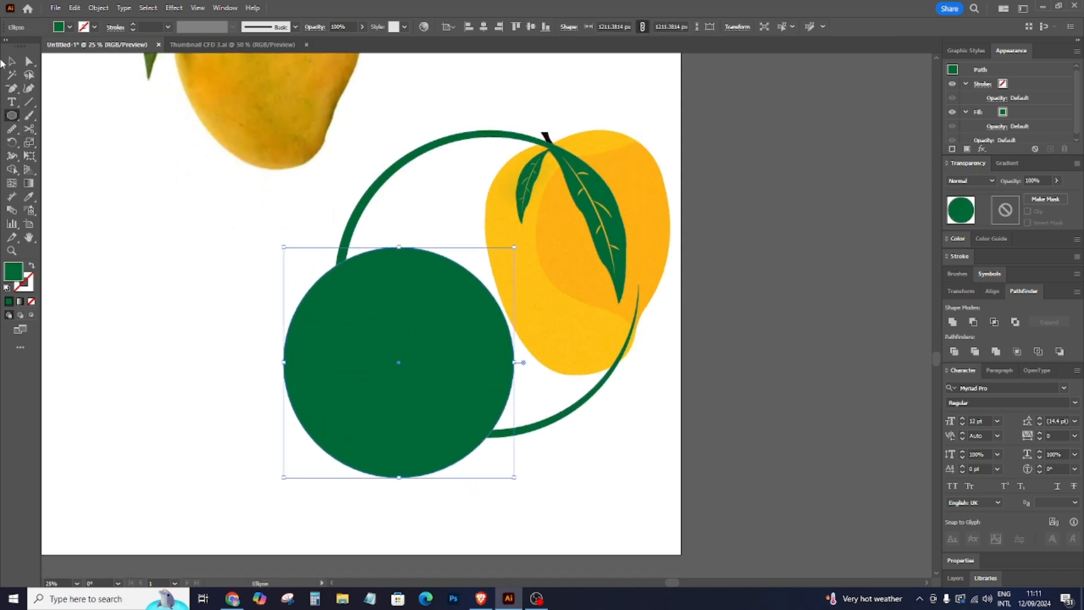
{"action": "left_click", "coordinate": [11, 64]}
{"action": "left_click_drag", "start_coordinate": [440, 375], "coordinate": [475, 314]}
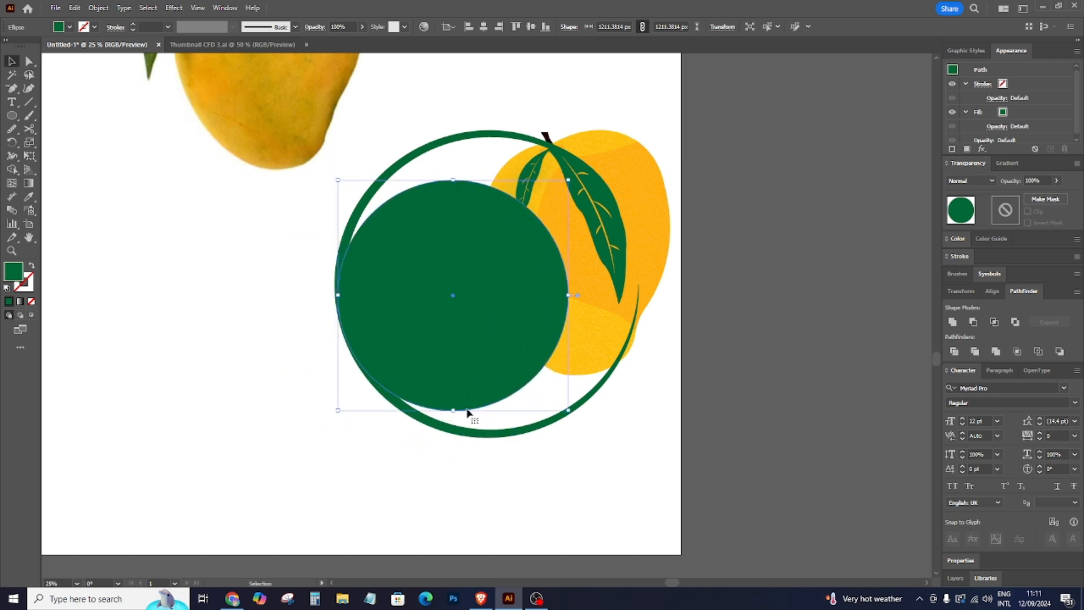
{"action": "key", "text": "Left"}
{"action": "key", "text": "Left"}
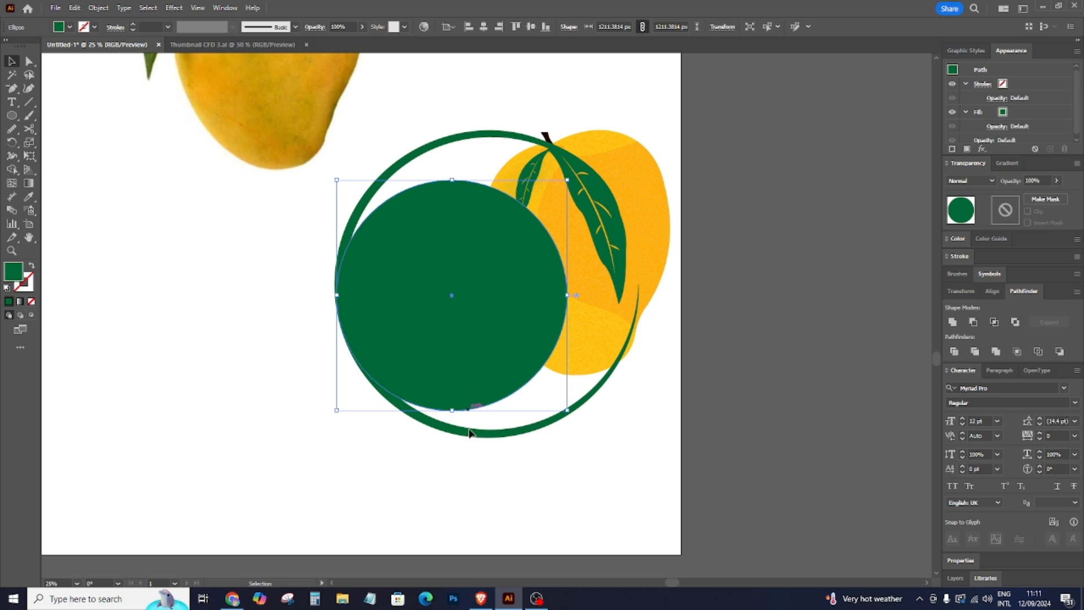
{"action": "left_click", "coordinate": [496, 436], "text": "shift"}
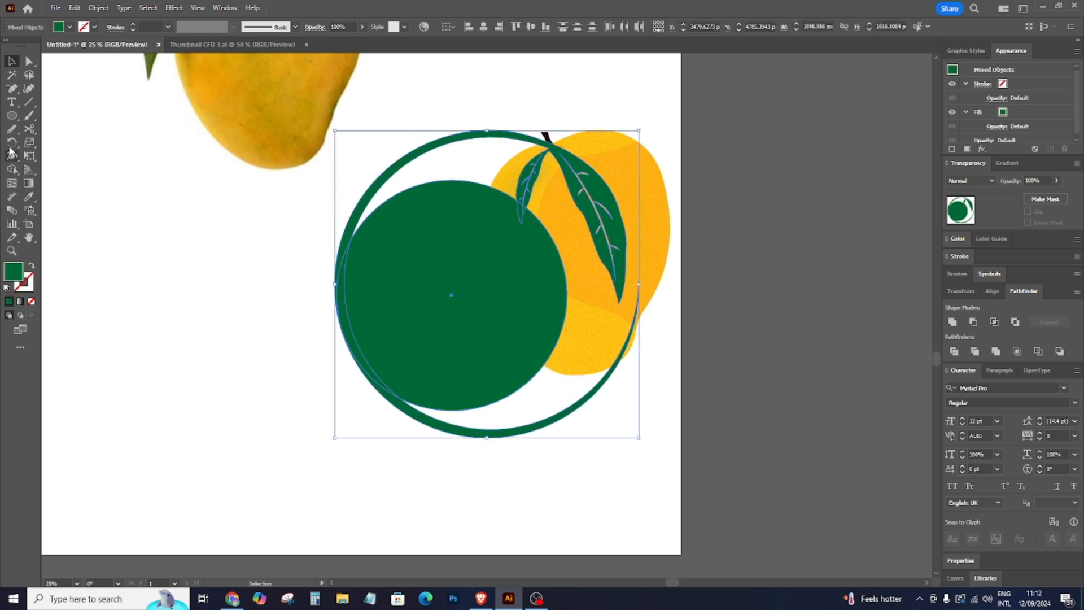
{"action": "left_click", "coordinate": [11, 169]}
{"action": "left_click", "coordinate": [491, 439], "text": "alt"}
{"action": "key", "text": "ctrl+z"}
{"action": "left_click", "coordinate": [11, 61]}
{"action": "left_click", "coordinate": [256, 174]}
Trim off the ring's lower-right arc with Shape Builder using the circle as the cutter, and delete the circle.
{"action": "left_click", "coordinate": [466, 259]}
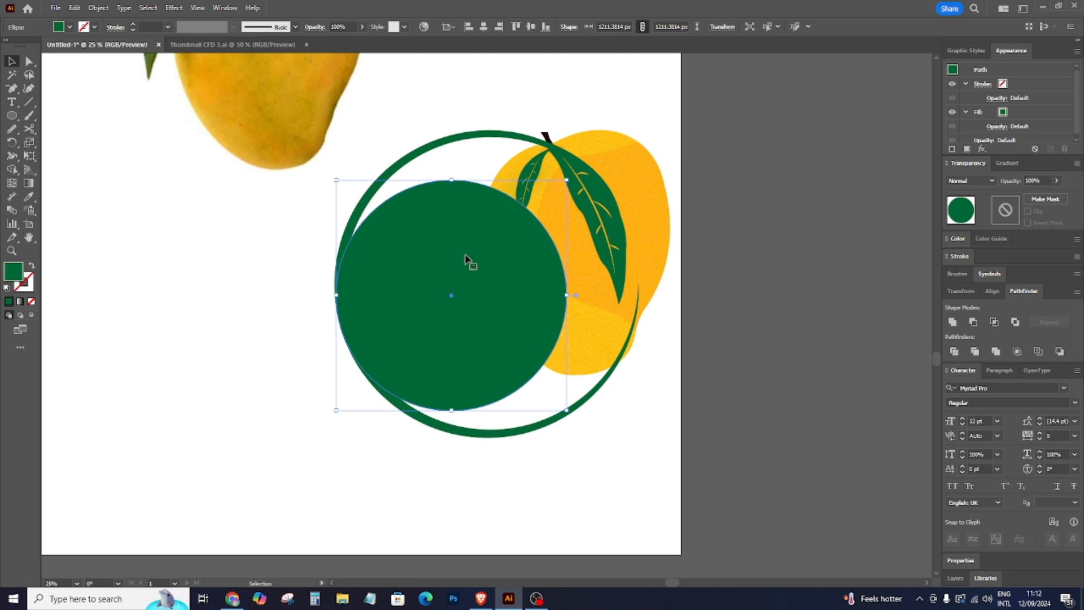
{"action": "left_click", "coordinate": [495, 435], "text": "shift"}
{"action": "left_click", "coordinate": [12, 170]}
{"action": "left_click", "coordinate": [495, 436], "text": "alt"}
{"action": "left_click", "coordinate": [12, 61]}
{"action": "left_click", "coordinate": [260, 226]}
{"action": "left_click", "coordinate": [494, 353]}
{"action": "key", "text": "Delete"}
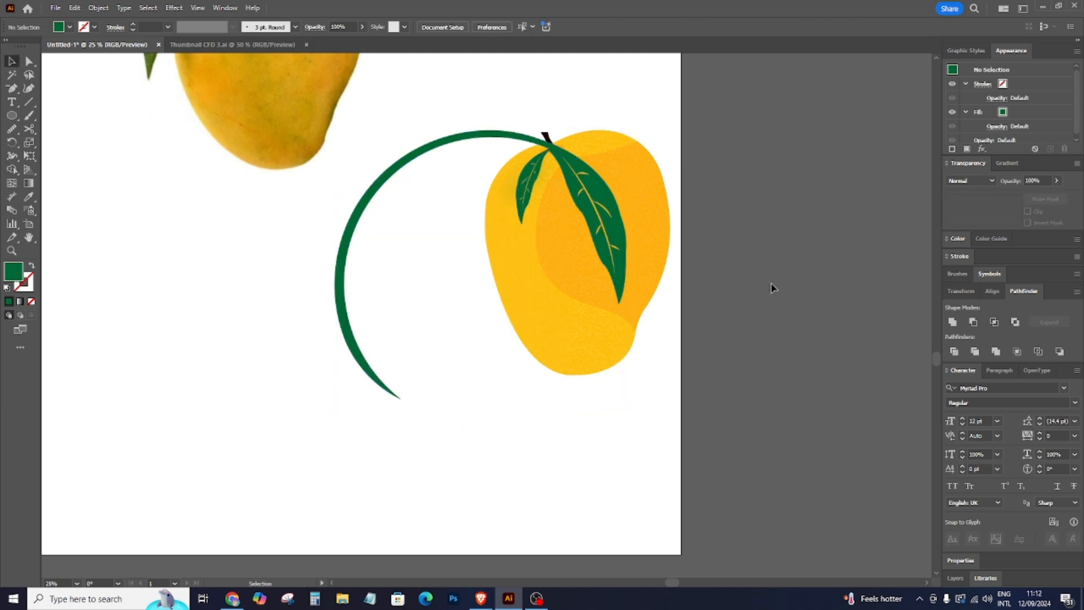
Undo the trimming of the ring and delete the green circle.
{"action": "scroll", "coordinate": [772, 288], "scroll_direction": "down", "scroll_amount": 3}
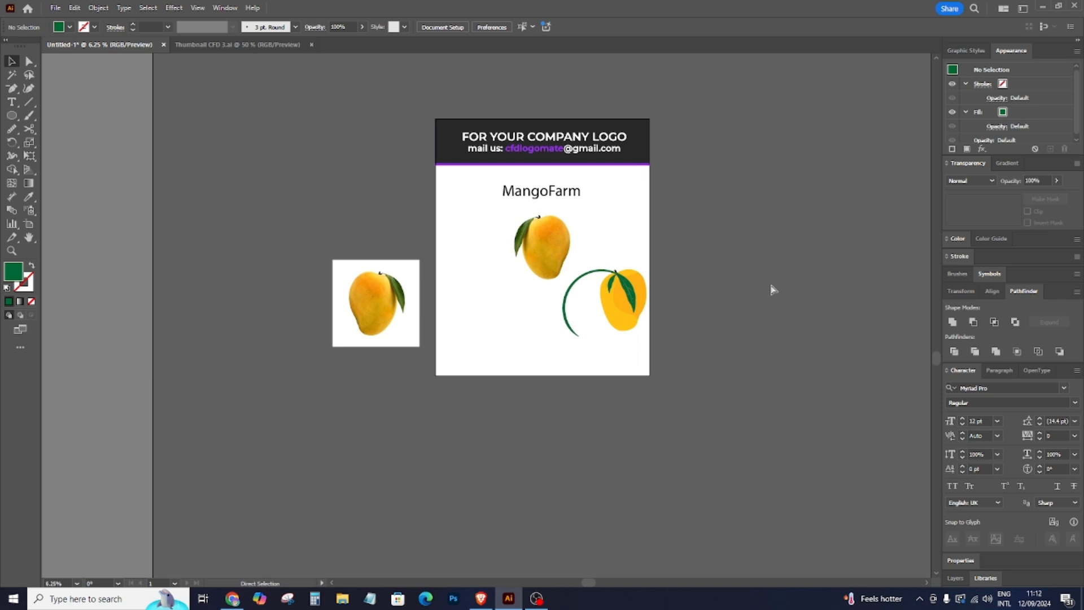
{"action": "scroll", "coordinate": [773, 288], "scroll_direction": "up", "scroll_amount": 2}
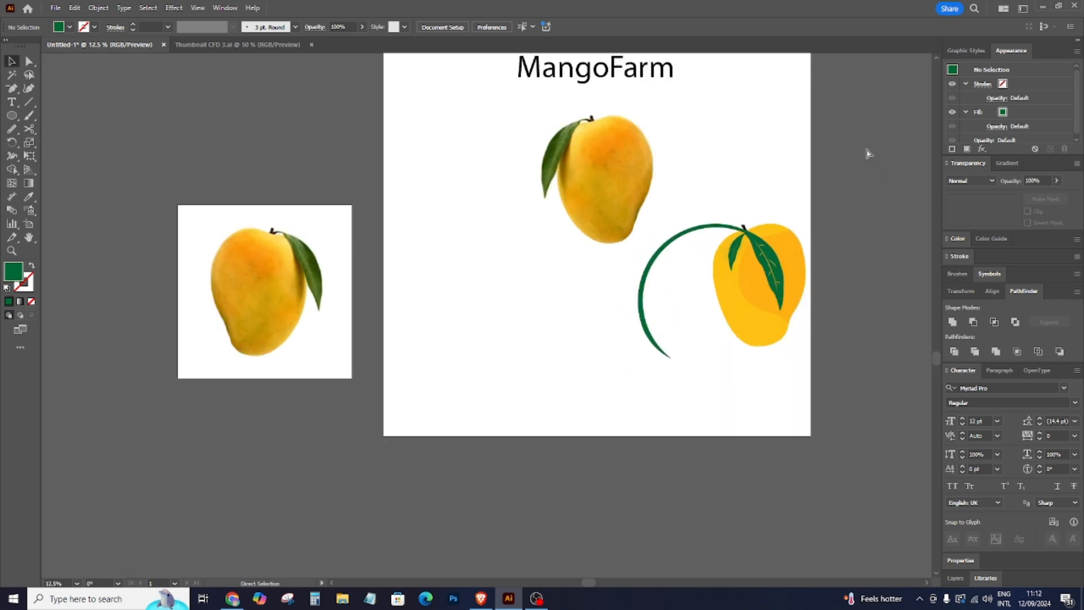
{"action": "key", "text": "ctrl+z"}
{"action": "key", "text": "ctrl+z"}
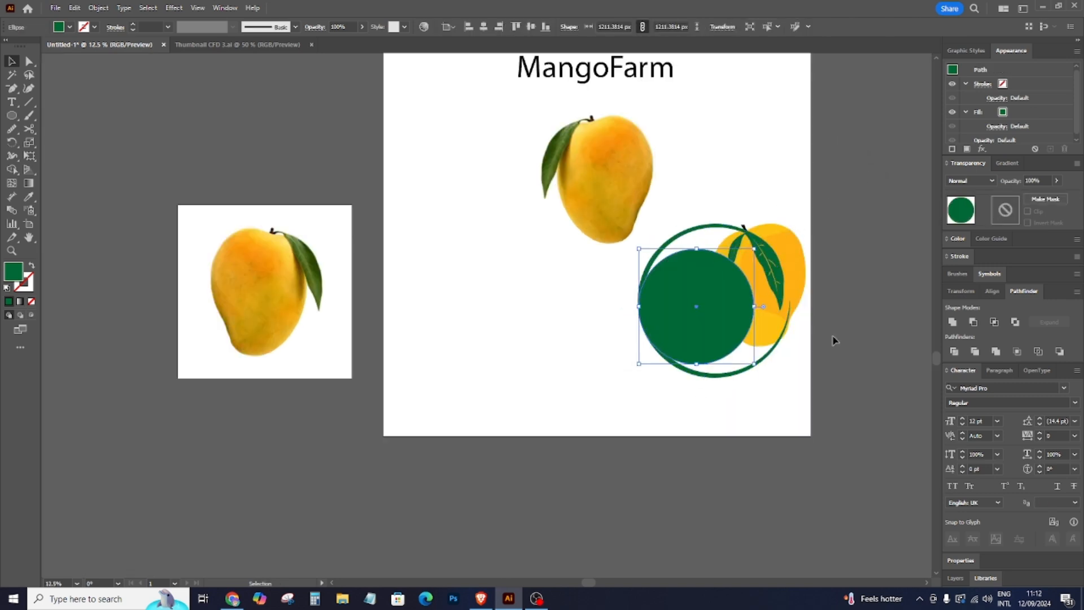
{"action": "key", "text": "Delete"}
Move the mango group back to the centre of the ring.
{"action": "left_click_drag", "start_coordinate": [753, 327], "coordinate": [699, 351]}
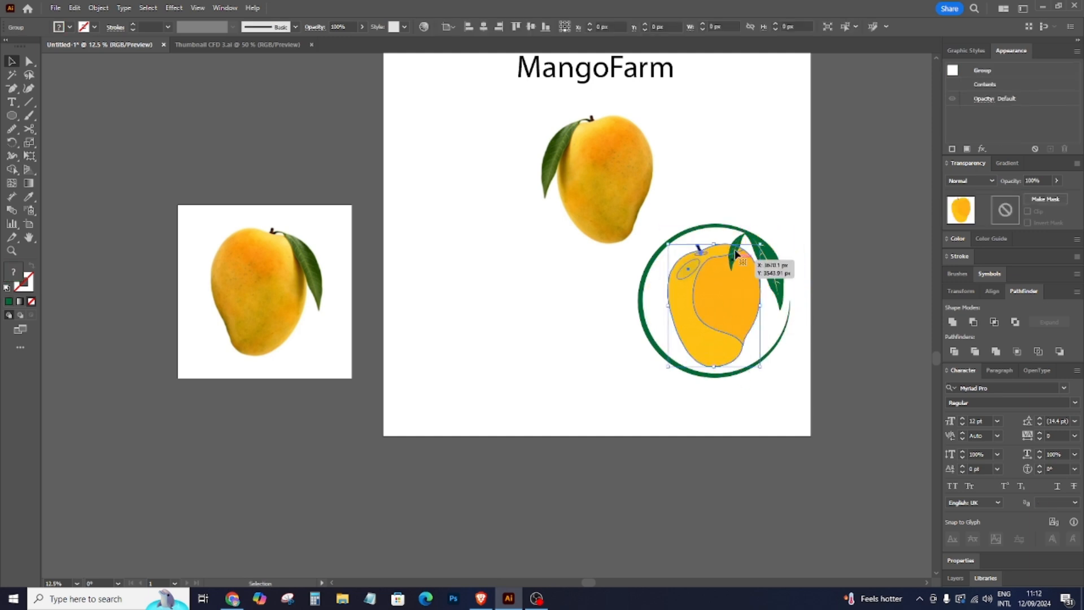
{"action": "left_click", "coordinate": [770, 269]}
{"action": "key", "text": "a"}
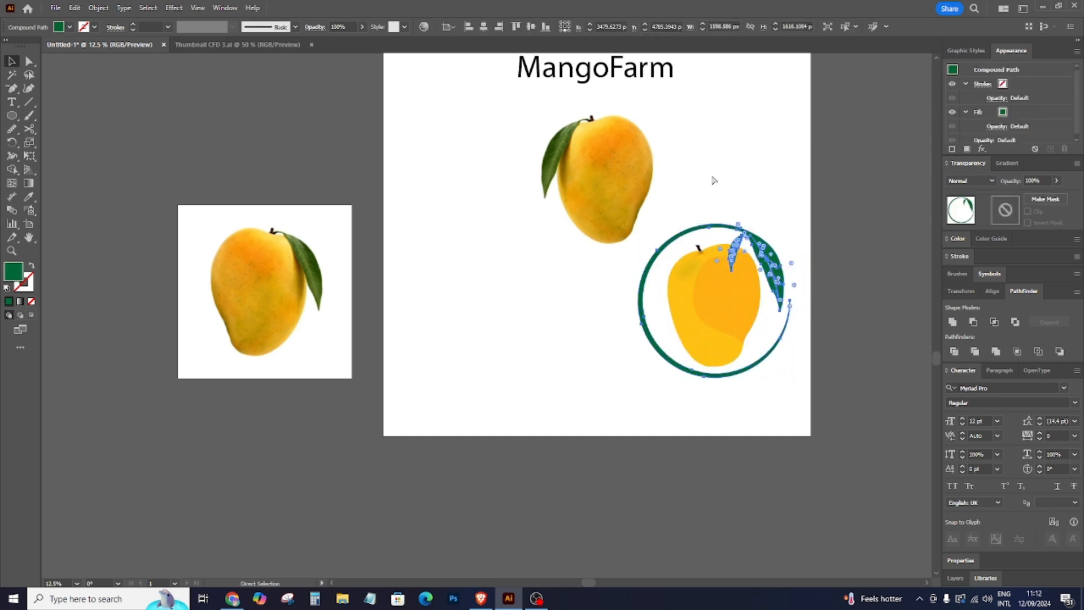
Draw a closed green Pen tool shape that fully covers the small leaf and reaches the ring's edge.
{"action": "key", "text": "ctrl+plus"}
{"action": "key", "text": "ctrl+plus"}
{"action": "key", "text": "ctrl+plus"}
{"action": "key", "text": "v"}
{"action": "left_click", "coordinate": [615, 67]}
{"action": "scroll", "coordinate": [616, 67], "scroll_direction": "up", "scroll_amount": 3}
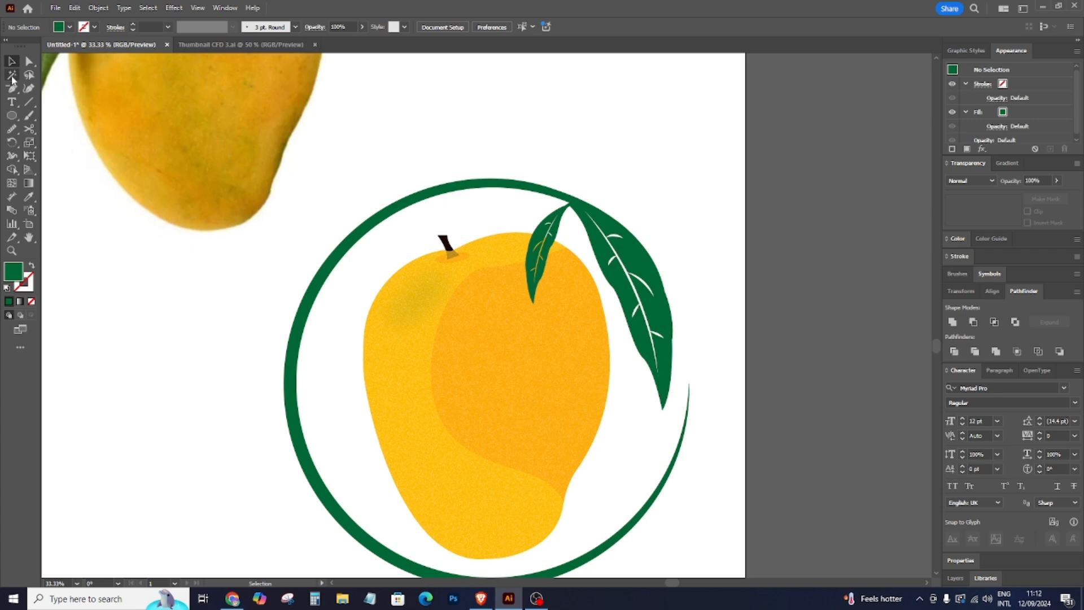
{"action": "left_click_drag", "start_coordinate": [11, 88], "coordinate": [65, 92]}
{"action": "left_click_drag", "start_coordinate": [563, 202], "coordinate": [593, 249]}
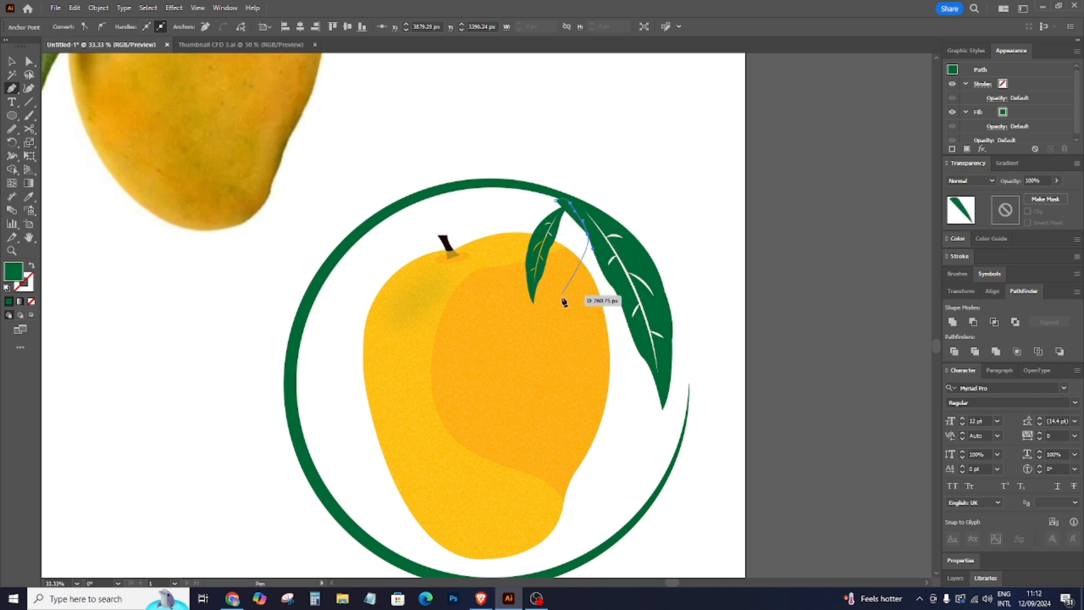
{"action": "left_click", "coordinate": [545, 320]}
{"action": "left_click", "coordinate": [494, 283]}
{"action": "left_click_drag", "start_coordinate": [557, 201], "coordinate": [588, 192]}
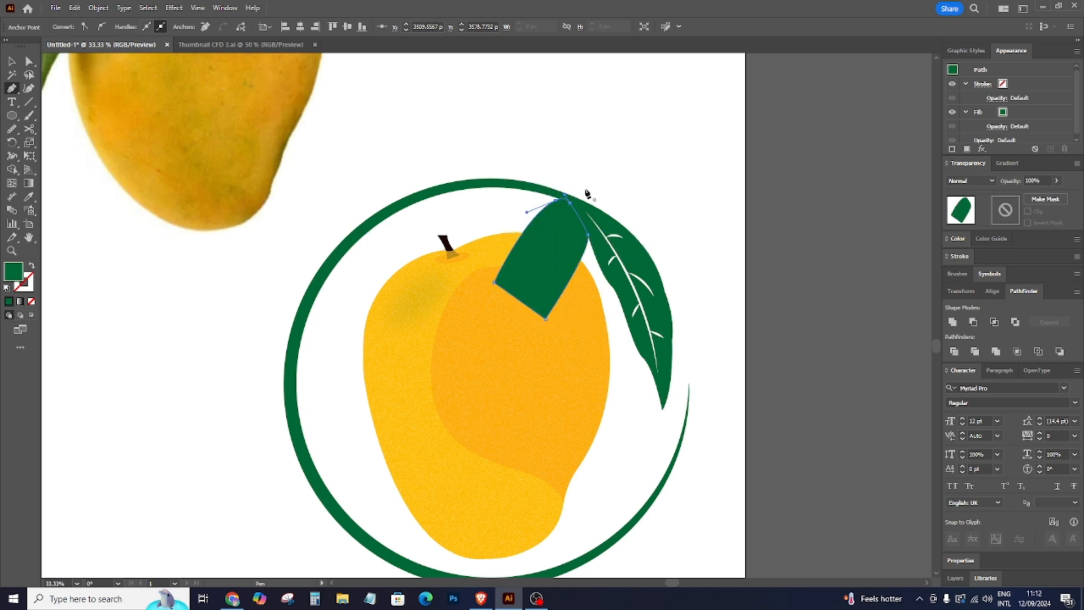
Remove the small leaf from the ring artwork with Shape Builder, using the covering shape as the cutter.
{"action": "left_click", "coordinate": [15, 64]}
{"action": "left_click_drag", "start_coordinate": [631, 263], "coordinate": [312, 255]}
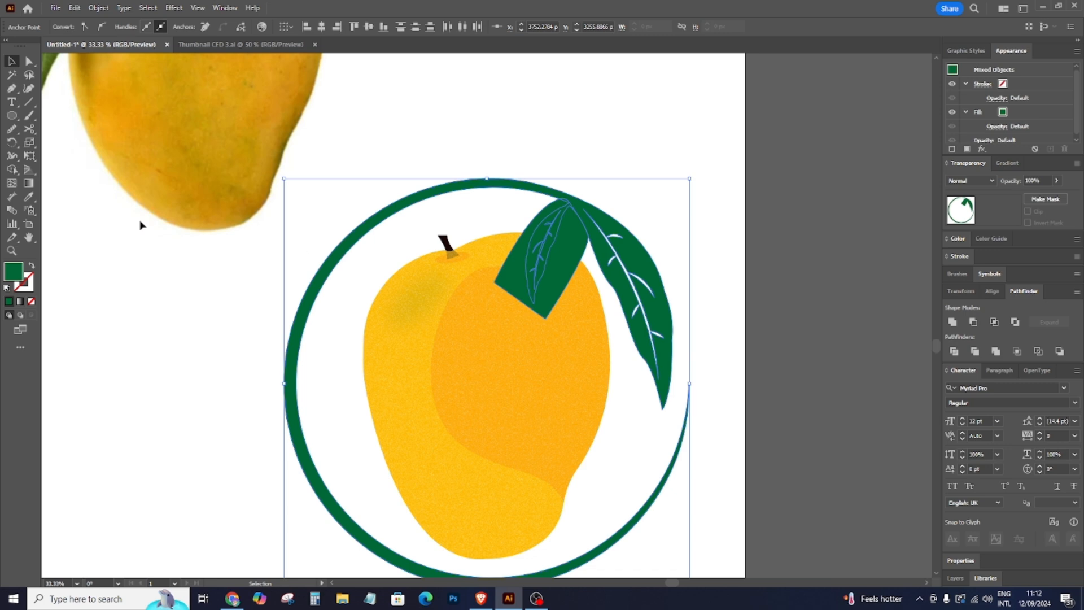
{"action": "left_click", "coordinate": [17, 170]}
{"action": "left_click", "coordinate": [526, 242], "text": "alt"}
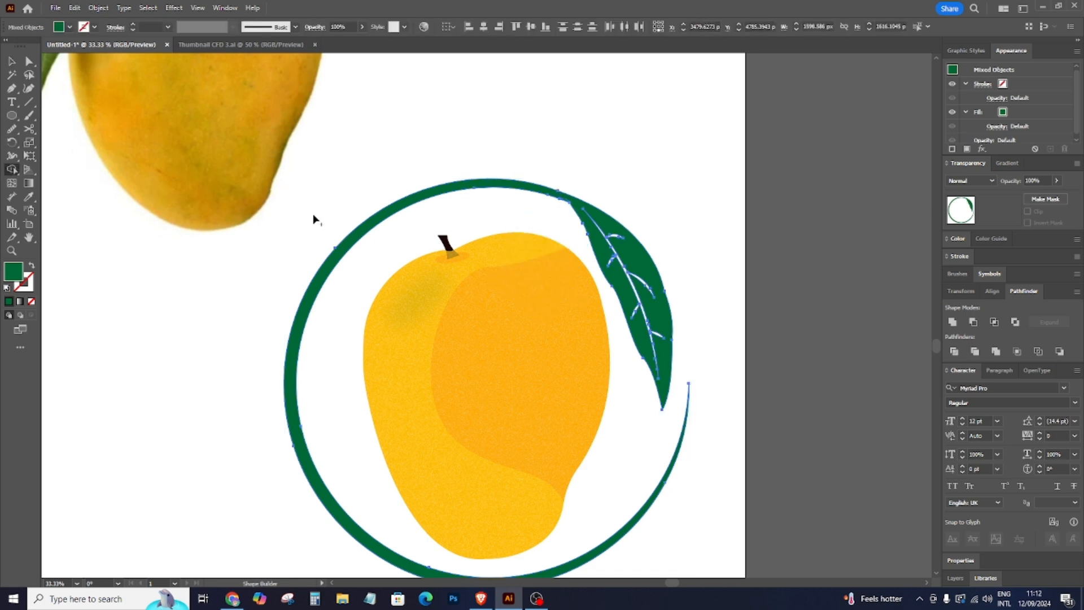
{"action": "left_click", "coordinate": [13, 60]}
{"action": "left_click", "coordinate": [540, 165]}
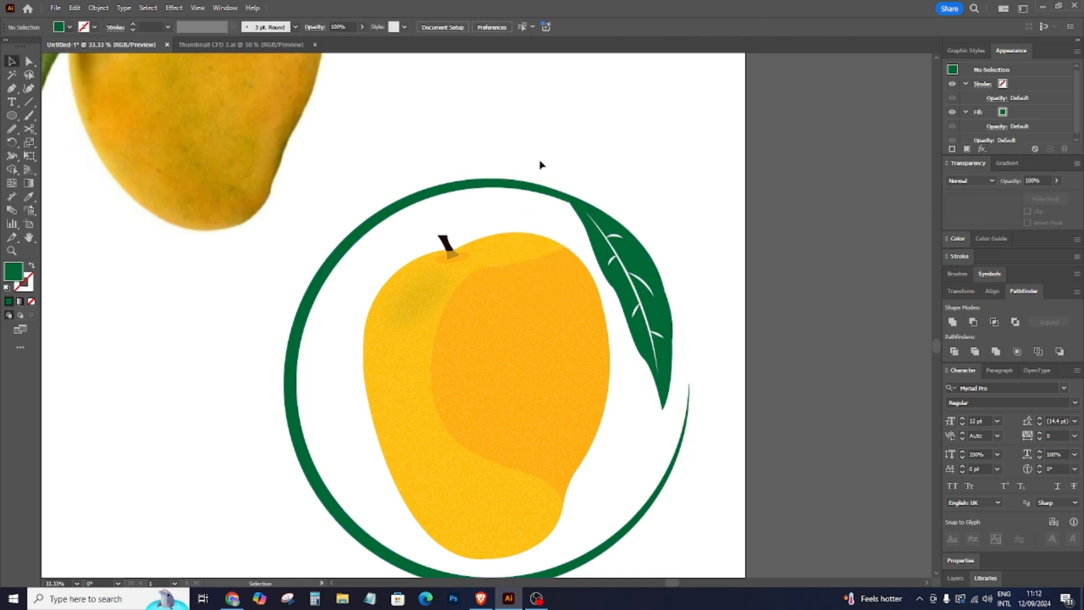
Smooth the join between the ring and the large leaf by deleting the stray corner point there.
{"action": "left_click", "coordinate": [566, 201]}
{"action": "key", "text": "Delete"}
{"action": "left_click", "coordinate": [31, 62]}
{"action": "left_click", "coordinate": [566, 216]}
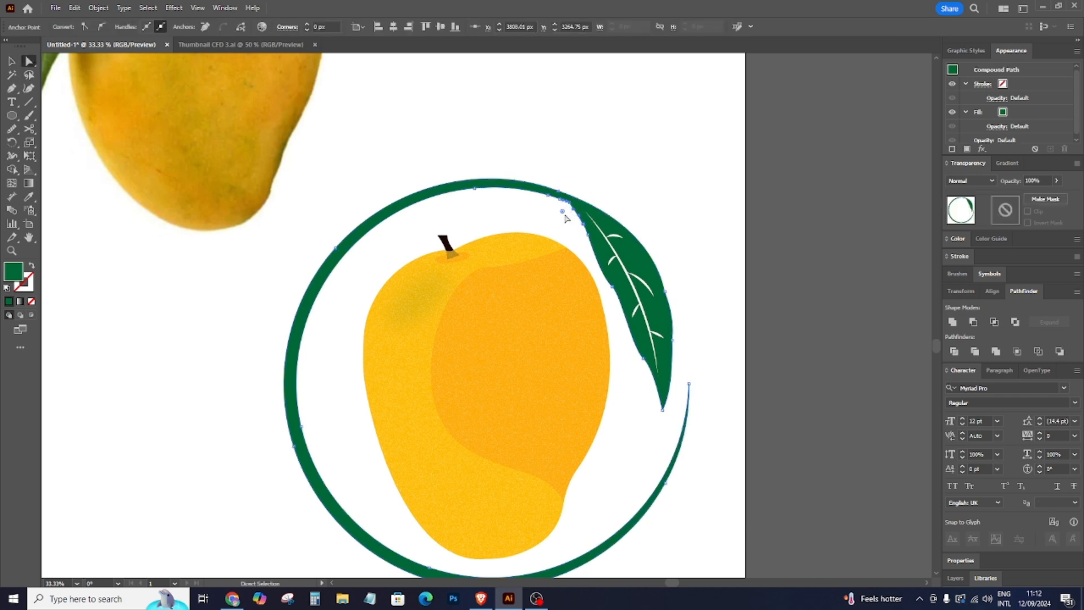
{"action": "left_click", "coordinate": [688, 162]}
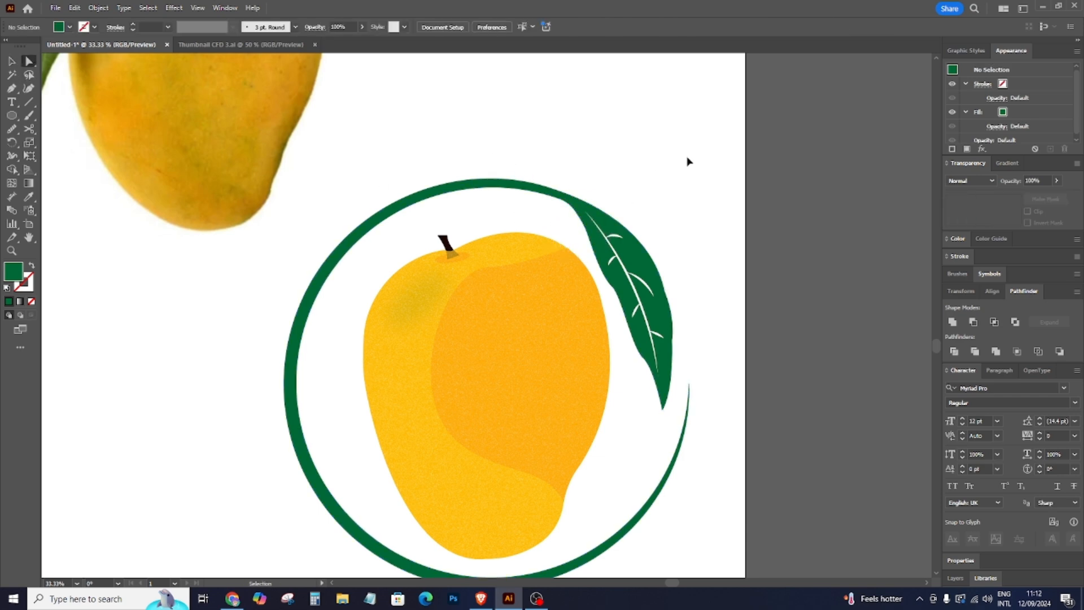
{"action": "key", "text": "ctrl+minus"}
{"action": "key", "text": "ctrl+s"}
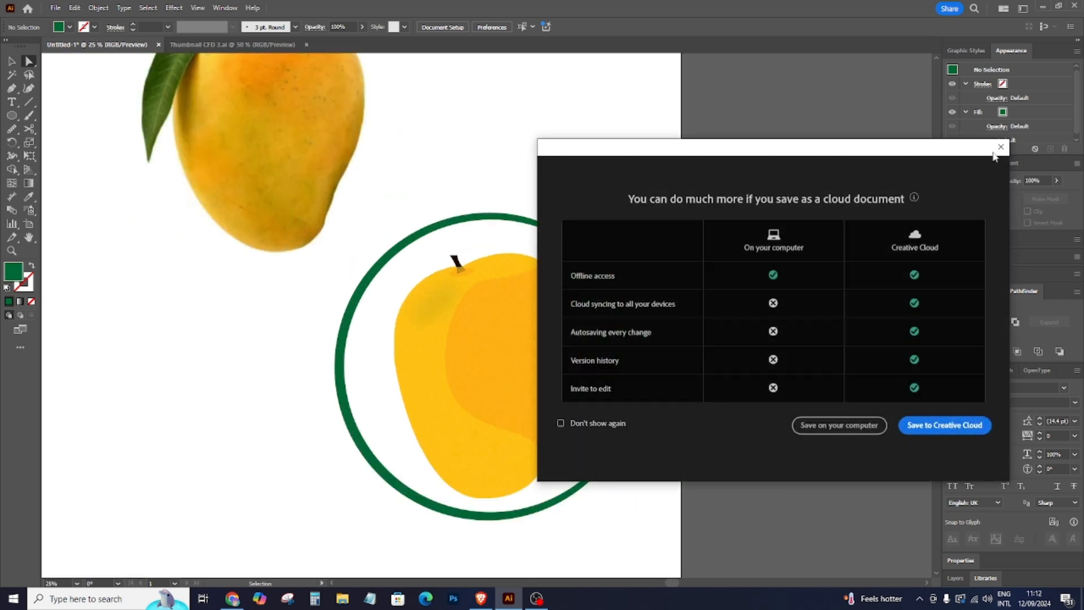
{"action": "left_click", "coordinate": [1000, 148]}
Enlarge the mango group slightly and reposition it inside the ring.
{"action": "key", "text": "v"}
{"action": "left_click_drag", "start_coordinate": [533, 371], "coordinate": [529, 364]}
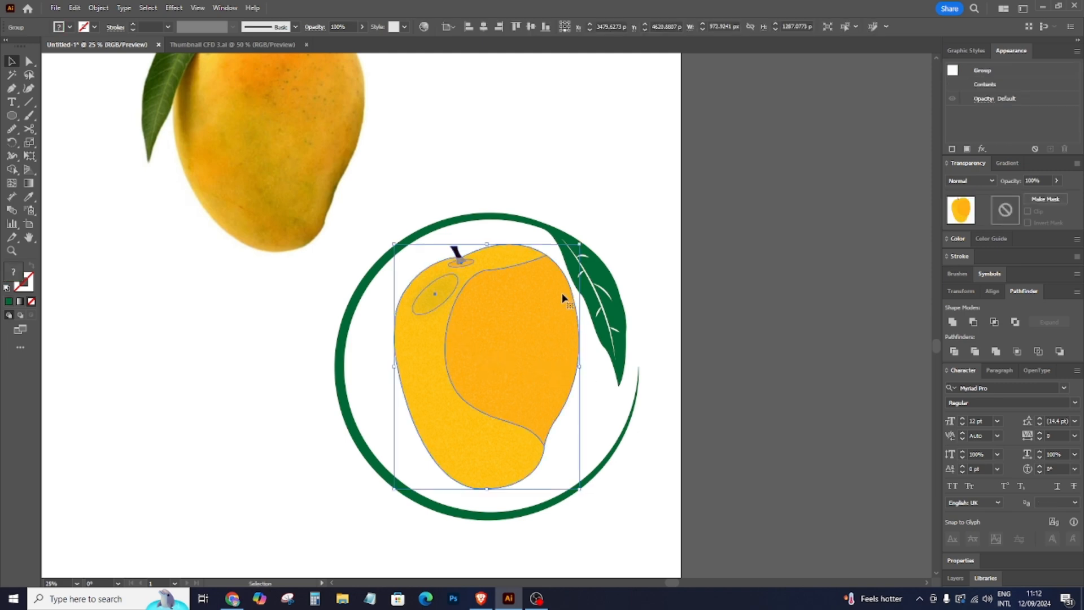
{"action": "left_click_drag", "start_coordinate": [581, 243], "coordinate": [591, 236]}
{"action": "left_click_drag", "start_coordinate": [499, 346], "coordinate": [492, 356]}
{"action": "left_click", "coordinate": [697, 356]}
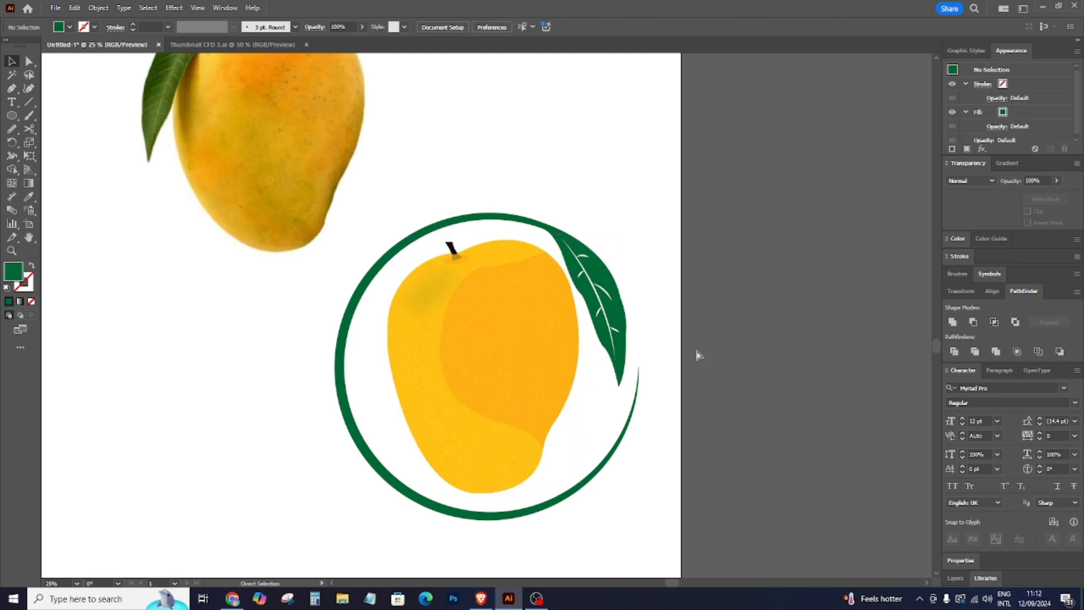
Select the ring, leaf and mango together and shift the whole logo up and to the left on the artboard.
{"action": "key", "text": "ctrl+minus"}
{"action": "key", "text": "ctrl+minus"}
{"action": "left_click_drag", "start_coordinate": [420, 267], "coordinate": [554, 452]}
{"action": "left_click_drag", "start_coordinate": [548, 355], "coordinate": [515, 342]}
{"action": "left_click", "coordinate": [309, 207]}
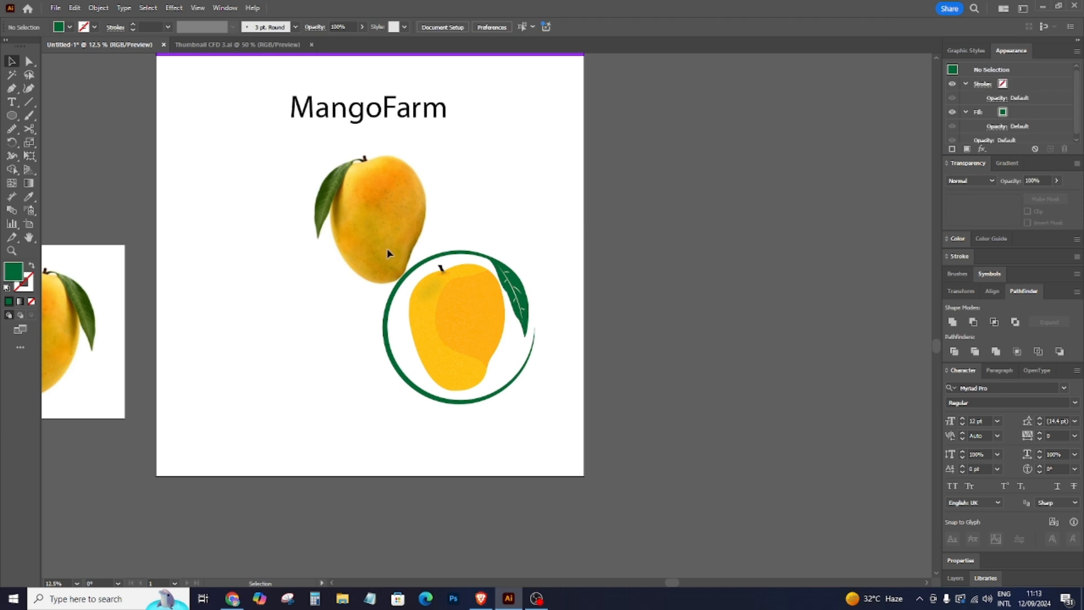
Move the mango photo off the artboard to its right side and centre the logo beneath the MangoFarm text.
{"action": "left_click", "coordinate": [454, 244]}
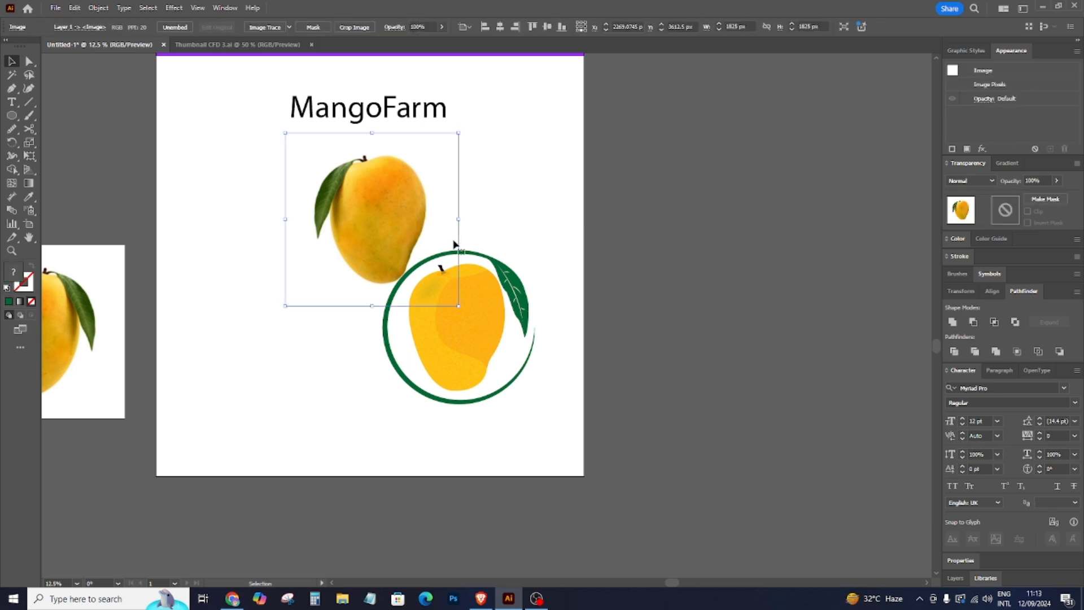
{"action": "left_click_drag", "start_coordinate": [407, 205], "coordinate": [740, 319]}
{"action": "left_click_drag", "start_coordinate": [492, 316], "coordinate": [416, 238]}
{"action": "key", "text": "a"}
{"action": "key", "text": "ctrl+plus"}
{"action": "key", "text": "ctrl+plus"}
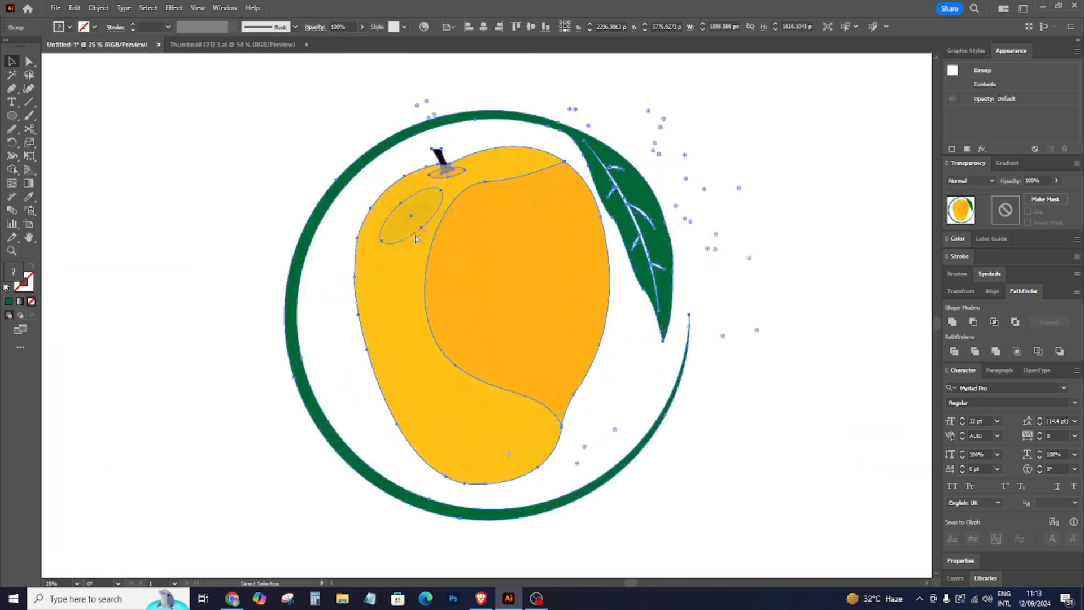
{"action": "left_click", "coordinate": [764, 263]}
{"action": "key", "text": "ctrl+minus"}
{"action": "key", "text": "ctrl+minus"}
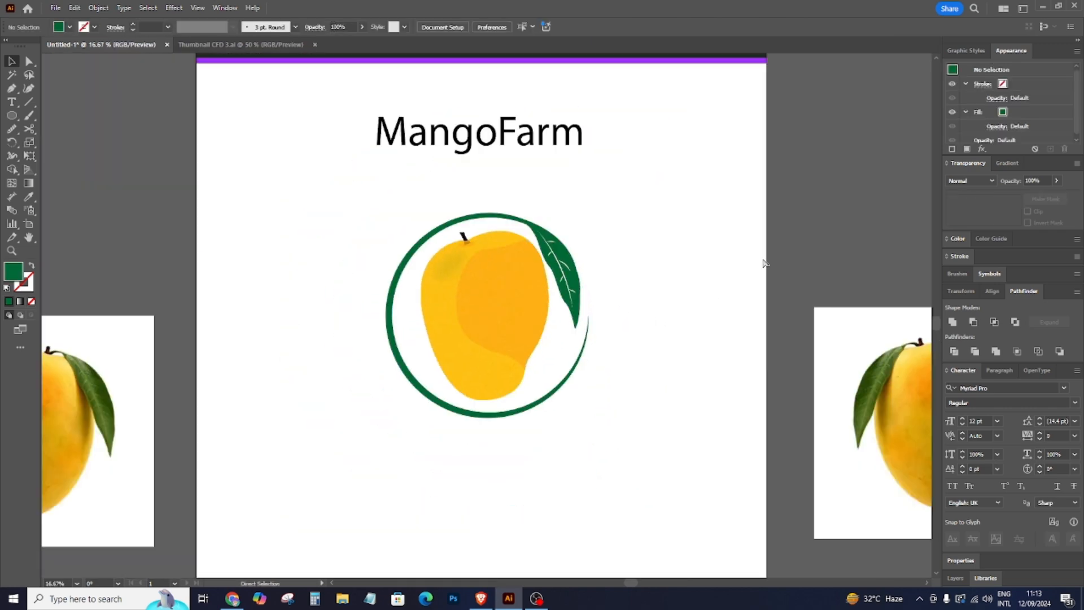
{"action": "key", "text": "ctrl+plus"}
{"action": "key", "text": "ctrl+s"}
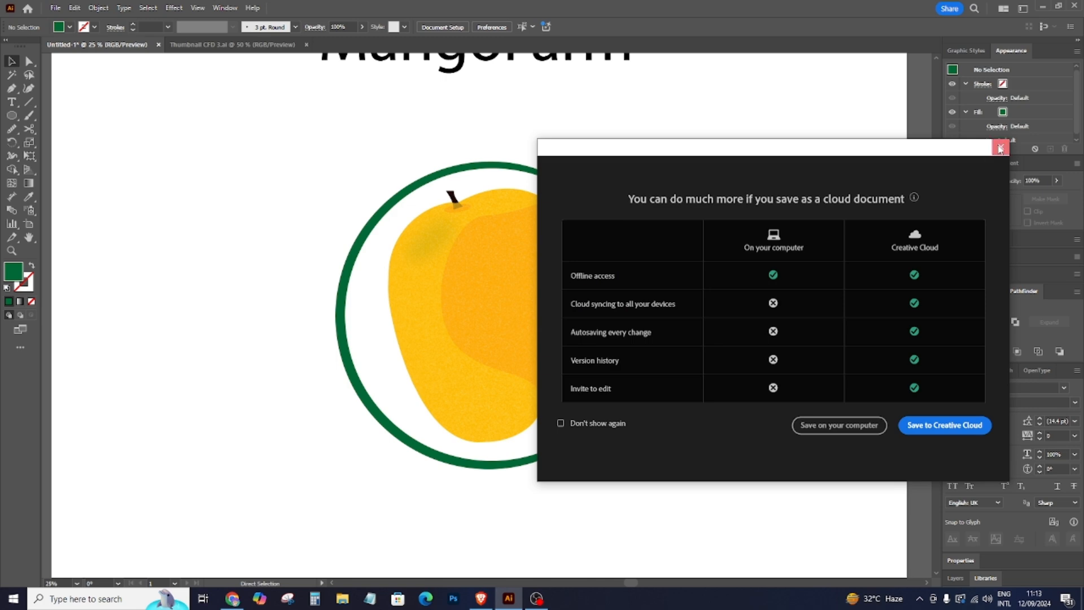
{"action": "left_click", "coordinate": [1000, 148]}
Duplicate the MangoFarm text and place the copy above and to the right of the ring.
{"action": "scroll", "coordinate": [689, 223], "scroll_direction": "up", "scroll_amount": 2}
{"action": "key", "text": "v"}
{"action": "left_click", "coordinate": [510, 126]}
{"action": "left_click_drag", "start_coordinate": [510, 121], "coordinate": [745, 222]}
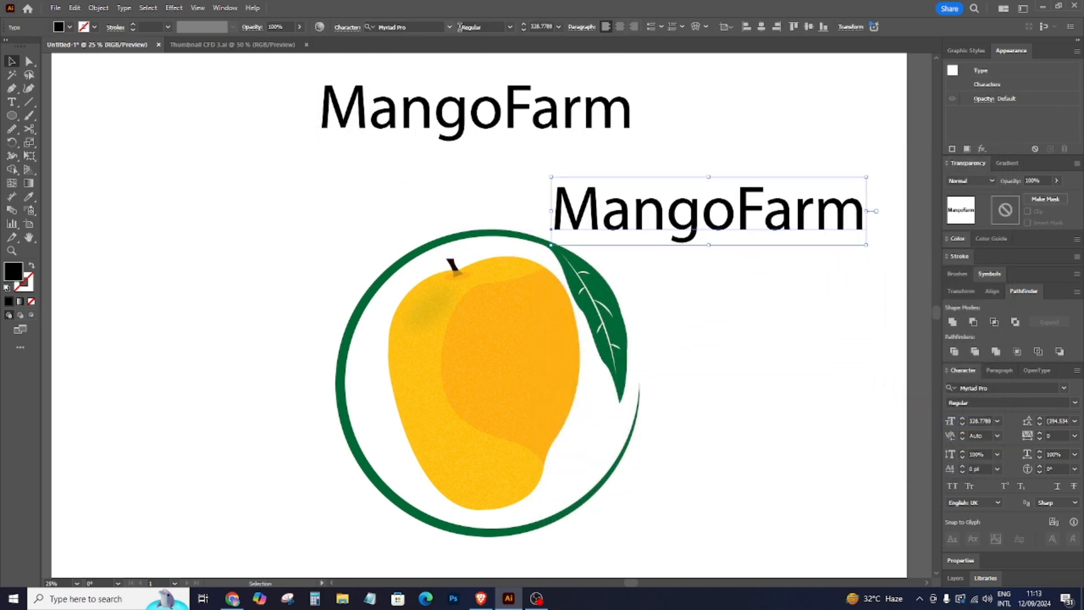
Set the font of the copied MangoFarm text to Blow.
{"action": "left_click", "coordinate": [450, 27]}
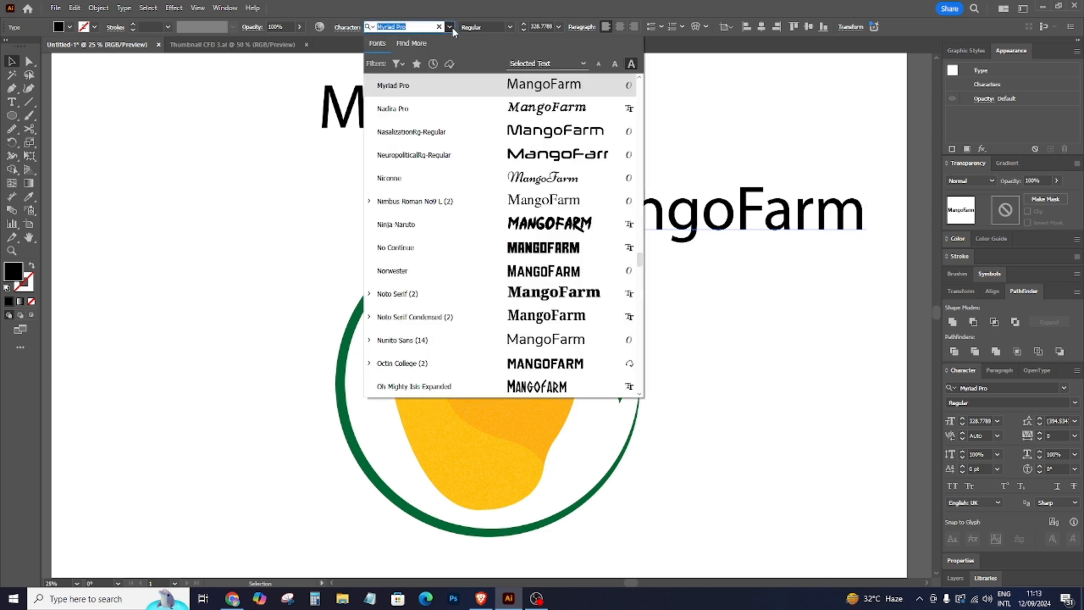
{"action": "scroll", "coordinate": [609, 237], "scroll_direction": "up", "scroll_amount": 12}
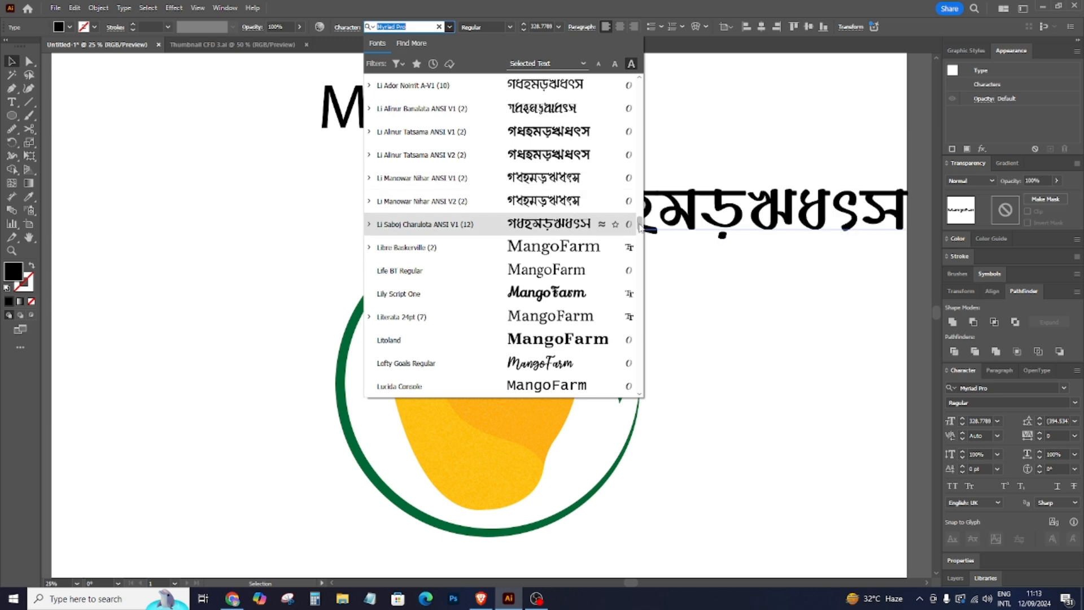
{"action": "left_click_drag", "start_coordinate": [641, 227], "coordinate": [640, 102]}
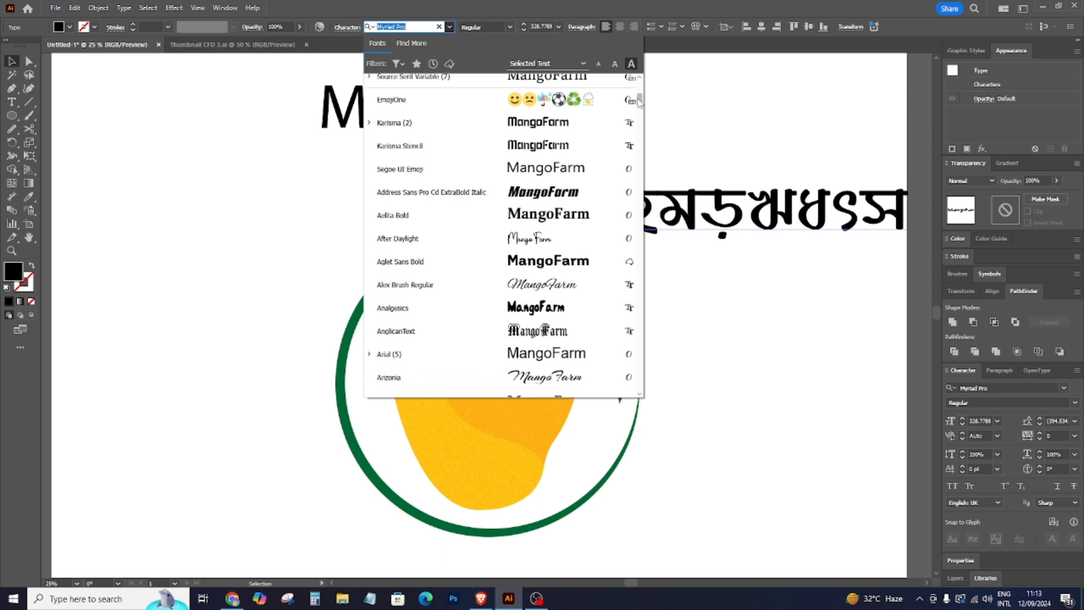
{"action": "type", "text": "Blow"}
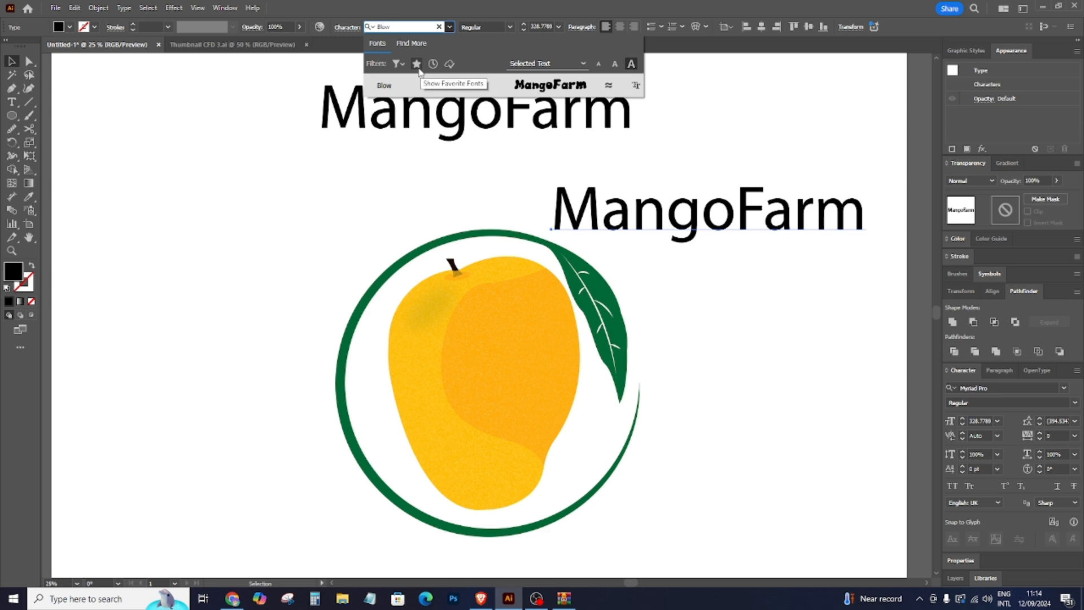
{"action": "left_click", "coordinate": [434, 86]}
Move the copied text to the ring's lower right and delete "Farm" so that it reads "Mango".
{"action": "left_click_drag", "start_coordinate": [728, 220], "coordinate": [776, 499]}
{"action": "left_click", "coordinate": [11, 103]}
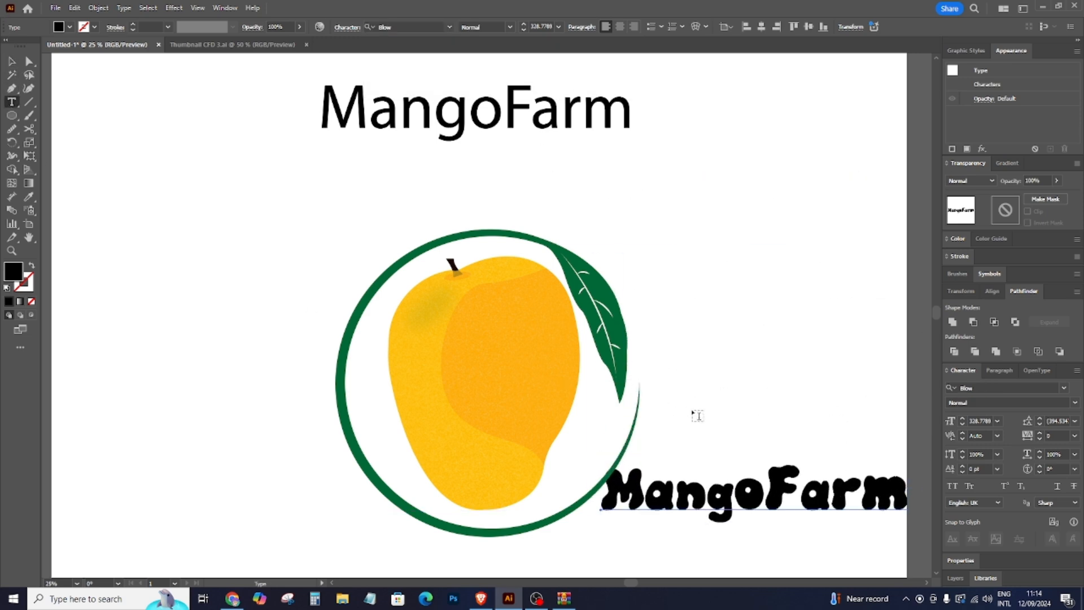
{"action": "left_click", "coordinate": [752, 489]}
{"action": "key", "text": "shift+End"}
{"action": "key", "text": "Delete"}
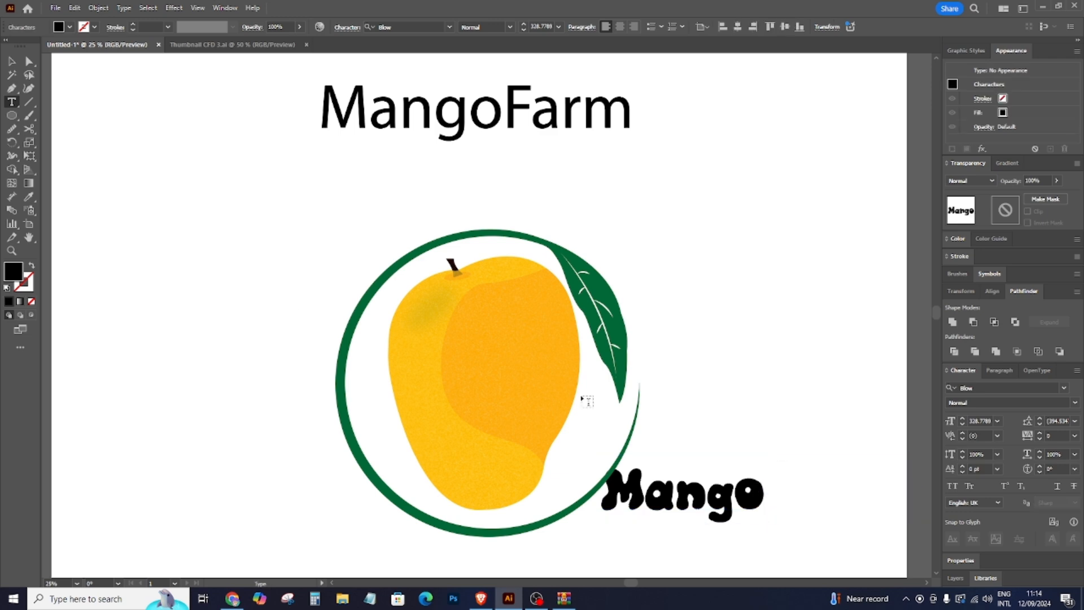
Place the Mango text across the middle of the mango and enlarge it to about 355 pt.
{"action": "left_click", "coordinate": [11, 60]}
{"action": "left_click_drag", "start_coordinate": [690, 495], "coordinate": [488, 363]}
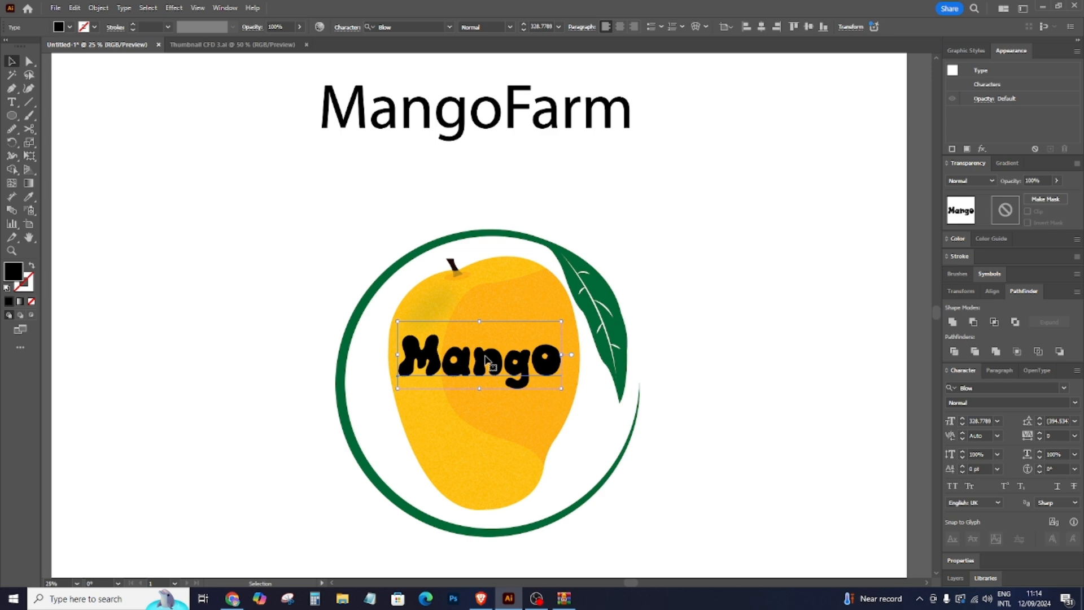
{"action": "mouse_move", "coordinate": [560, 388]}
{"action": "left_mouse_down"}
{"action": "mouse_move", "coordinate": [576, 404]}
{"action": "mouse_move", "coordinate": [566, 385]}
{"action": "left_mouse_up"}
Fill the Mango text with white sampled from the artboard background using the Eyedropper.
{"action": "left_click", "coordinate": [28, 197]}
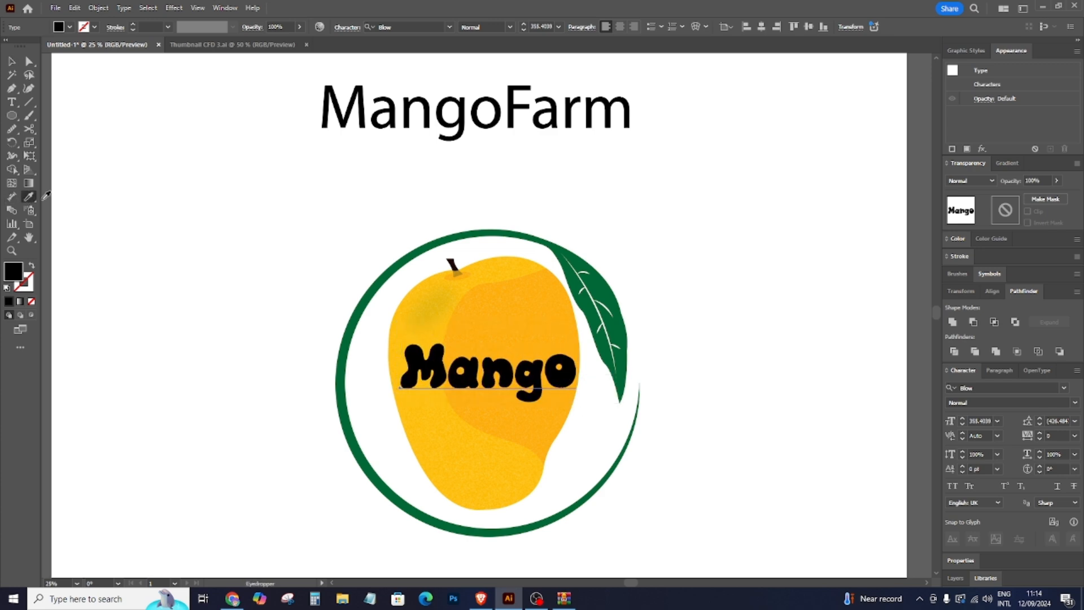
{"action": "left_click", "coordinate": [255, 242]}
{"action": "left_click", "coordinate": [12, 61]}
{"action": "left_click", "coordinate": [333, 217]}
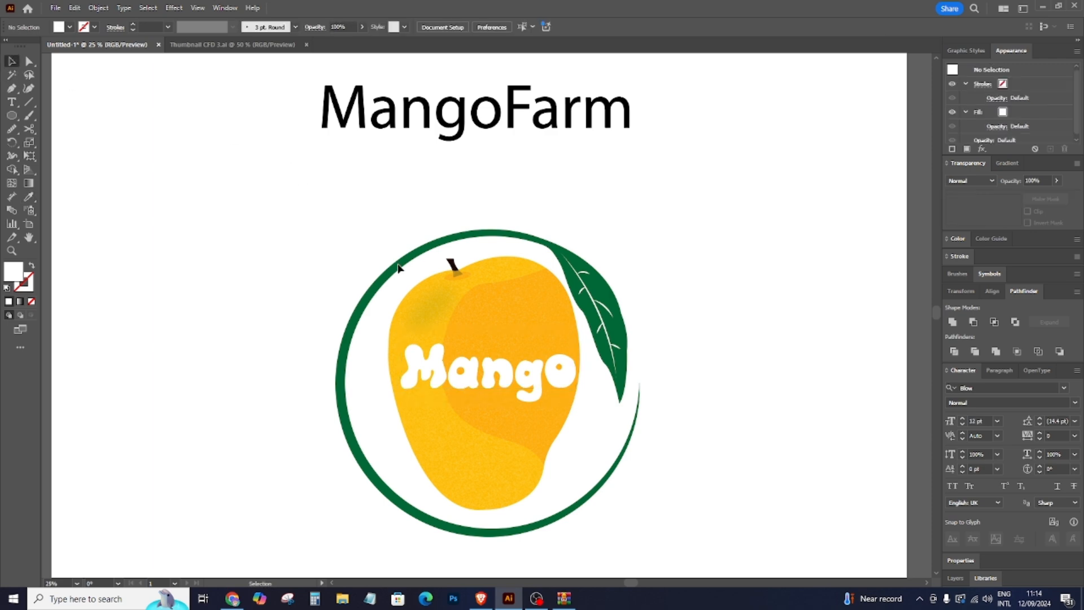
Place a spare copy of the white Mango text outside the artboard, to its left.
{"action": "left_click", "coordinate": [532, 390]}
{"action": "left_click_drag", "start_coordinate": [546, 371], "coordinate": [190, 279]}
{"action": "key", "text": "ctrl+z"}
{"action": "key", "text": "ctrl+minus"}
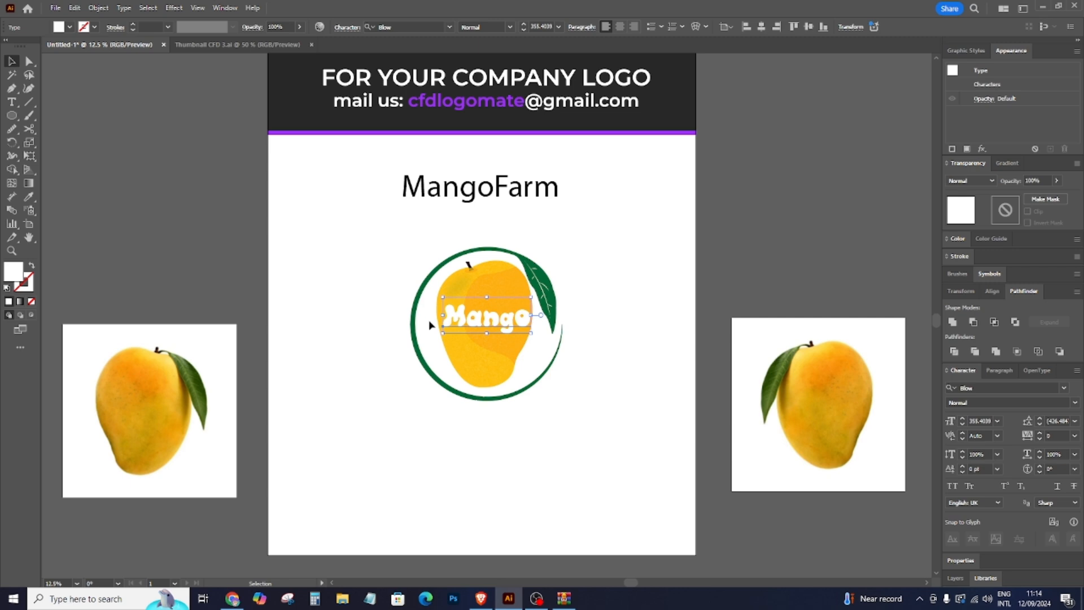
{"action": "left_click_drag", "start_coordinate": [452, 327], "coordinate": [152, 251]}
{"action": "key", "text": "ctrl+shift+a"}
Convert the Mango text on the fruit to outlines and duplicate it with a slight offset up and to the left.
{"action": "key", "text": "ctrl+plus"}
{"action": "key", "text": "ctrl+plus"}
{"action": "left_click", "coordinate": [556, 338]}
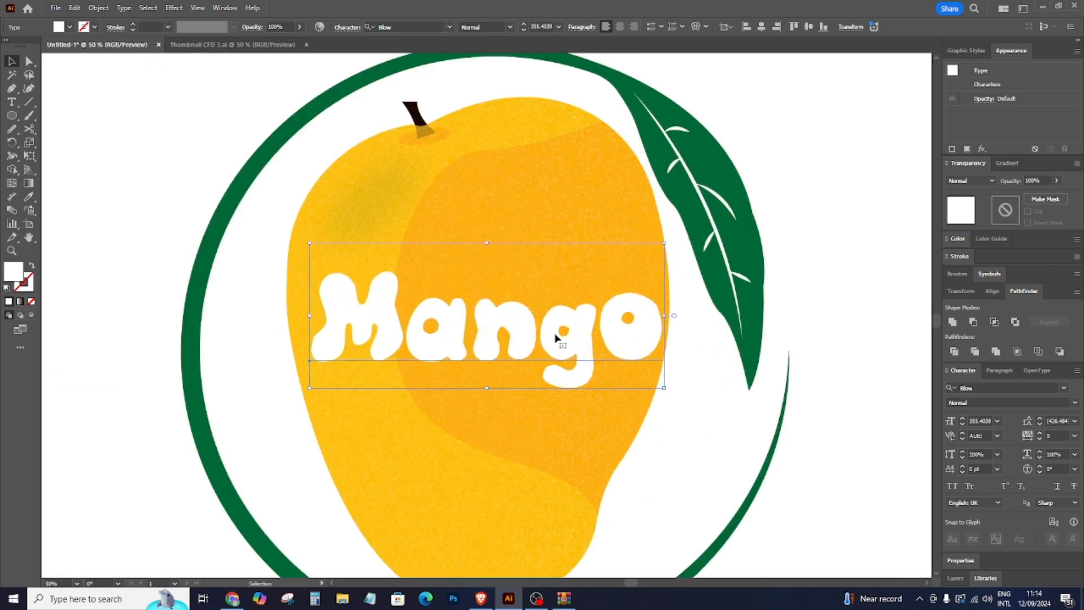
{"action": "key", "text": "shift"}
{"action": "key", "text": "ctrl+shift+o"}
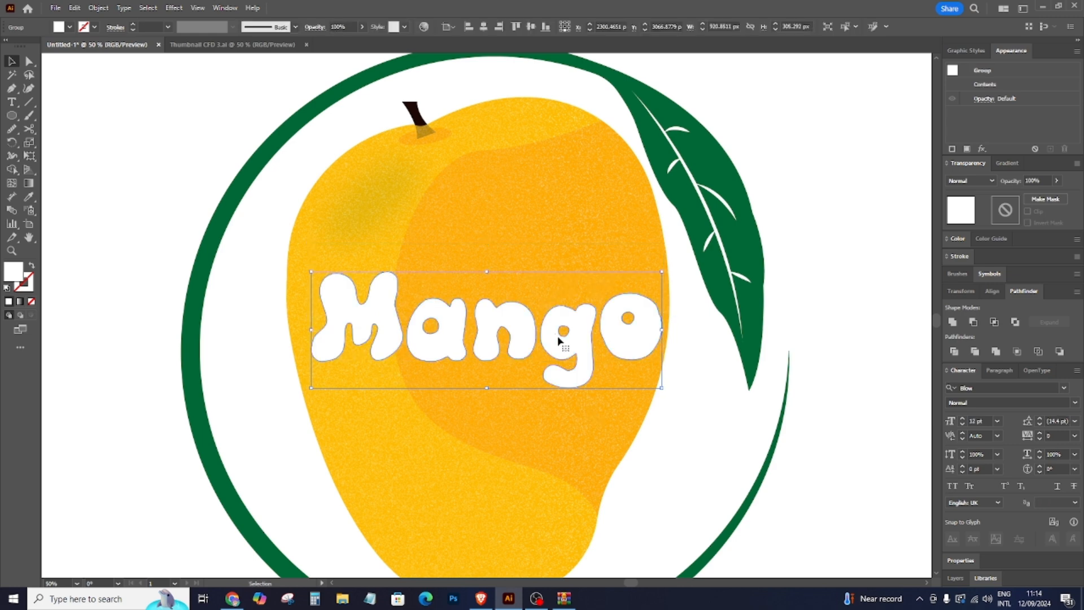
{"action": "left_click_drag", "start_coordinate": [581, 361], "coordinate": [573, 357]}
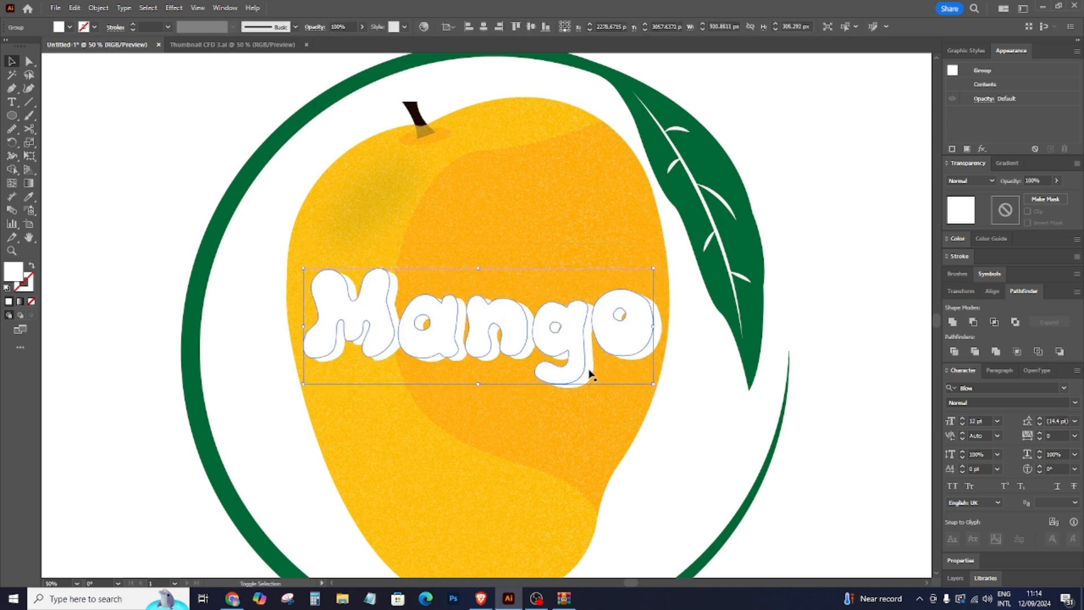
{"action": "left_click", "coordinate": [820, 390]}
Try a yellow fill on the rear copy of the Mango lettering, and replace it with a light orange swatch.
{"action": "left_click", "coordinate": [647, 316]}
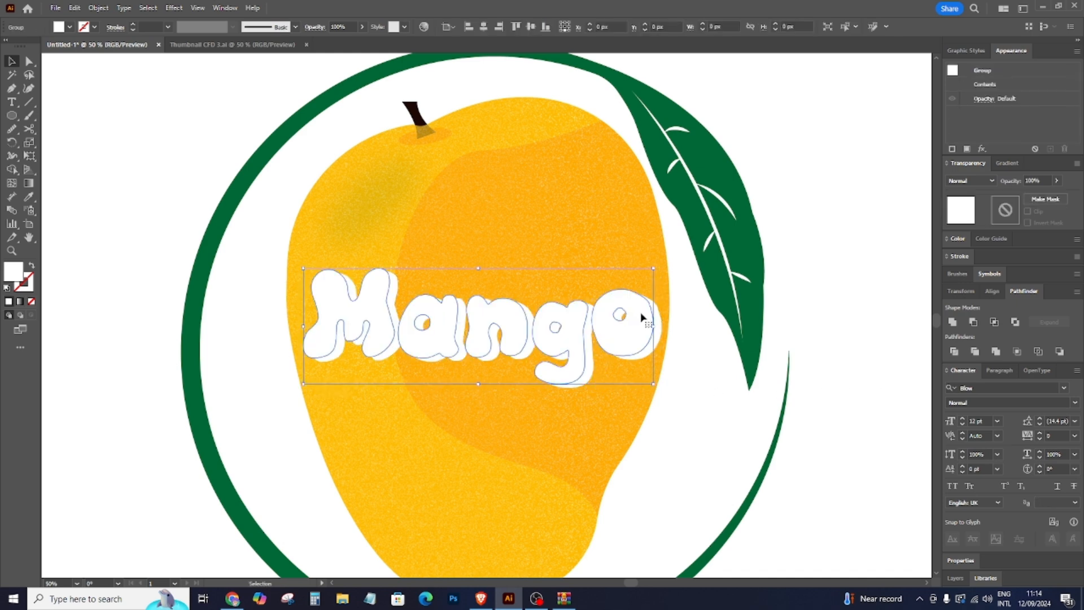
{"action": "left_click_drag", "start_coordinate": [652, 355], "coordinate": [661, 358]}
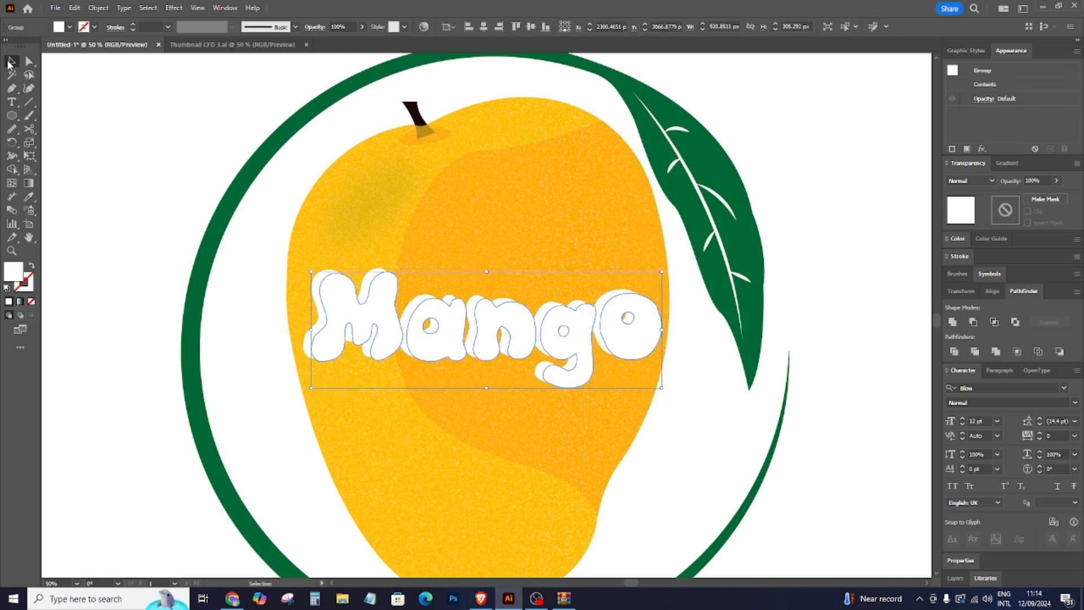
{"action": "left_click", "coordinate": [66, 29]}
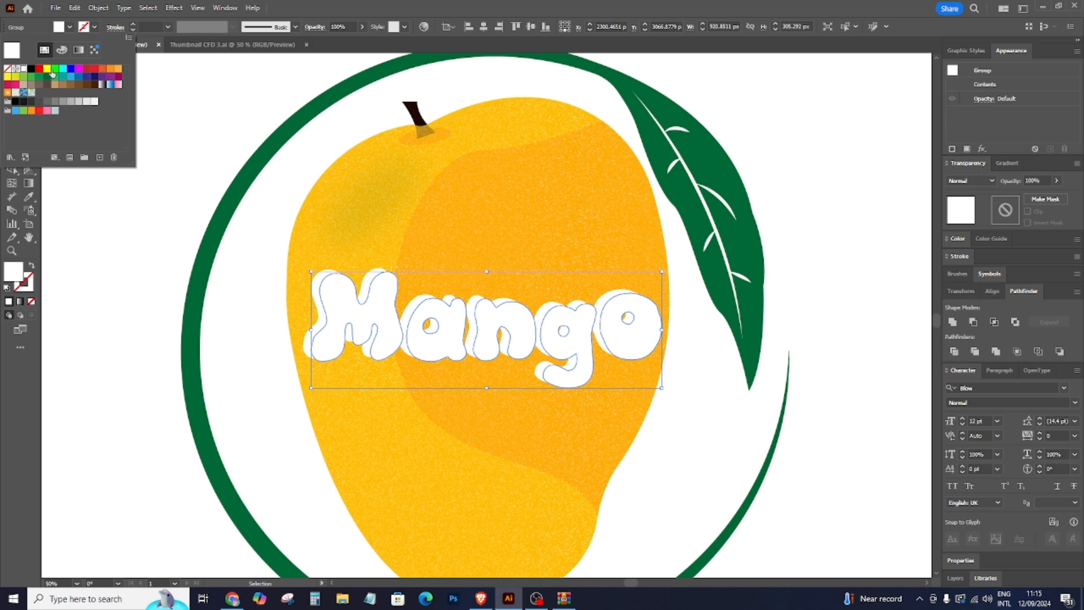
{"action": "left_click", "coordinate": [50, 69]}
{"action": "left_click", "coordinate": [770, 401]}
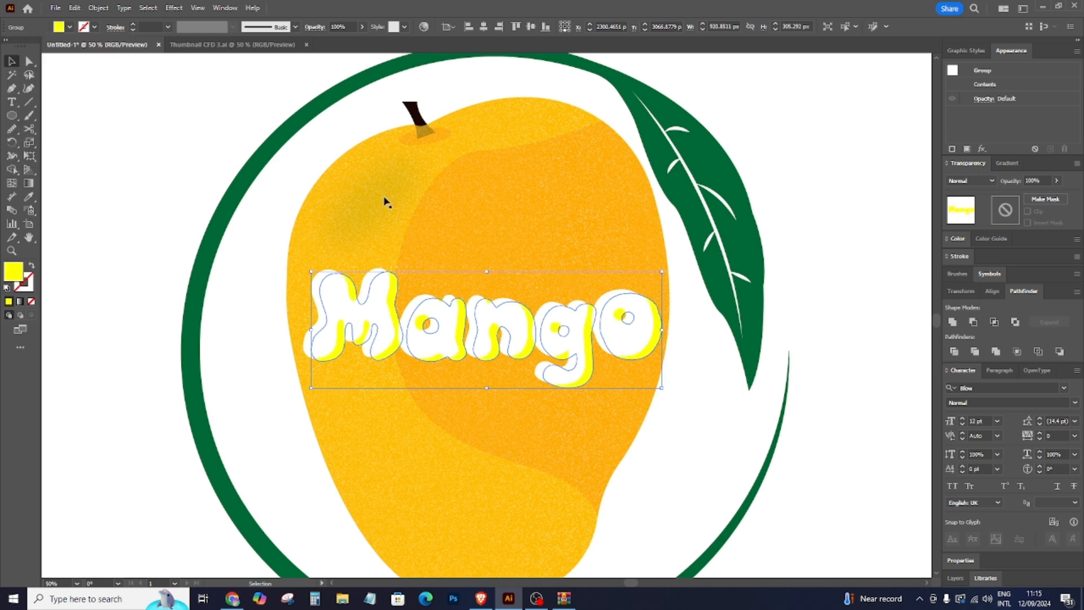
{"action": "left_click", "coordinate": [69, 28]}
{"action": "left_click", "coordinate": [116, 69]}
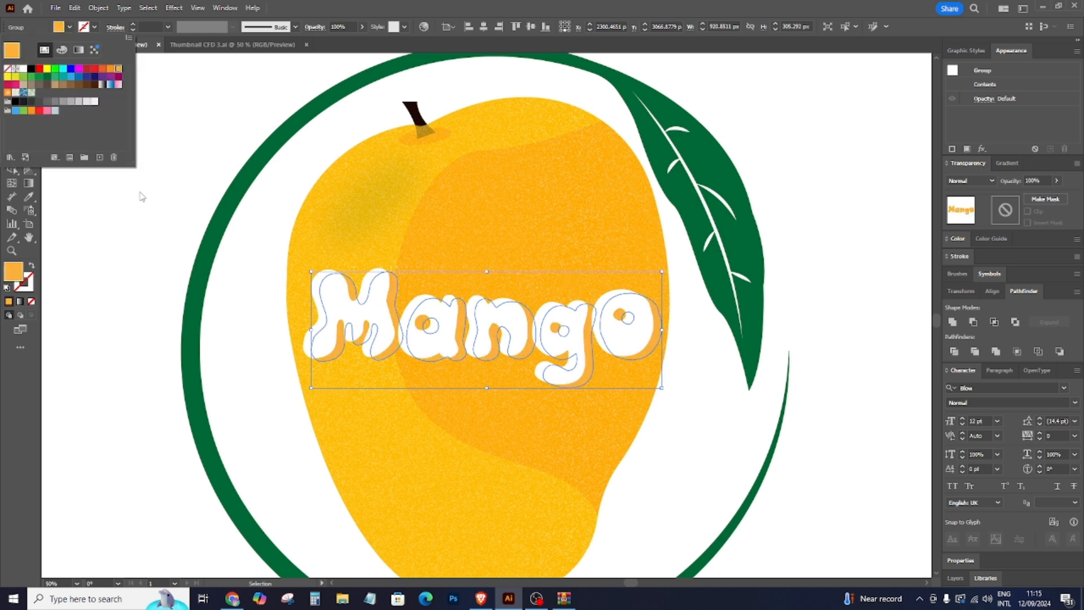
Undo the light orange swatch and recolour the rear copy of the Mango lettering dark orange #e27600.
{"action": "left_click", "coordinate": [139, 191]}
{"action": "key", "text": "ctrl+z"}
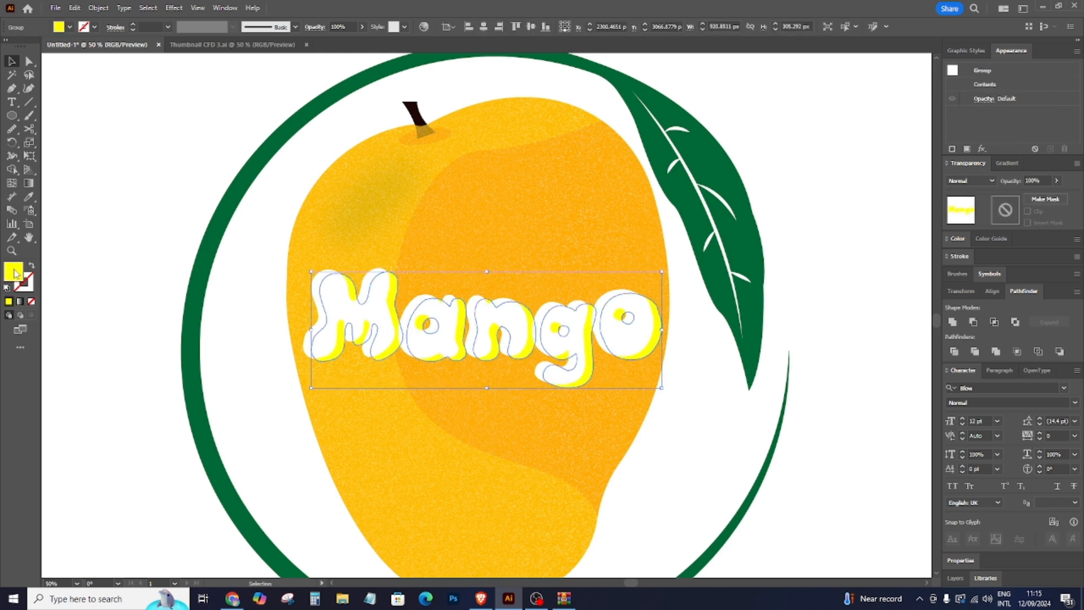
{"action": "double_click", "coordinate": [15, 274]}
{"action": "left_click_drag", "start_coordinate": [773, 525], "coordinate": [772, 522]}
{"action": "left_click", "coordinate": [749, 438]}
{"action": "left_click_drag", "start_coordinate": [752, 438], "coordinate": [757, 403]}
{"action": "left_click", "coordinate": [877, 392]}
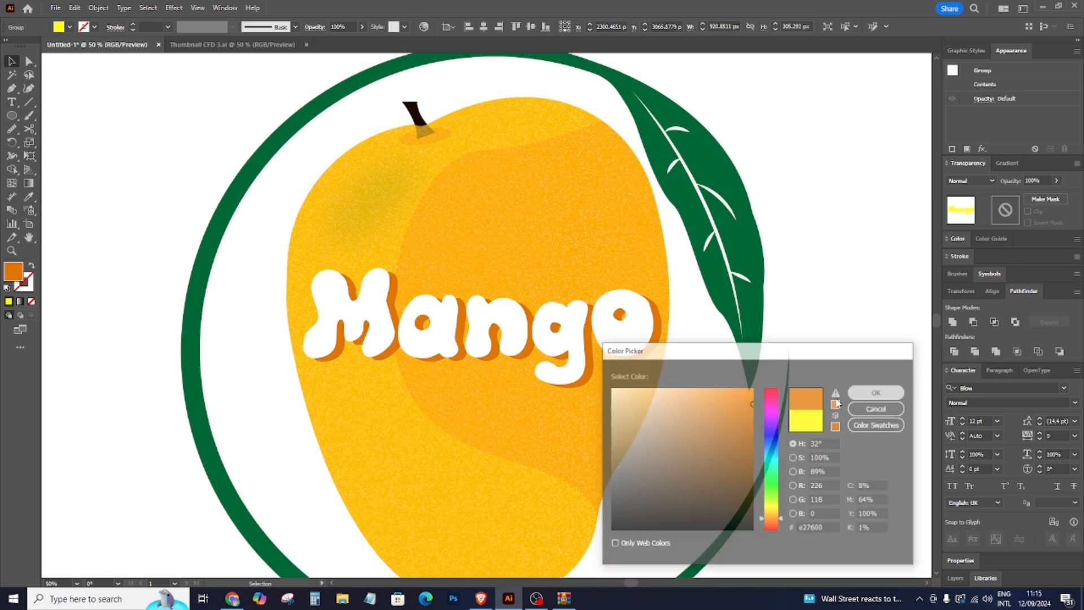
{"action": "left_click", "coordinate": [713, 407]}
{"action": "key", "text": "ctrl+minus"}
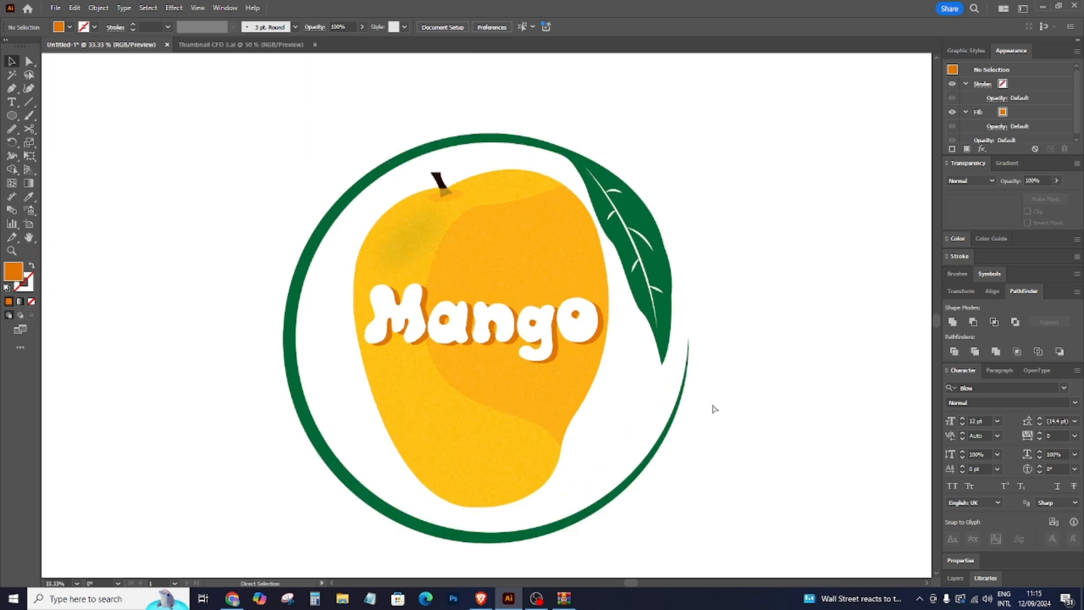
{"action": "key", "text": "ctrl+minus"}
{"action": "key", "text": "ctrl+plus"}
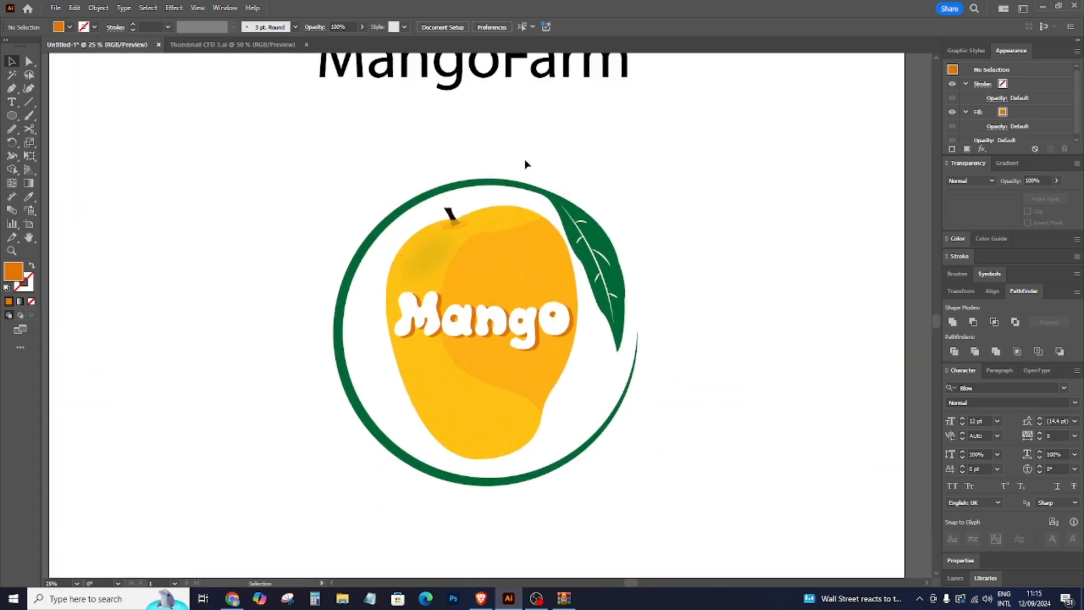
Duplicate the MangoFarm title, shorten the copy to Farm, and fit it under the Mango lettering at about 243 pt.
{"action": "left_click_drag", "start_coordinate": [517, 73], "coordinate": [519, 484]}
{"action": "left_click", "coordinate": [11, 102]}
{"action": "key", "text": "BackSpace"}
{"action": "left_click", "coordinate": [12, 61]}
{"action": "left_click_drag", "start_coordinate": [616, 470], "coordinate": [522, 379]}
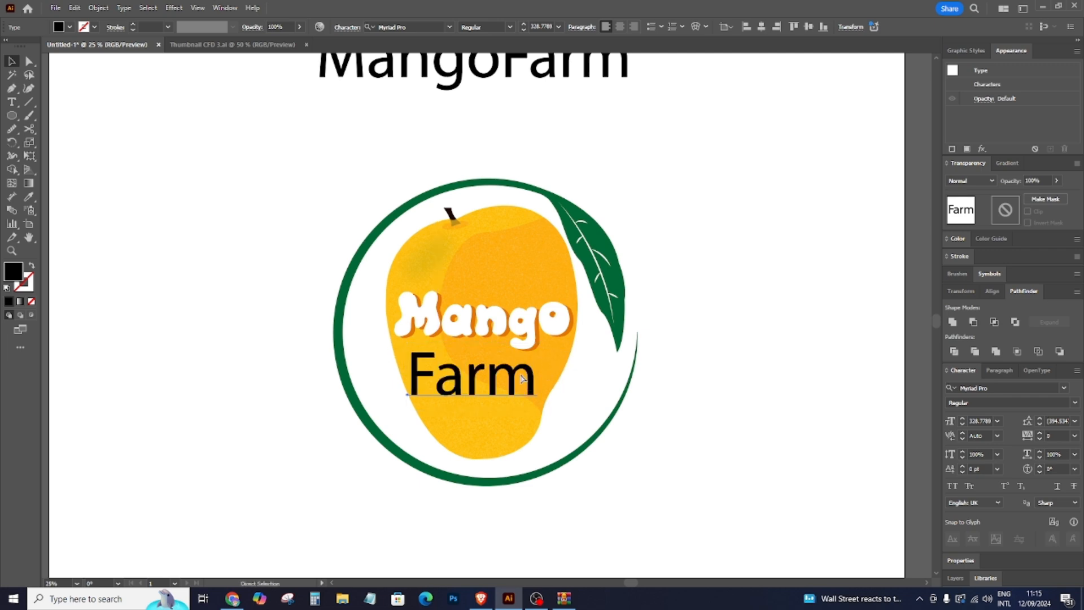
{"action": "key", "text": "ctrl+equal"}
{"action": "left_click_drag", "start_coordinate": [574, 270], "coordinate": [527, 294]}
{"action": "left_click_drag", "start_coordinate": [506, 334], "coordinate": [517, 308]}
Set the Farm text in Montserrat SemiBold with all caps.
{"action": "left_click", "coordinate": [429, 27]}
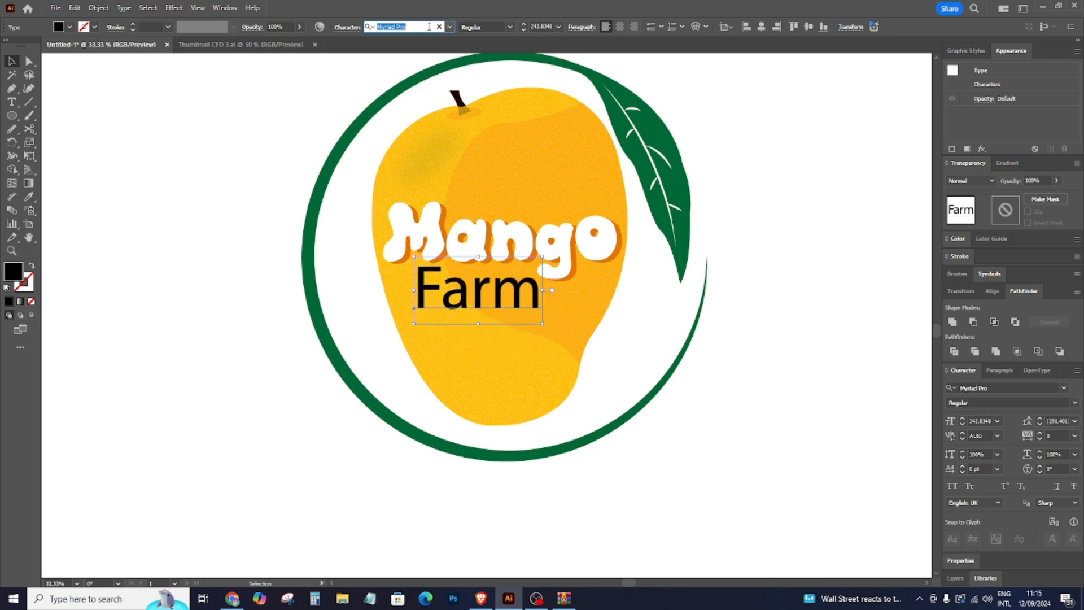
{"action": "type", "text": "Mo"}
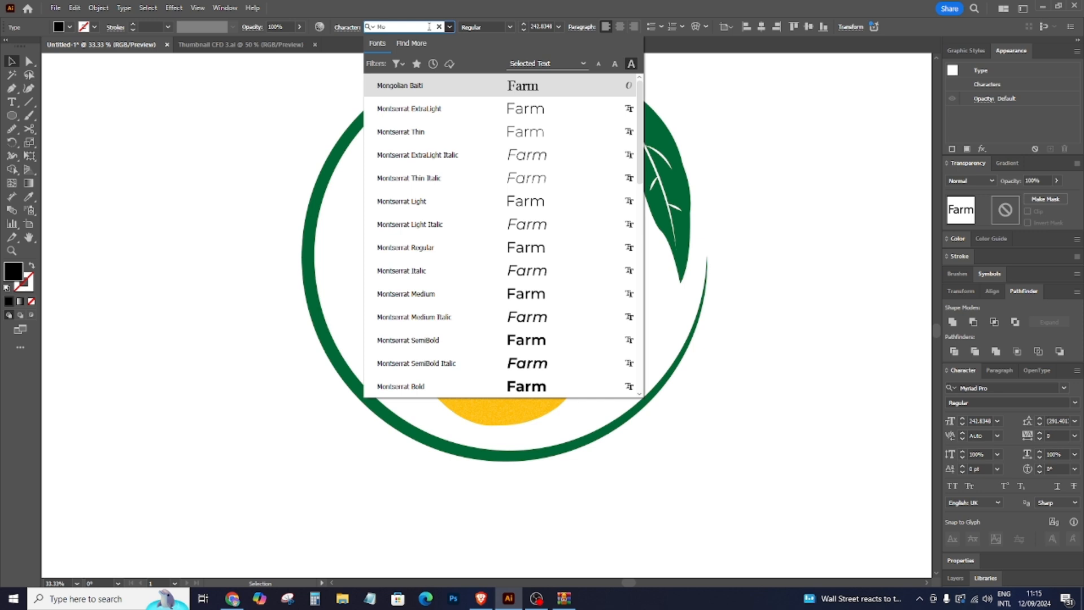
{"action": "left_click", "coordinate": [508, 341]}
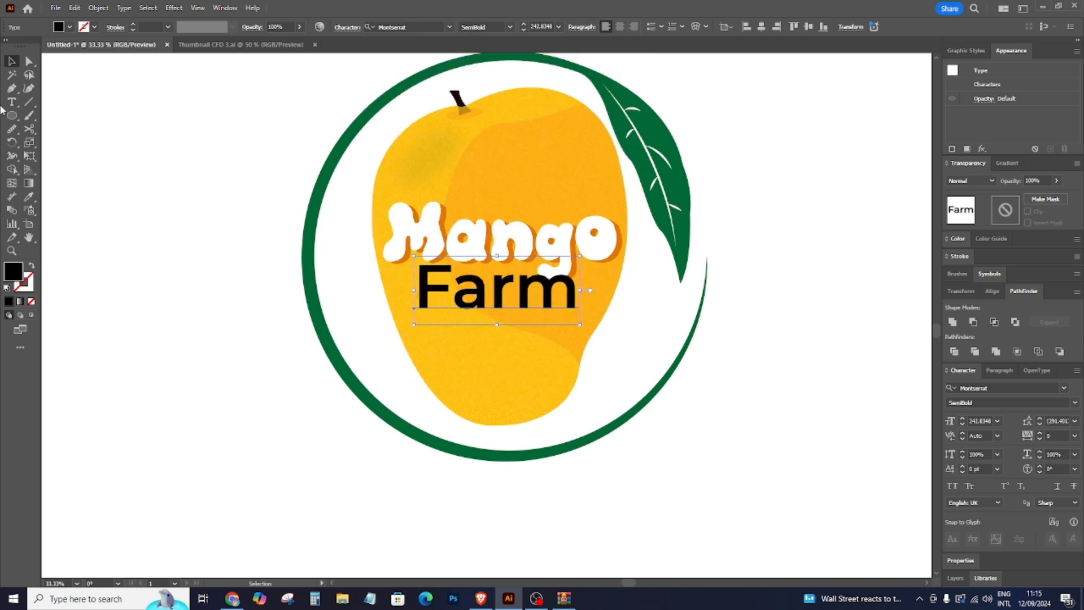
{"action": "left_click", "coordinate": [952, 485]}
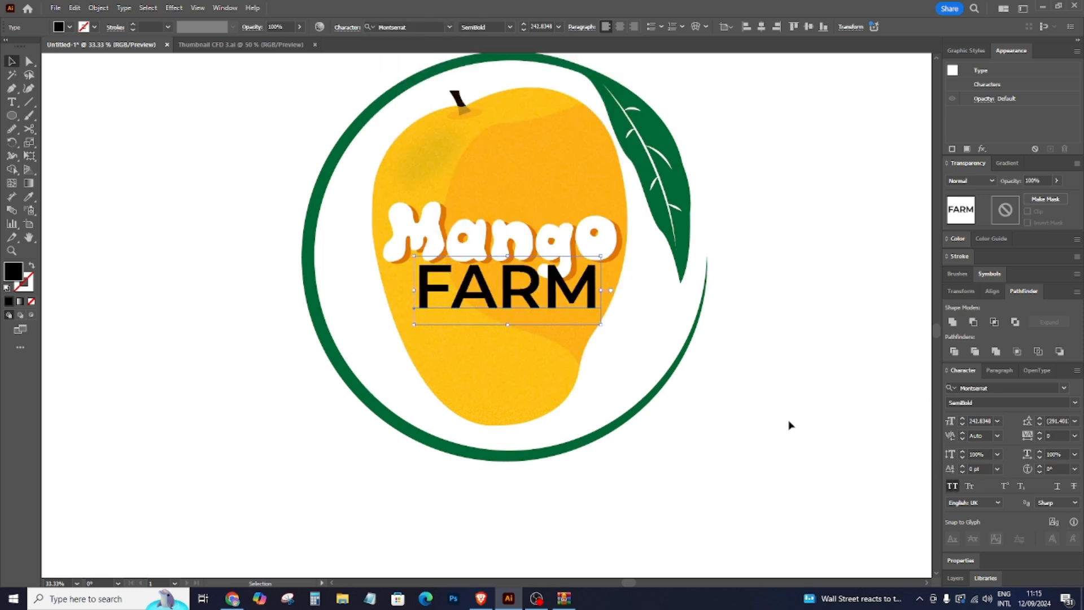
Scale the FARM text down to about 154 pt and fill it with white sampled from the artboard background.
{"action": "left_click_drag", "start_coordinate": [602, 255], "coordinate": [507, 287]}
{"action": "key", "text": "i"}
{"action": "left_click", "coordinate": [309, 235]}
{"action": "left_click", "coordinate": [201, 204]}
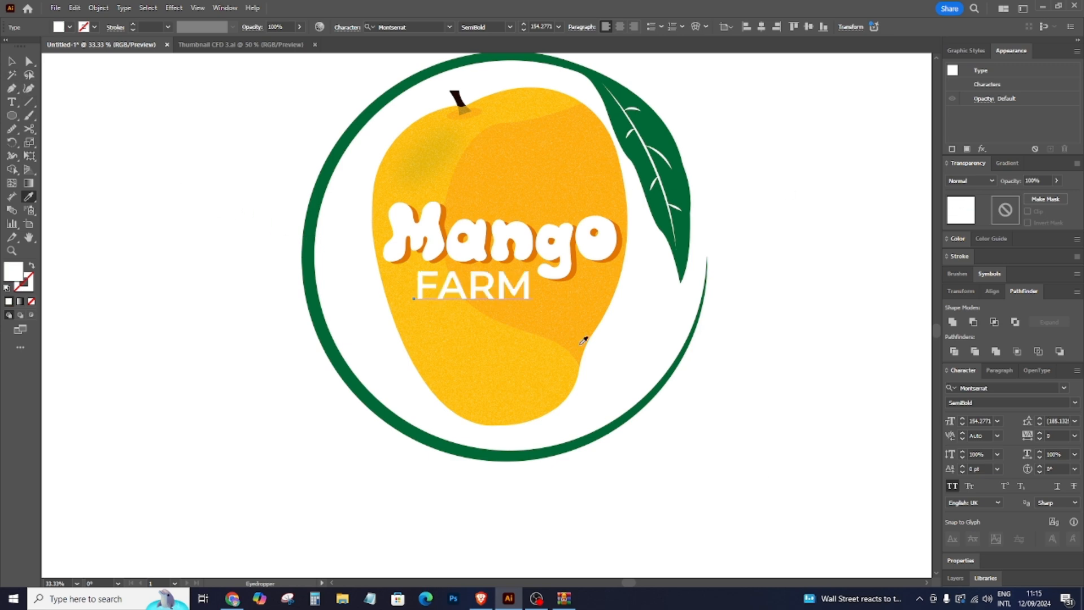
Try the green fill on the FARM text and replace it with white sampled from the background.
{"action": "left_click", "coordinate": [421, 434]}
{"action": "left_click", "coordinate": [11, 61]}
{"action": "left_click", "coordinate": [192, 146]}
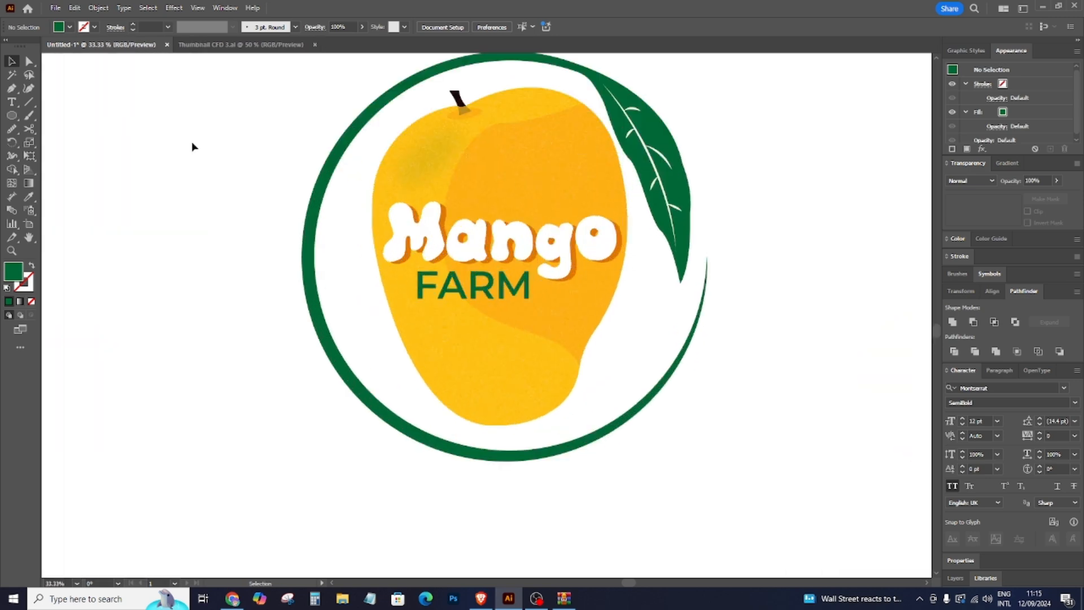
{"action": "left_click", "coordinate": [488, 295]}
{"action": "left_click", "coordinate": [28, 196]}
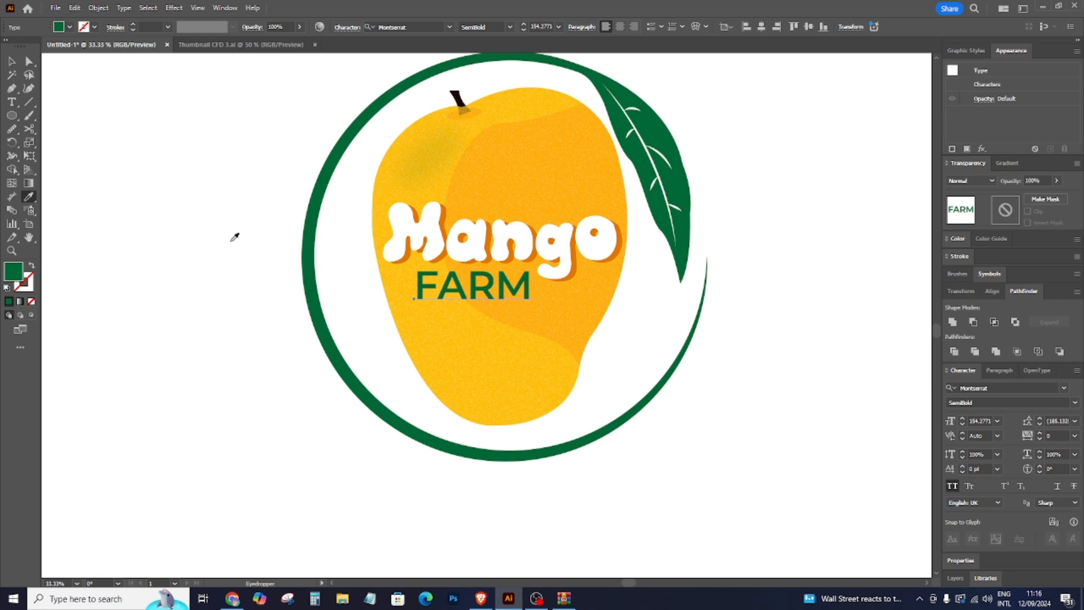
{"action": "left_click", "coordinate": [210, 231]}
{"action": "left_click", "coordinate": [11, 61]}
{"action": "left_click", "coordinate": [129, 103]}
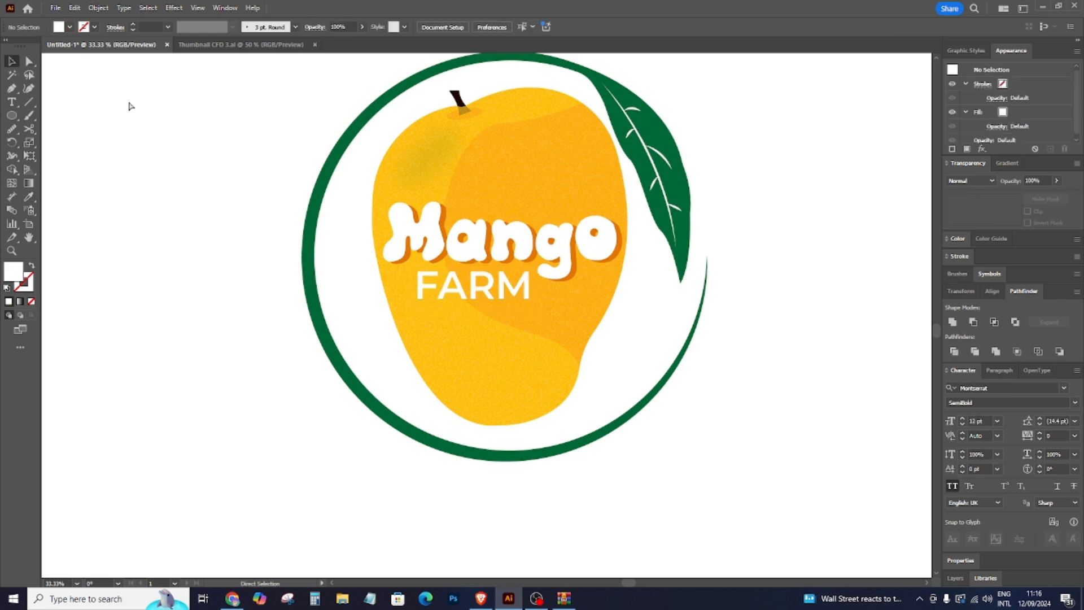
Place a spare copy of the white FARM text outside the artboard, below the spare Mango lettering.
{"action": "key", "text": "ctrl+0"}
{"action": "key", "text": "ctrl+plus"}
{"action": "key", "text": "ctrl+plus"}
{"action": "key", "text": "ctrl+plus"}
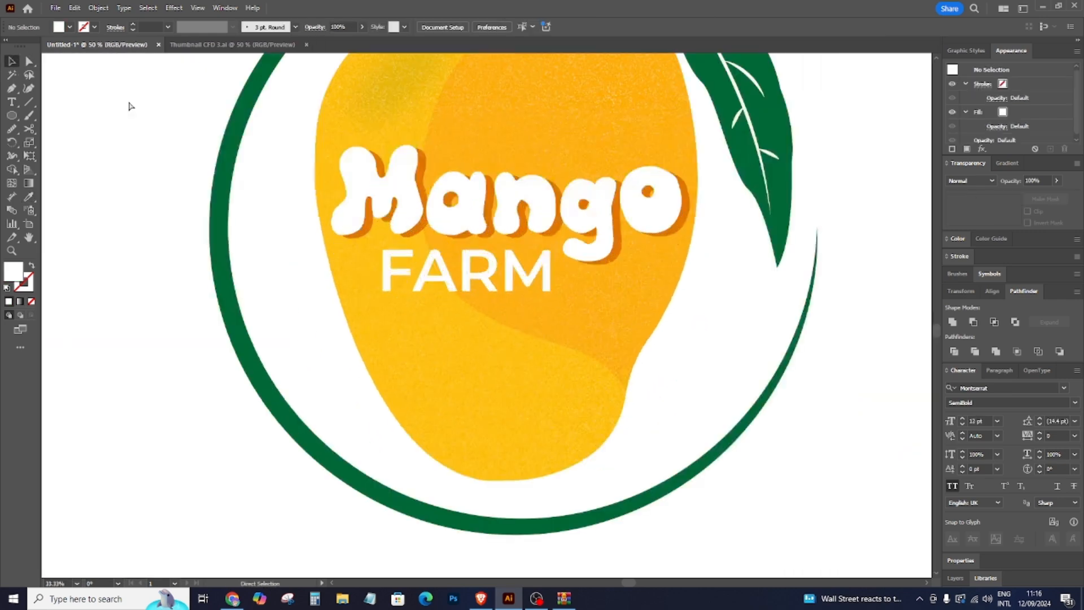
{"action": "left_click", "coordinate": [478, 256]}
{"action": "key", "text": "ctrl+minus"}
{"action": "key", "text": "ctrl+minus"}
{"action": "key", "text": "ctrl+minus"}
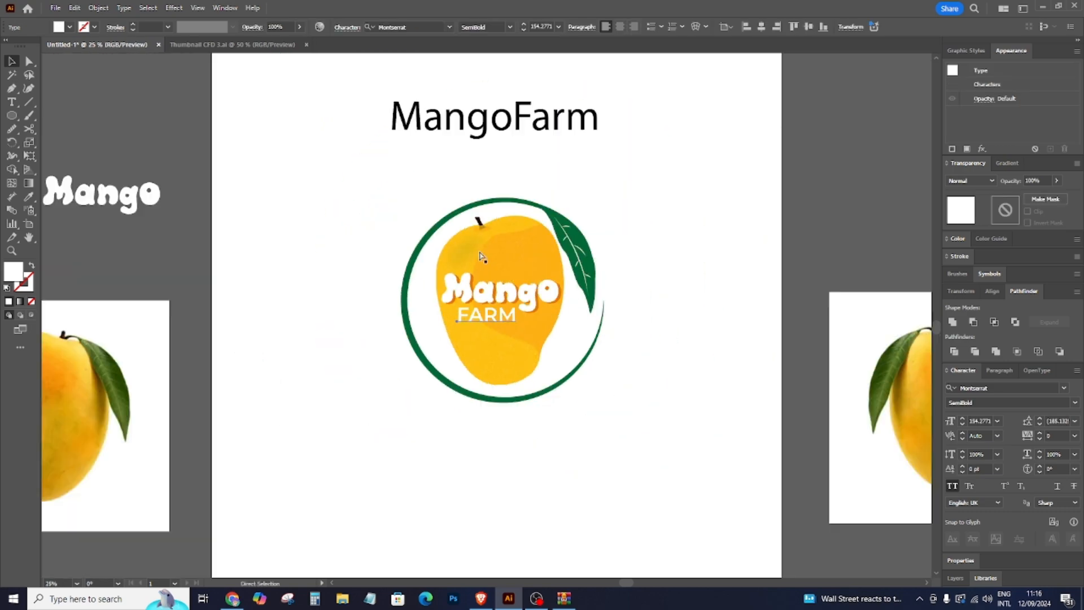
{"action": "left_click_drag", "start_coordinate": [518, 318], "coordinate": [132, 247]}
{"action": "left_click", "coordinate": [427, 321]}
Convert the FARM text on the fruit to outlines.
{"action": "key", "text": "ctrl+plus"}
{"action": "key", "text": "ctrl+plus"}
{"action": "key", "text": "ctrl+plus"}
{"action": "key", "text": "ctrl+plus"}
{"action": "left_click", "coordinate": [471, 315]}
{"action": "key", "text": "ctrl+shift+o"}
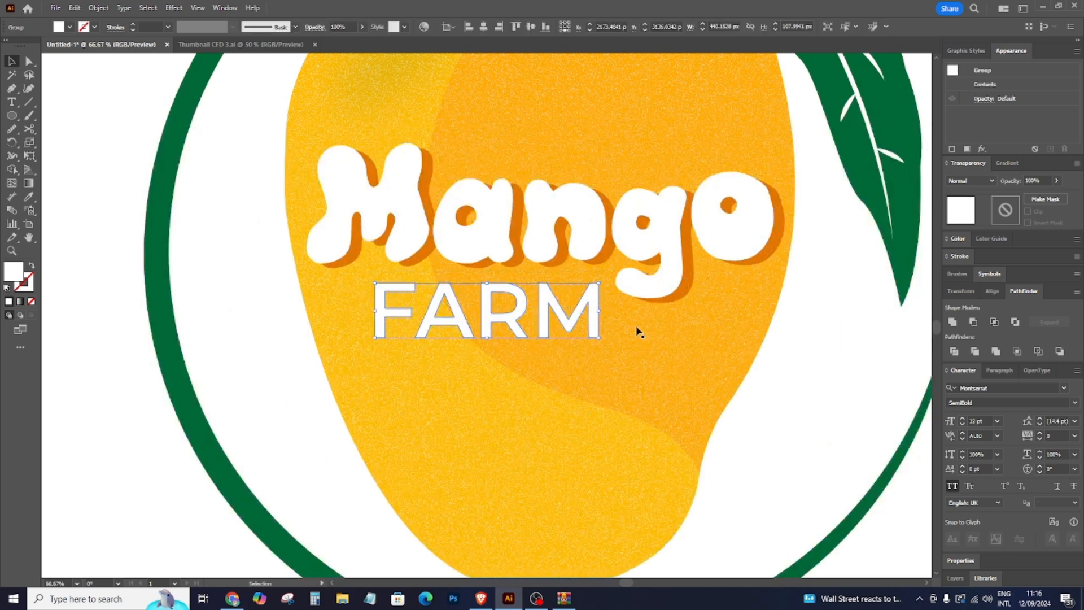
Offset a rear copy of FARM slightly to the right and fill it with the dark orange of the Mango shadow.
{"action": "key", "text": "Right"}
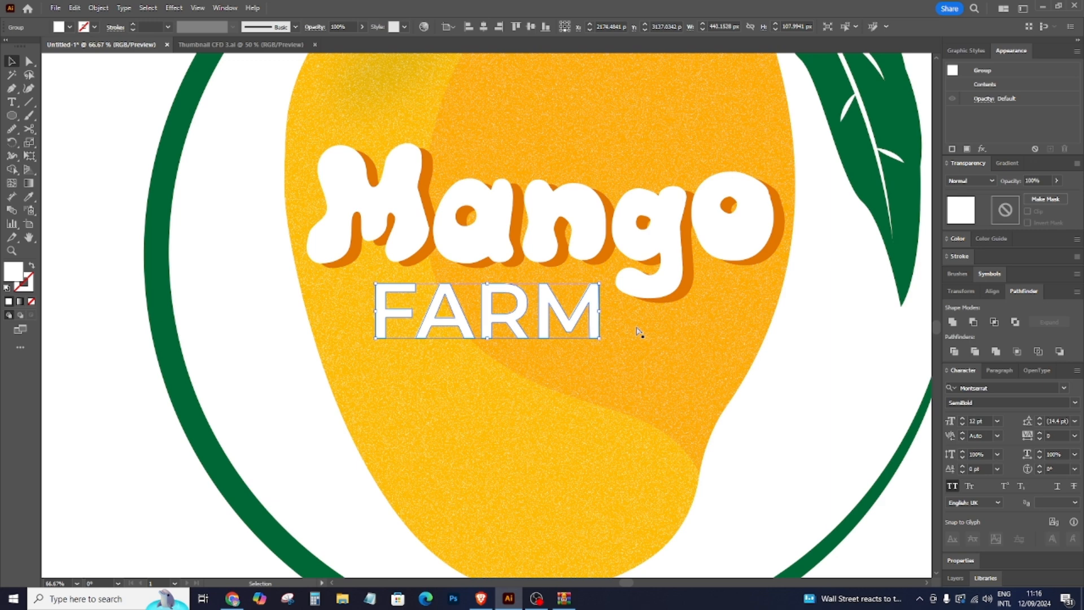
{"action": "left_click", "coordinate": [27, 198]}
{"action": "left_click", "coordinate": [431, 174]}
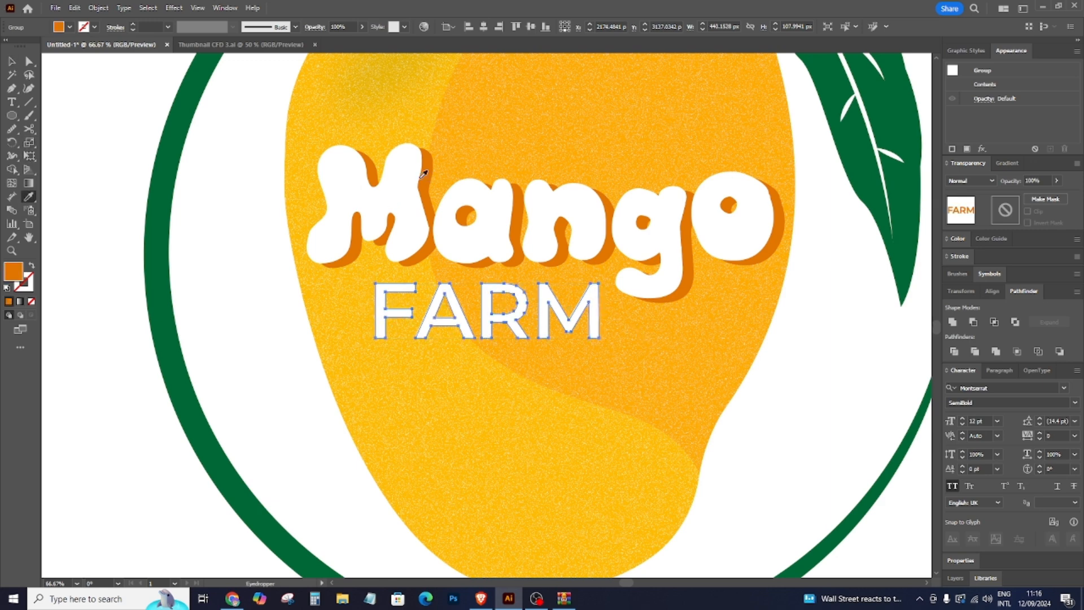
{"action": "key", "text": "Right"}
{"action": "key", "text": "Right"}
{"action": "key", "text": "Right"}
{"action": "key", "text": "Right"}
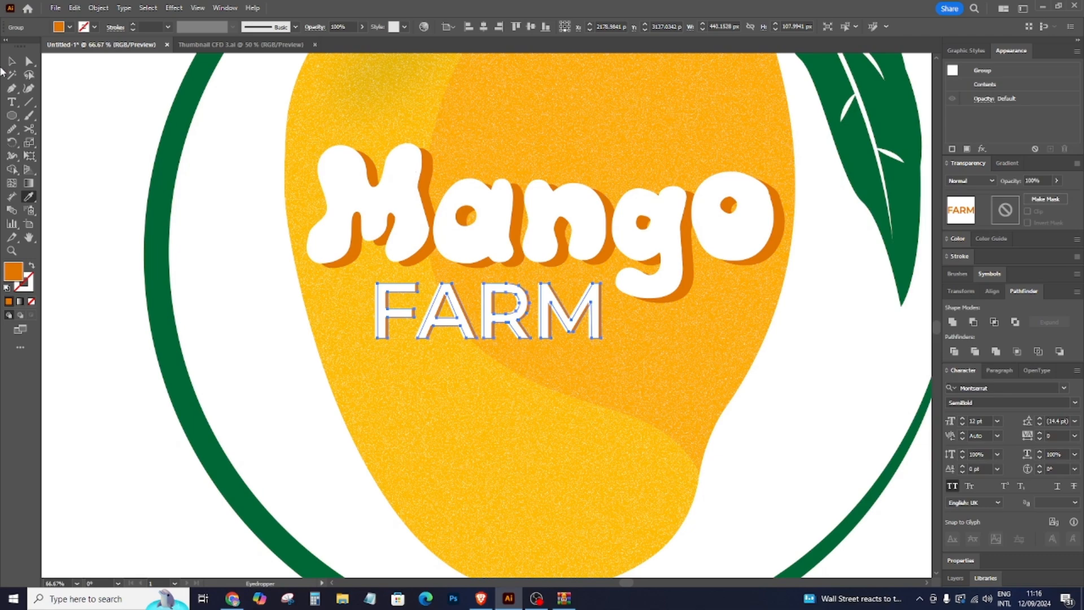
{"action": "left_click", "coordinate": [11, 61]}
{"action": "left_click", "coordinate": [134, 113]}
{"action": "key", "text": "ctrl+minus"}
{"action": "key", "text": "ctrl+minus"}
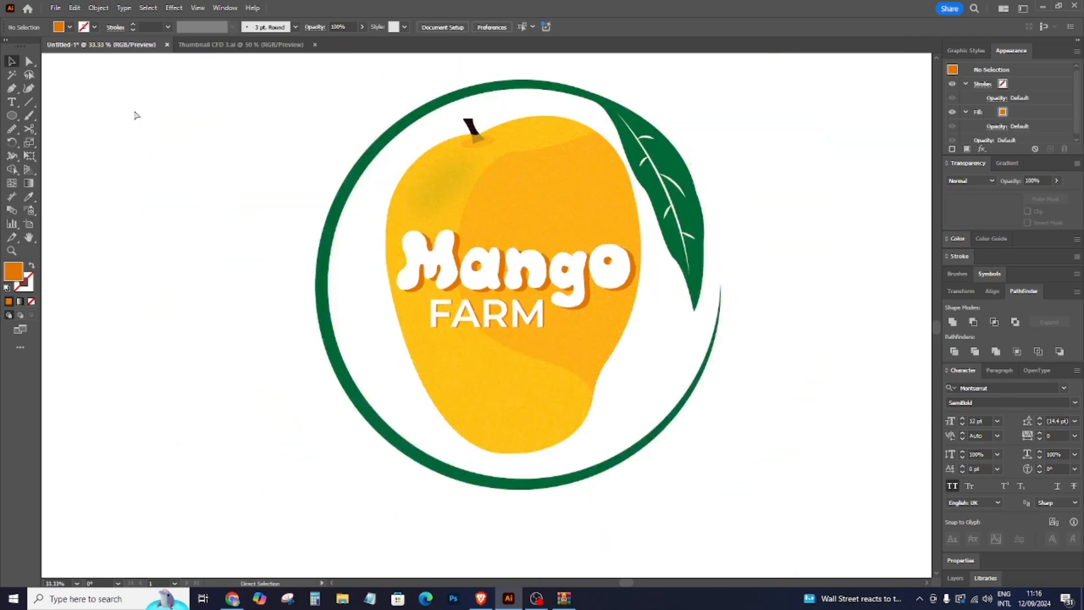
{"action": "key", "text": "ctrl+minus"}
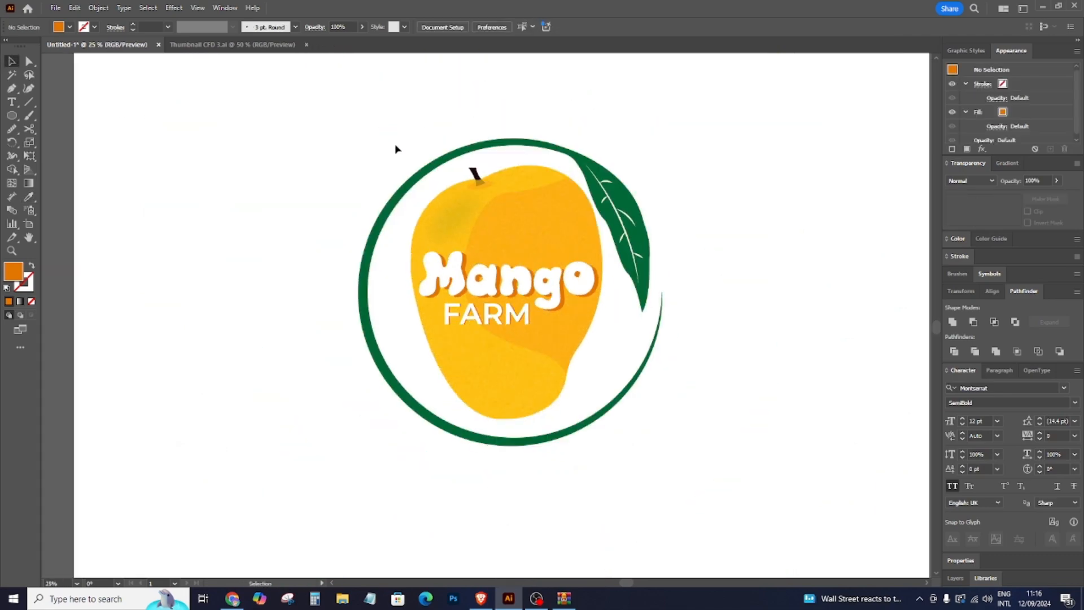
Ungroup the logo artwork and select only the mango group.
{"action": "left_click", "coordinate": [561, 357]}
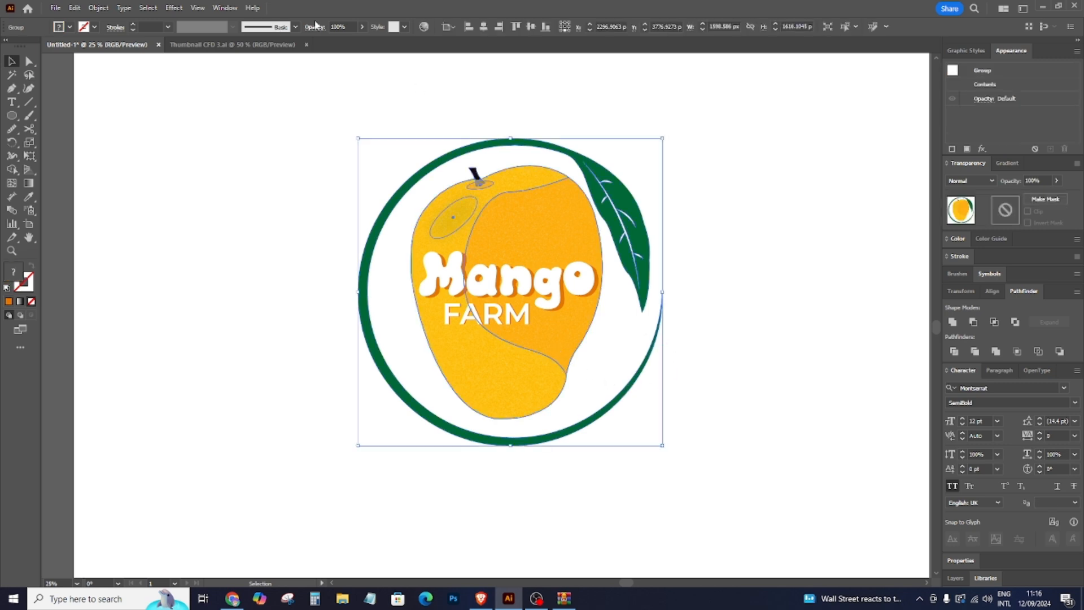
{"action": "right_click", "coordinate": [693, 321]}
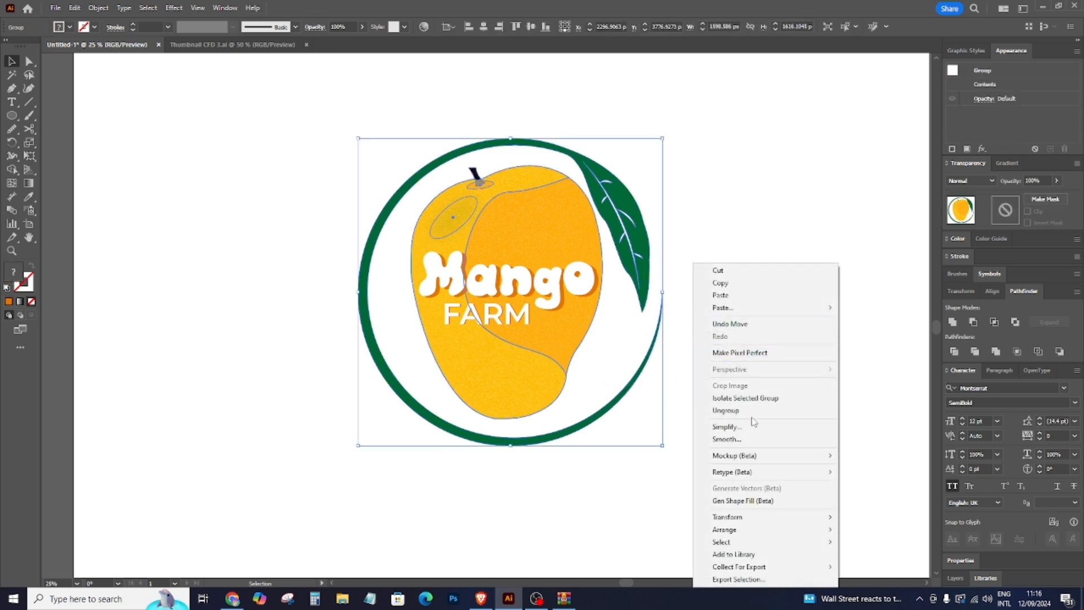
{"action": "left_click", "coordinate": [770, 409]}
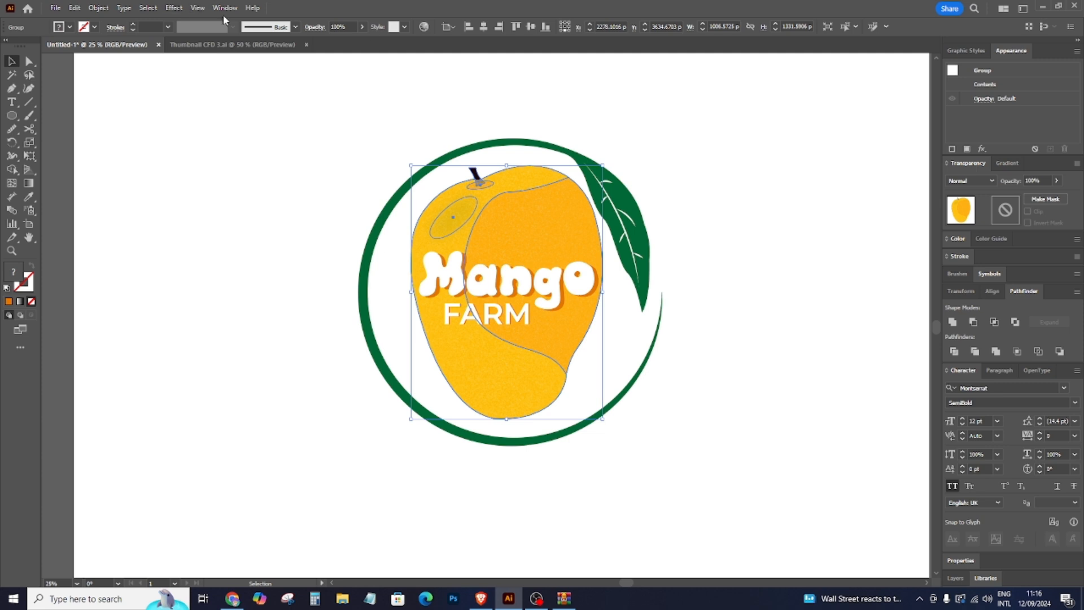
Apply a Multiply drop shadow to the mango with 35% opacity, 7 px X and Y offsets and 15 px blur.
{"action": "left_click", "coordinate": [174, 7]}
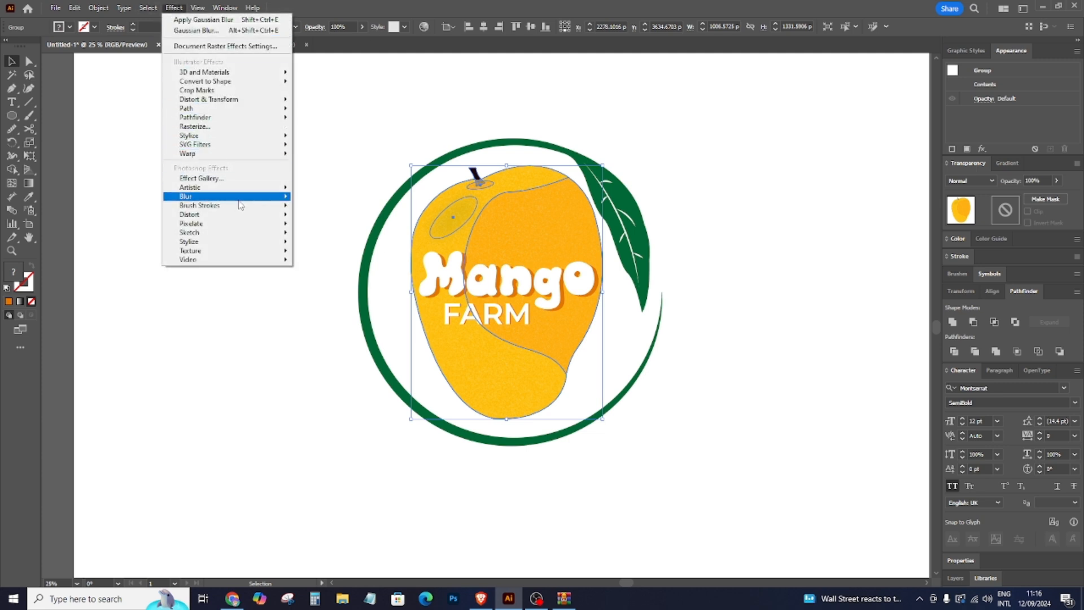
{"action": "mouse_move", "coordinate": [282, 145]}
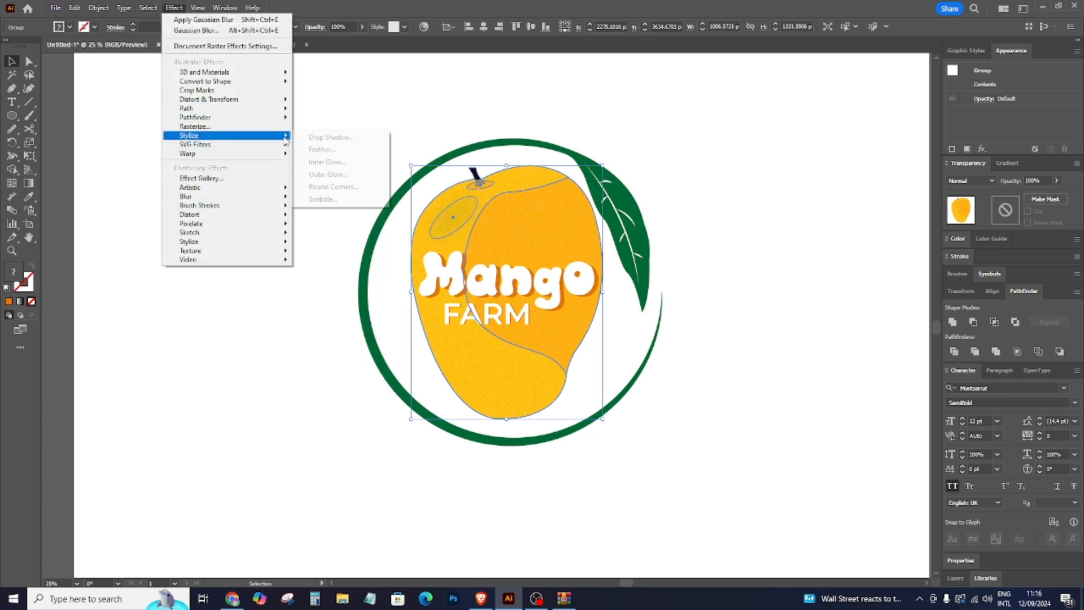
{"action": "left_click", "coordinate": [341, 142]}
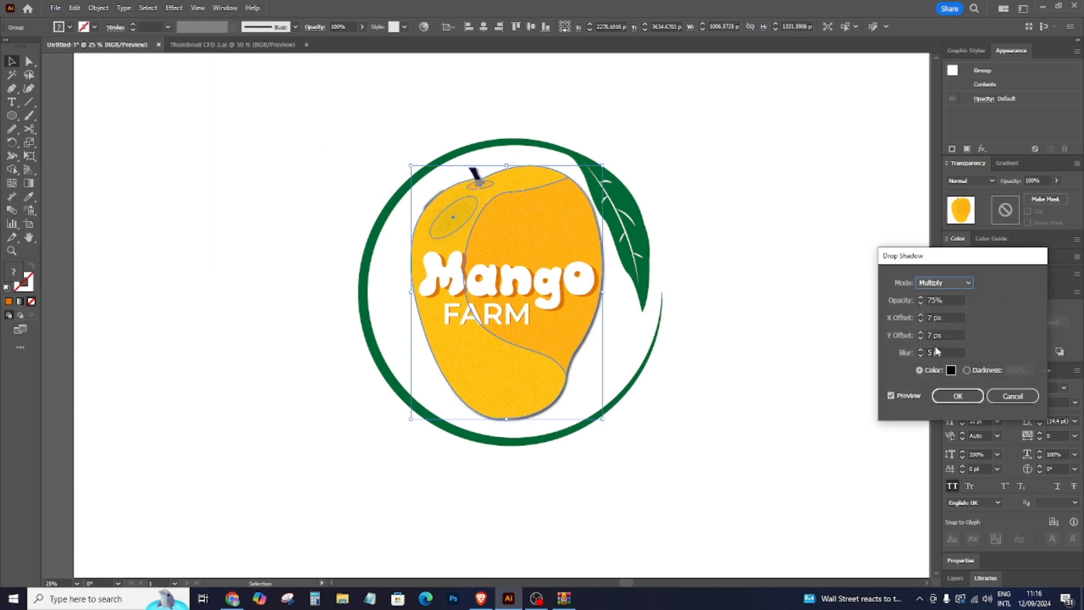
{"action": "left_click", "coordinate": [948, 300]}
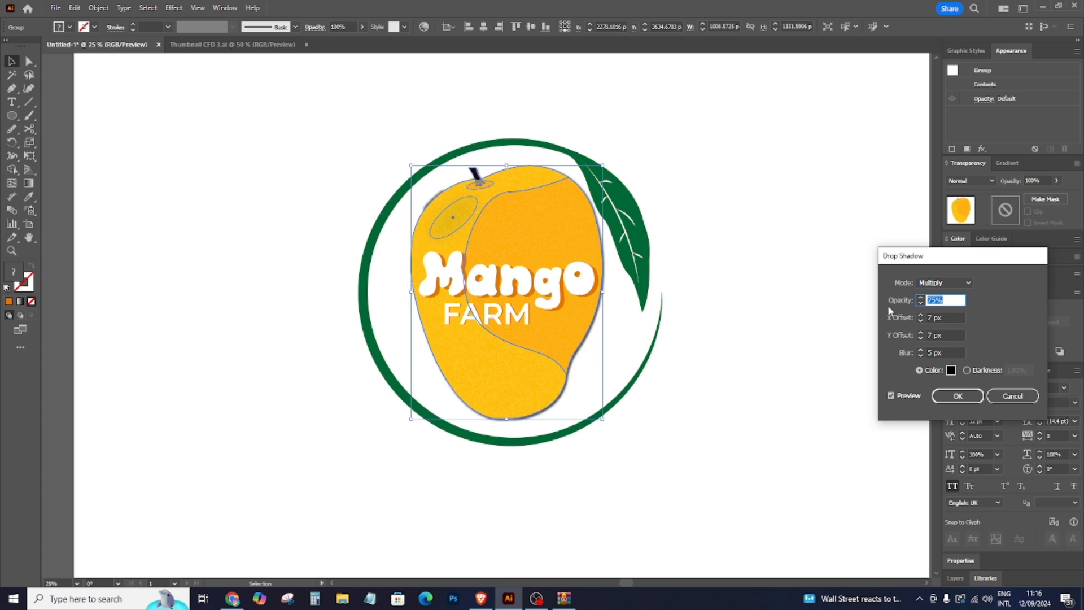
{"action": "type", "text": "2"}
{"action": "left_click", "coordinate": [948, 352]}
{"action": "left_click_drag", "start_coordinate": [953, 360], "coordinate": [884, 355]}
{"action": "type", "text": "15"}
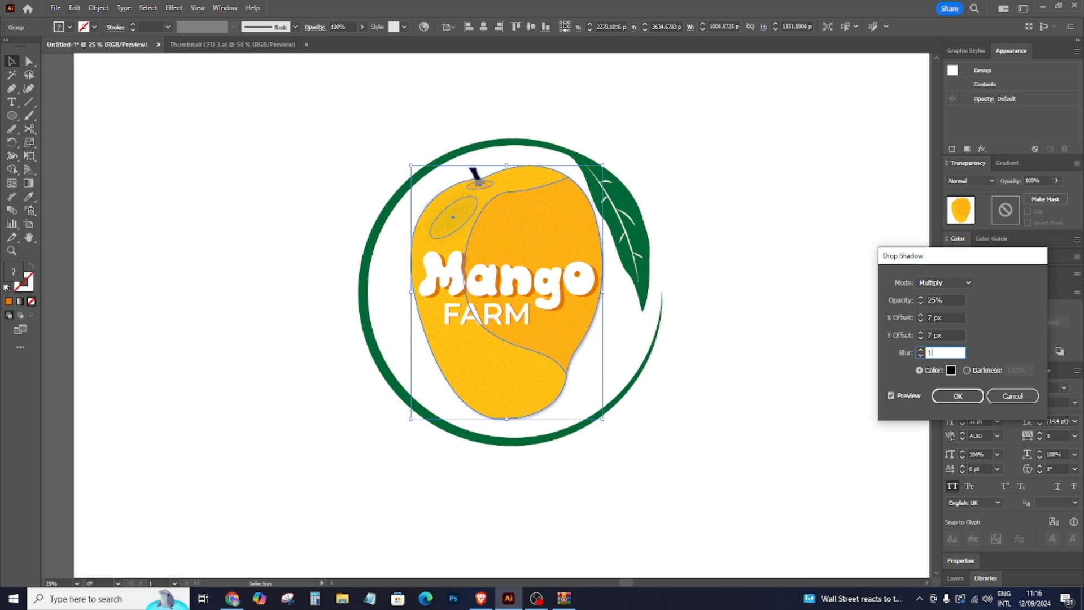
{"action": "left_click", "coordinate": [950, 334]}
{"action": "left_click_drag", "start_coordinate": [947, 298], "coordinate": [886, 300]}
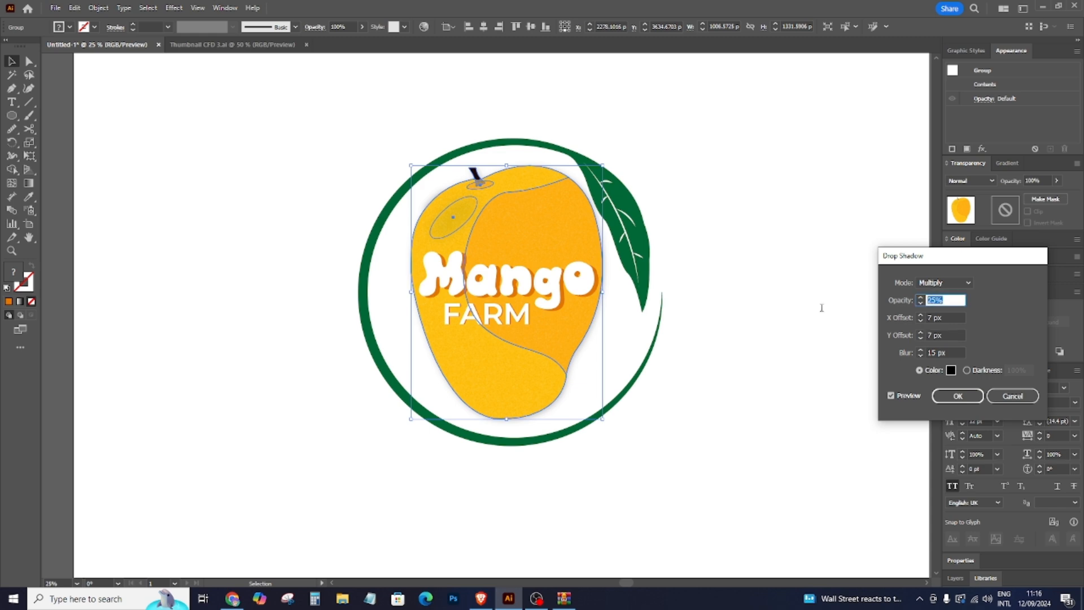
{"action": "type", "text": "35"}
{"action": "left_click", "coordinate": [960, 398]}
{"action": "left_click", "coordinate": [410, 93]}
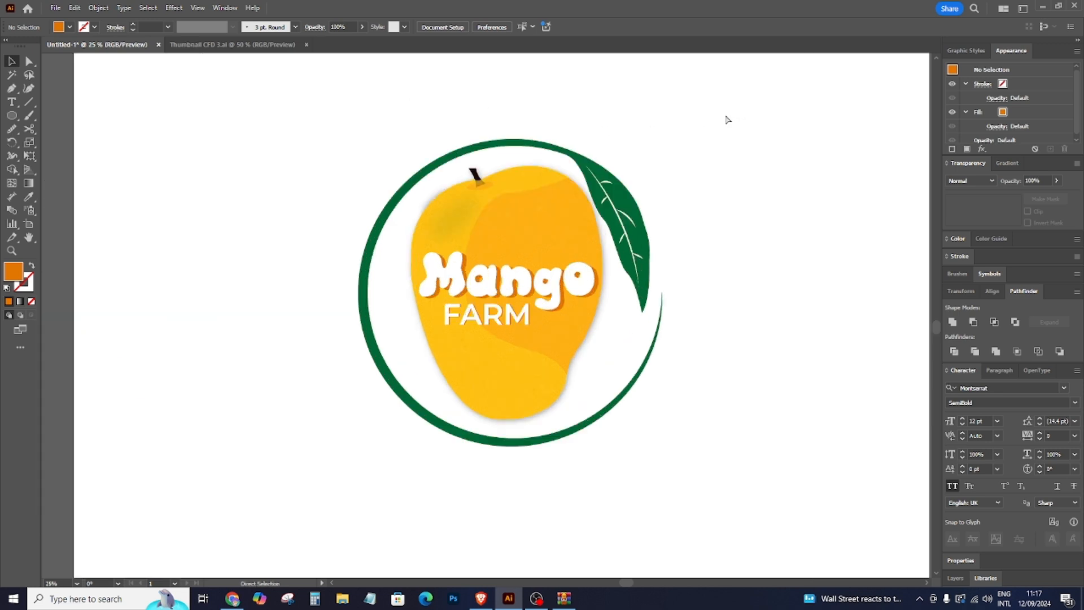
Shift the black MangoFarm title to the left and enlarge the whole logo on the artboard.
{"action": "left_click_drag", "start_coordinate": [293, 106], "coordinate": [804, 470]}
{"action": "left_click", "coordinate": [750, 391]}
{"action": "key", "text": "ctrl+minus"}
{"action": "left_click_drag", "start_coordinate": [537, 158], "coordinate": [389, 158]}
{"action": "left_click", "coordinate": [570, 272]}
{"action": "left_click_drag", "start_coordinate": [574, 227], "coordinate": [594, 205]}
{"action": "left_click", "coordinate": [673, 274]}
{"action": "key", "text": "ctrl+plus"}
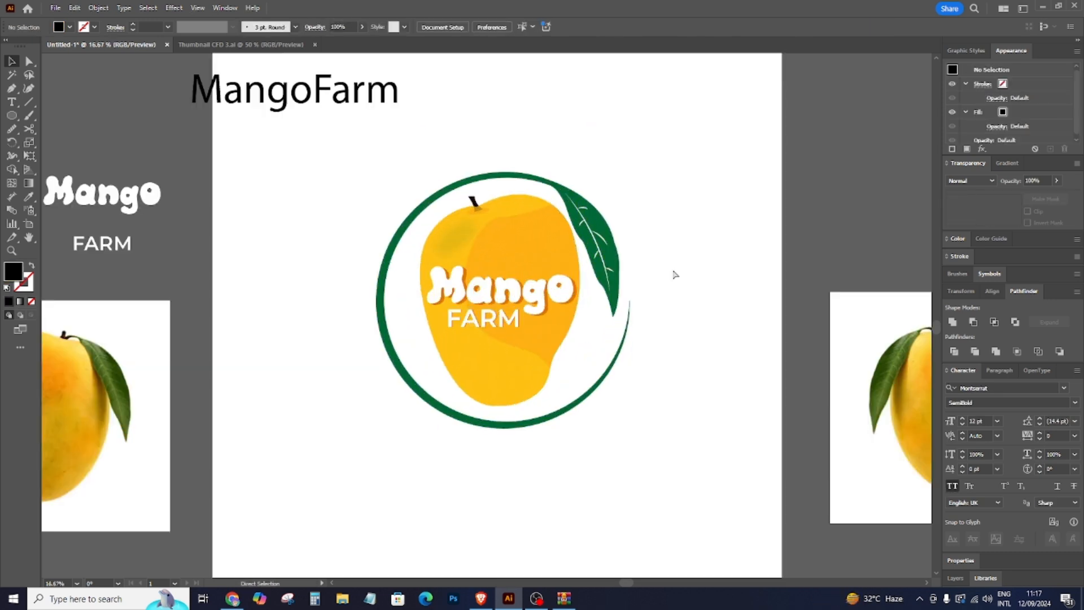
Place a white circle about 2329 px across behind the logo and select both together.
{"action": "left_click", "coordinate": [11, 115]}
{"action": "left_click_drag", "start_coordinate": [360, 156], "coordinate": [655, 443]}
{"action": "left_click", "coordinate": [28, 196]}
{"action": "left_click", "coordinate": [54, 193]}
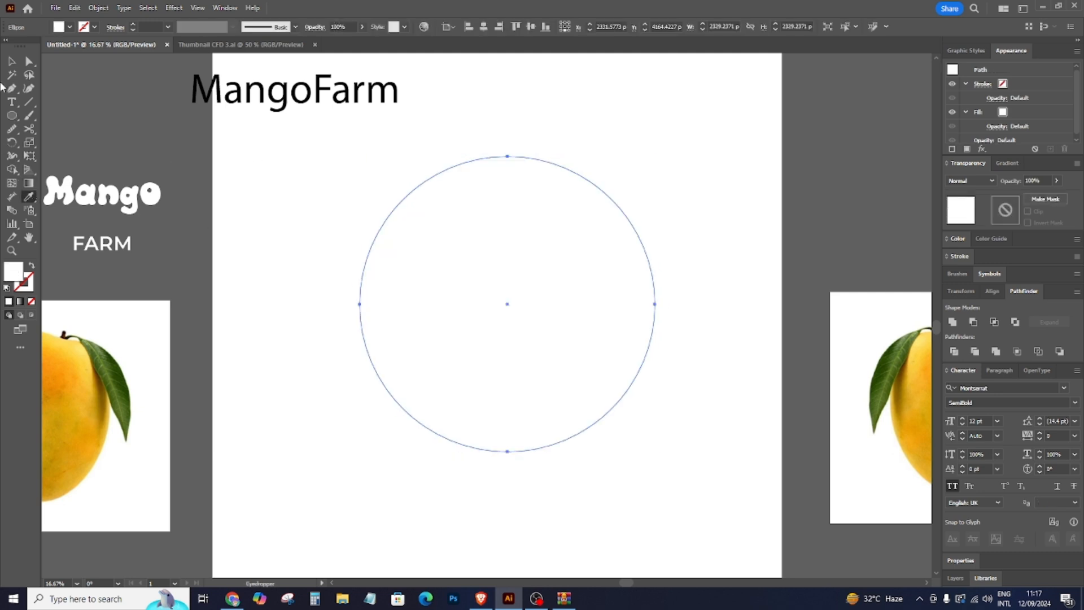
{"action": "left_click", "coordinate": [12, 61]}
{"action": "key", "text": "ctrl+bracketleft"}
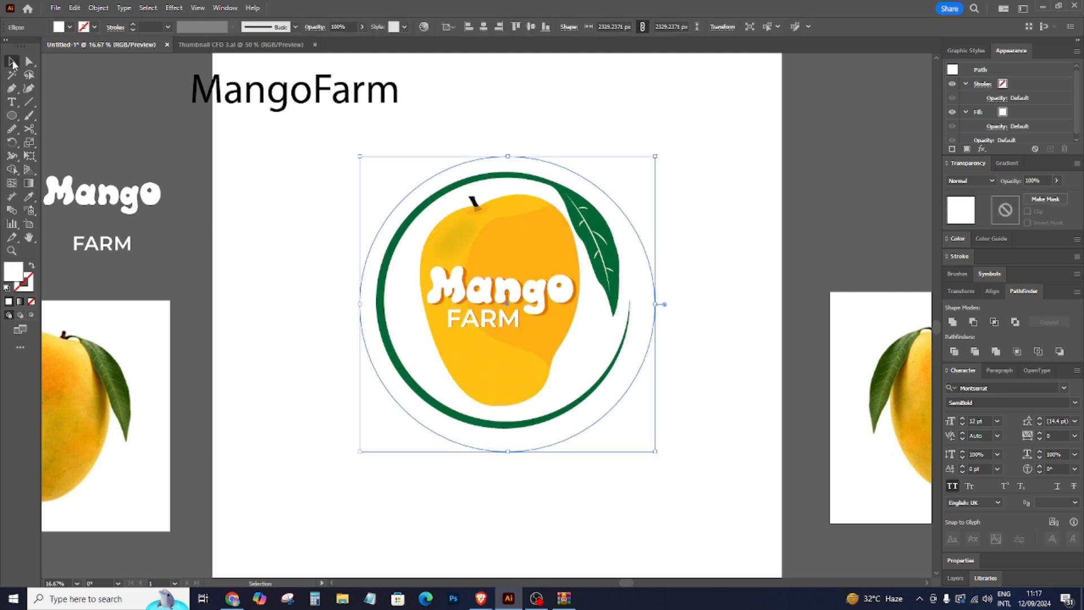
{"action": "left_click_drag", "start_coordinate": [646, 452], "coordinate": [644, 242]}
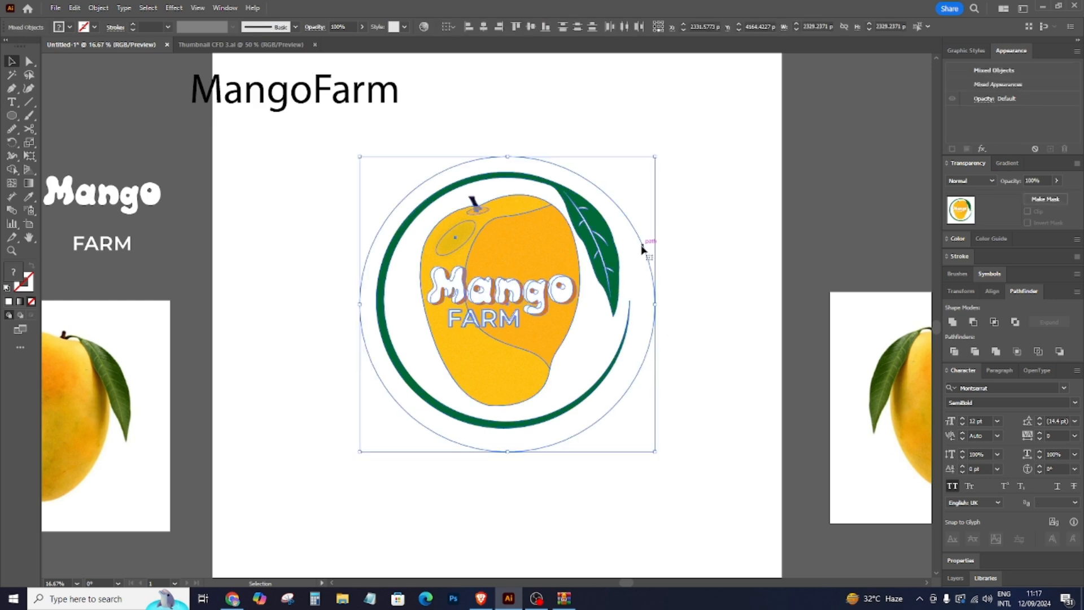
Centre the logo artwork horizontally and vertically on the white backing circle.
{"action": "left_click", "coordinate": [483, 29]}
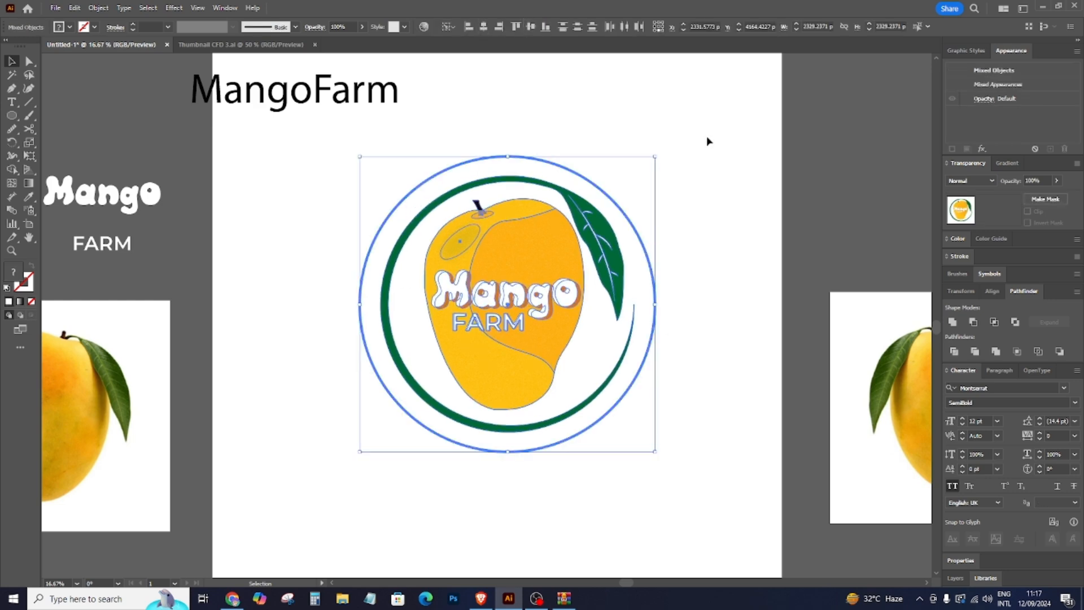
{"action": "left_click", "coordinate": [659, 242]}
Apply a Multiply drop shadow to the white backing circle with 35% opacity, 7 px X and Y offsets and 18 px blur.
{"action": "left_click", "coordinate": [641, 257]}
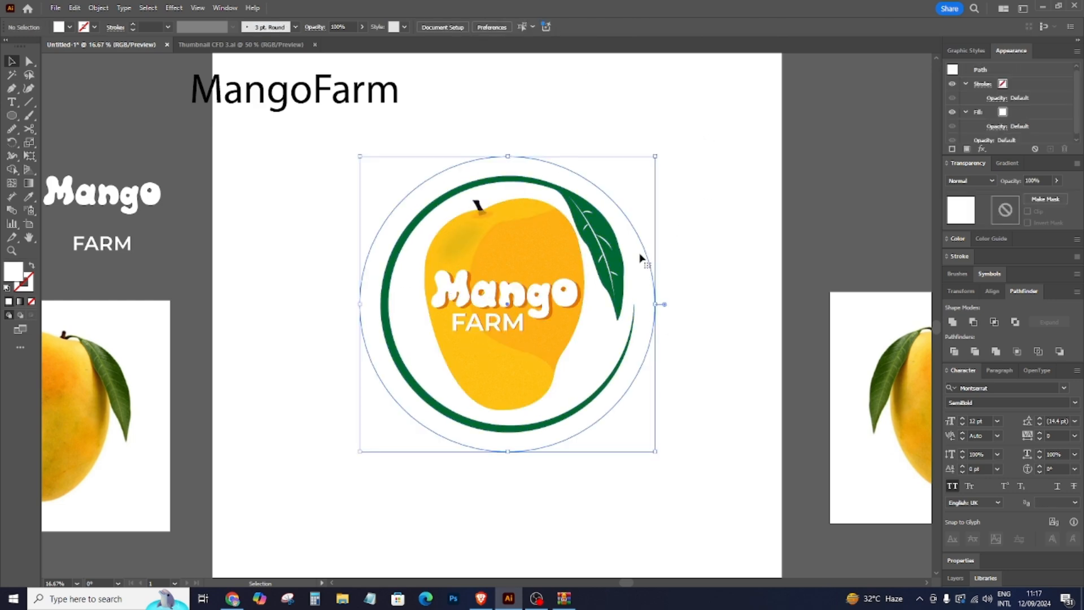
{"action": "left_click", "coordinate": [176, 7]}
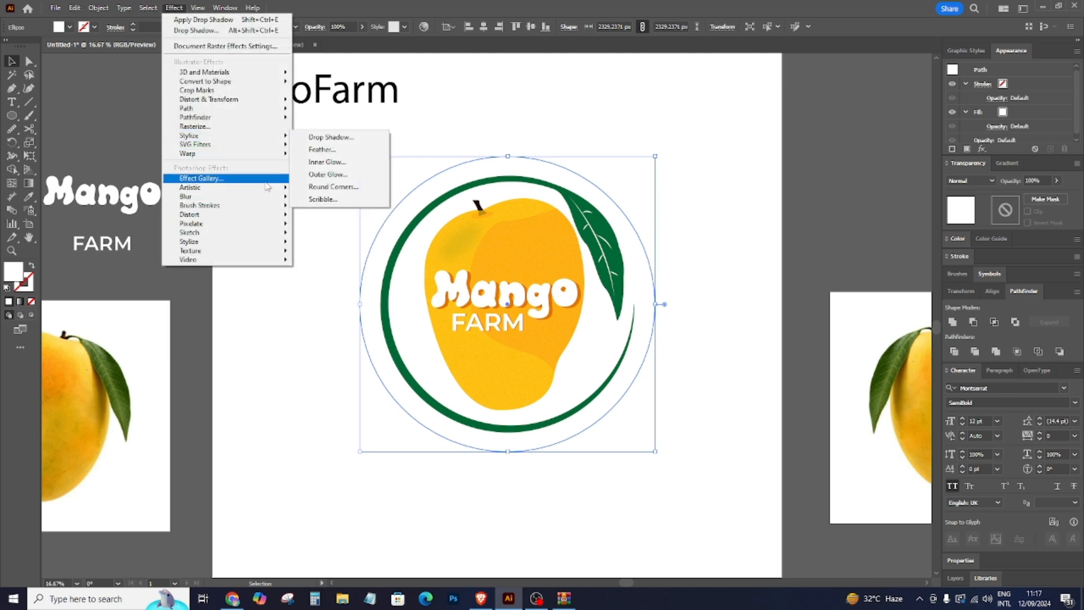
{"action": "mouse_move", "coordinate": [277, 135]}
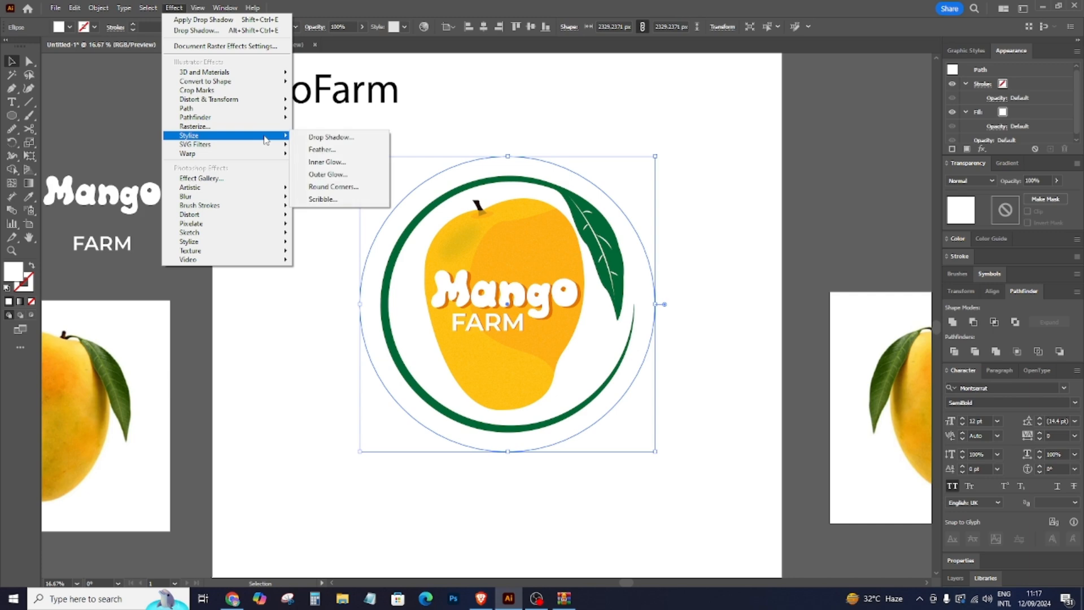
{"action": "left_click", "coordinate": [359, 139]}
{"action": "left_click", "coordinate": [920, 350]}
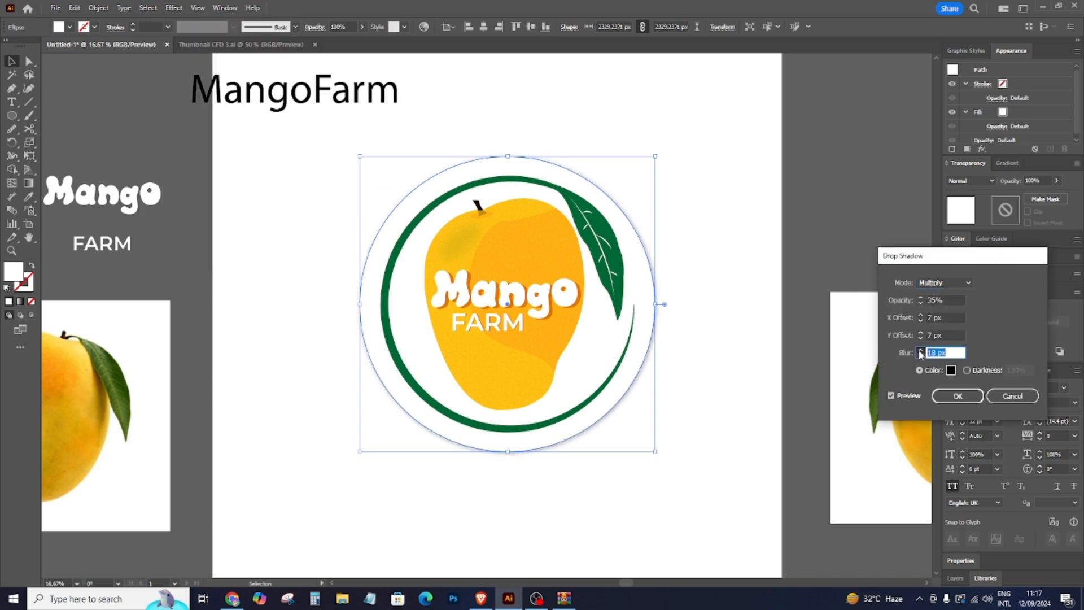
{"action": "left_click", "coordinate": [957, 396]}
{"action": "left_click", "coordinate": [754, 447]}
{"action": "scroll", "coordinate": [754, 447], "scroll_direction": "down", "scroll_amount": 2}
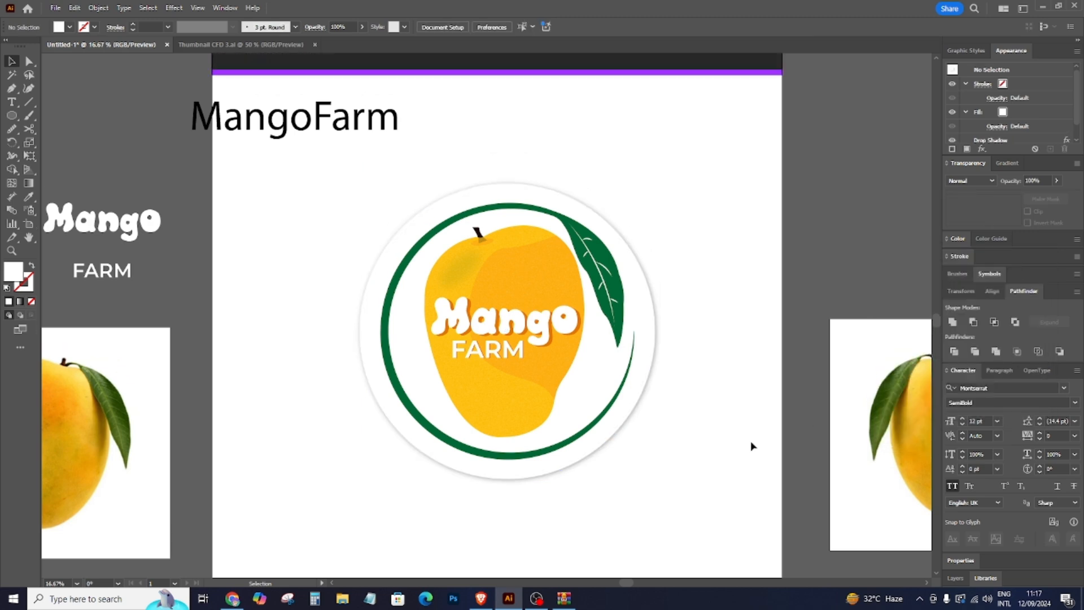
{"action": "key", "text": "ctrl+plus"}
{"action": "scroll", "coordinate": [768, 438], "scroll_direction": "up", "scroll_amount": 3}
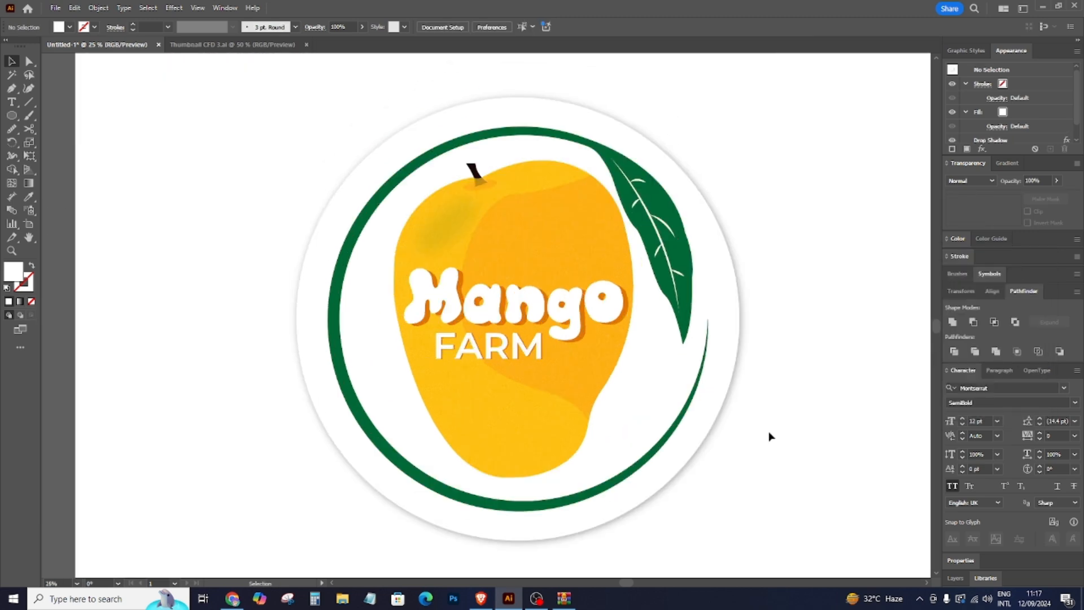